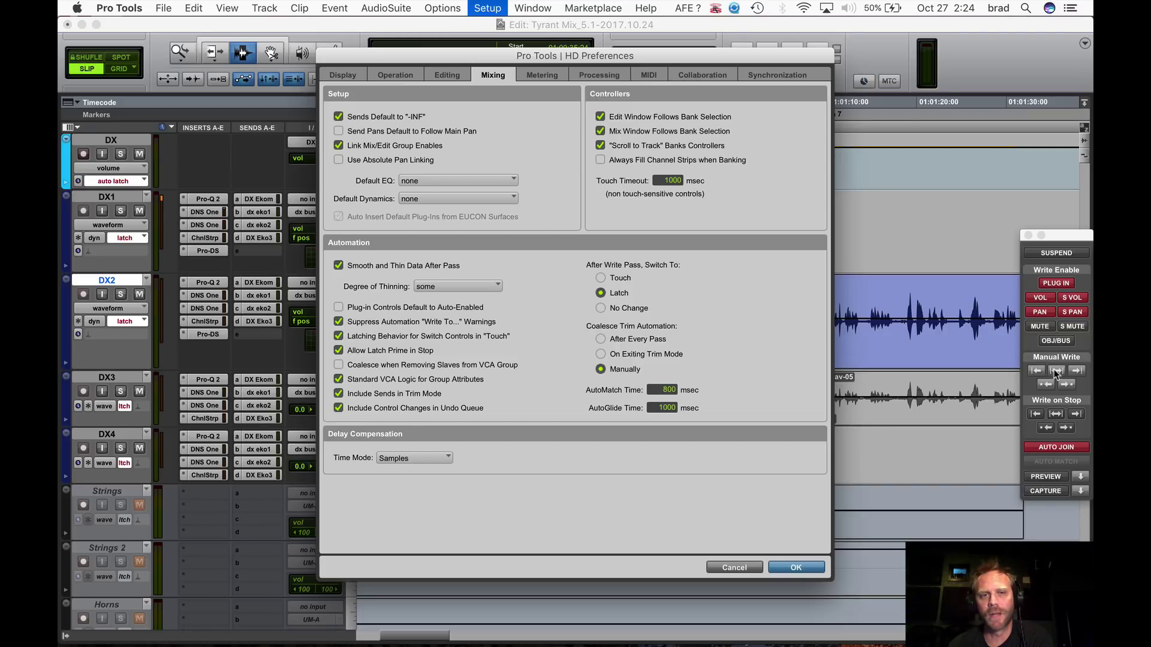
Switch Suppress Automation "Write To..." Warnings off and on again, and accept the mixing preferences.
{"action": "left_click", "coordinate": [433, 322]}
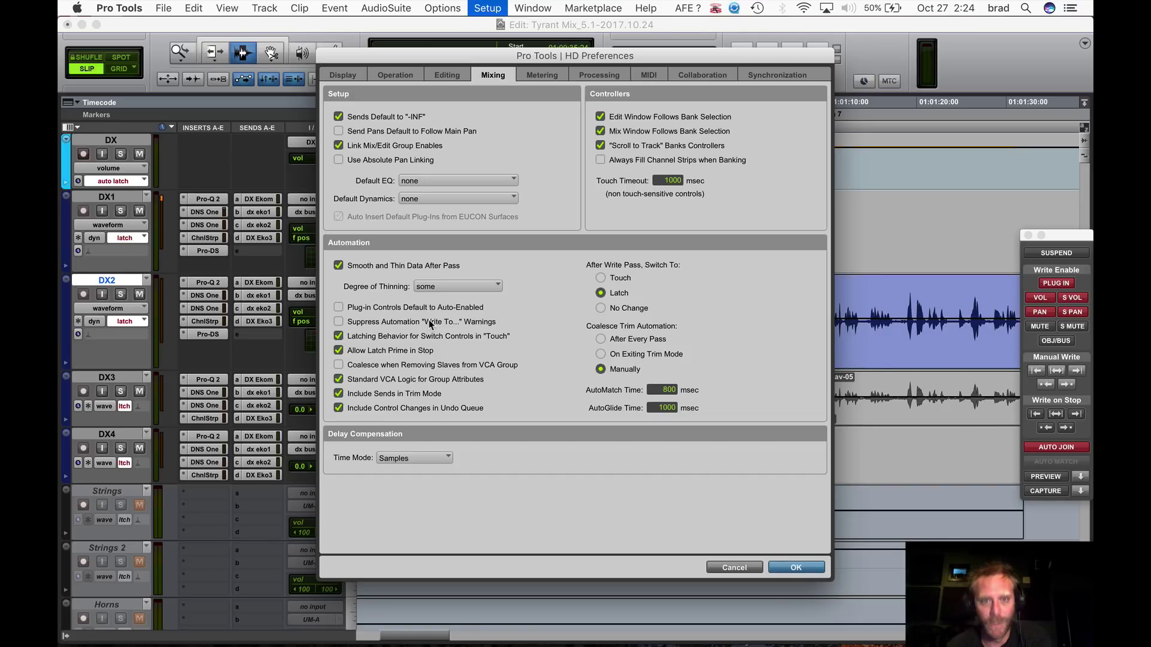
{"action": "left_click", "coordinate": [387, 325]}
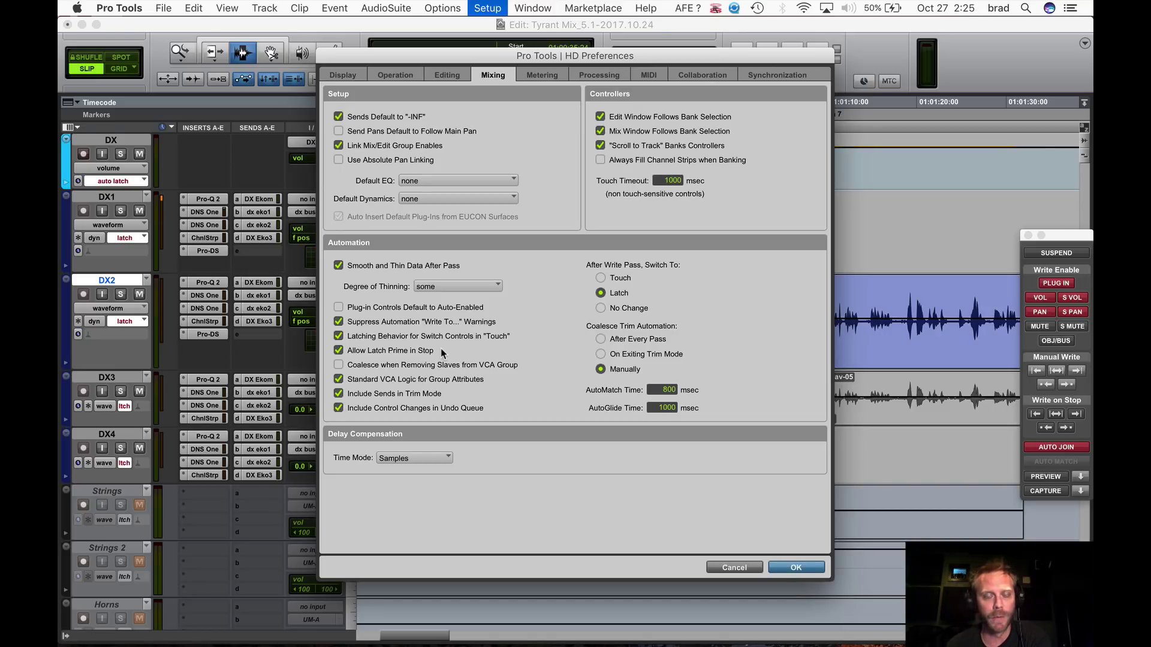
{"action": "left_click", "coordinate": [667, 389]}
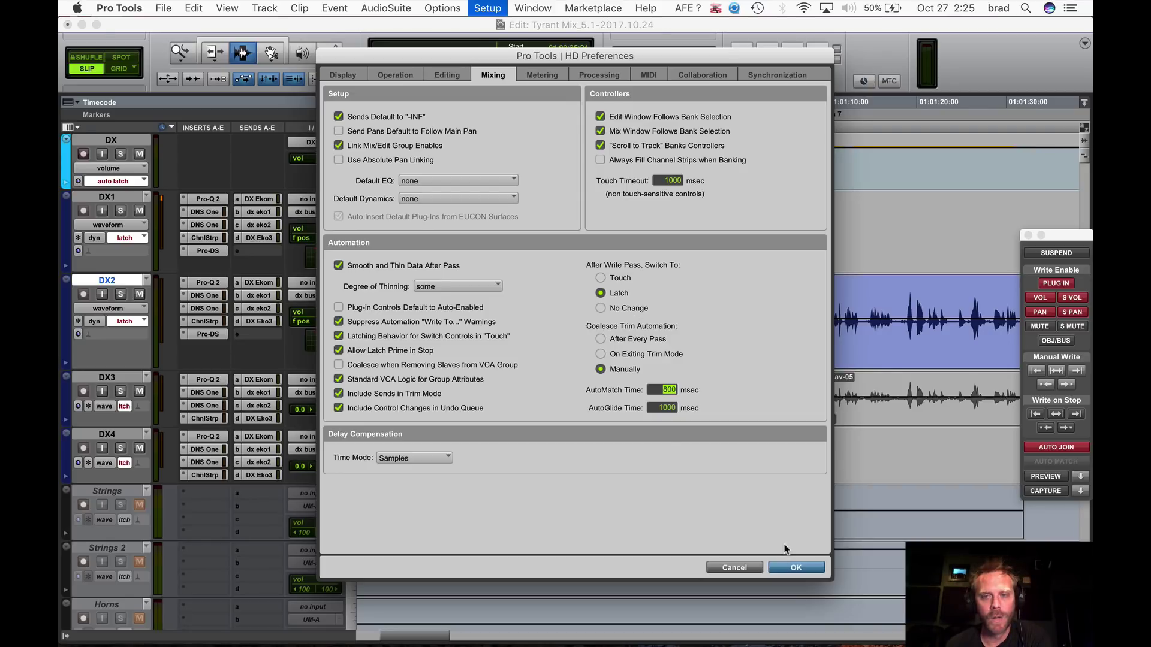
{"action": "left_click", "coordinate": [794, 568]}
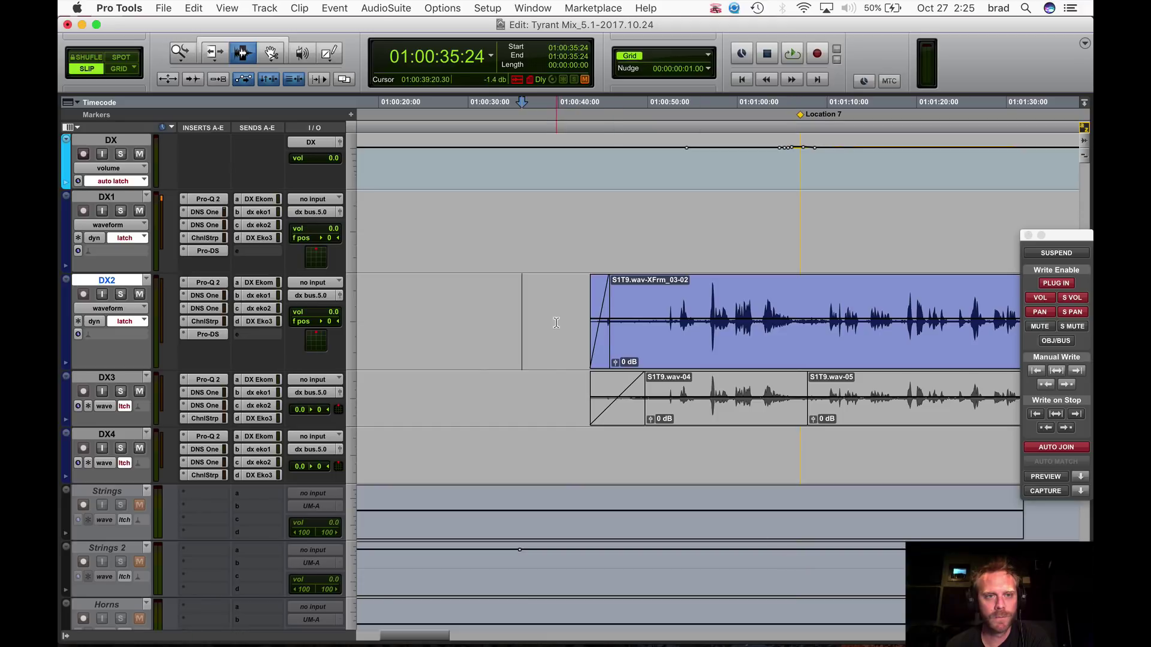
Place the edit cursor on tracks DX1, DX2, DX3 and DX4 in varying order so each is selected along with it.
{"action": "left_click", "coordinate": [556, 323]}
{"action": "left_click", "coordinate": [484, 346]}
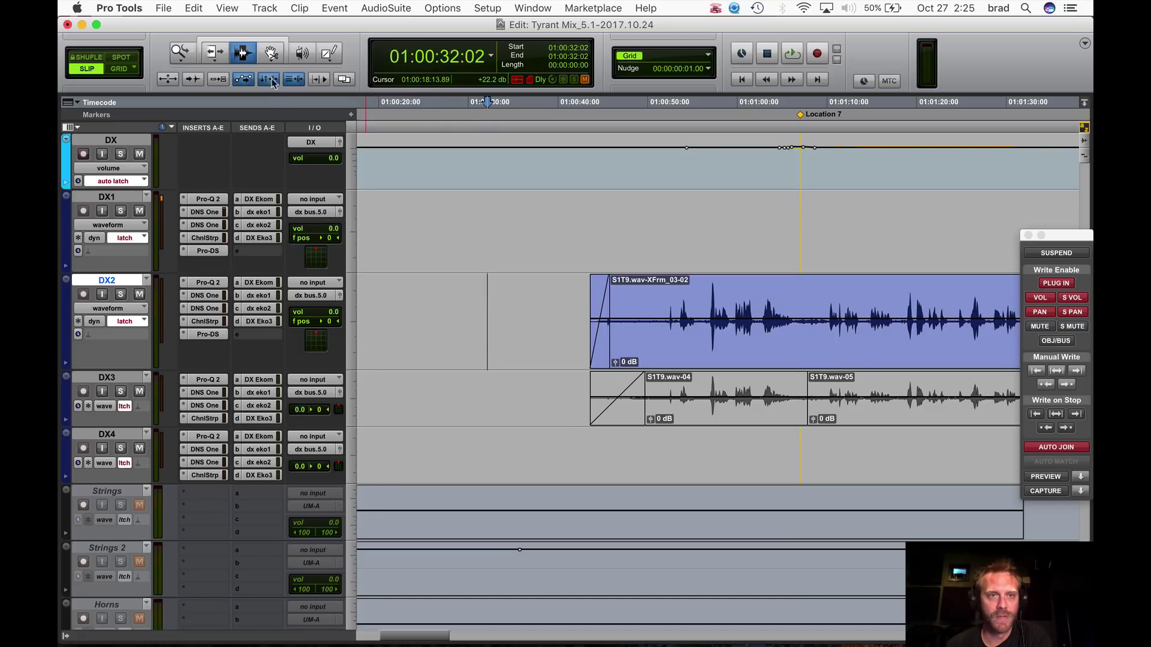
{"action": "left_click", "coordinate": [567, 300]}
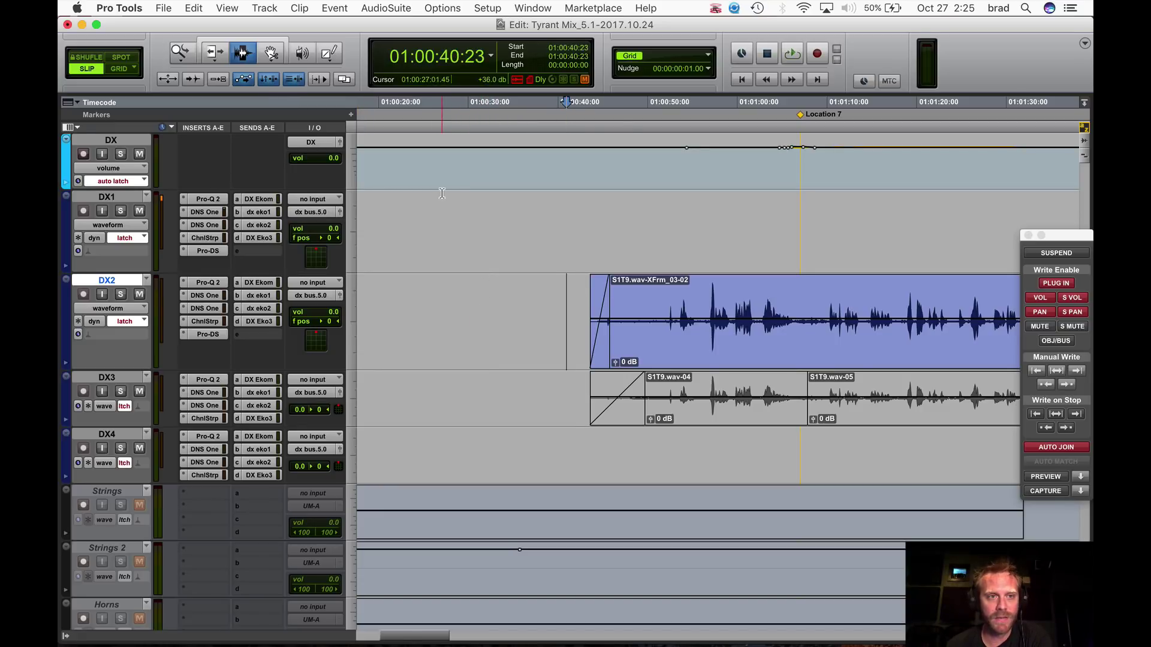
{"action": "left_click", "coordinate": [442, 236]}
{"action": "left_click", "coordinate": [512, 316]}
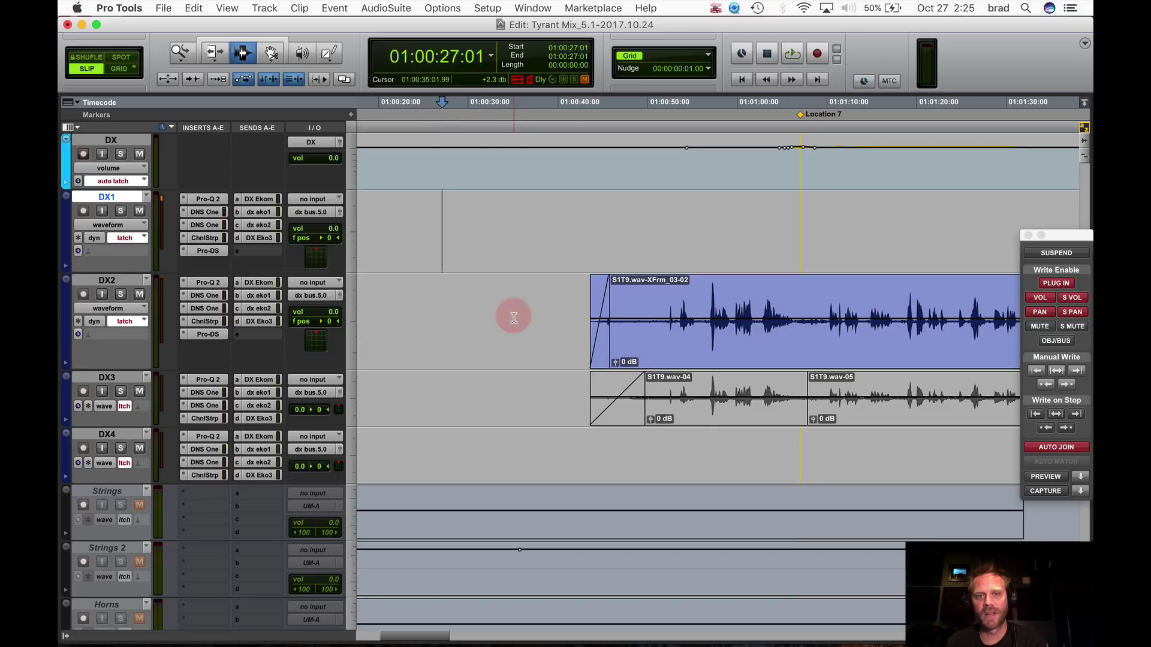
{"action": "left_click", "coordinate": [508, 395]}
{"action": "left_click", "coordinate": [496, 321]}
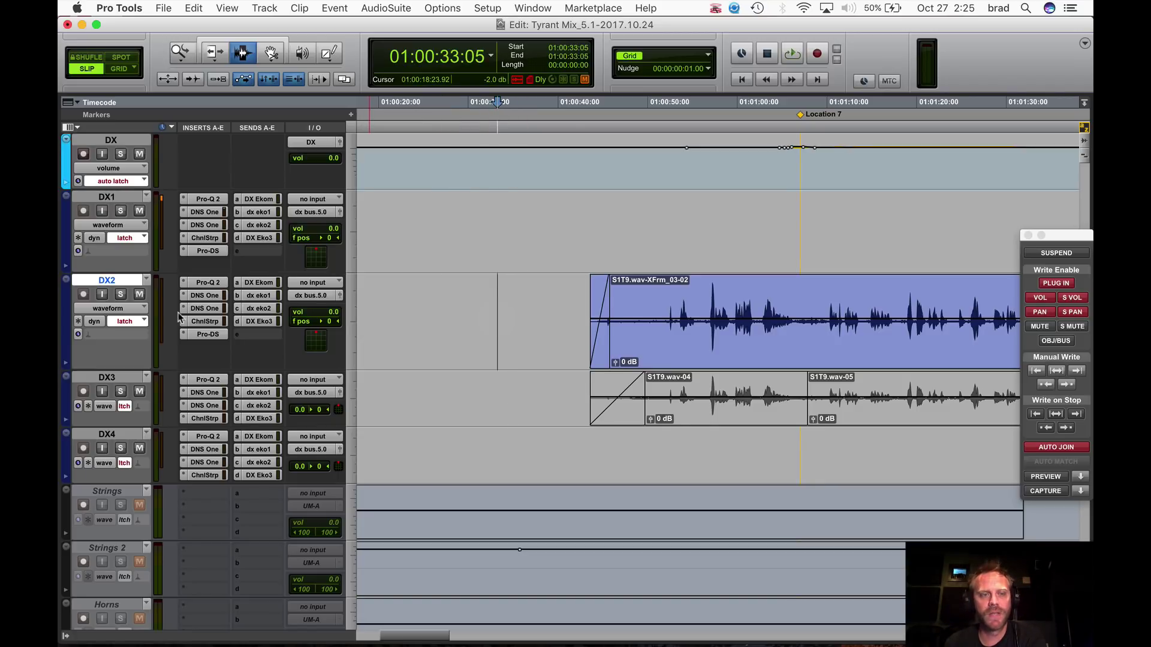
{"action": "left_click", "coordinate": [524, 237]}
{"action": "left_click", "coordinate": [501, 317]}
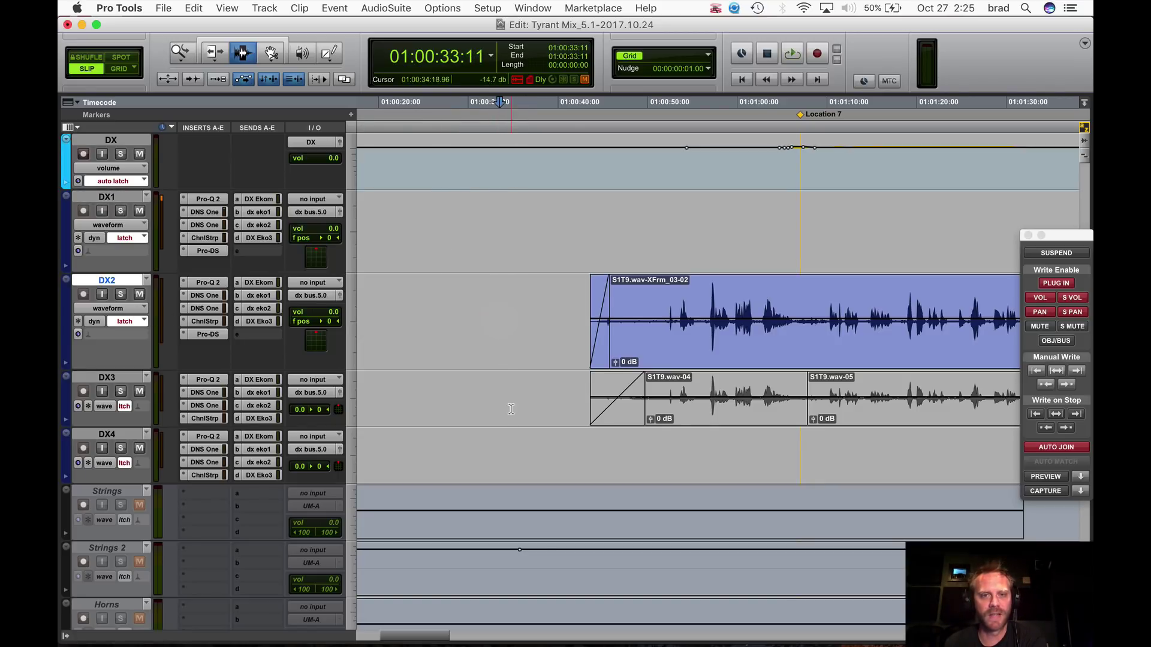
{"action": "left_click", "coordinate": [511, 401]}
{"action": "left_click", "coordinate": [513, 455]}
{"action": "left_click_drag", "start_coordinate": [457, 398], "coordinate": [510, 243]}
{"action": "left_click", "coordinate": [526, 225]}
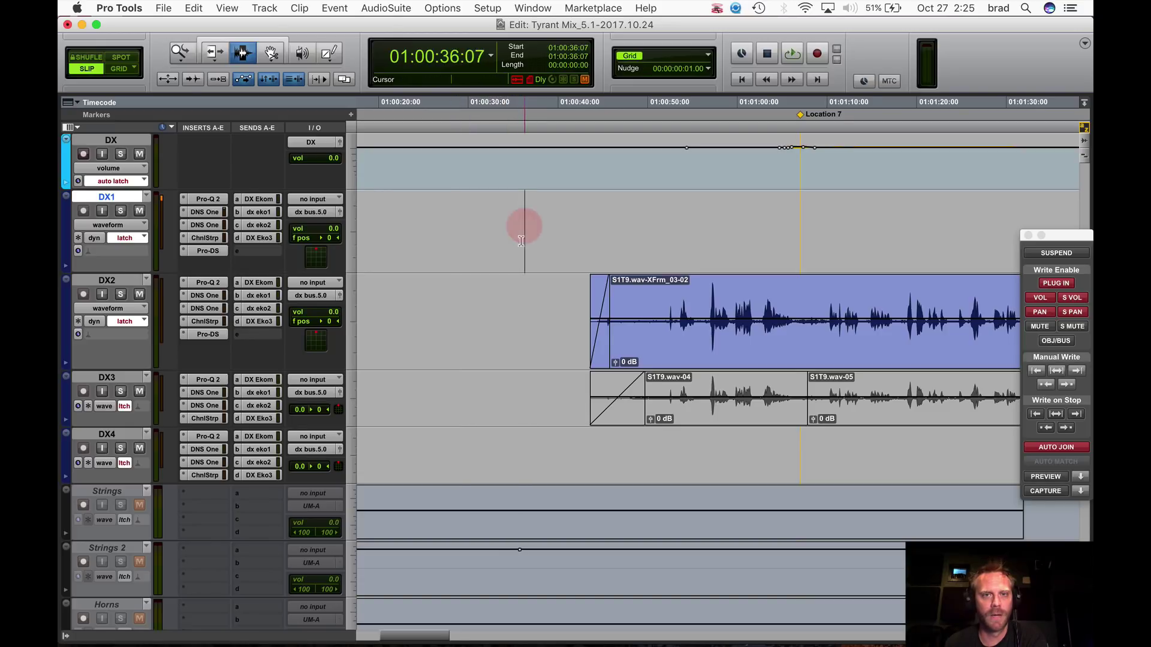
With the edit cursor on DX2, solo and unsolo the track, and mute and unmute it.
{"action": "left_click", "coordinate": [505, 335]}
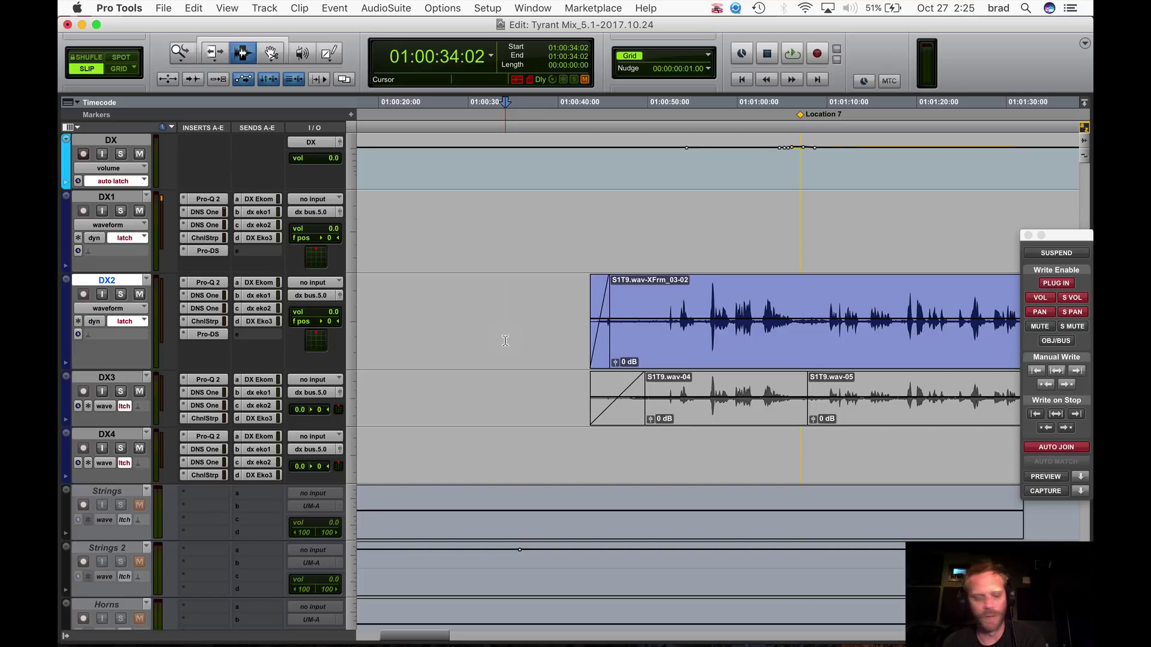
{"action": "key", "text": "shift+s"}
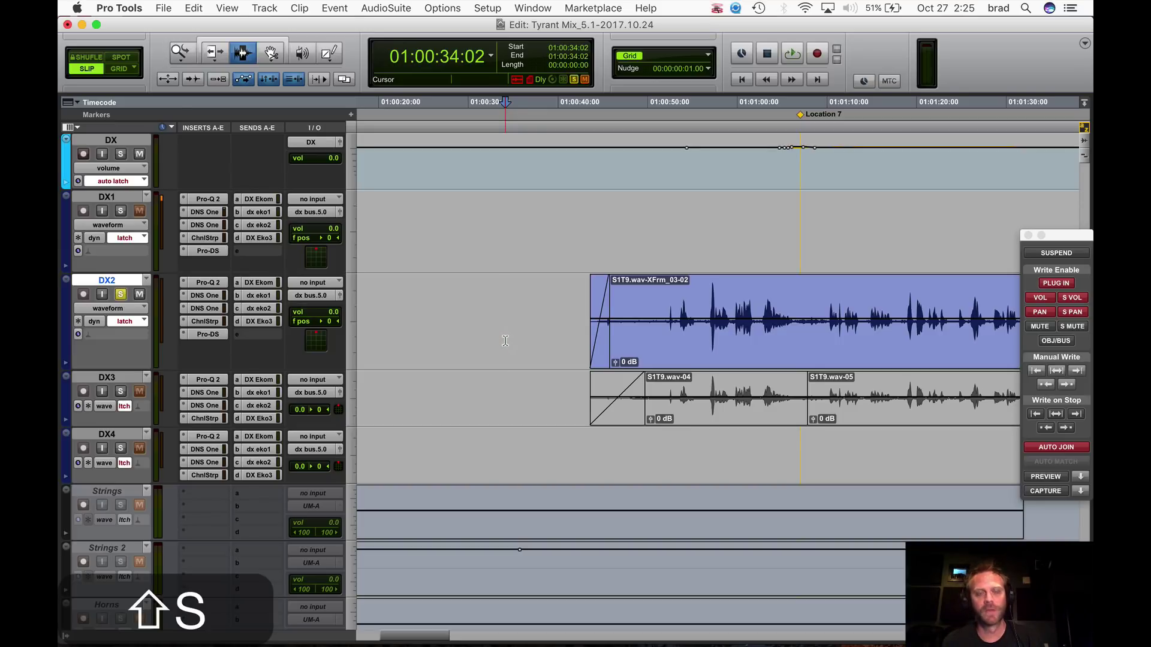
{"action": "left_click", "coordinate": [517, 332]}
{"action": "key", "text": "shift+s"}
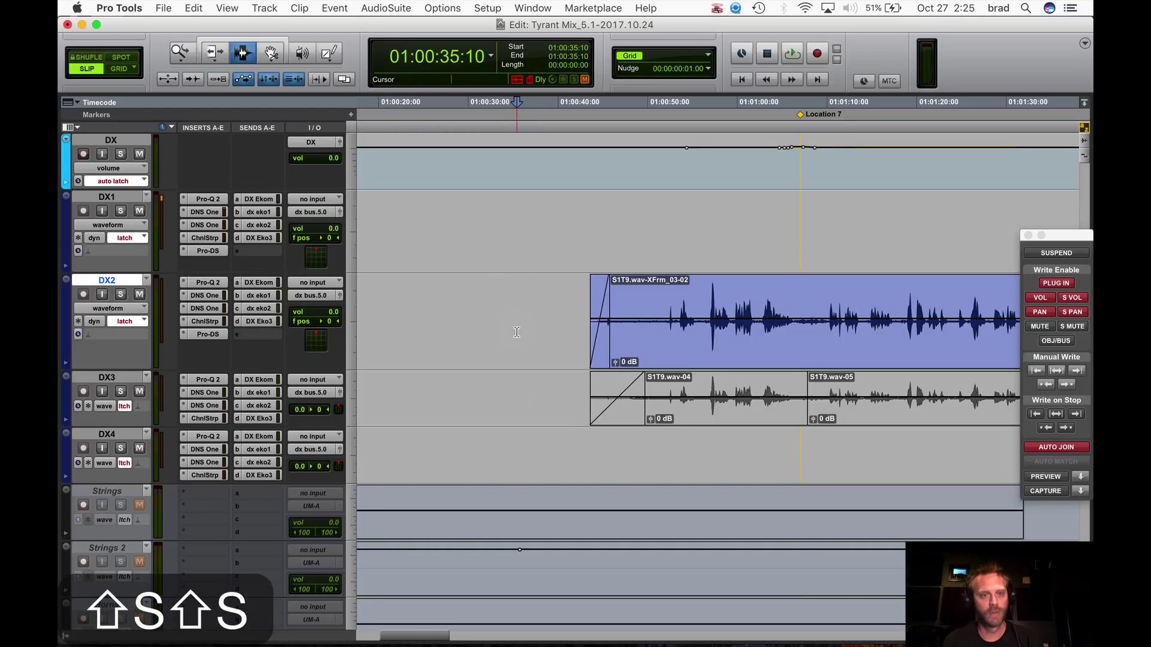
{"action": "key", "text": "shift+m"}
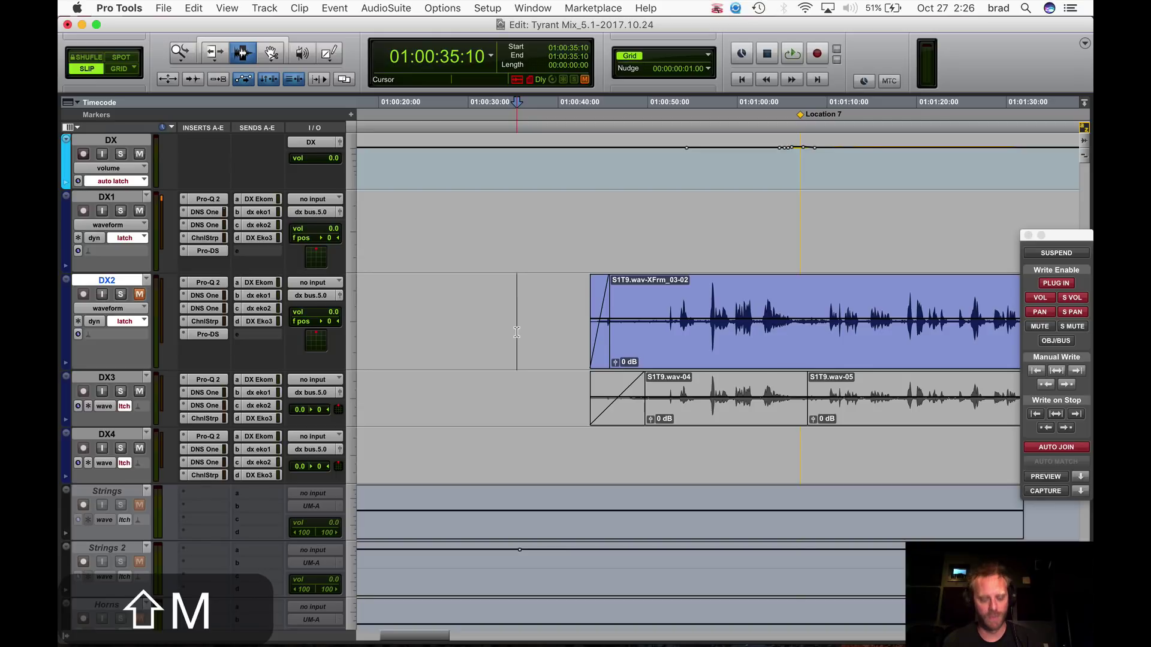
{"action": "key", "text": "shift+m"}
Make a short selection across DX1 through DX4, mute the four tracks together and unmute them.
{"action": "left_click", "coordinate": [517, 330]}
{"action": "left_click_drag", "start_coordinate": [498, 362], "coordinate": [497, 453]}
{"action": "key", "text": "shift+m"}
{"action": "key", "text": "shift+m"}
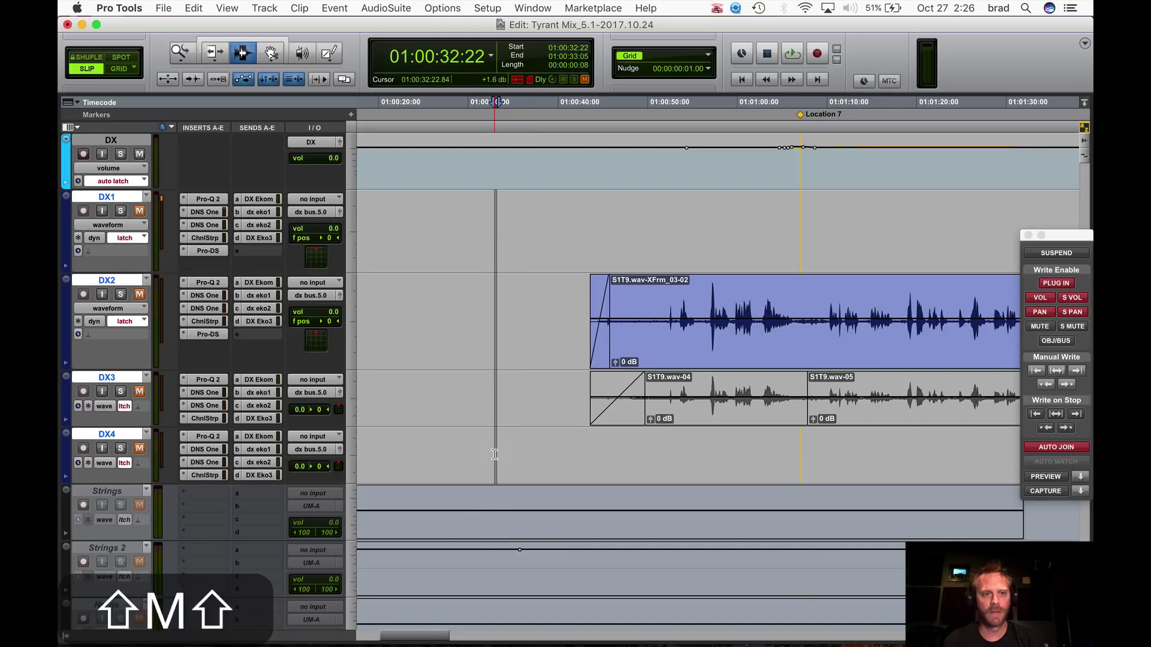
{"action": "left_click_drag", "start_coordinate": [135, 211], "coordinate": [140, 294]}
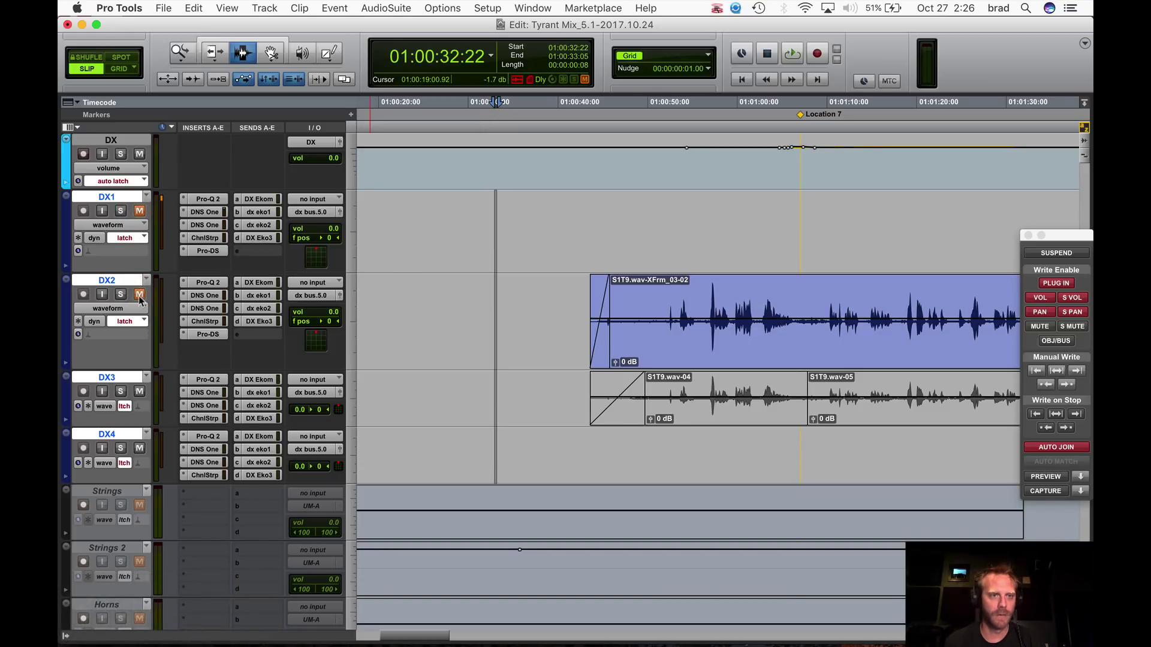
{"action": "left_click", "coordinate": [140, 295]}
{"action": "left_click", "coordinate": [139, 211]}
Look up which solo mode is set in the session's solo options without changing it.
{"action": "left_click", "coordinate": [537, 280]}
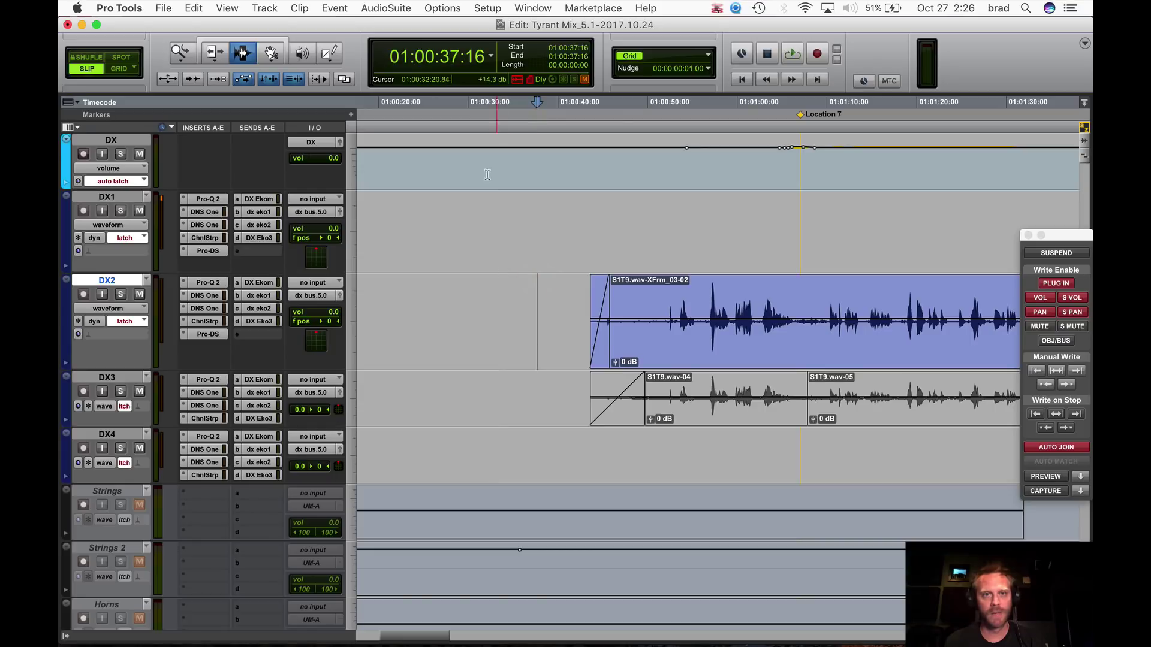
{"action": "left_click", "coordinate": [447, 7]}
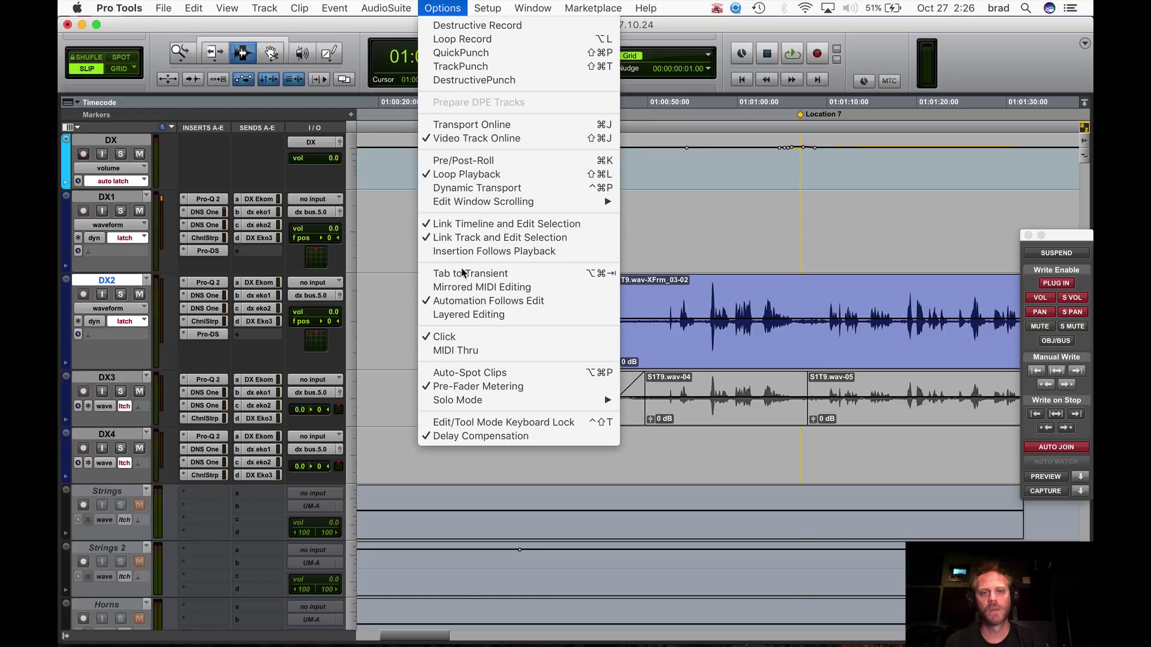
{"action": "mouse_move", "coordinate": [467, 400]}
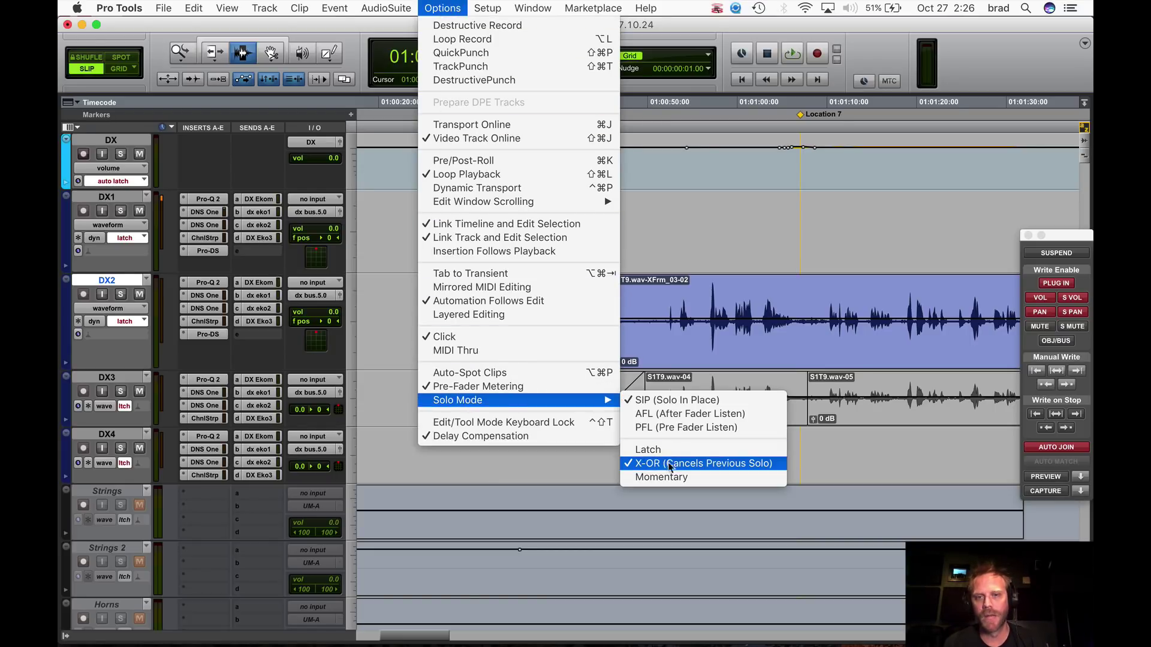
{"action": "left_click", "coordinate": [666, 360]}
Solo DX1 with the edit cursor on it, and move the solo down to DX2.
{"action": "left_click", "coordinate": [514, 264]}
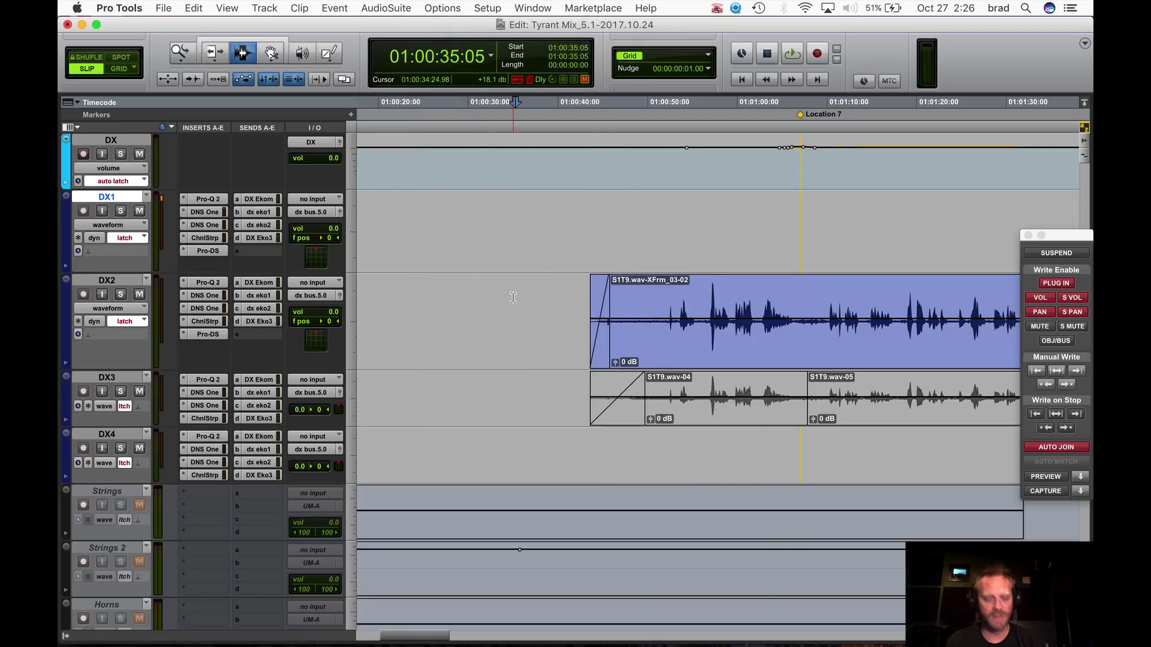
{"action": "key", "text": "shift+s"}
{"action": "left_click", "coordinate": [518, 324]}
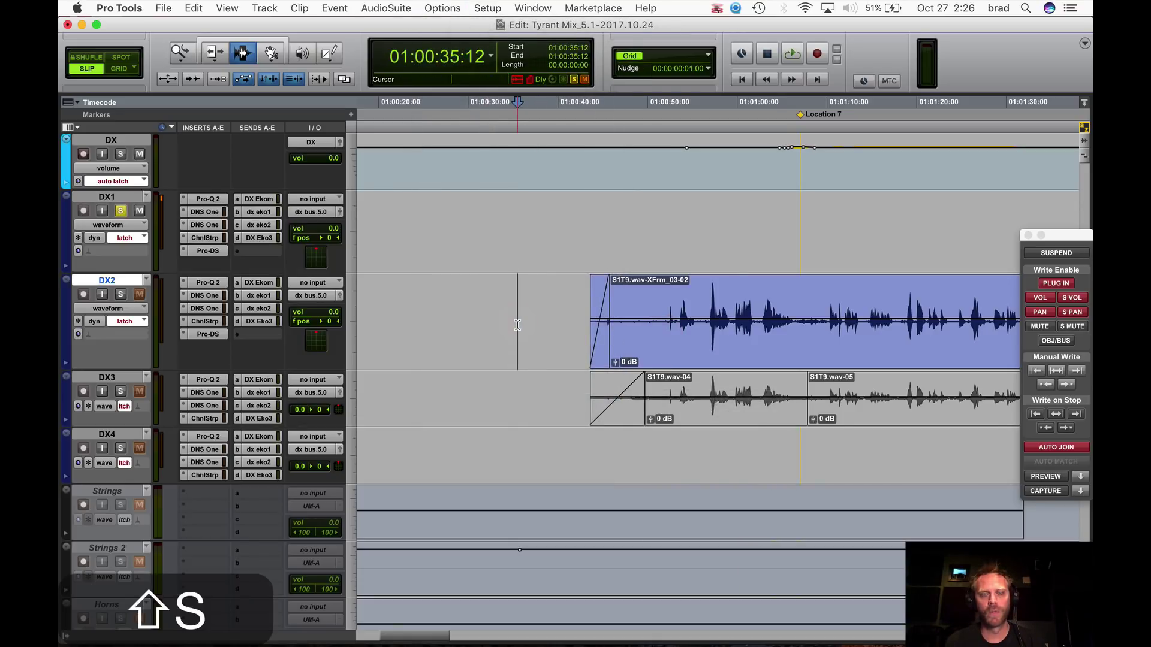
{"action": "key", "text": "shift+s"}
Go to the dialogue clips around 01:04:35 and solo DX1, followed by DX2 at its short S2BT3 clip.
{"action": "left_click", "coordinate": [524, 217]}
{"action": "key", "text": "r"}
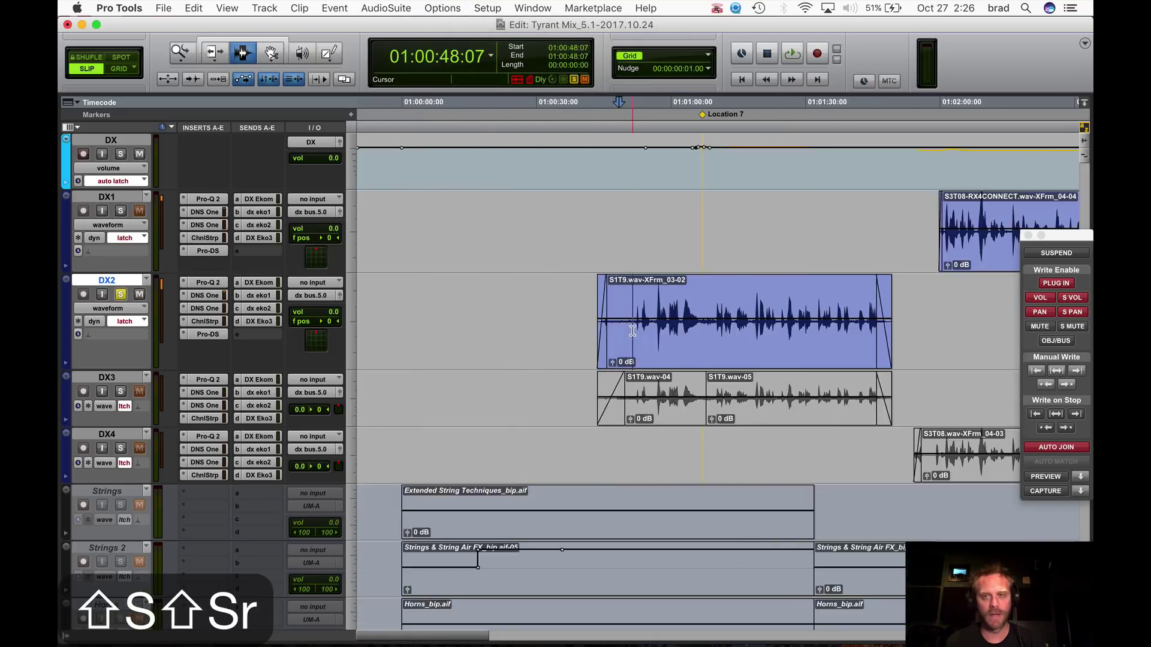
{"action": "key", "text": "r"}
{"action": "key", "text": "r"}
{"action": "left_click", "coordinate": [692, 246]}
{"action": "key", "text": "t"}
{"action": "key", "text": "t"}
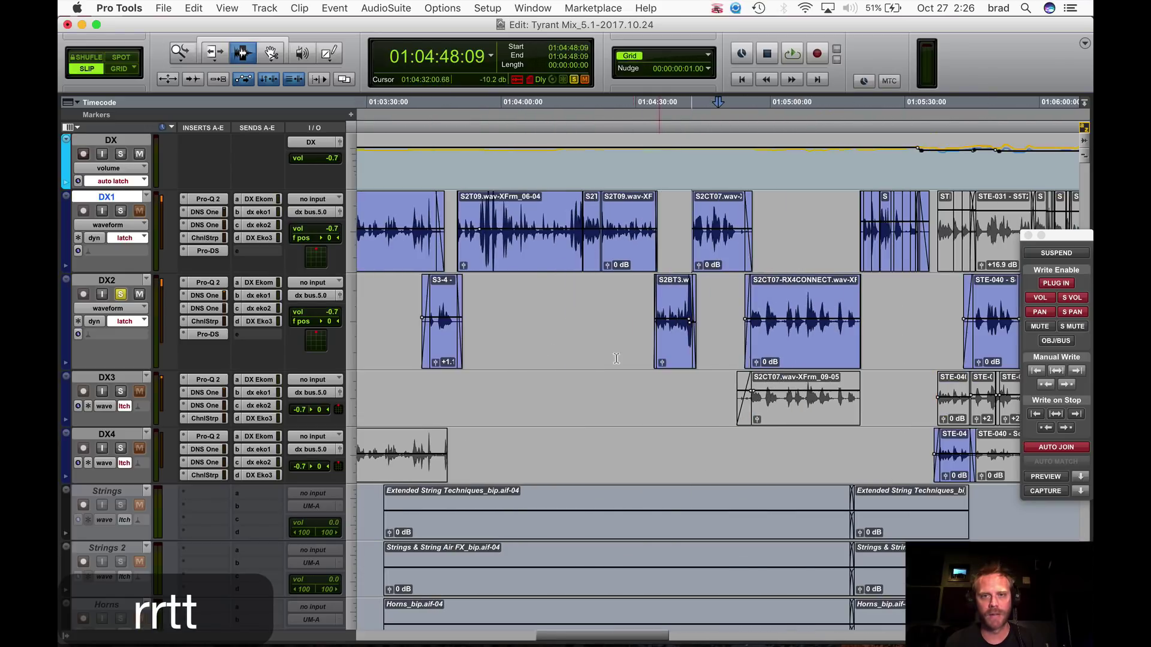
{"action": "left_click", "coordinate": [587, 321]}
{"action": "left_click", "coordinate": [617, 255]}
{"action": "key", "text": "shift+s"}
{"action": "left_click", "coordinate": [660, 316]}
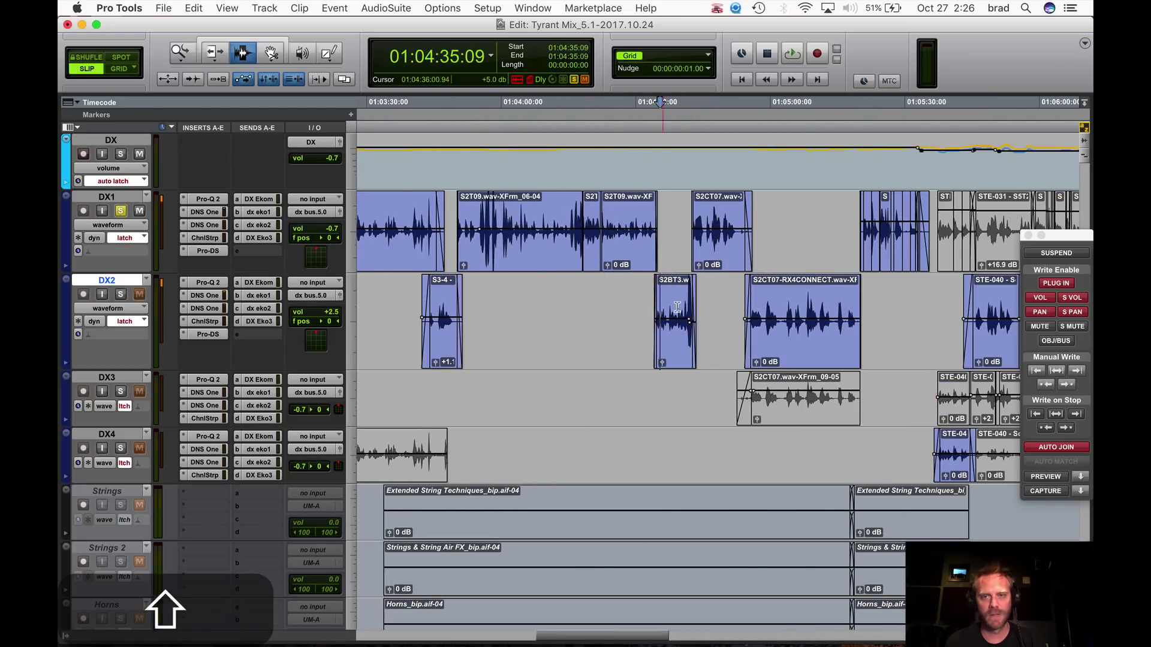
{"action": "key", "text": "shift+s"}
Alternate the solo between DX1 and DX2, following their S2CT07 clips forward and returning to the S2BT3 clip on DX2.
{"action": "left_click", "coordinate": [724, 219]}
{"action": "key", "text": "shift+s"}
{"action": "left_click", "coordinate": [761, 315]}
{"action": "key", "text": "shift+s"}
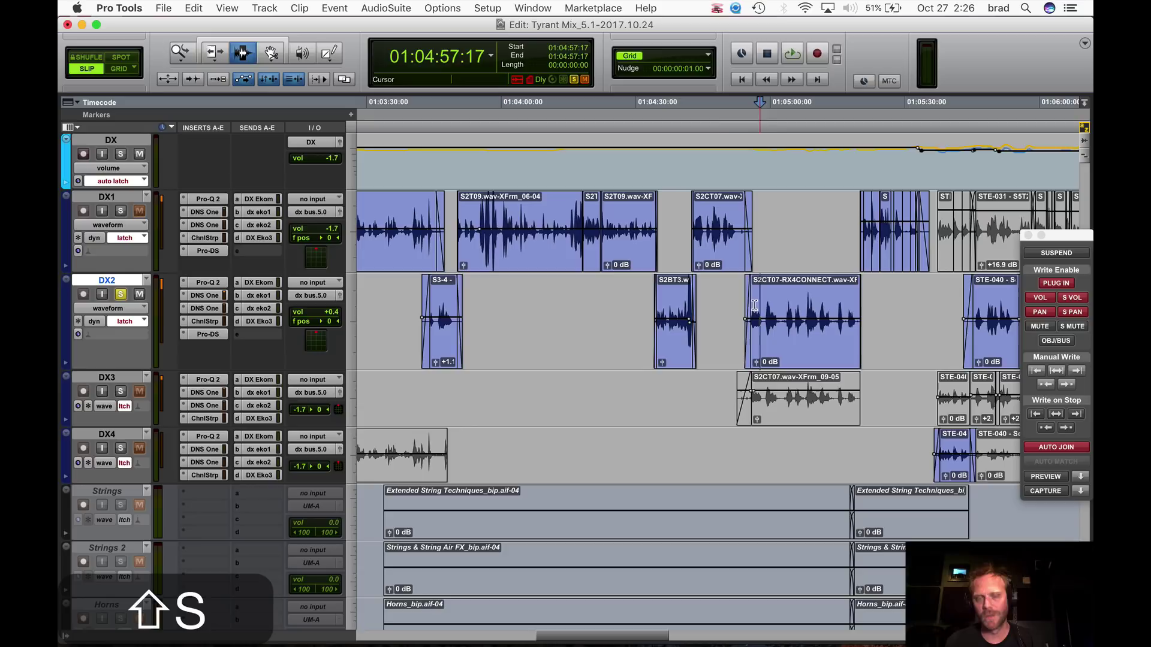
{"action": "left_click", "coordinate": [714, 233]}
{"action": "key", "text": "shift+s"}
{"action": "left_click", "coordinate": [670, 333]}
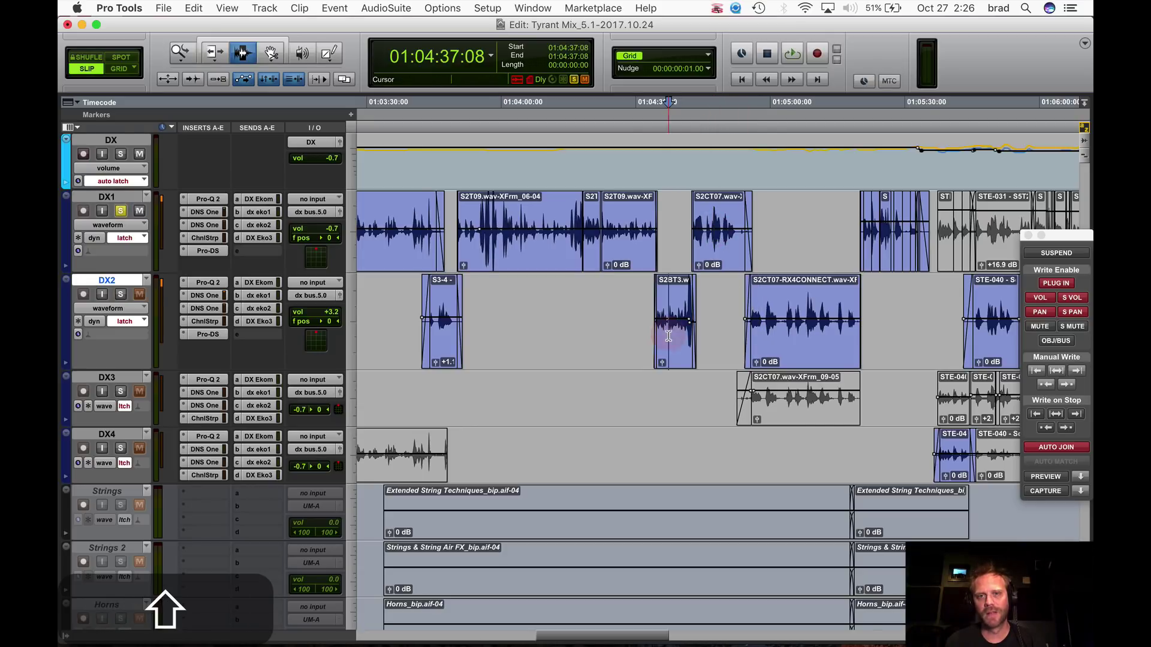
{"action": "key", "text": "shift+s"}
Solo DX1 at its S2T09 clips, DX2 at its S3-4 clip, and DX1 again at 01:03:36:08.
{"action": "left_click", "coordinate": [592, 233]}
{"action": "key", "text": "shift+s"}
{"action": "left_click", "coordinate": [432, 336]}
{"action": "key", "text": "shift+s"}
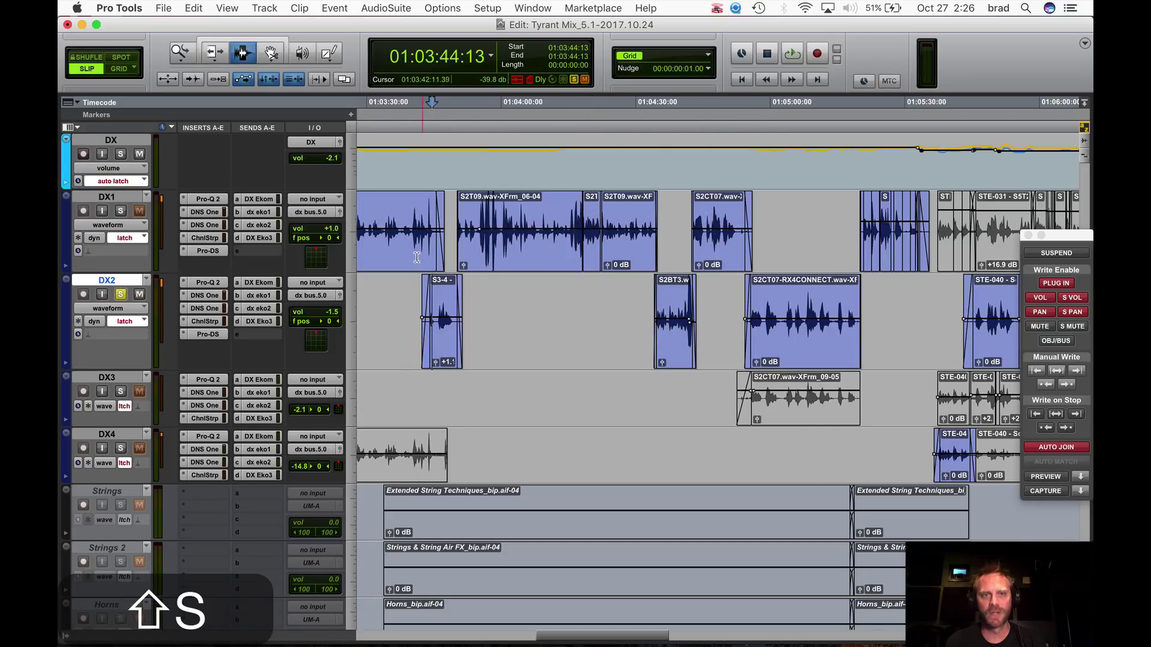
{"action": "left_click", "coordinate": [395, 228]}
{"action": "key", "text": "shift+s"}
Place the edit cursor on DX1 and unsolo the track.
{"action": "key", "text": "r"}
{"action": "key", "text": "r"}
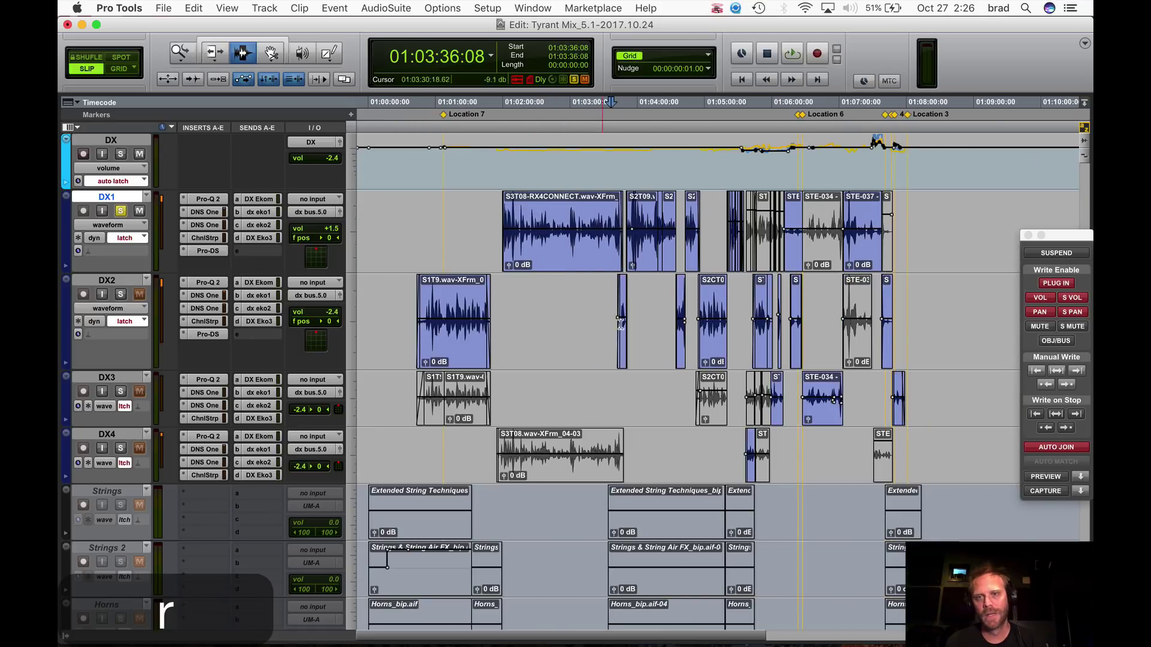
{"action": "left_click", "coordinate": [680, 233]}
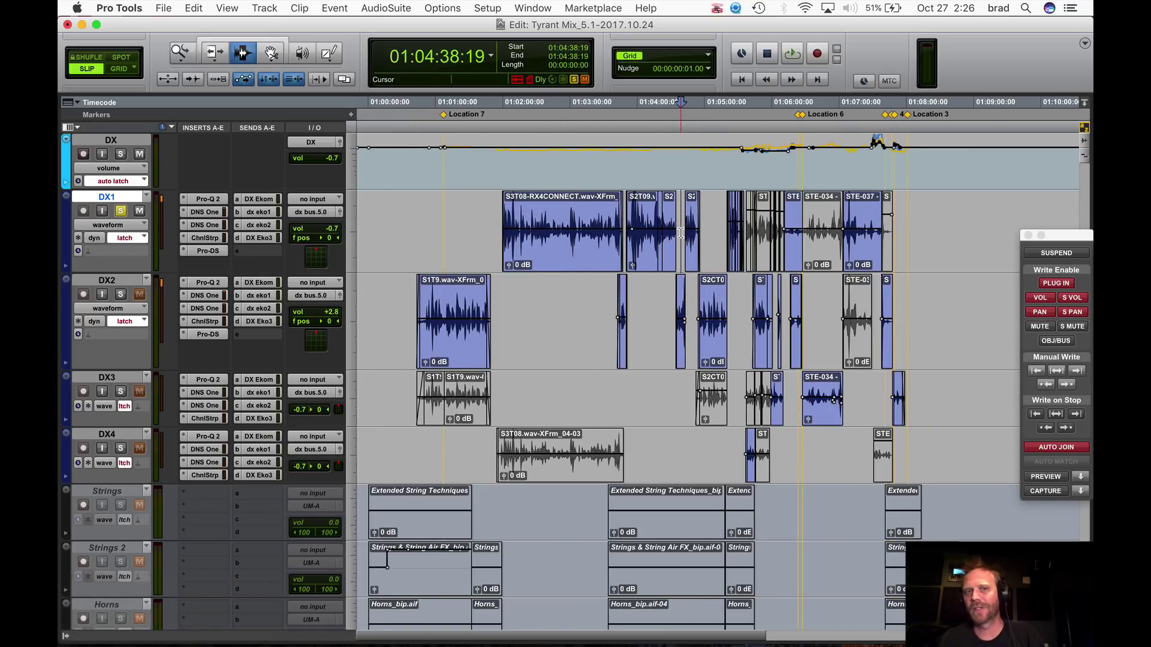
{"action": "left_click", "coordinate": [680, 232]}
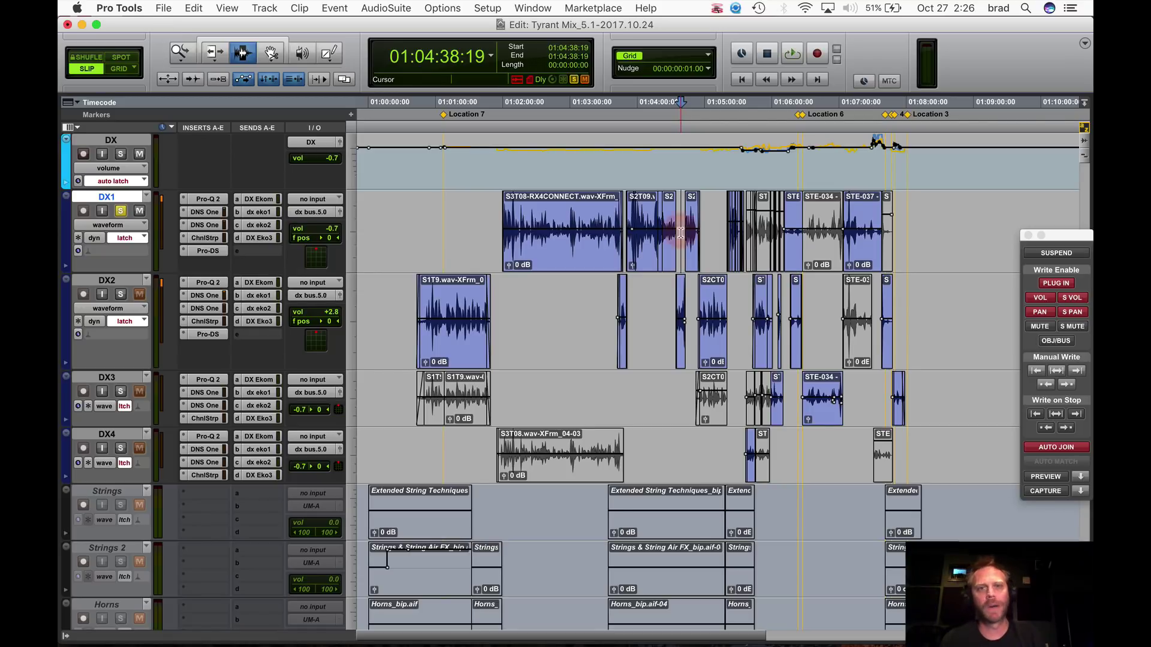
{"action": "left_click", "coordinate": [434, 234]}
{"action": "key", "text": "shift+s"}
Select 01:01:26:06 to 01:02:36:05 across DX1 through DX3, solo the three tracks together and unsolo them.
{"action": "left_click_drag", "start_coordinate": [465, 240], "coordinate": [543, 428]}
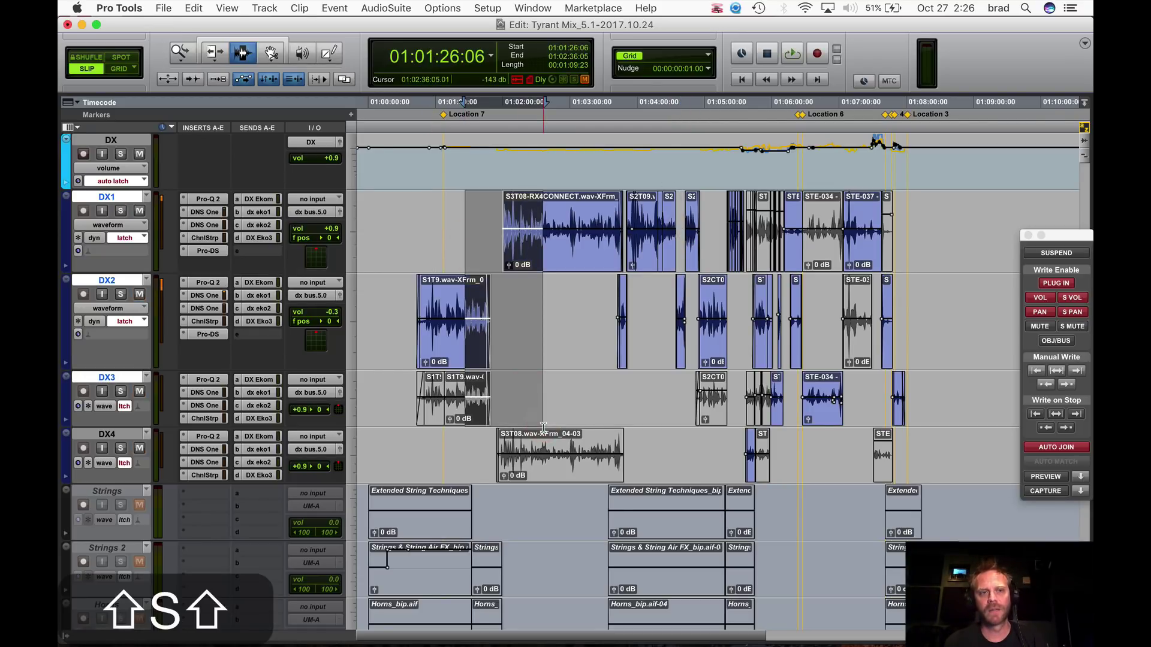
{"action": "key", "text": "shift+s"}
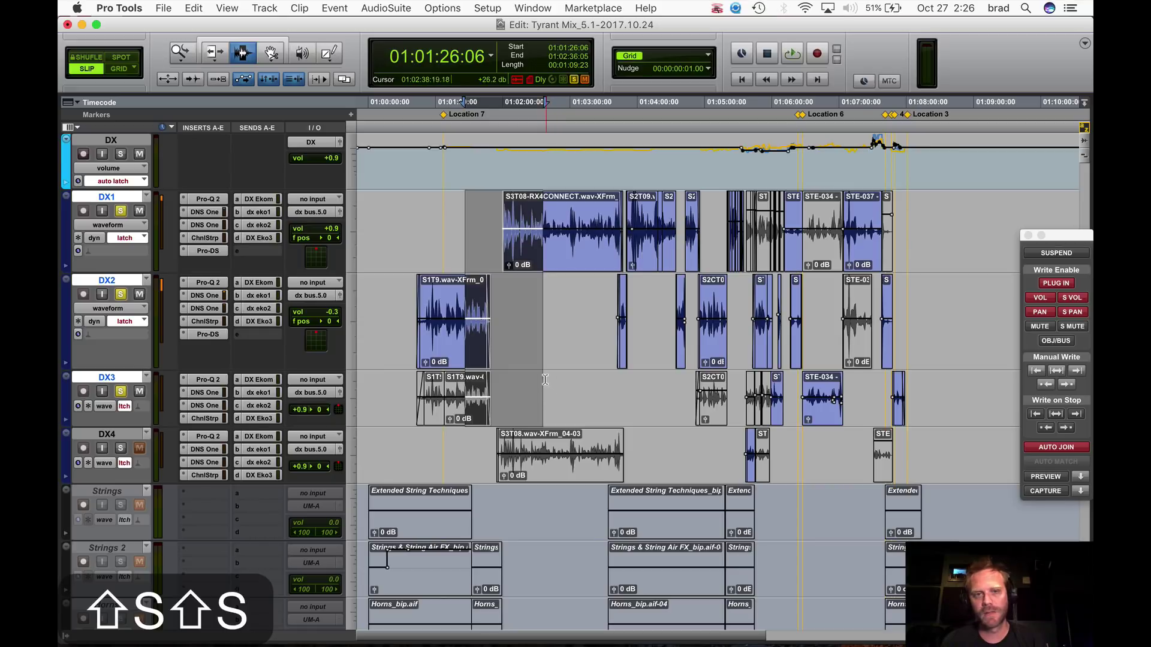
{"action": "key", "text": "shift+s"}
{"action": "left_click", "coordinate": [547, 387]}
{"action": "left_click", "coordinate": [533, 356]}
Place the edit cursor at 01:02:09:22 on DX1, near the start of its first dialogue clip.
{"action": "key", "text": "r"}
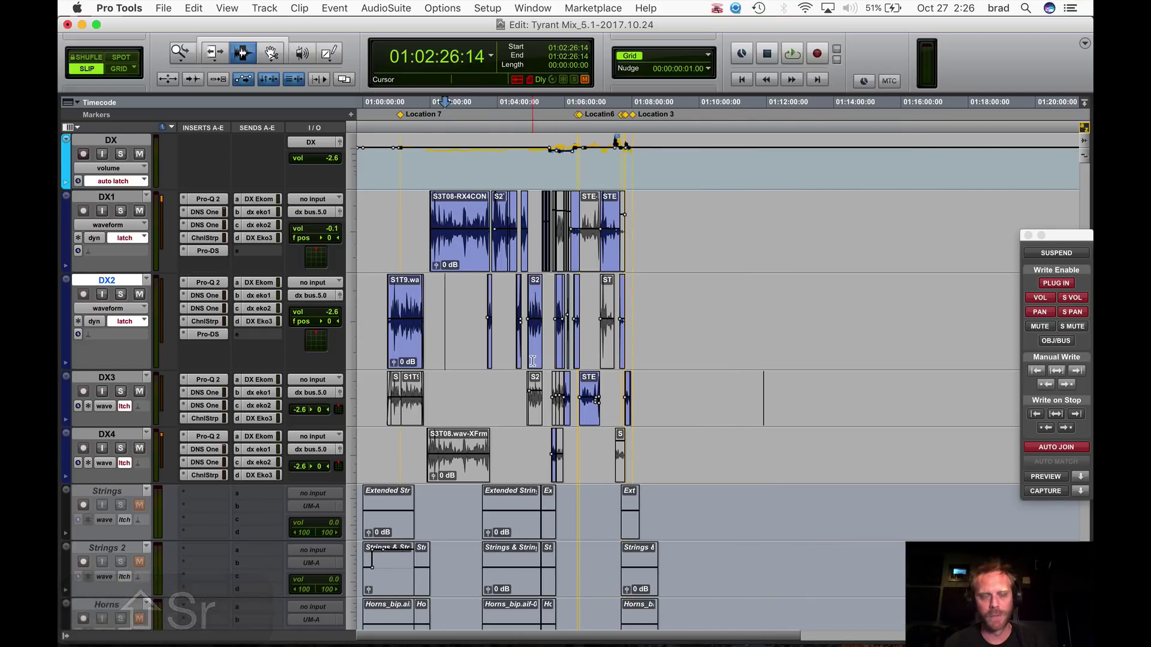
{"action": "left_click", "coordinate": [449, 257]}
{"action": "key", "text": "t"}
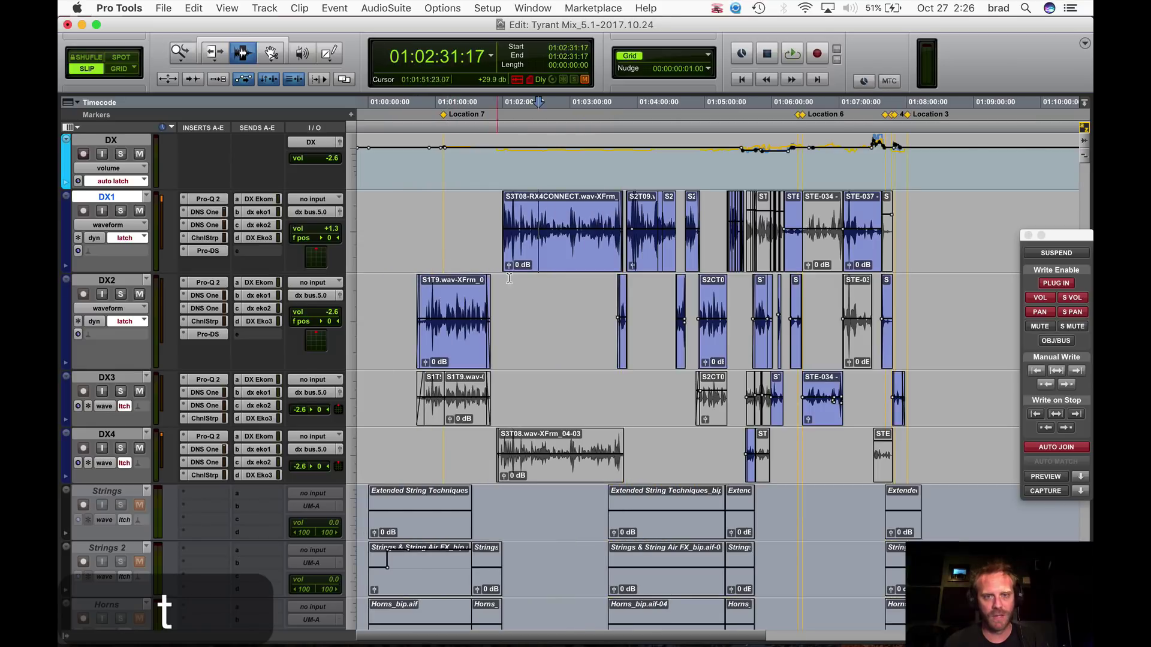
{"action": "left_click", "coordinate": [514, 247]}
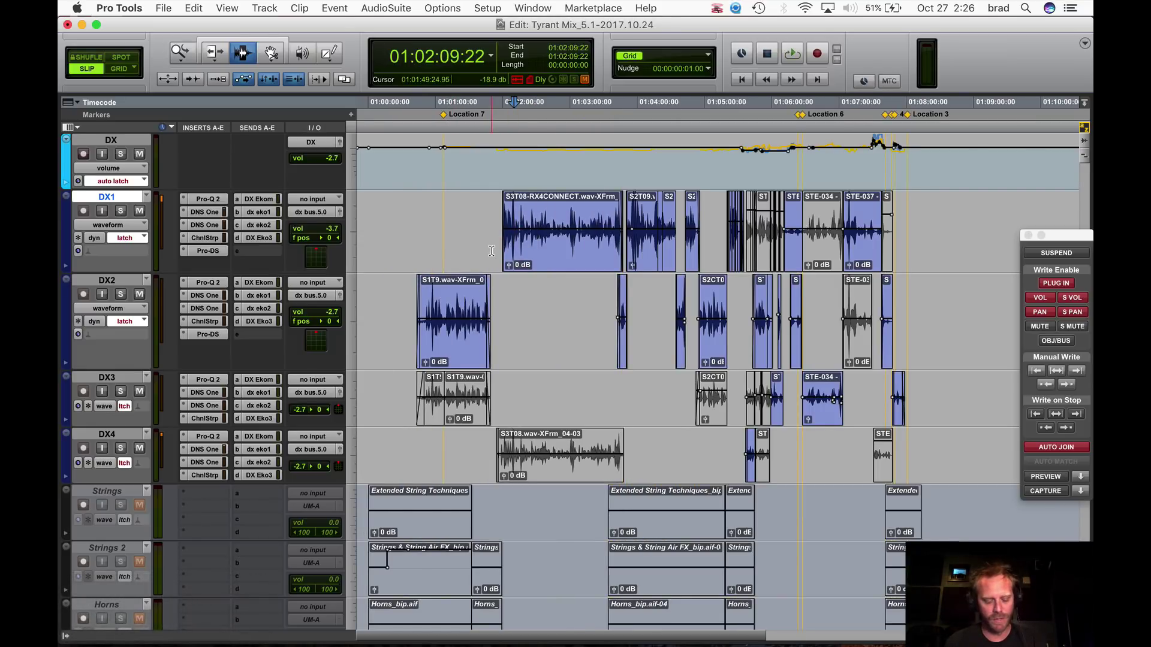
Zoom the timeline out and in repeatedly around the edit cursor on DX1.
{"action": "key", "text": "r"}
{"action": "key", "text": "r"}
{"action": "key", "text": "t"}
{"action": "key", "text": "t"}
{"action": "key", "text": "t"}
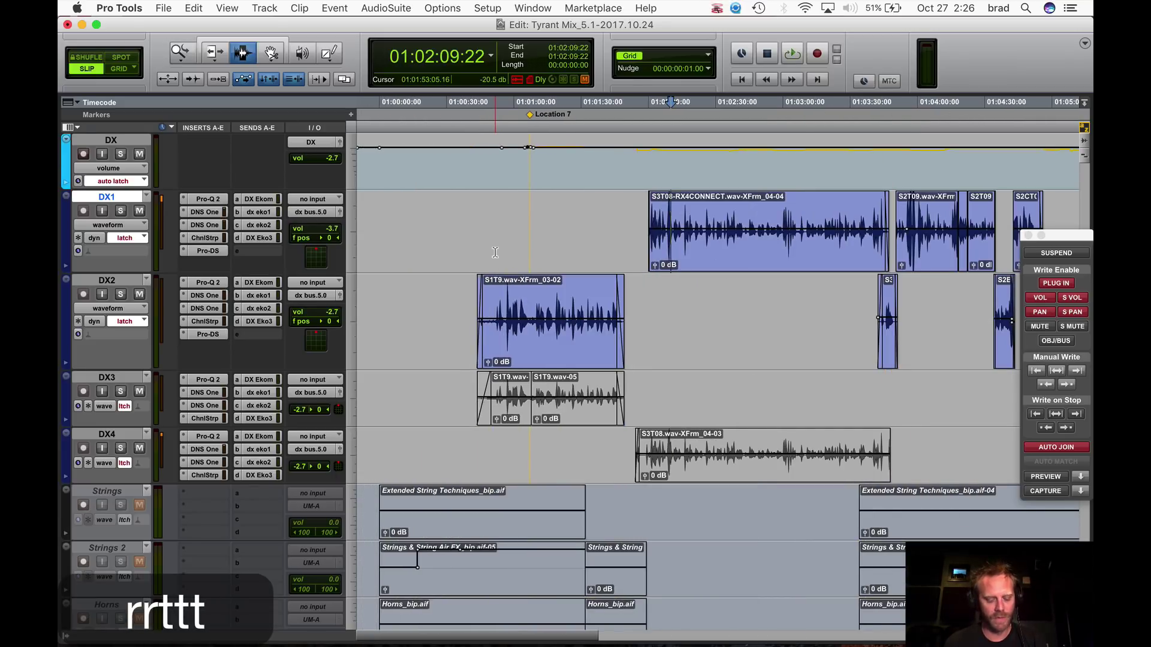
{"action": "key", "text": "r"}
{"action": "key", "text": "r"}
{"action": "key", "text": "t"}
{"action": "key", "text": "t"}
{"action": "key", "text": "t"}
{"action": "key", "text": "r"}
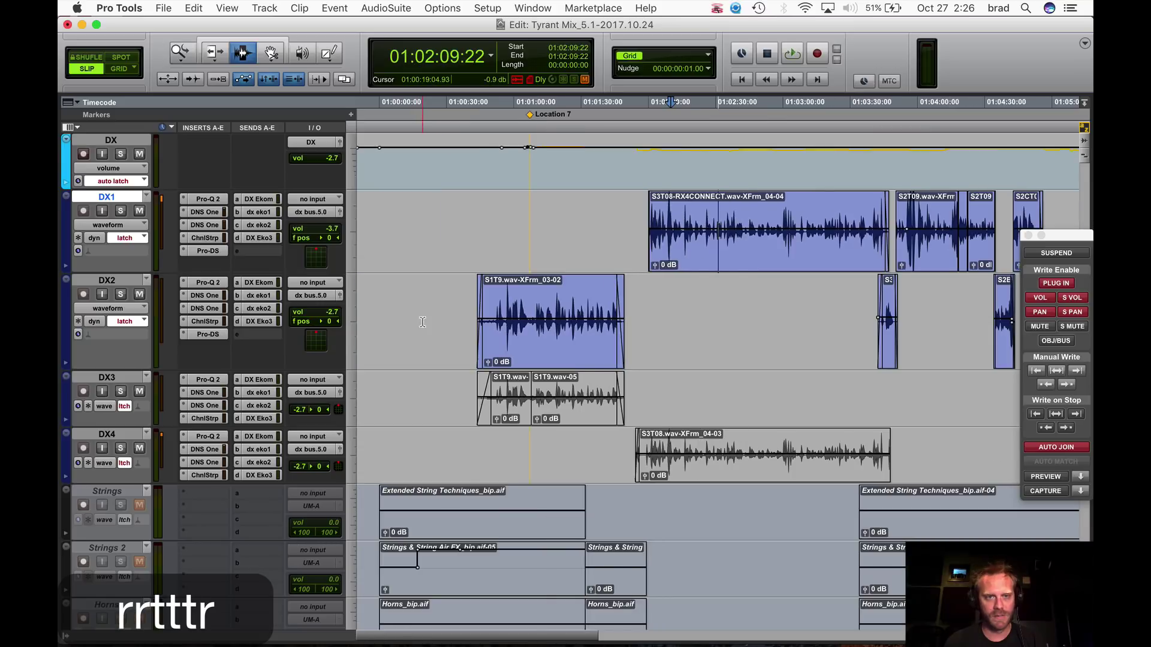
Try fading in the S1T9 clip on DX2 up to 01:00:53:13 and fading it out from 01:01:35:13, undoing each fade.
{"action": "left_click", "coordinate": [500, 316]}
{"action": "key", "text": "d"}
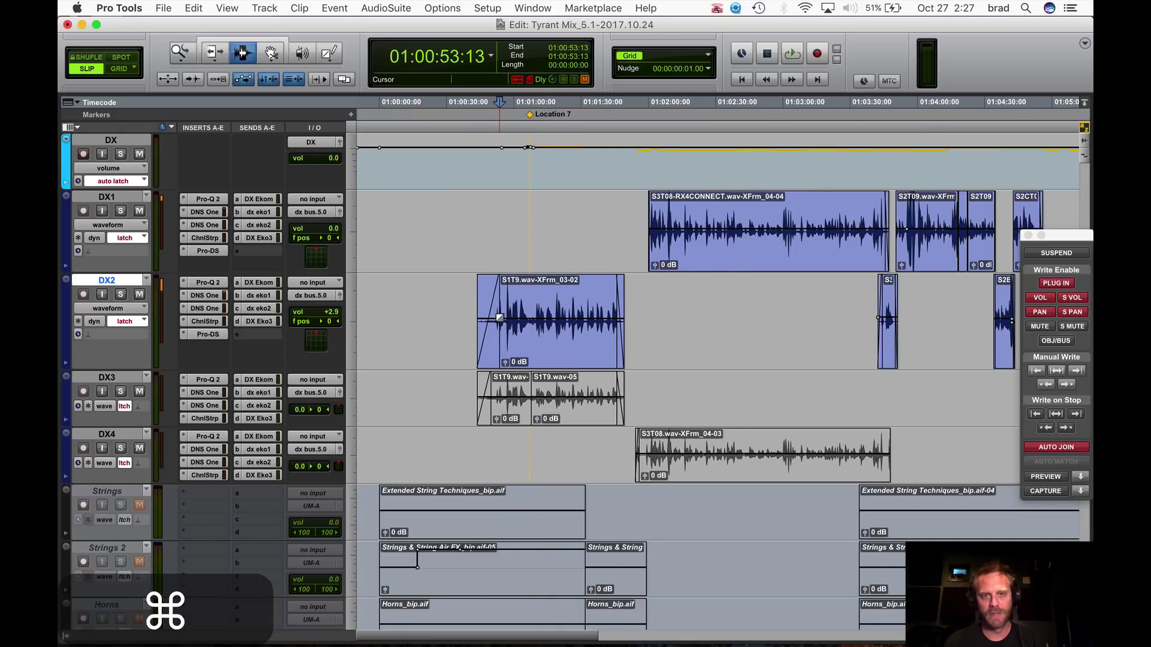
{"action": "key", "text": "super+z"}
{"action": "left_click", "coordinate": [594, 304]}
{"action": "key", "text": "g"}
{"action": "key", "text": "super+z"}
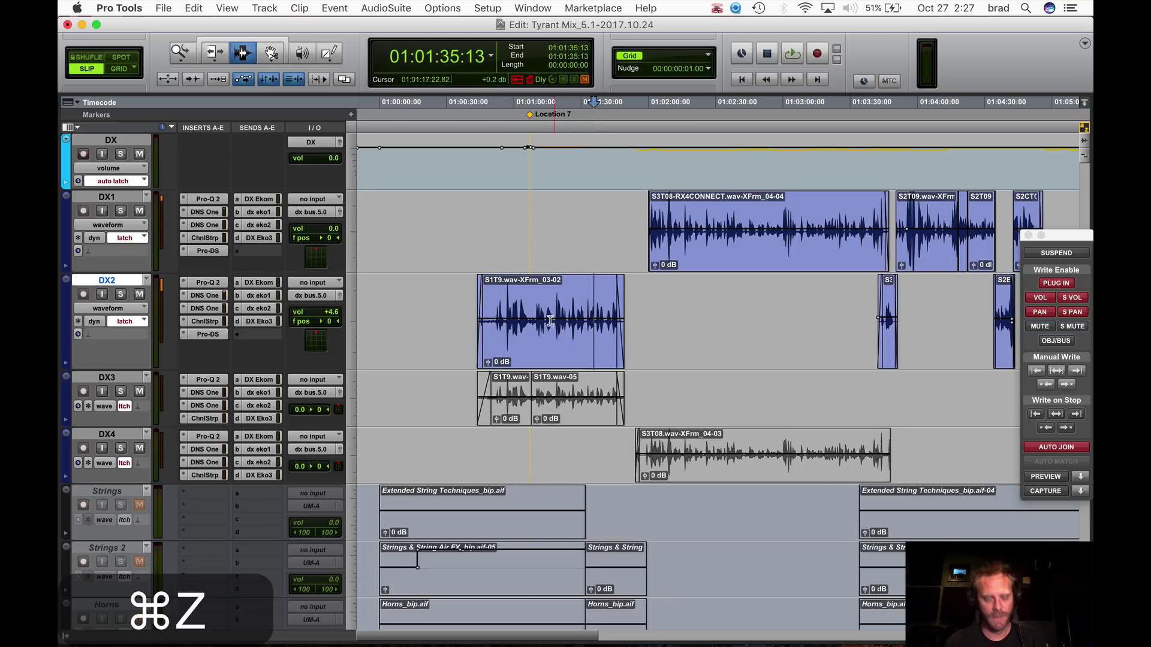
Split the S1T9 clip on DX2 at 01:01:16:07, crossfade the split across 01:01:04:02 to 01:01:26:06 and undo the crossfade.
{"action": "left_click_drag", "start_coordinate": [530, 315], "coordinate": [572, 327]}
{"action": "key", "text": "super+e"}
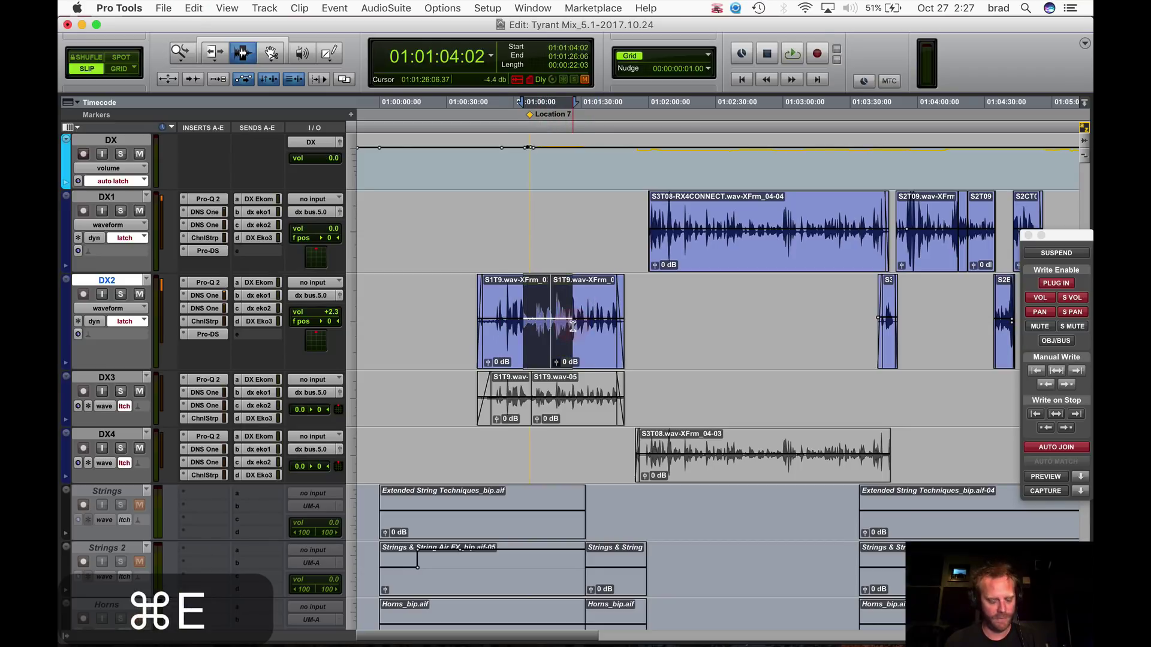
{"action": "key", "text": "f"}
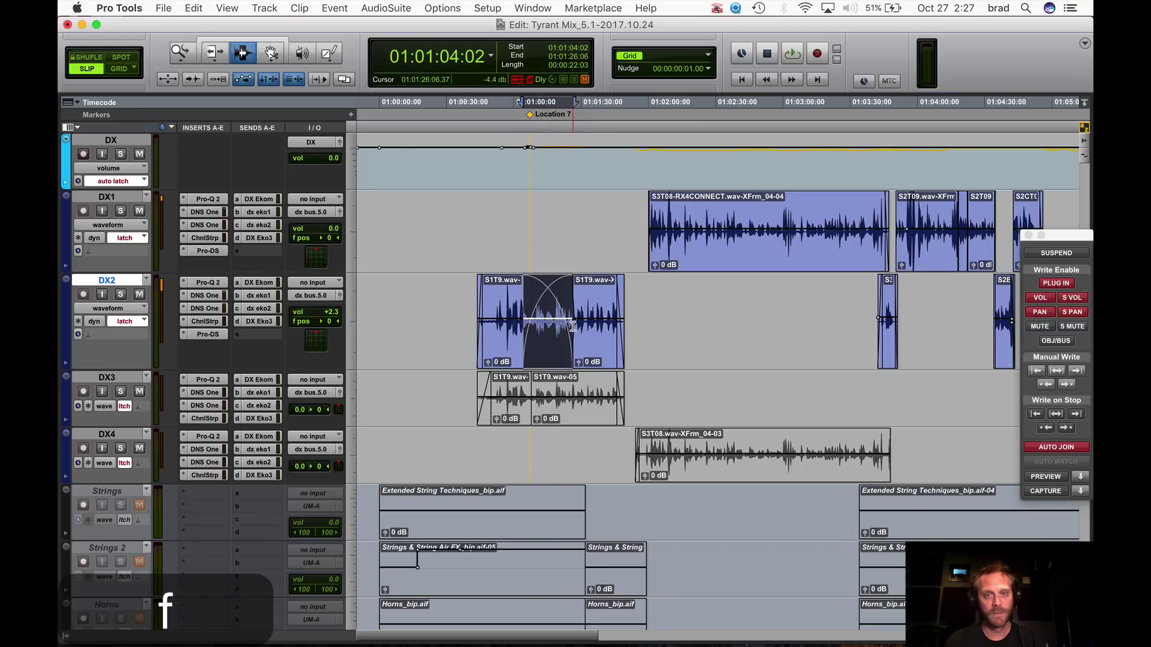
{"action": "key", "text": "super+z"}
Try trimming the start of DX2's first S1T9 clip to 01:00:56:02 and the second's end to 01:01:37:04, undoing each trim.
{"action": "left_click", "coordinate": [514, 318]}
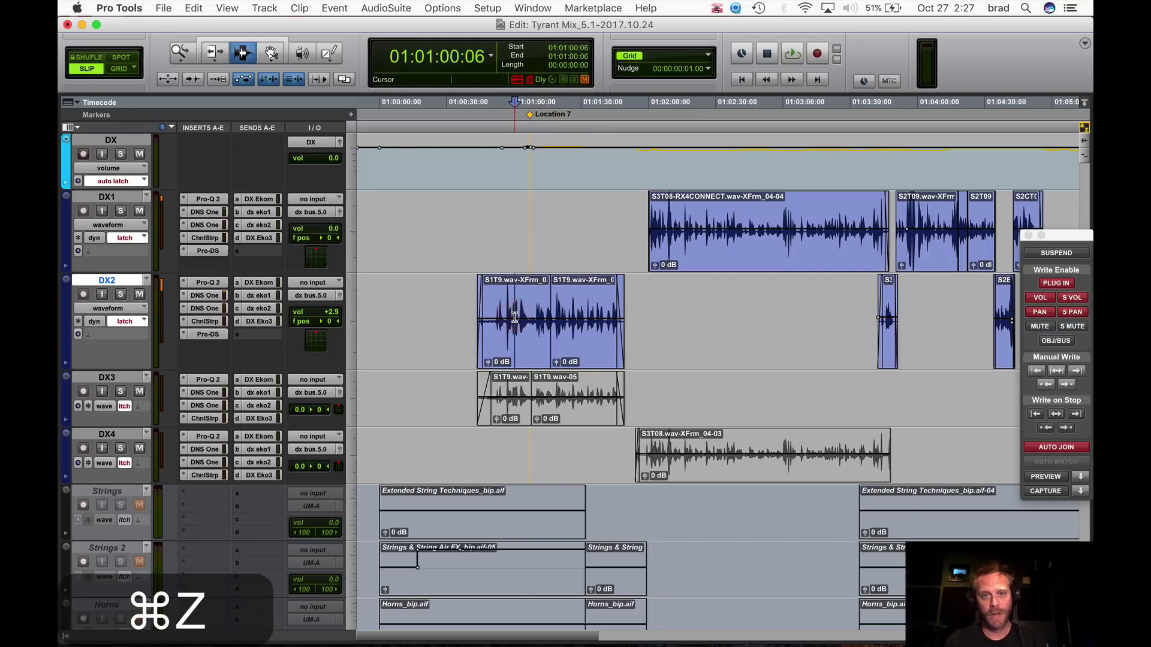
{"action": "left_click", "coordinate": [509, 315]}
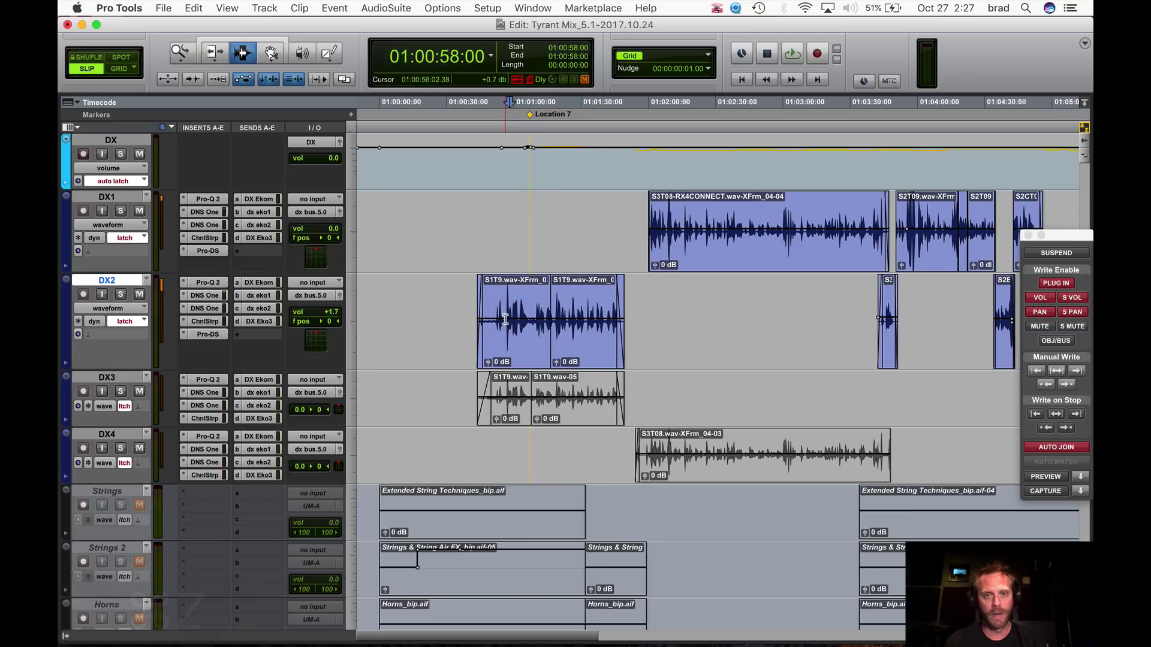
{"action": "left_click", "coordinate": [505, 322]}
{"action": "key", "text": "a"}
{"action": "key", "text": "super+z"}
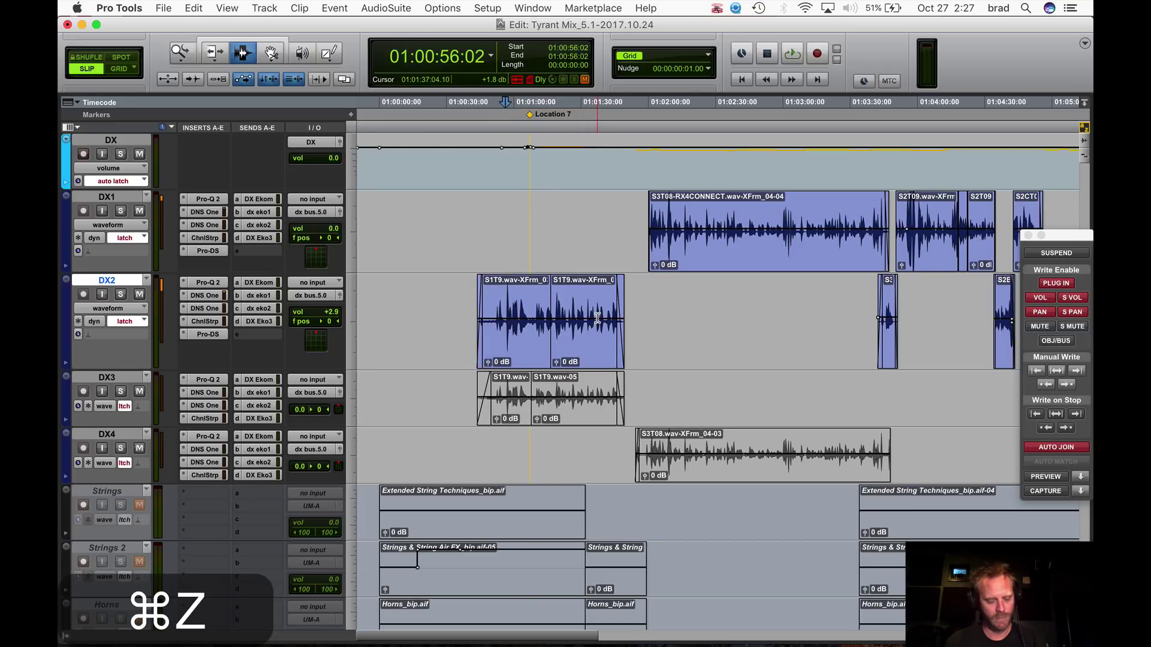
{"action": "left_click", "coordinate": [596, 319]}
{"action": "key", "text": "s"}
{"action": "key", "text": "super+z"}
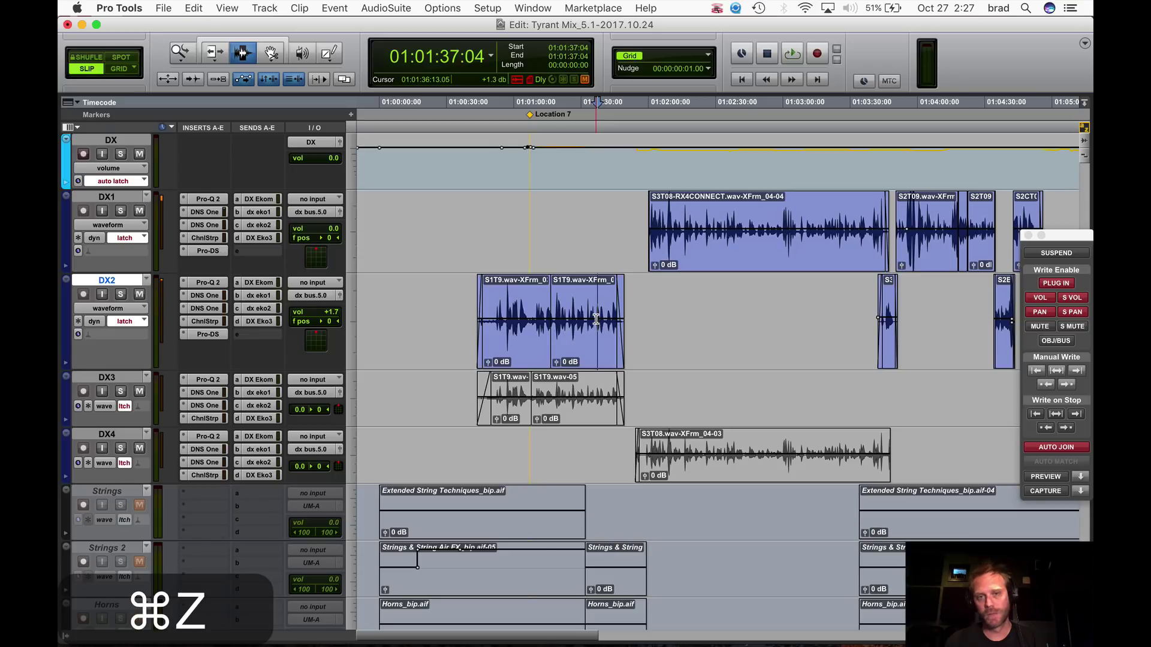
With the edit cursor on DX2 at 01:01:24:24, solo and unsolo the track and mute and unmute it.
{"action": "left_click", "coordinate": [570, 318]}
{"action": "key", "text": "shift+s"}
{"action": "key", "text": "shift+s"}
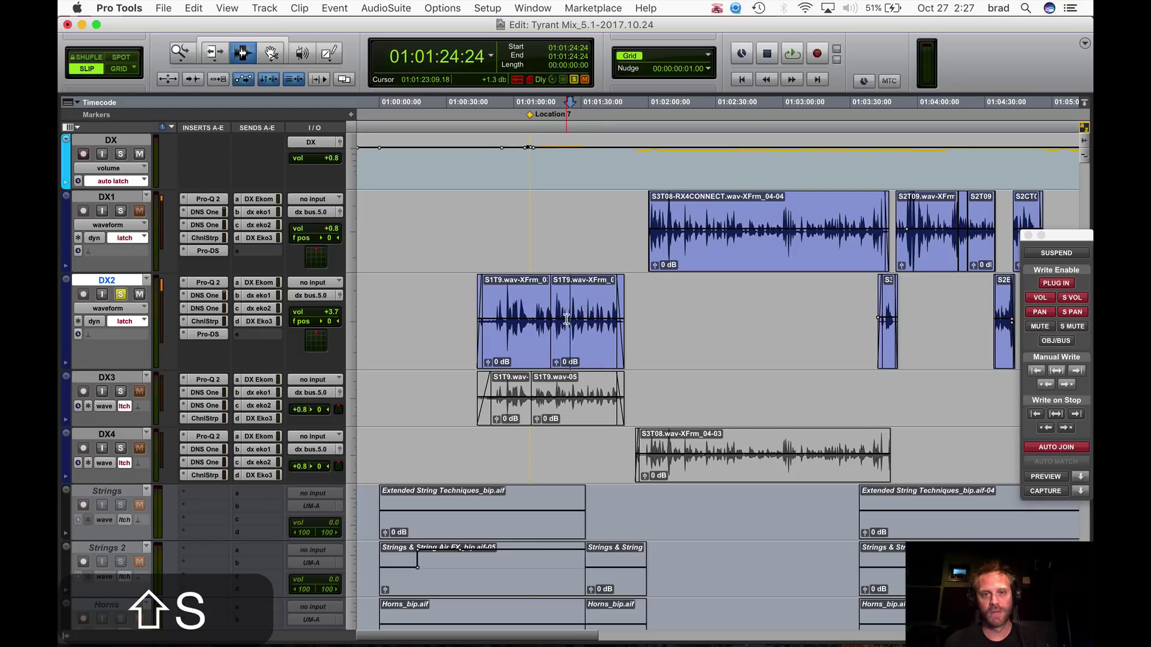
{"action": "key", "text": "shift"}
{"action": "key", "text": "m"}
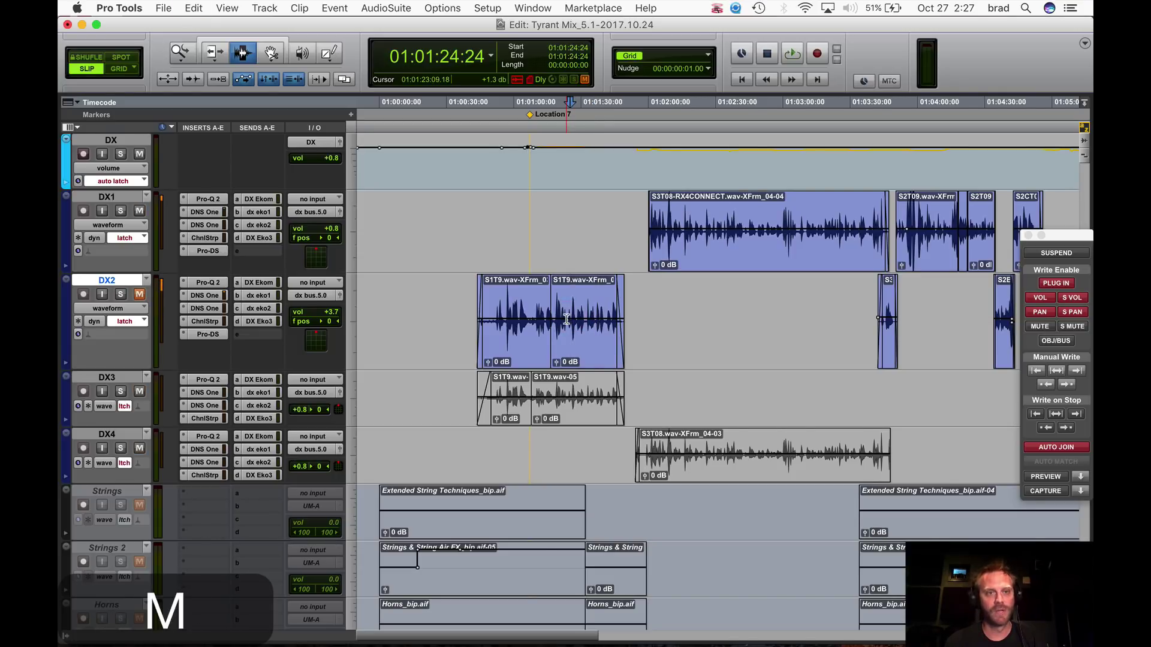
{"action": "left_click", "coordinate": [567, 319]}
{"action": "key", "text": "m"}
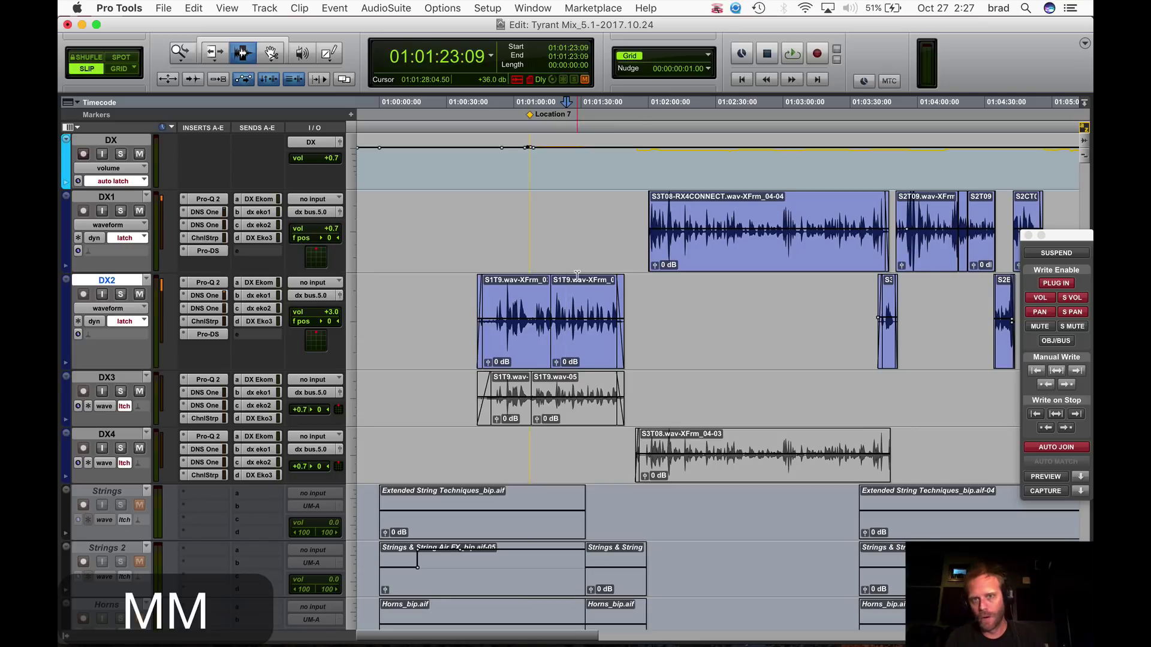
Place the edit cursor at 01:00:55:03 on DX2's first S1T9 clip and show the Video window.
{"action": "key", "text": "r"}
{"action": "left_click", "coordinate": [462, 235]}
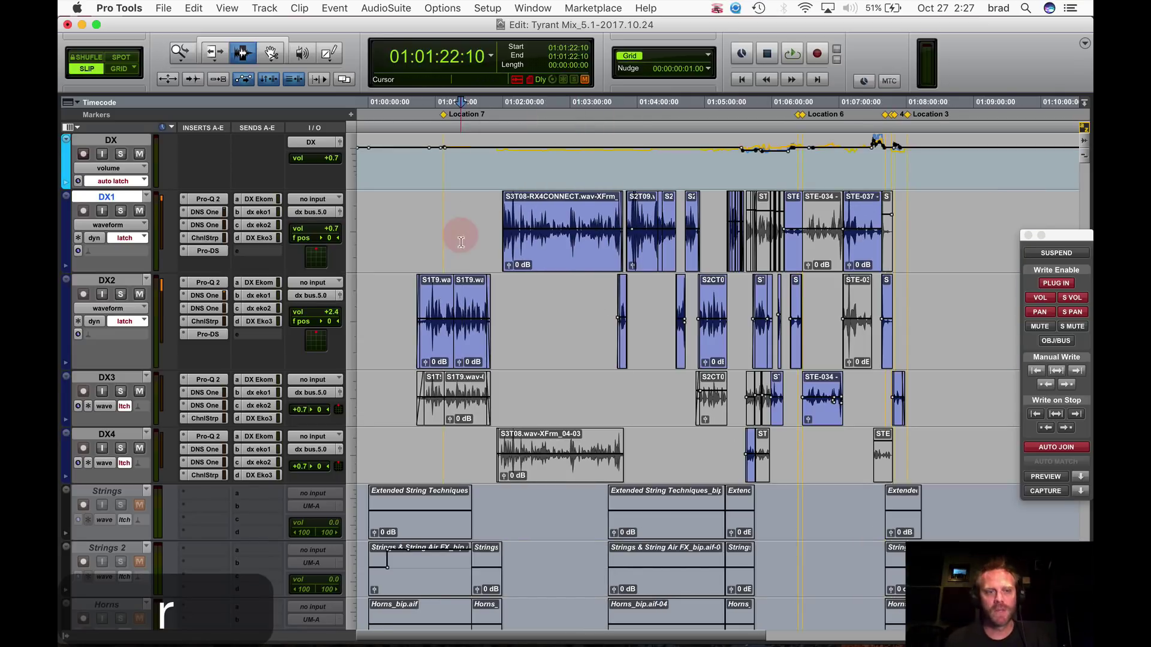
{"action": "left_click", "coordinate": [472, 303]}
{"action": "left_click", "coordinate": [464, 294]}
{"action": "left_click", "coordinate": [433, 311]}
{"action": "key", "text": "t"}
{"action": "key", "text": "t"}
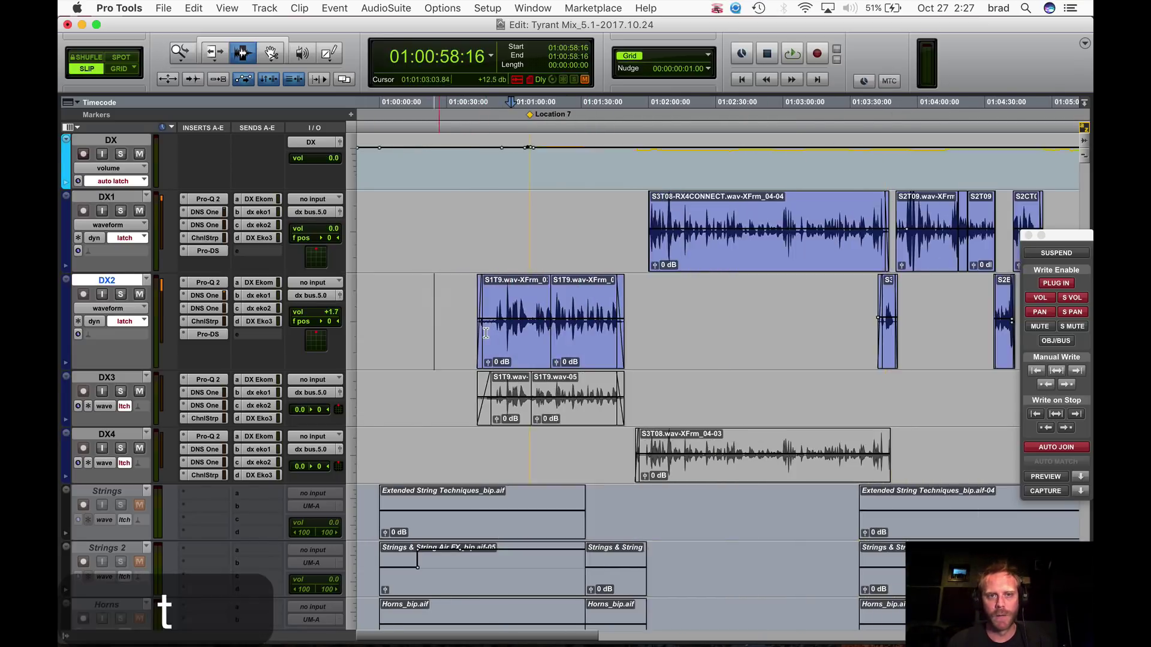
{"action": "left_click", "coordinate": [650, 322]}
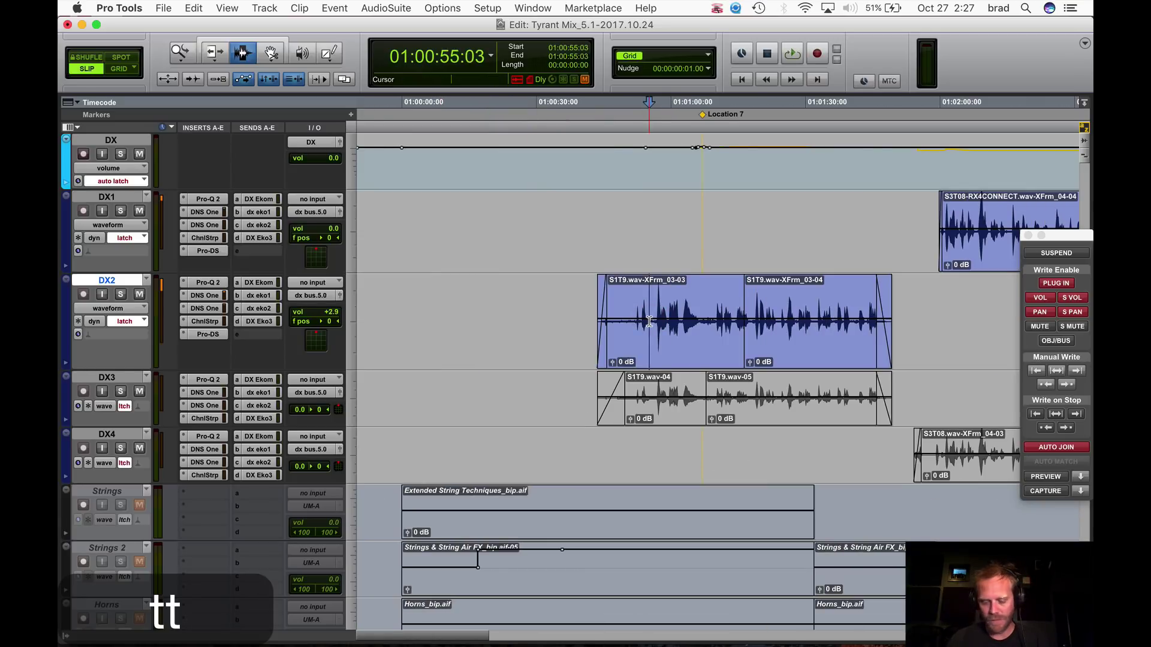
{"action": "key", "text": "super+p"}
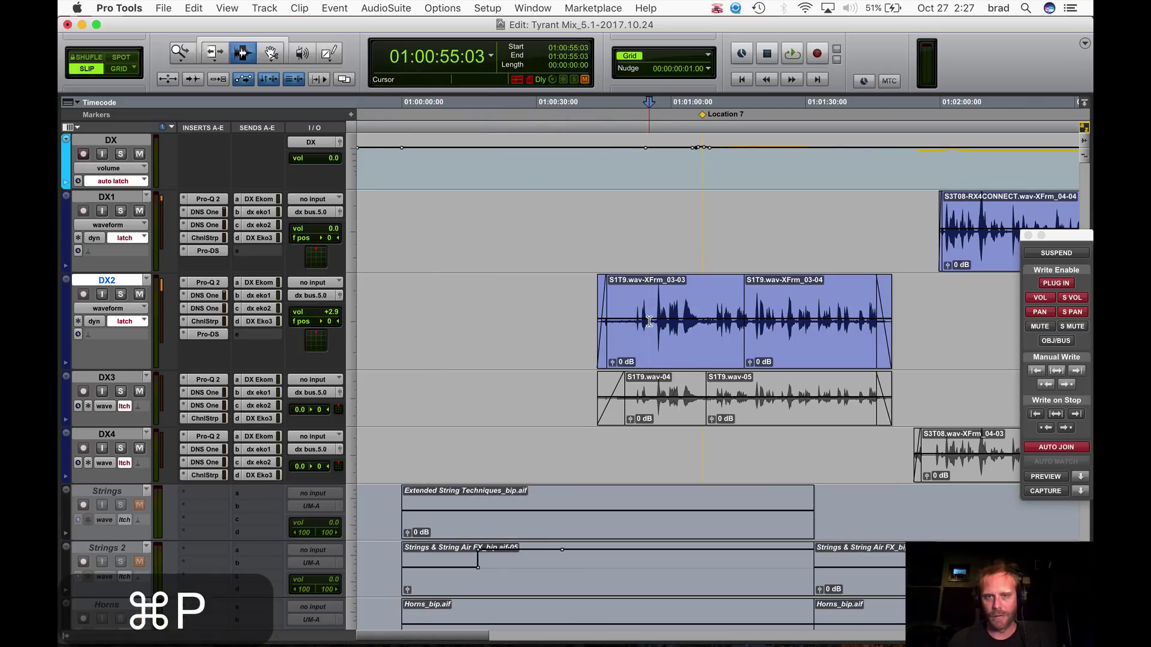
{"action": "key", "text": "super+9"}
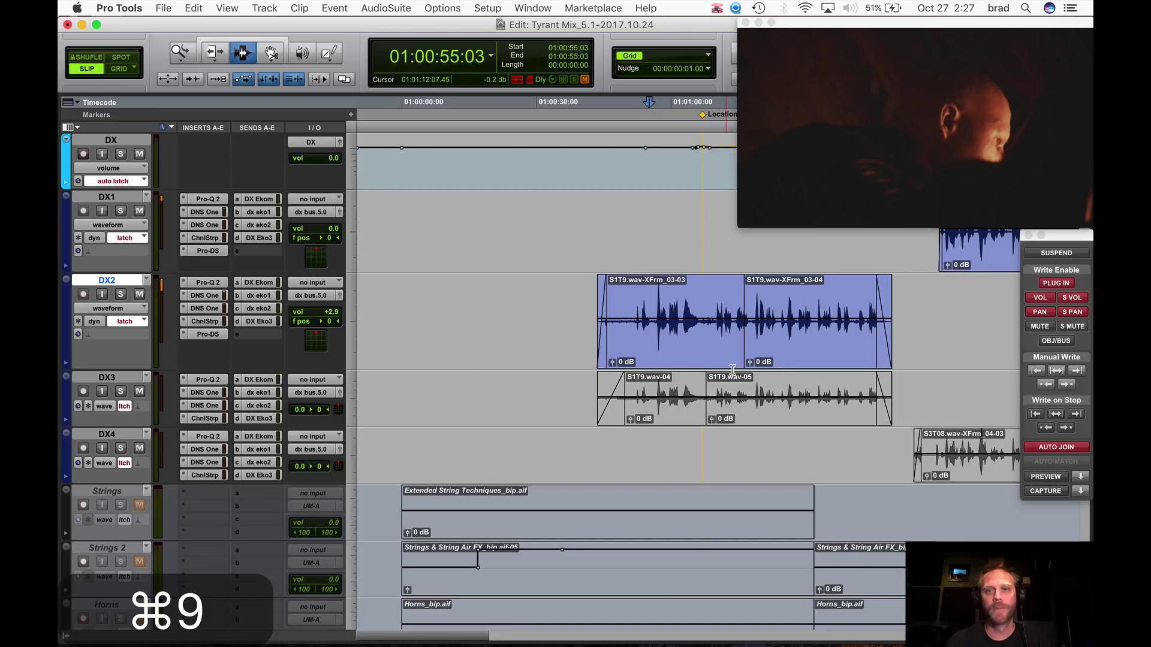
Check the picture along DX2's S1T9 clips at 01:00:52:14, 01:01:30:18 and 01:01:00:06, zooming in and out around each point.
{"action": "left_click_drag", "start_coordinate": [727, 315], "coordinate": [627, 315]}
{"action": "left_click", "coordinate": [638, 307]}
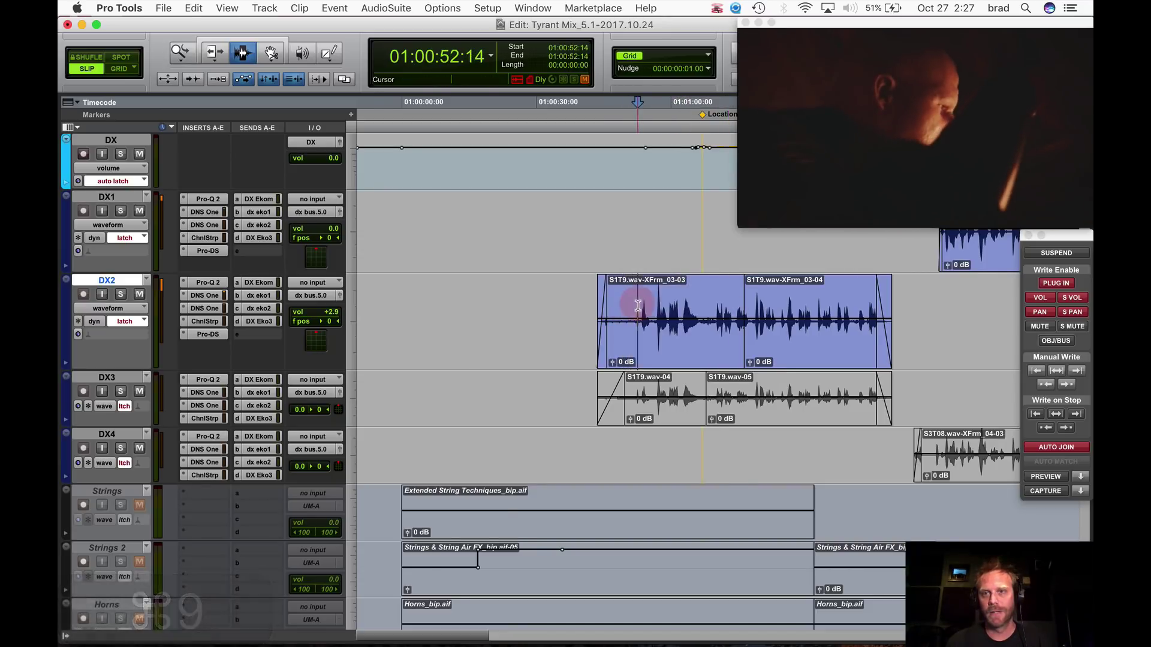
{"action": "key", "text": "t"}
{"action": "key", "text": "r"}
{"action": "left_click", "coordinate": [809, 321]}
{"action": "key", "text": "t"}
{"action": "key", "text": "r"}
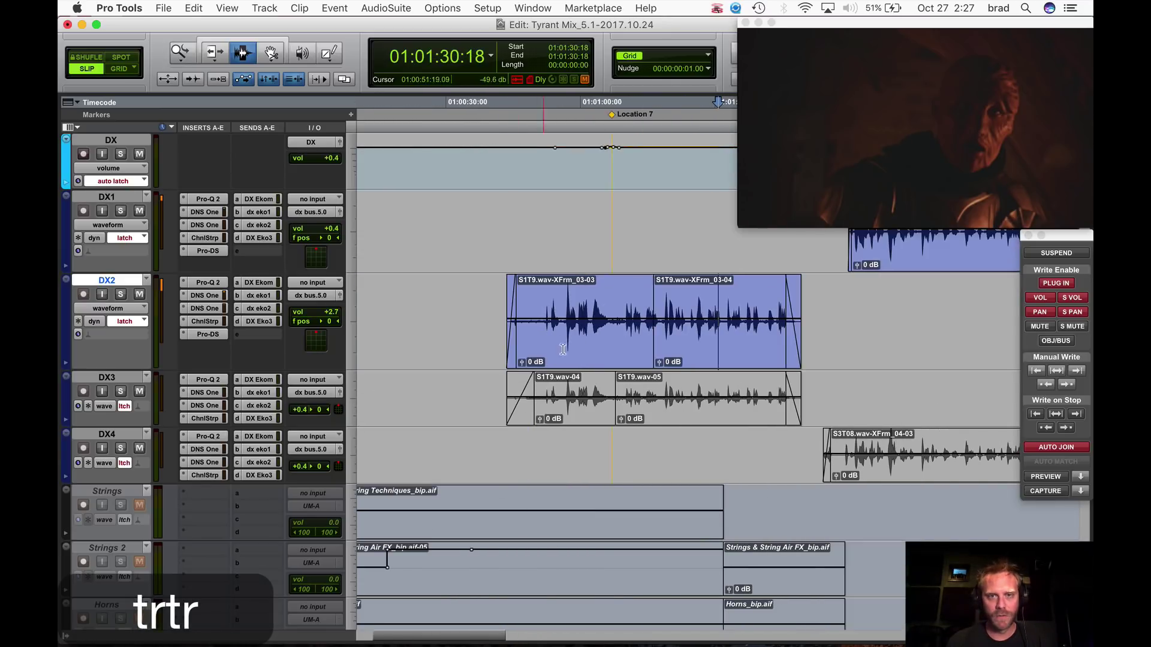
{"action": "left_click", "coordinate": [582, 298]}
{"action": "key", "text": "t"}
{"action": "key", "text": "r"}
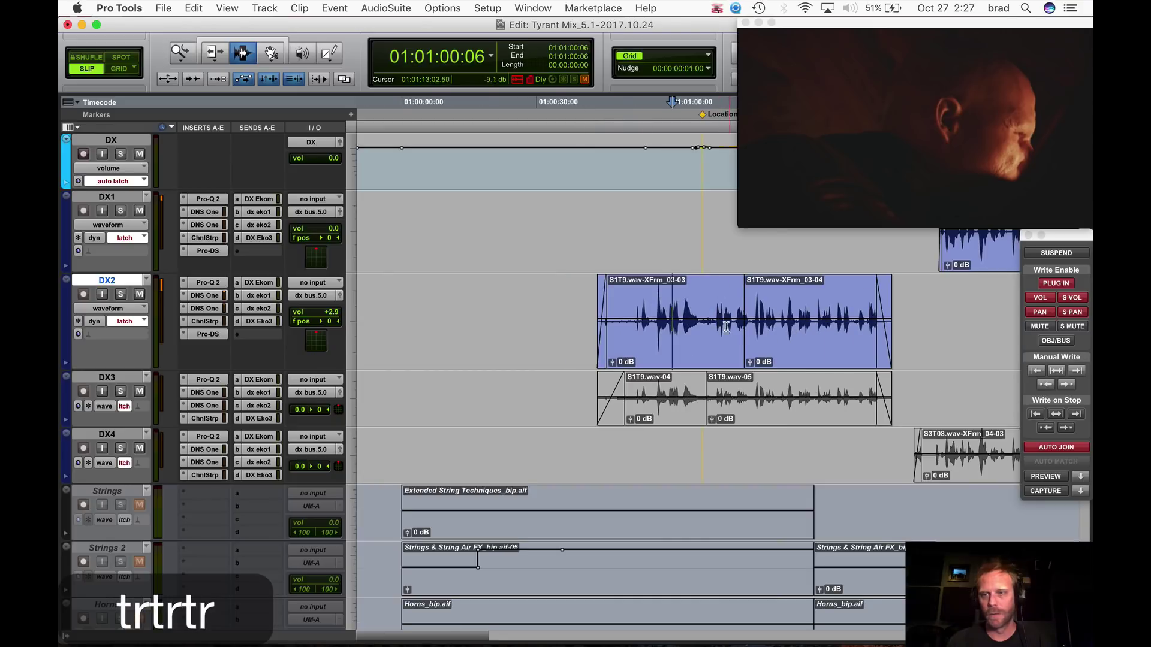
Play the DX2 dialogue from 01:00:50:07 and from 01:01:05:05, and stop playback.
{"action": "left_click", "coordinate": [627, 290]}
{"action": "key", "text": "space"}
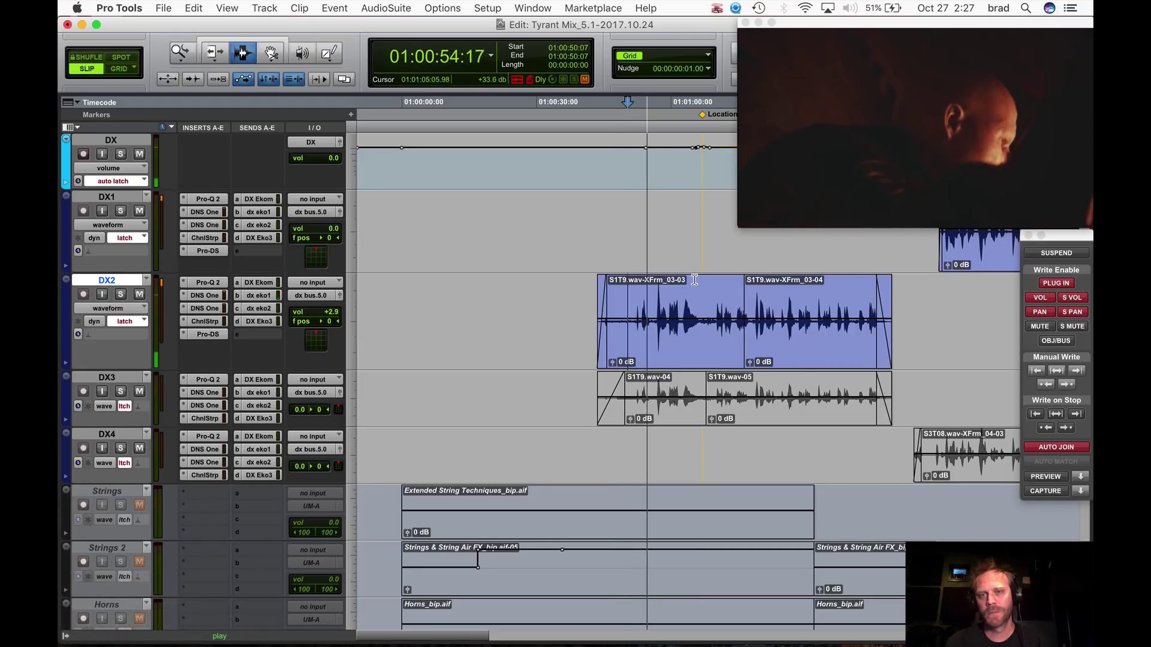
{"action": "key", "text": "t"}
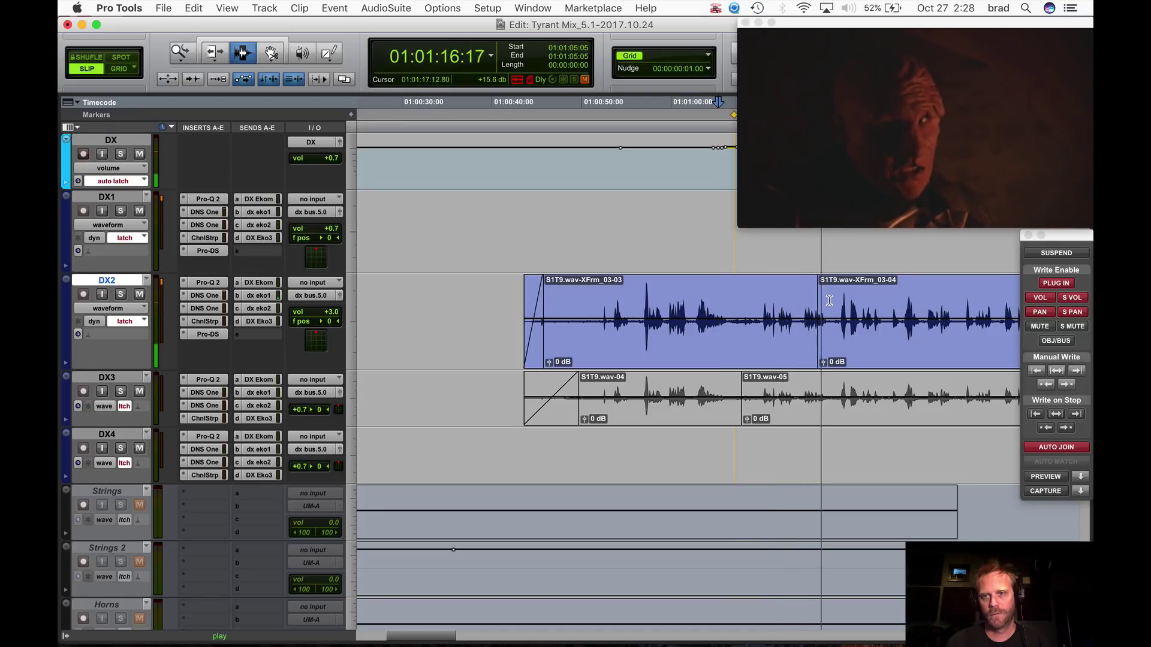
{"action": "key", "text": "space"}
Split the S1T9.wav-05 clip on DX3 at 01:01:17:02, just after the start of DX2's second S1T9 clip.
{"action": "left_click", "coordinate": [795, 321]}
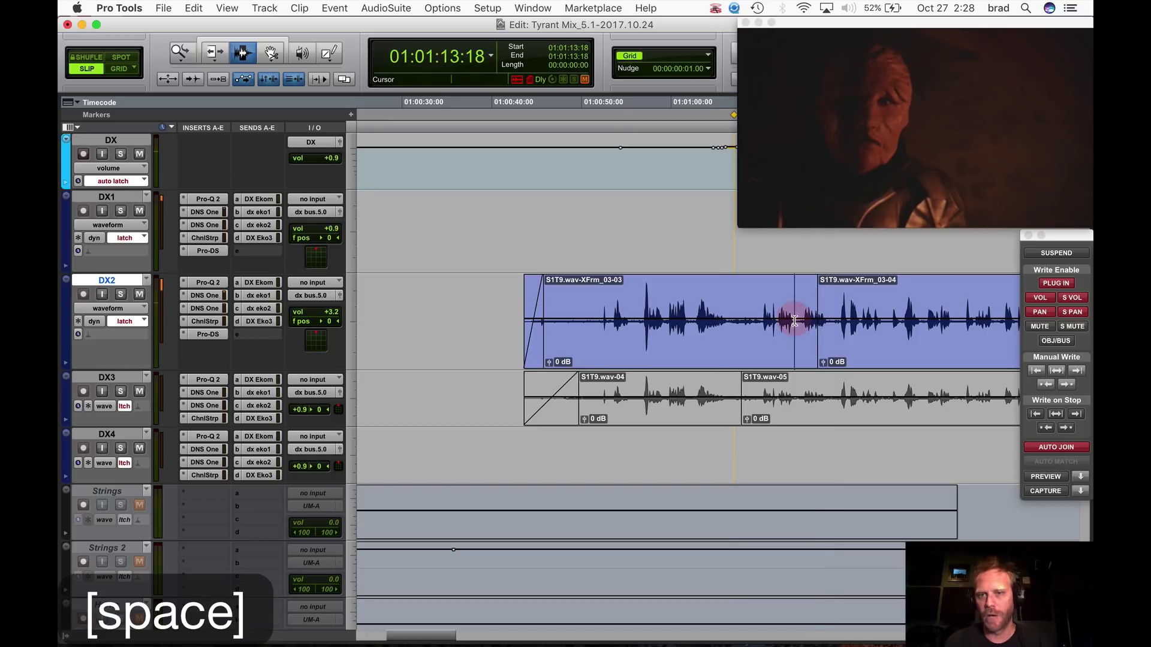
{"action": "left_click", "coordinate": [825, 388]}
{"action": "key", "text": "super+e"}
Unmute the S1T9.wav-04 and S1T9.wav-06 clips on DX3 and mute the S1T9.wav-XFrm_03-03 clip on DX2.
{"action": "left_click", "coordinate": [779, 414]}
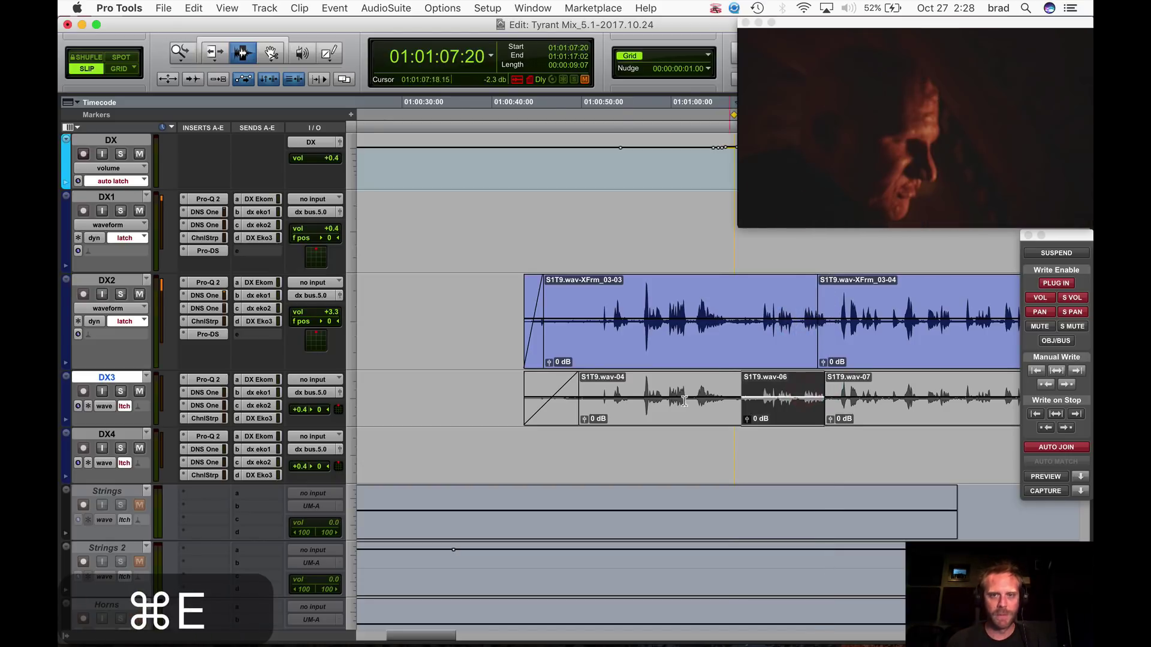
{"action": "left_click", "coordinate": [646, 397], "text": "shift"}
{"action": "key", "text": "super+m"}
{"action": "left_click", "coordinate": [648, 332]}
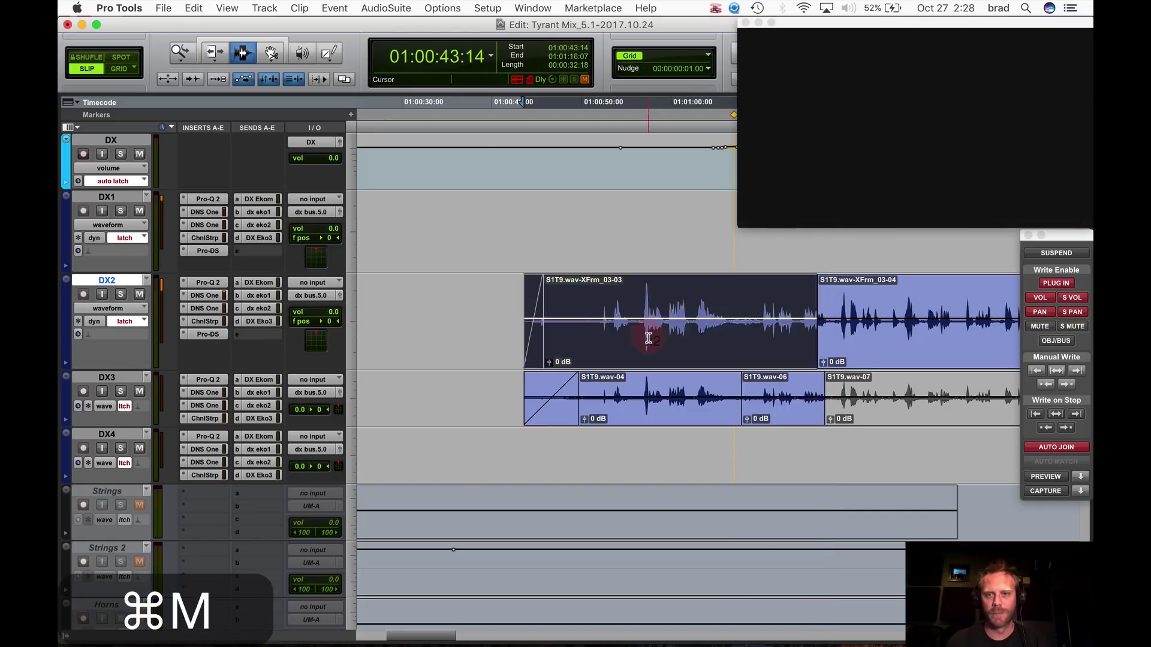
{"action": "key", "text": "super+m"}
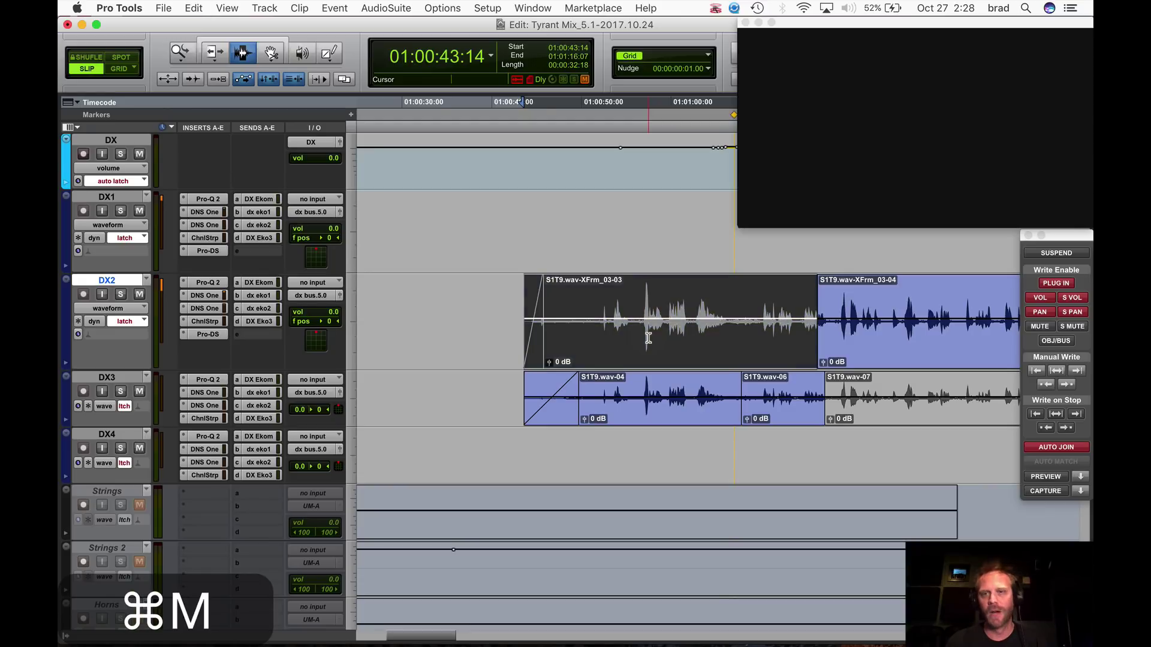
Place the edit cursor at 01:00:51:05 on DX3, solo the track and play it back.
{"action": "left_click", "coordinate": [592, 392]}
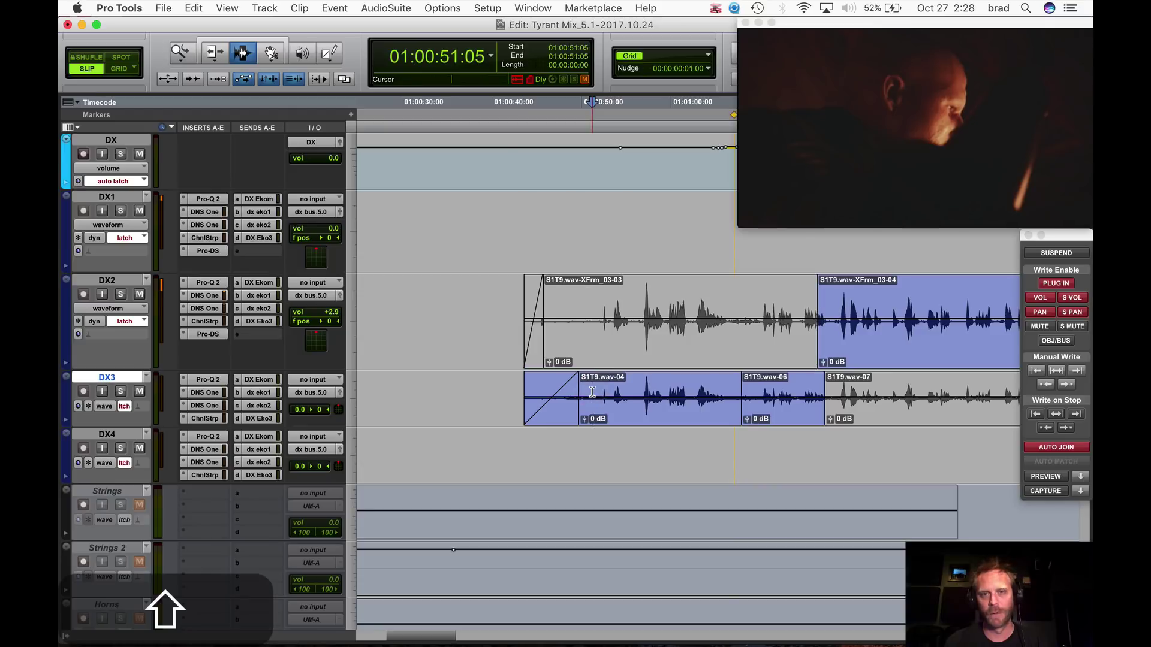
{"action": "key", "text": "shift+s"}
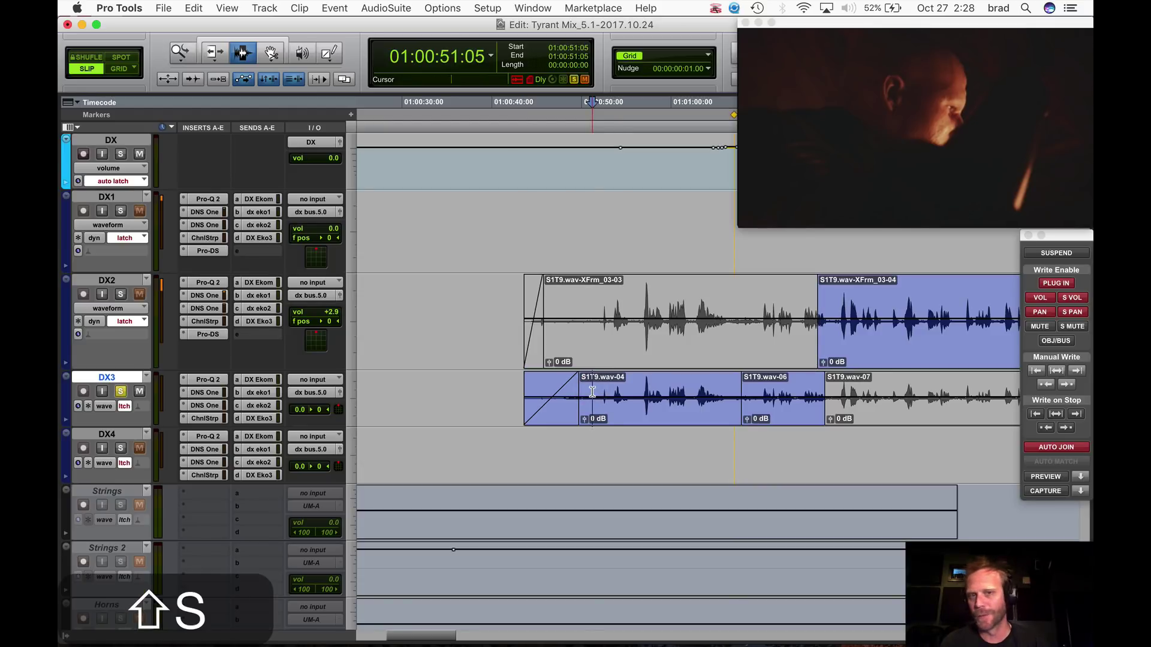
{"action": "key", "text": "space"}
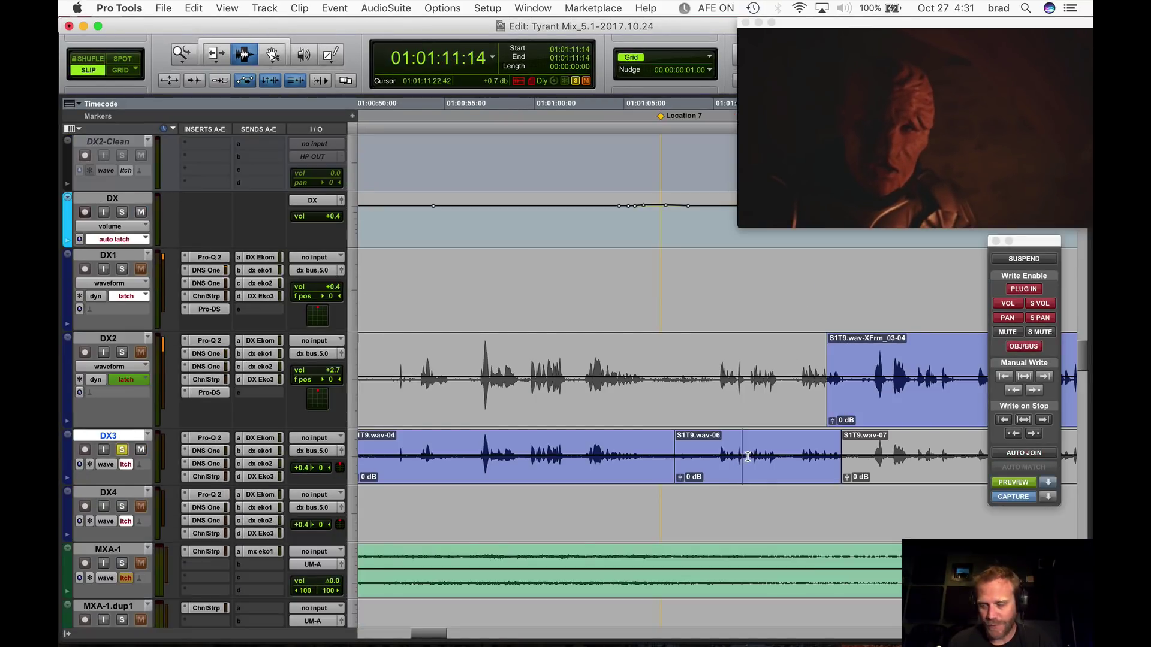
Place the edit cursor at 01:00:54:04 on DX2, within the muted S1T9.wav-XFrm_03-03 clip.
{"action": "key", "text": "r"}
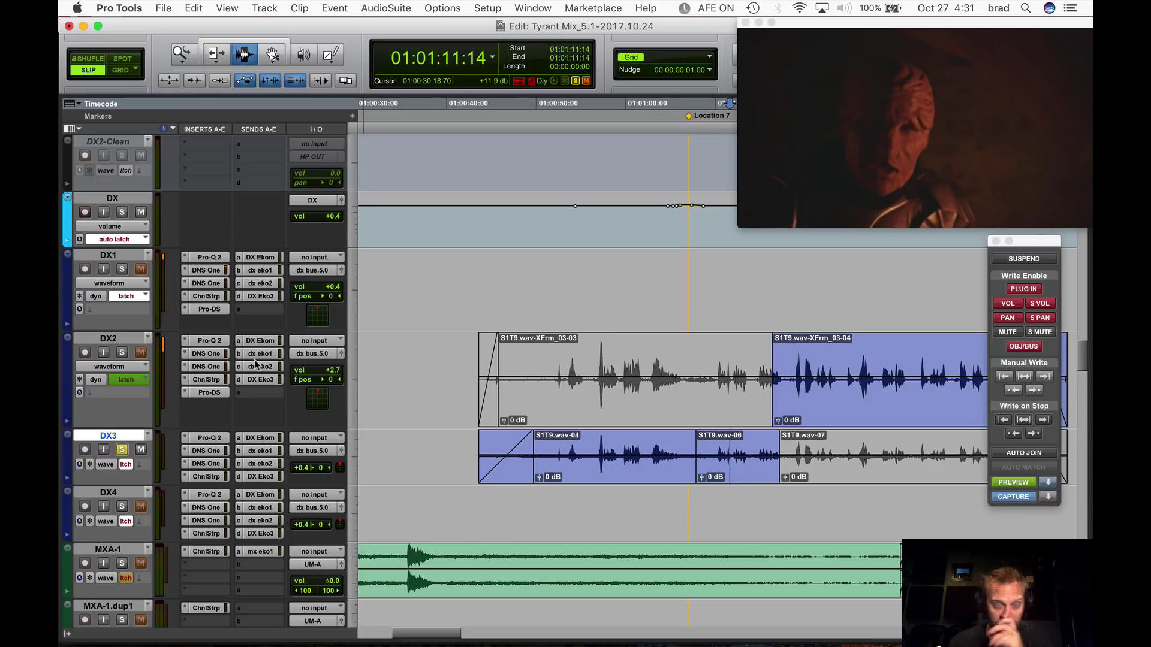
{"action": "left_click", "coordinate": [609, 384]}
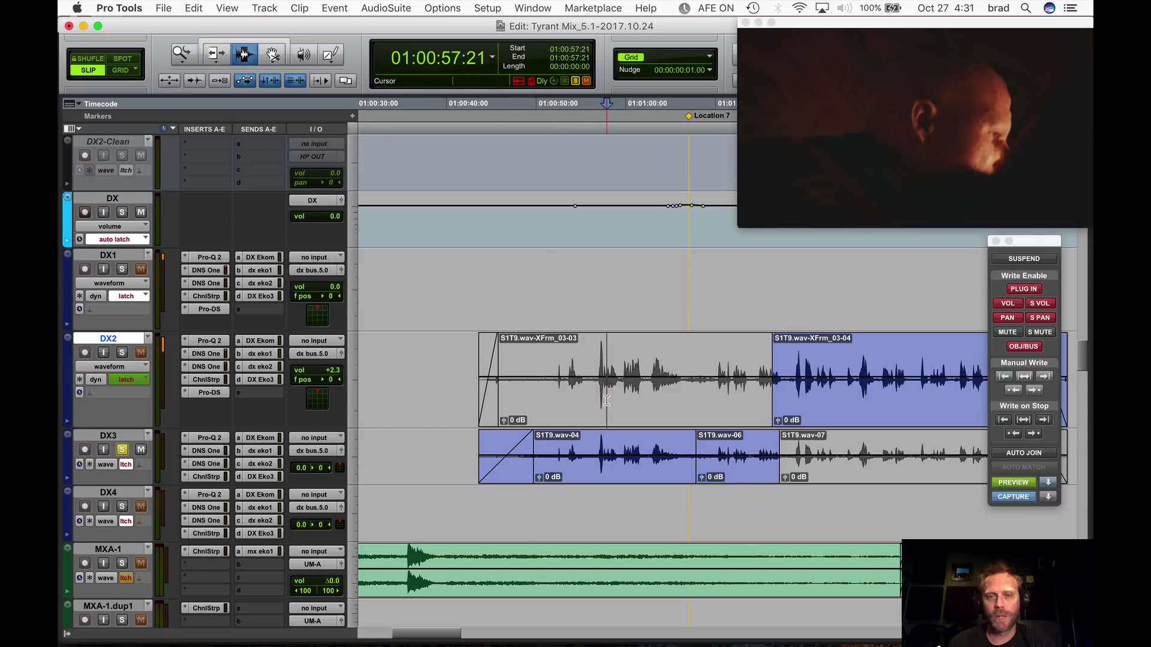
{"action": "left_click", "coordinate": [592, 389]}
{"action": "left_click", "coordinate": [574, 382]}
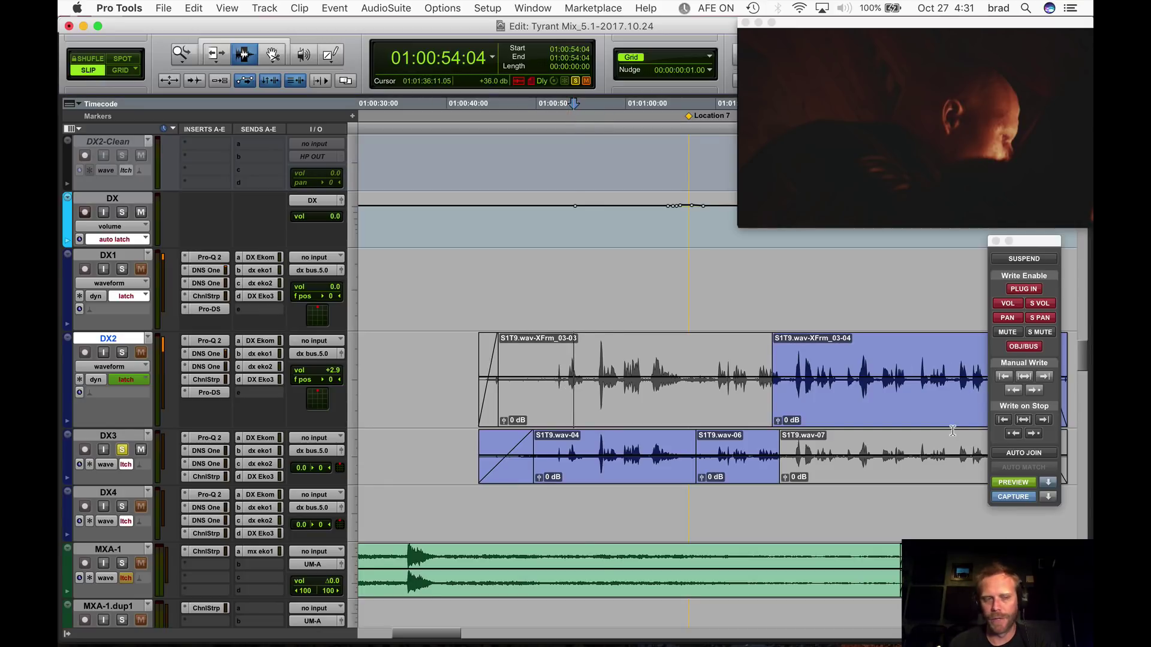
Turn off automation Preview and bring up the Automation window.
{"action": "left_click", "coordinate": [1025, 484]}
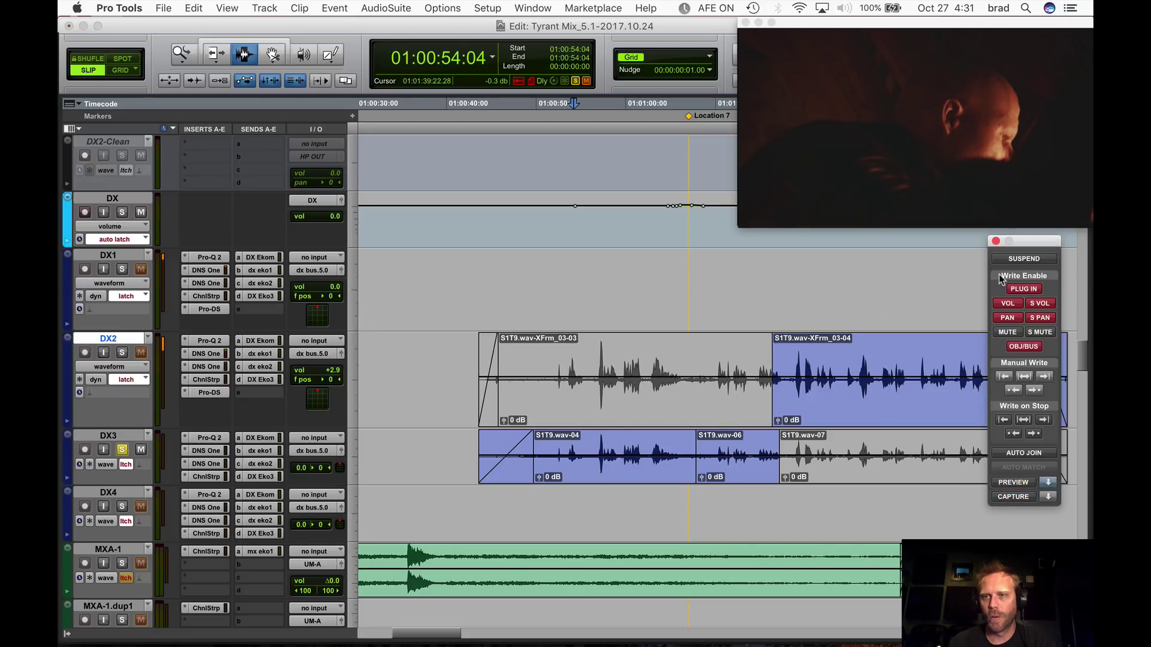
{"action": "left_click", "coordinate": [533, 7]}
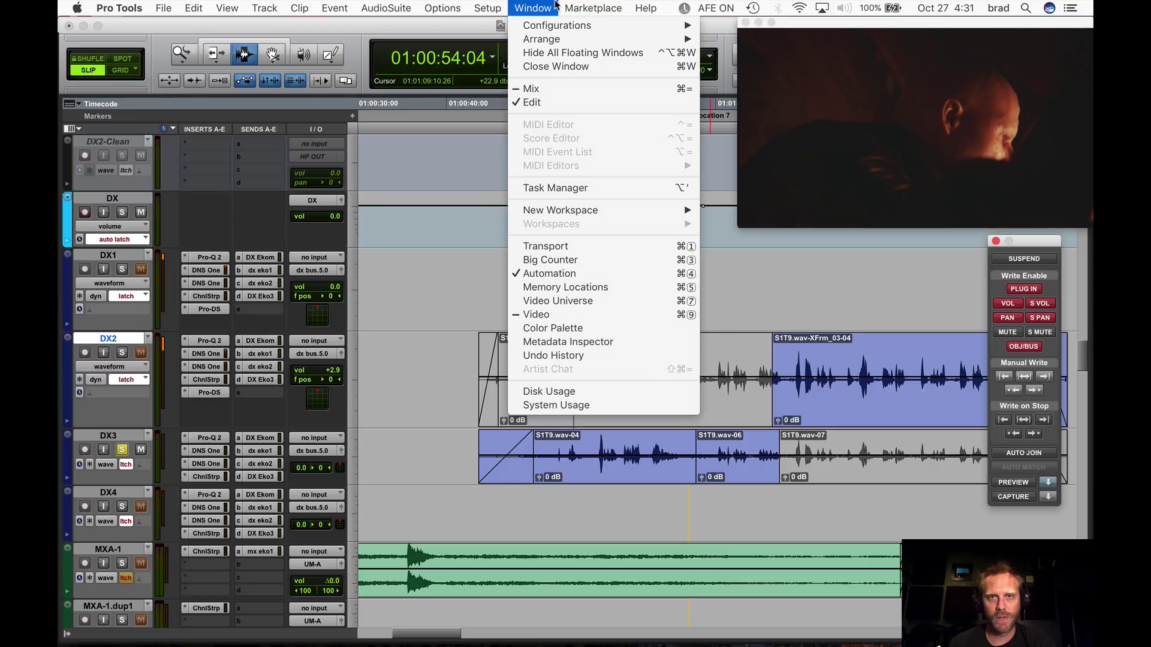
{"action": "left_click", "coordinate": [564, 275]}
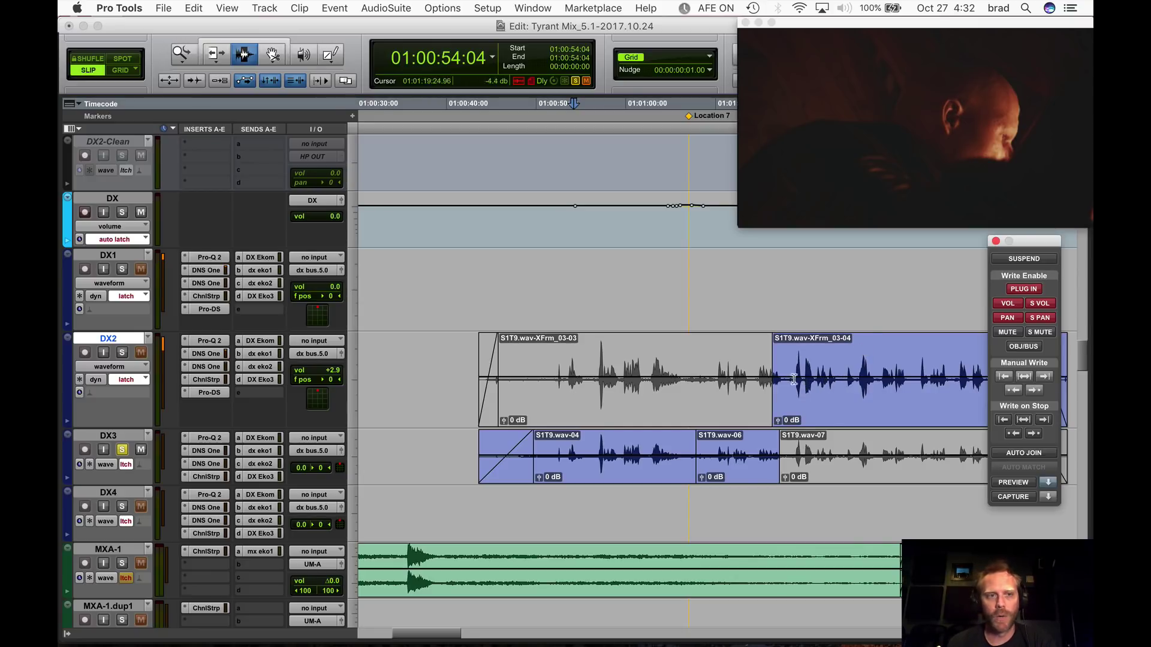
Switch DX2's automation mode to off and after that to read.
{"action": "left_click", "coordinate": [121, 385]}
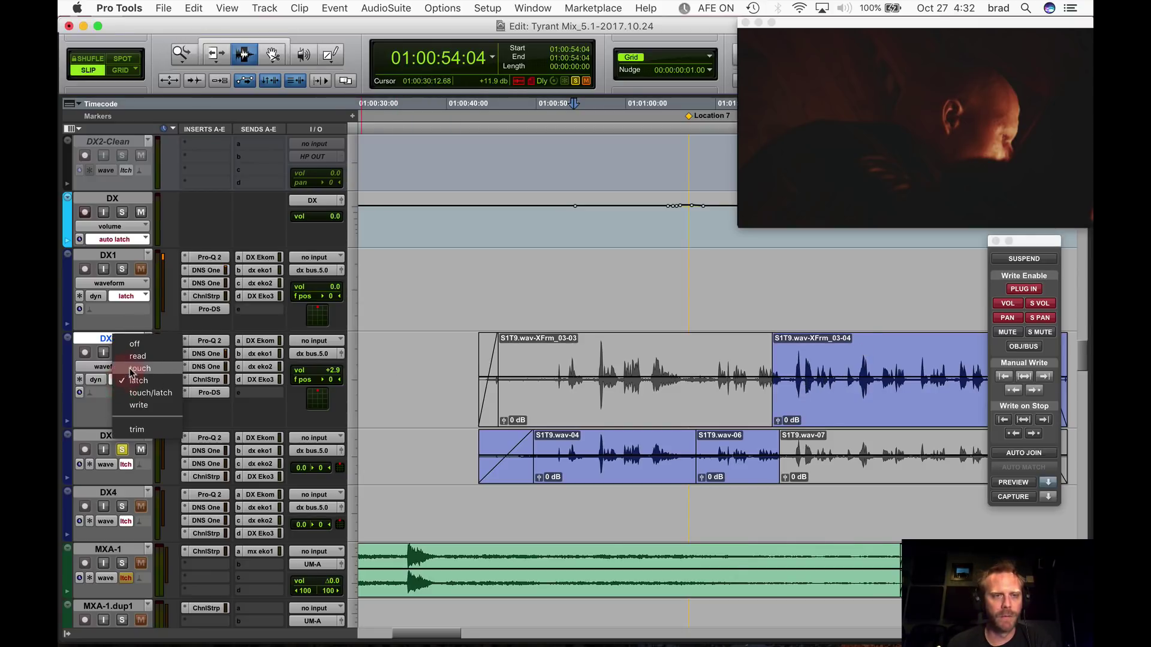
{"action": "left_click", "coordinate": [151, 345]}
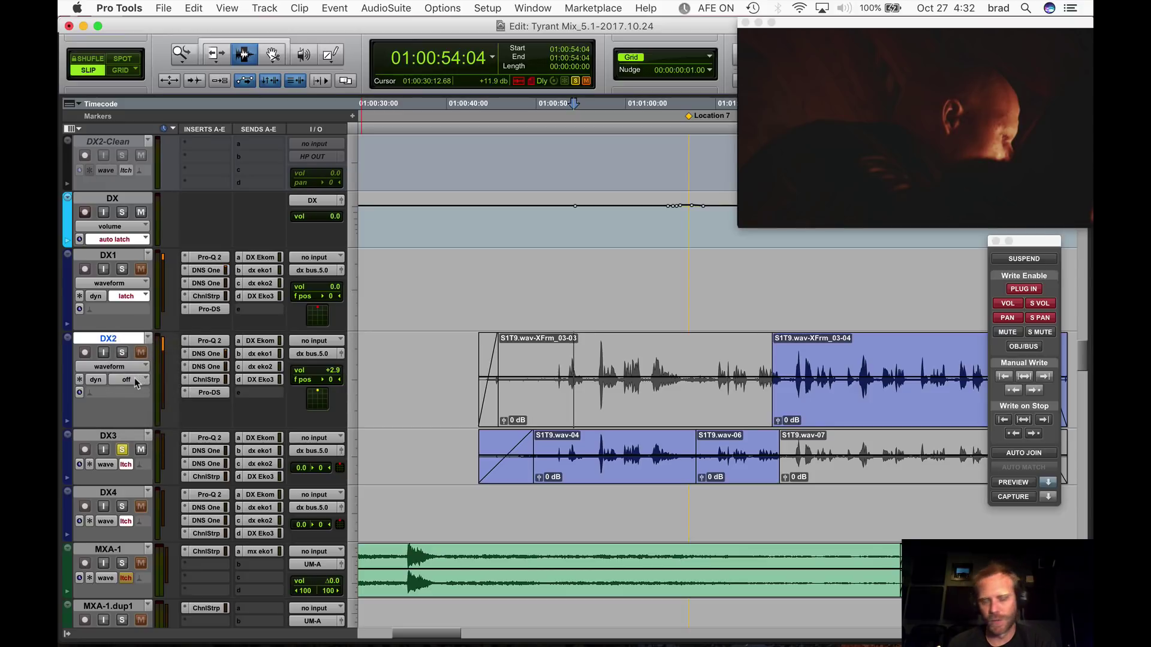
{"action": "left_click", "coordinate": [133, 381]}
{"action": "left_click", "coordinate": [136, 389]}
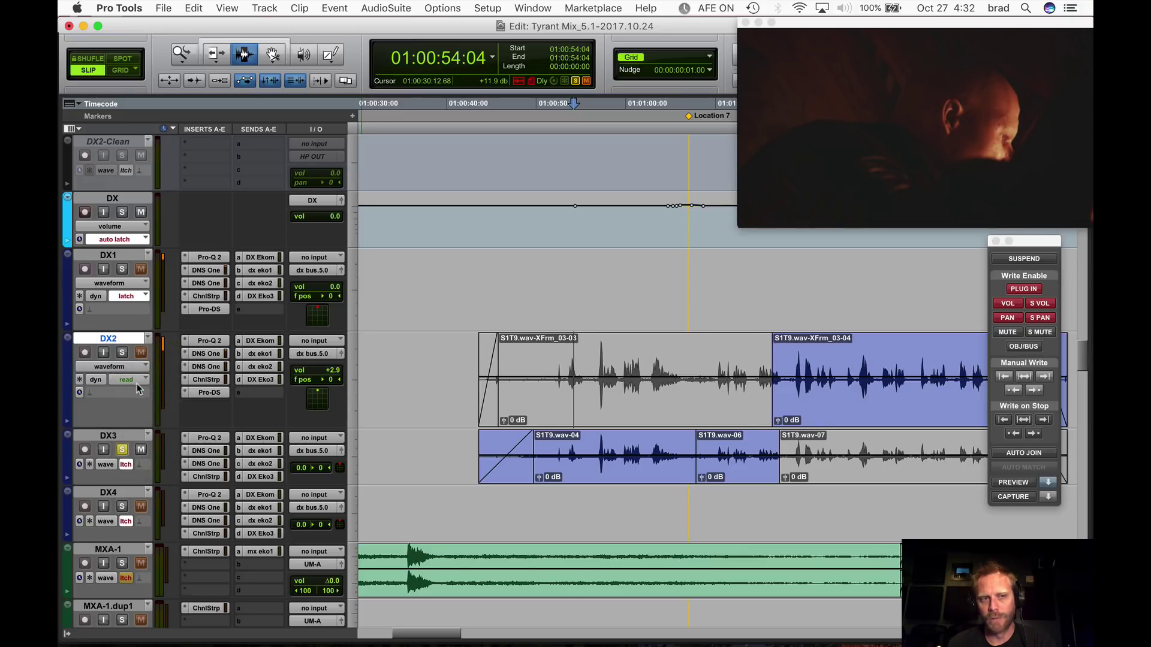
Place the edit cursor at 01:00:47:00 on DX2 and look briefly at its volume automation before returning to the waveform view.
{"action": "left_click", "coordinate": [507, 397]}
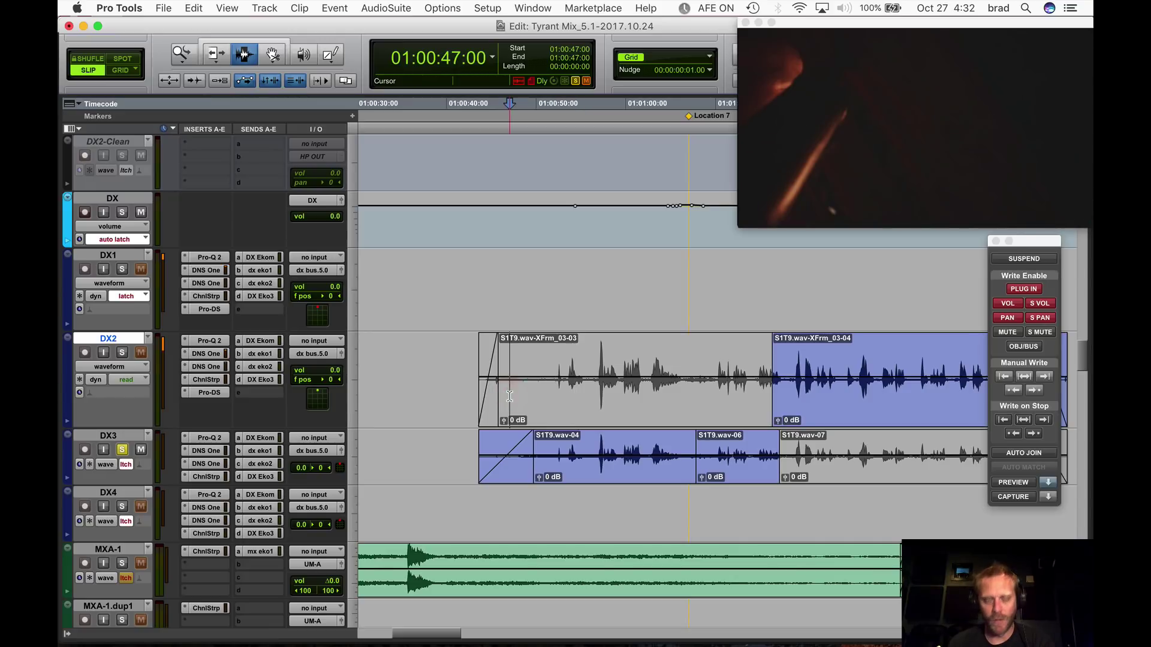
{"action": "key", "text": "ctrl+minus"}
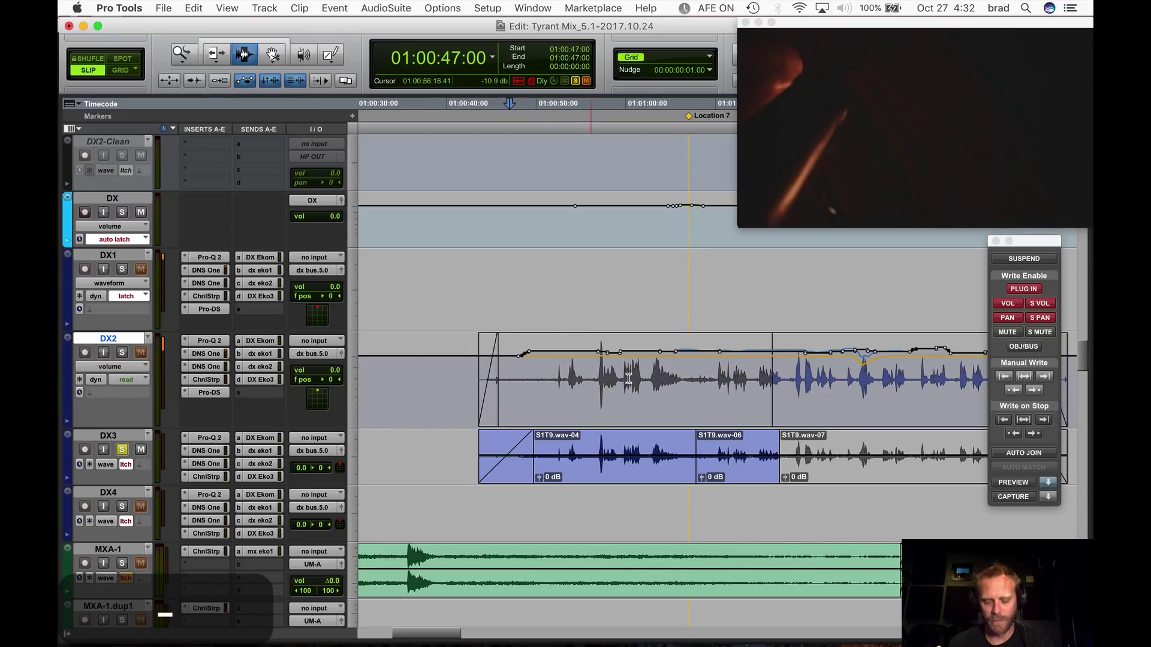
{"action": "key", "text": "ctrl+minus"}
Set DX2's automation mode to touch and place the edit cursor at 01:00:46:21.
{"action": "left_click", "coordinate": [149, 384]}
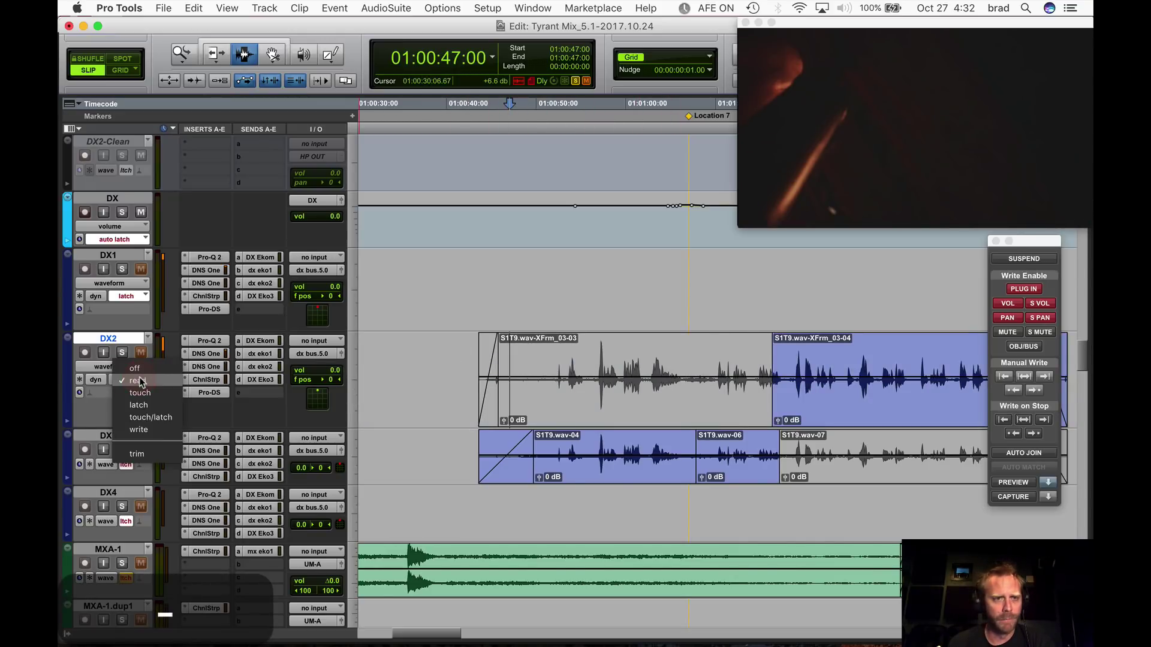
{"action": "left_click", "coordinate": [129, 393]}
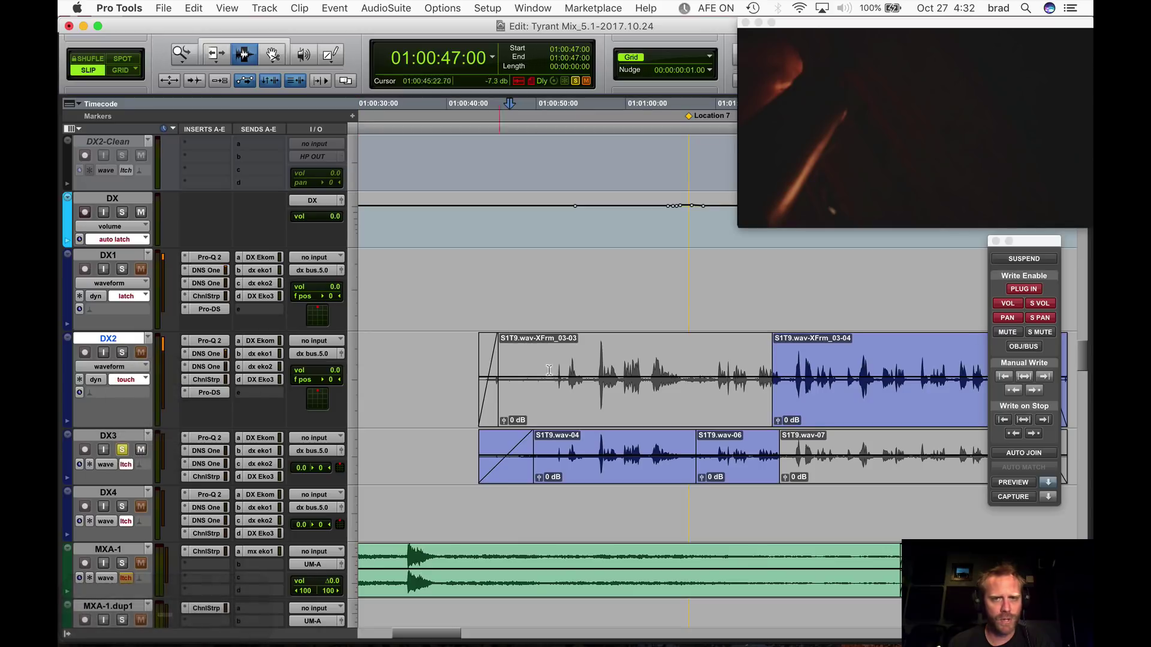
{"action": "left_click", "coordinate": [505, 370]}
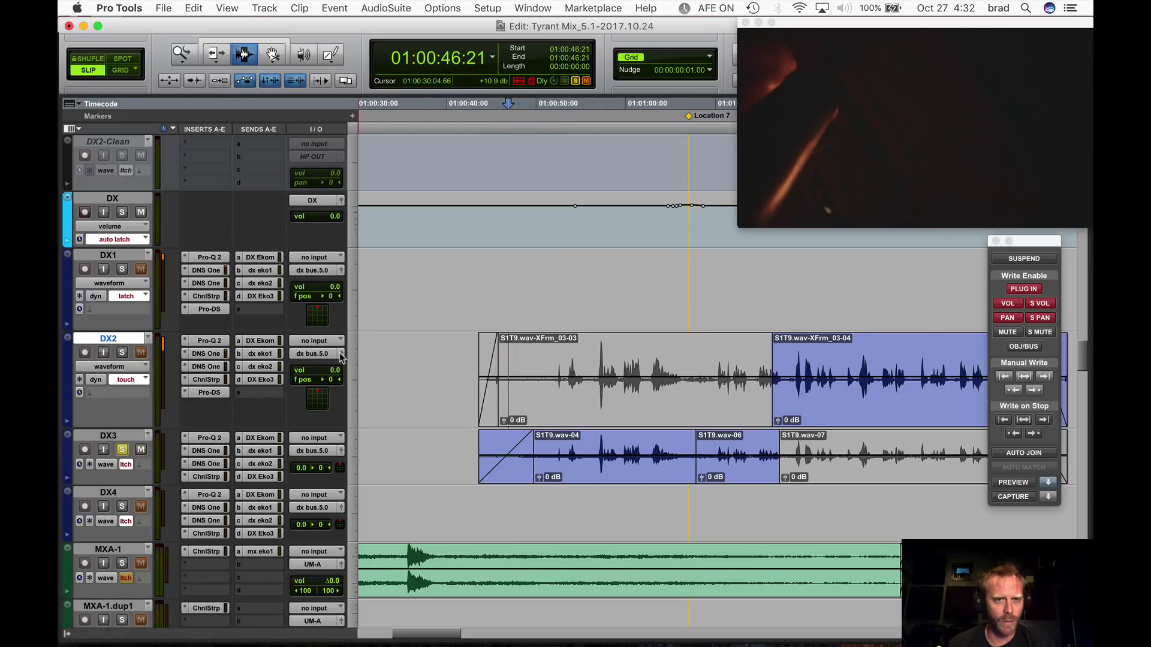
Open DX2's output window beside its clips and place the edit cursor at 01:00:44:21 on the track.
{"action": "left_click", "coordinate": [341, 355]}
{"action": "left_click_drag", "start_coordinate": [534, 92], "coordinate": [782, 170]}
{"action": "left_click", "coordinate": [499, 382]}
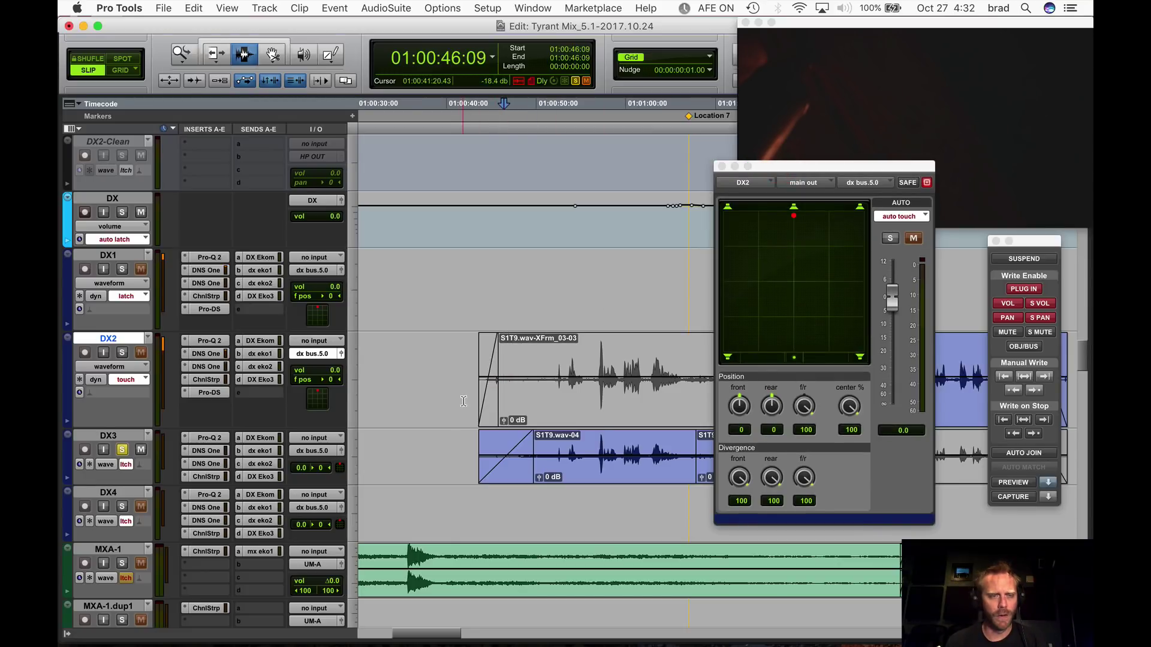
{"action": "left_click", "coordinate": [490, 387]}
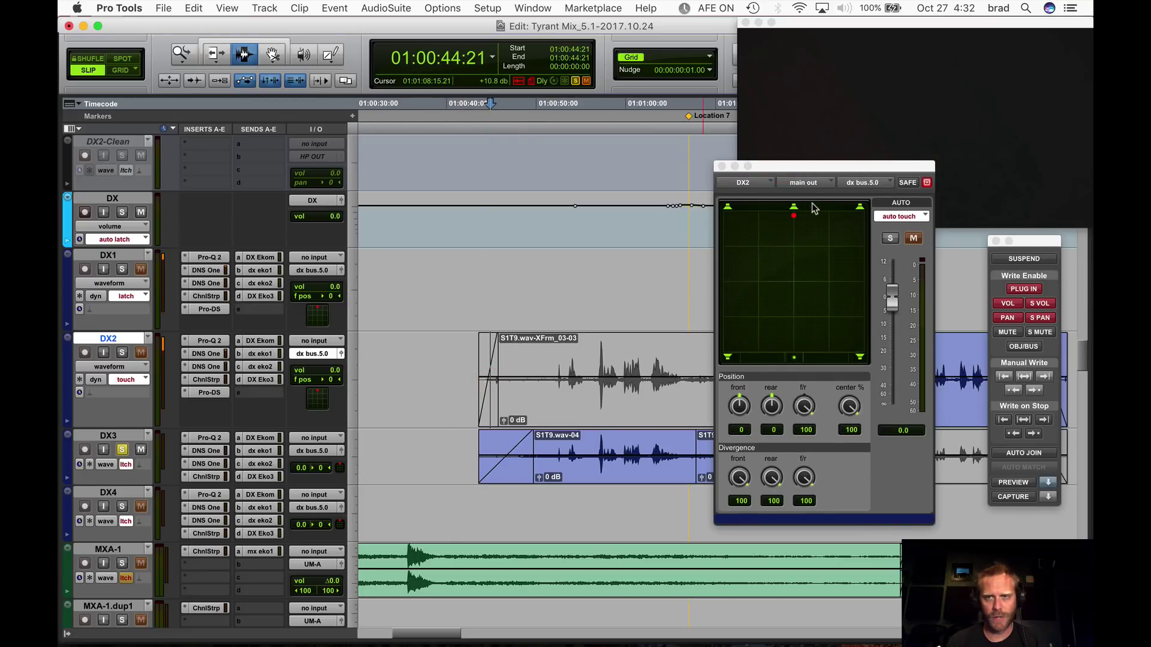
Solo DX2 during playback and write a touch-mode volume dip with its fader before stopping.
{"action": "key", "text": "space"}
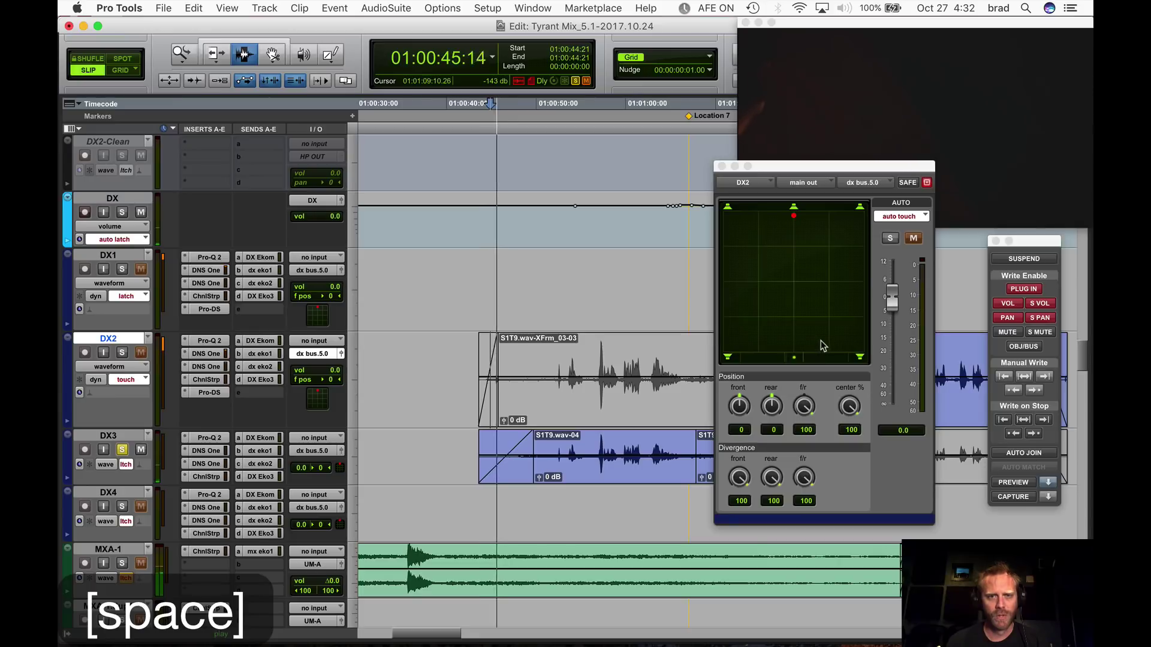
{"action": "key", "text": "shift+s"}
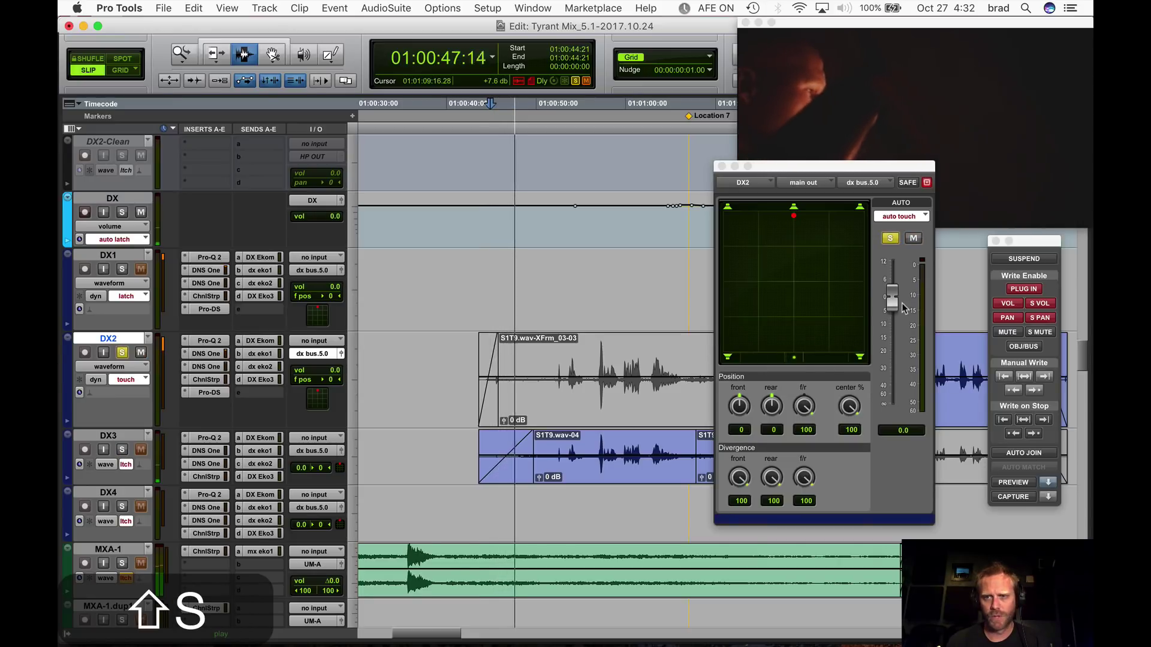
{"action": "left_click_drag", "start_coordinate": [893, 298], "coordinate": [890, 386]}
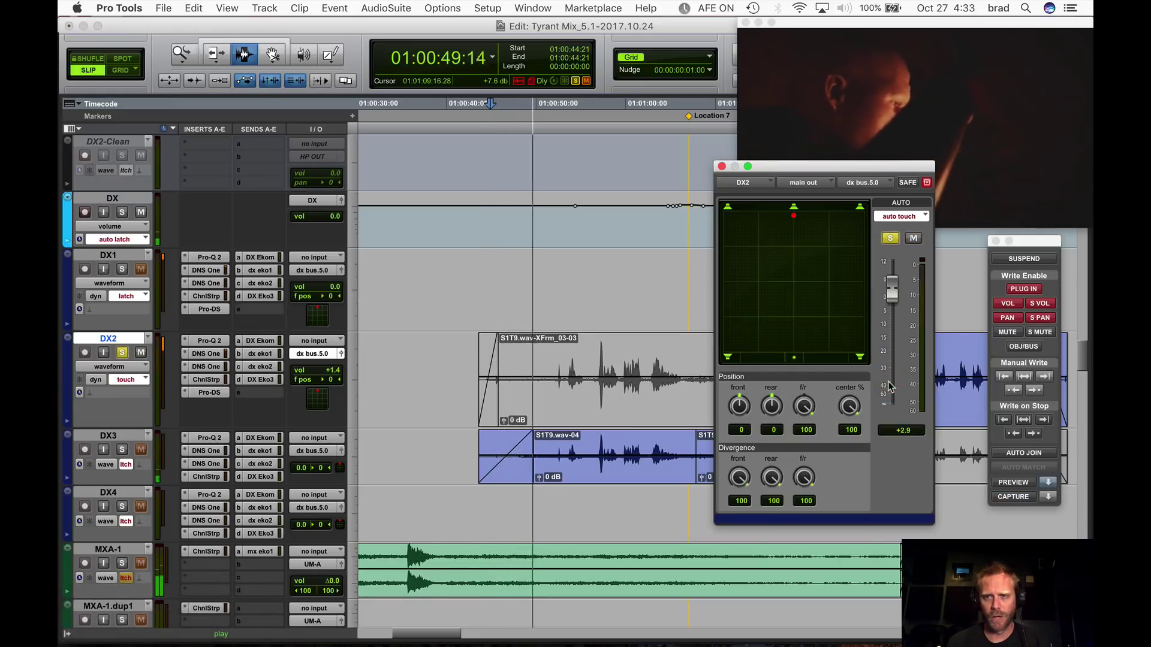
{"action": "key", "text": "space"}
Display DX2's volume automation and play back the written dip from 01:00:47:04.
{"action": "left_click", "coordinate": [534, 393]}
{"action": "key", "text": "minus"}
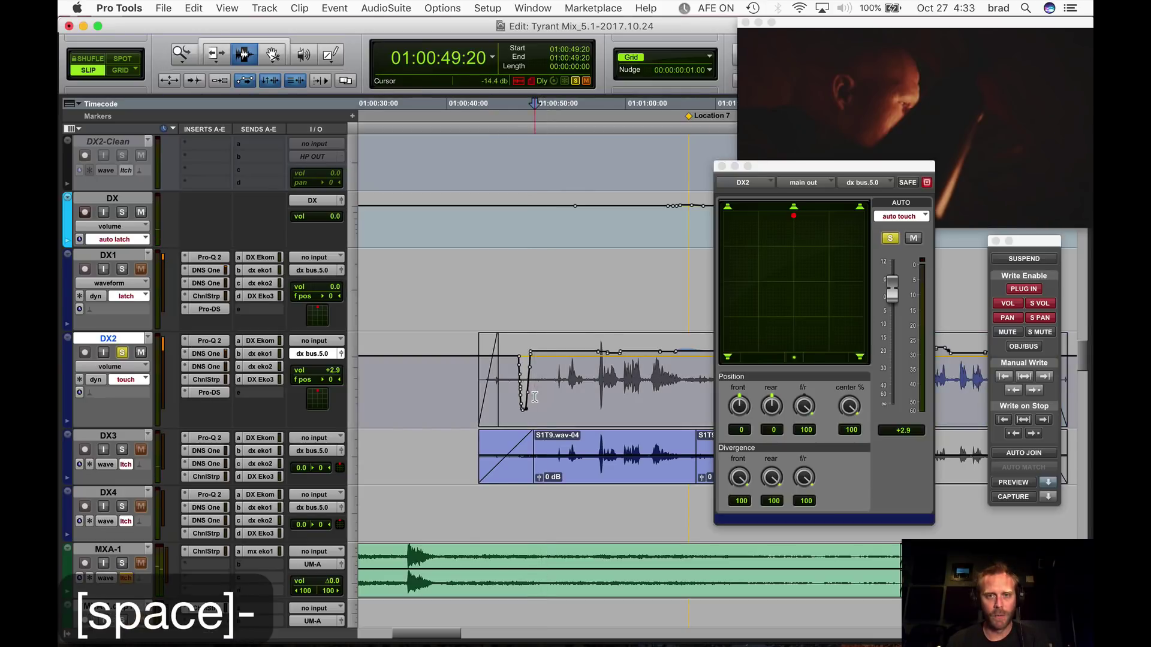
{"action": "key", "text": "space"}
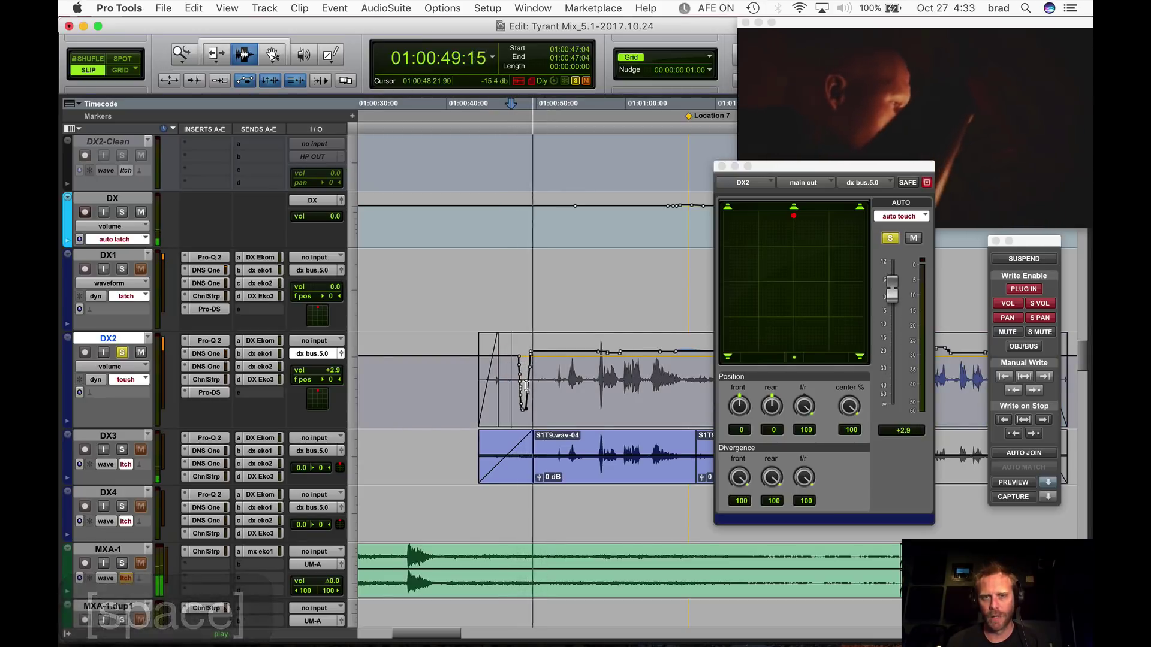
{"action": "key", "text": "space"}
Undo the touch-mode volume dip and set DX2's automation mode to latch.
{"action": "key", "text": "super+z"}
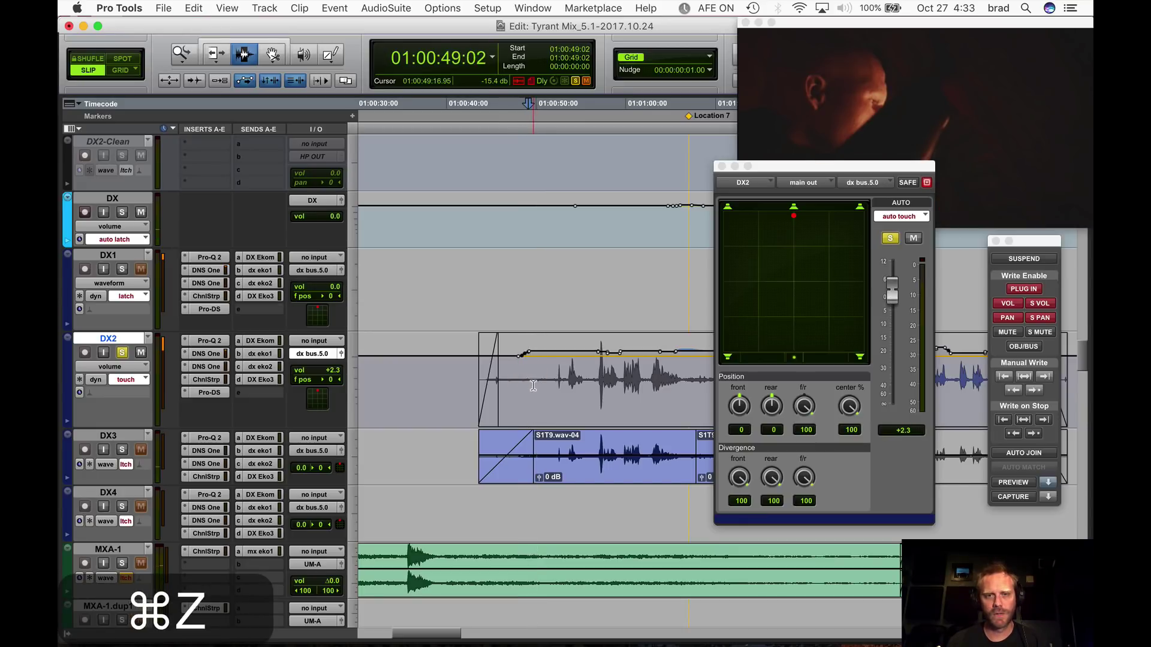
{"action": "left_click", "coordinate": [120, 379]}
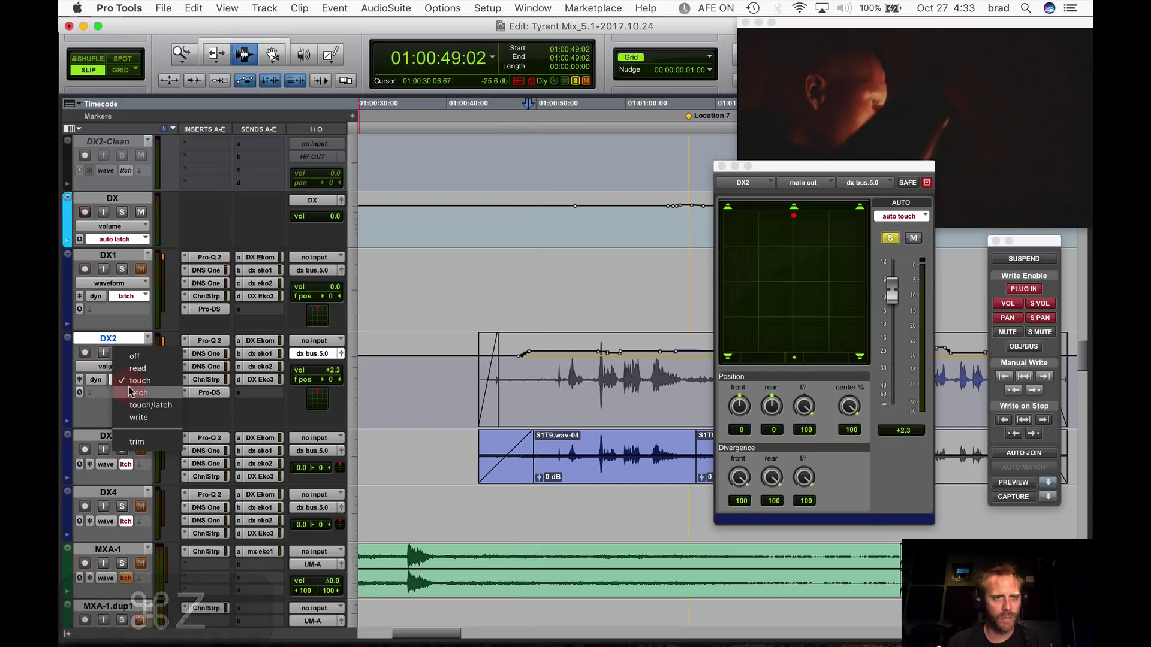
{"action": "left_click", "coordinate": [123, 390]}
Write a latched DX2 volume dip to -21.4 dB during playback, release it with Auto Match and undo the pass.
{"action": "key", "text": "space"}
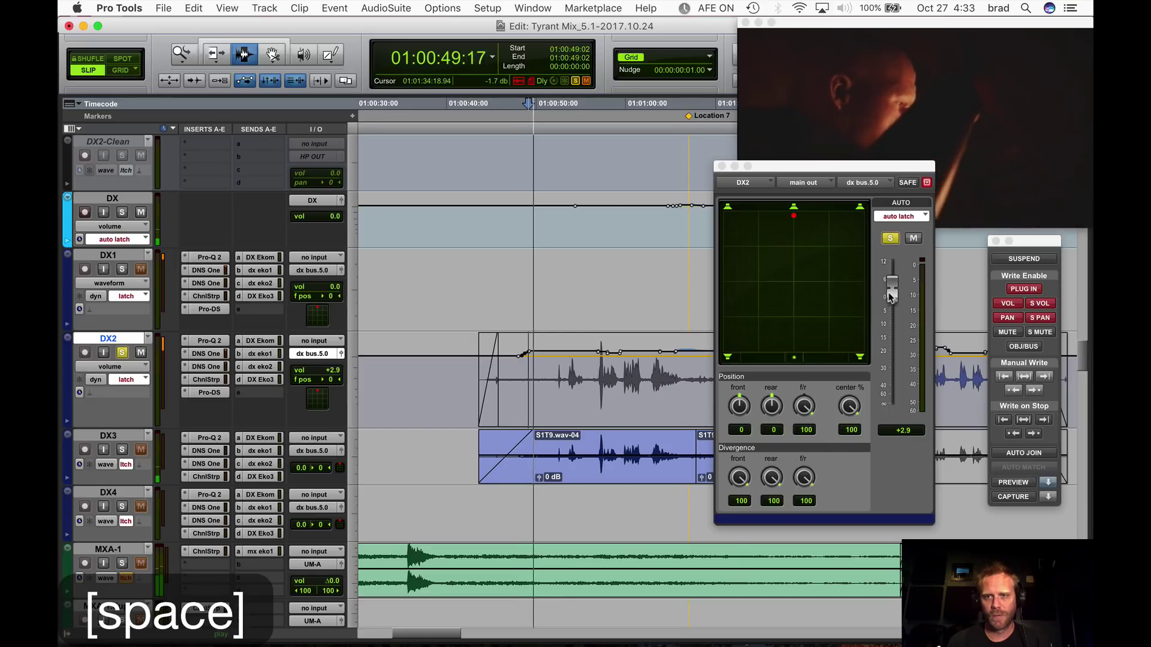
{"action": "left_click_drag", "start_coordinate": [892, 289], "coordinate": [890, 357]}
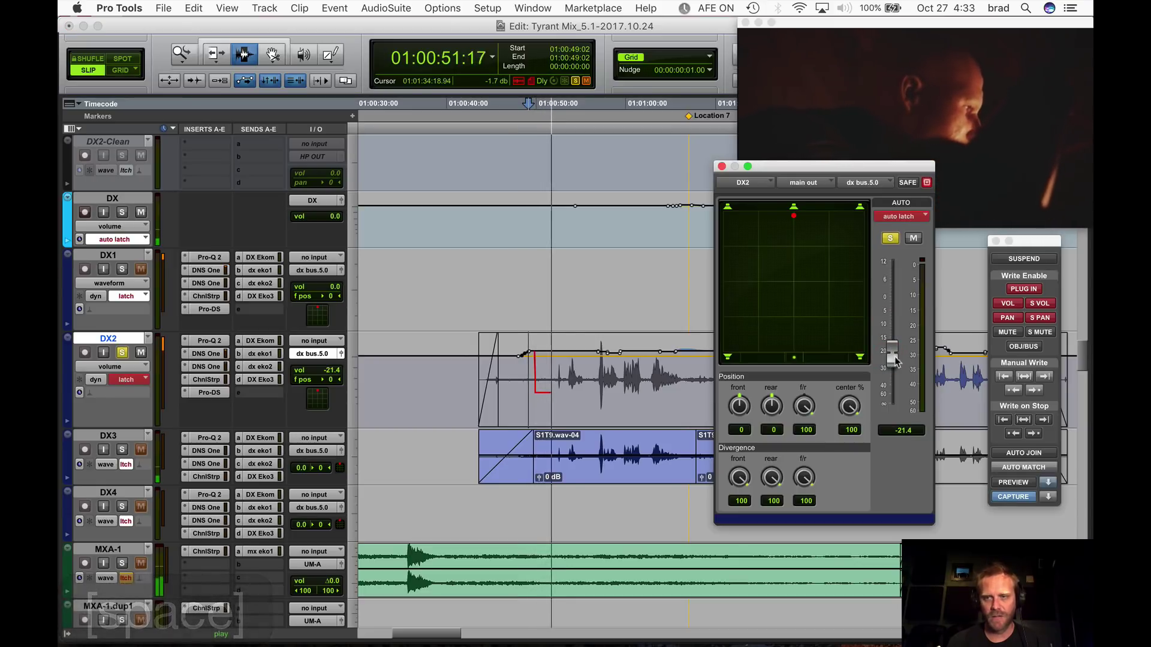
{"action": "left_click", "coordinate": [1019, 468]}
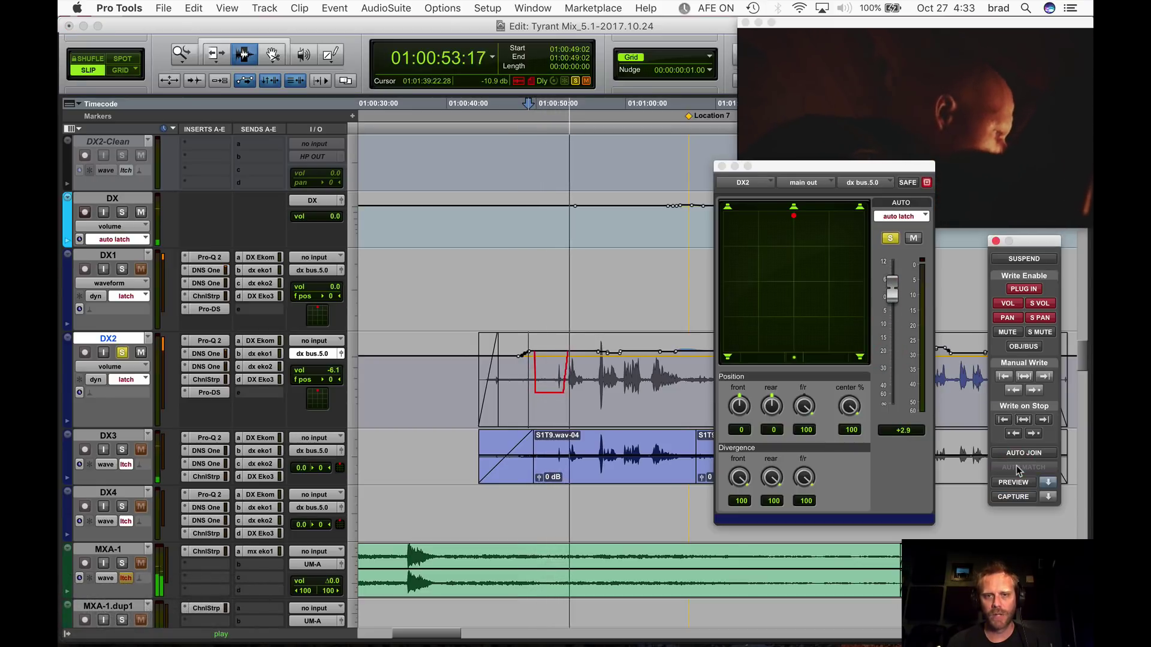
{"action": "key", "text": "space"}
{"action": "key", "text": "super+z"}
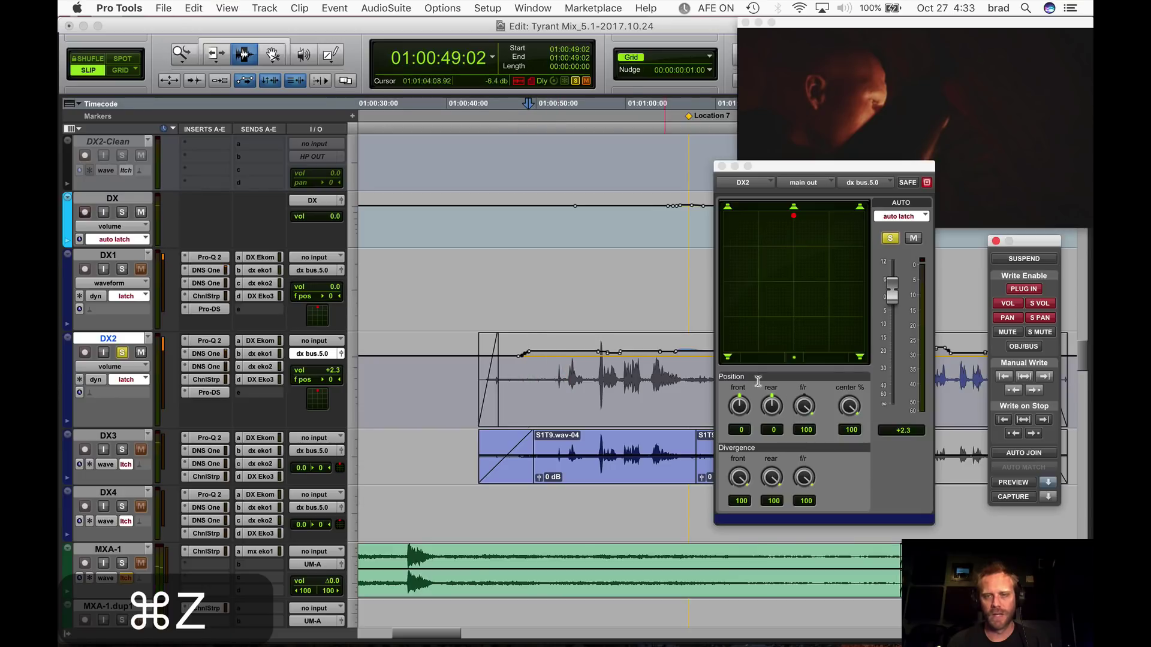
Play from 01:00:49:02, write a latched DX2 volume dip to -23.5 dB and undo it after stopping.
{"action": "key", "text": "space"}
{"action": "left_click_drag", "start_coordinate": [892, 289], "coordinate": [892, 357]}
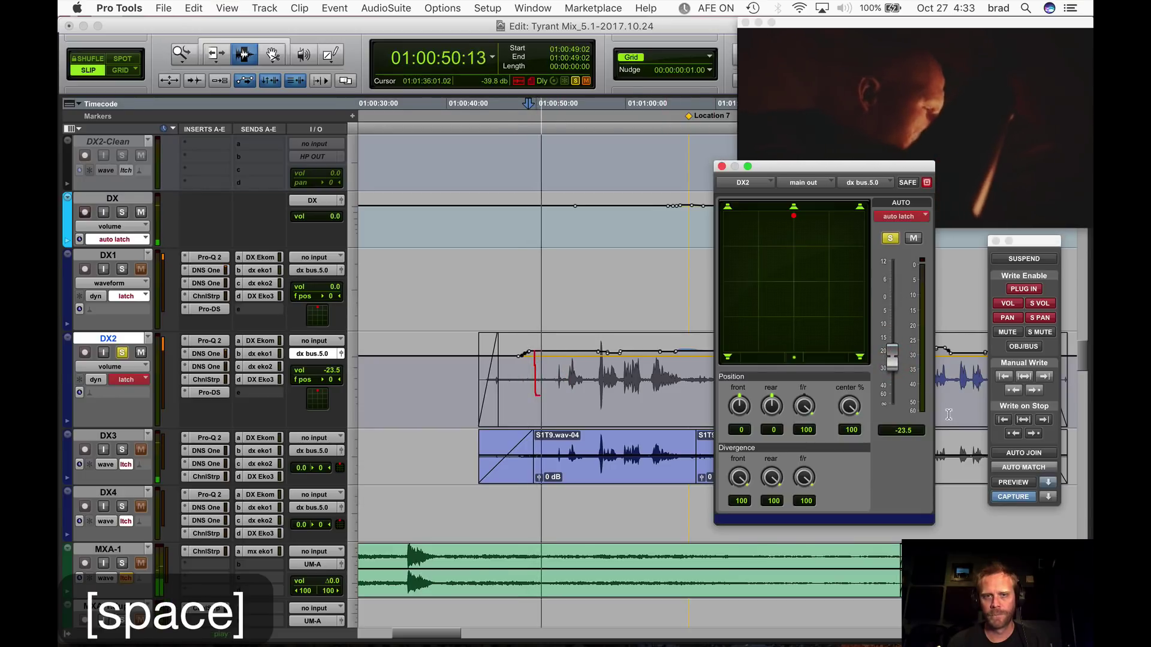
{"action": "key", "text": "space"}
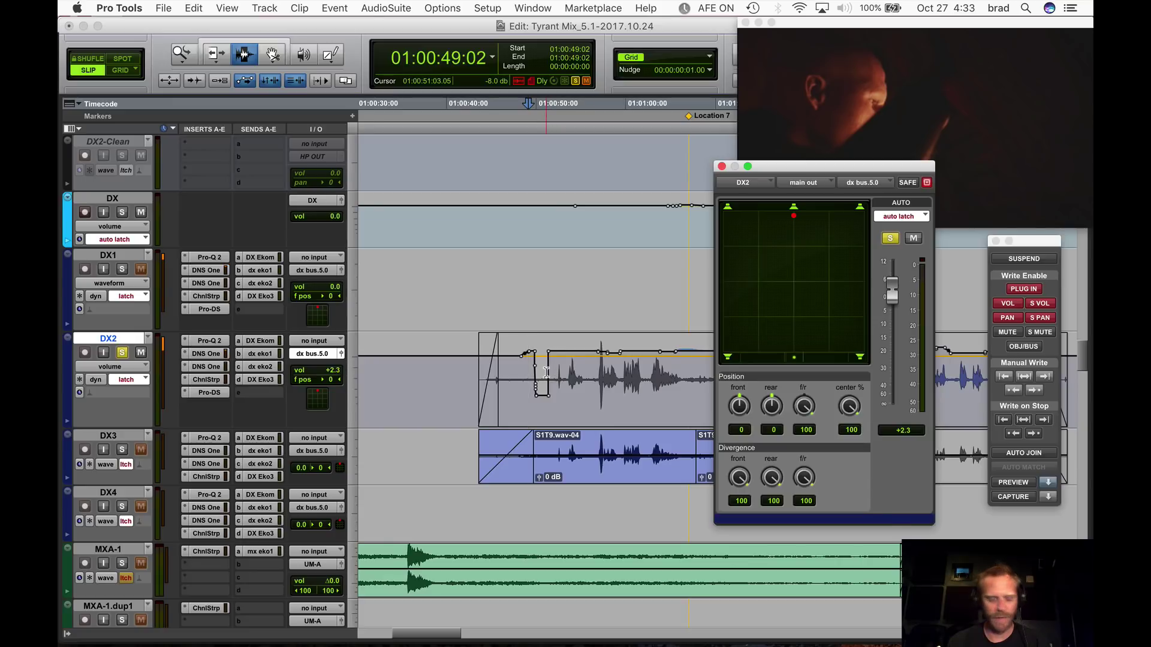
{"action": "key", "text": "super+z"}
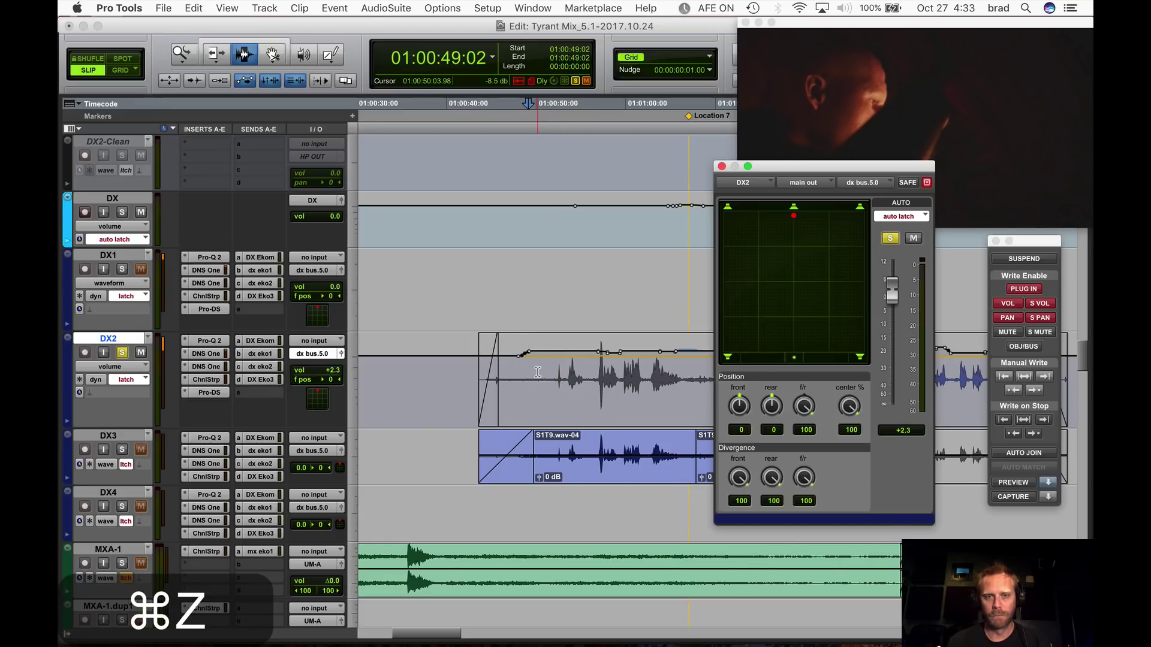
Place the edit cursor at 01:00:50:03 on DX2 and set the track's automation mode to touch/latch.
{"action": "left_click", "coordinate": [537, 372]}
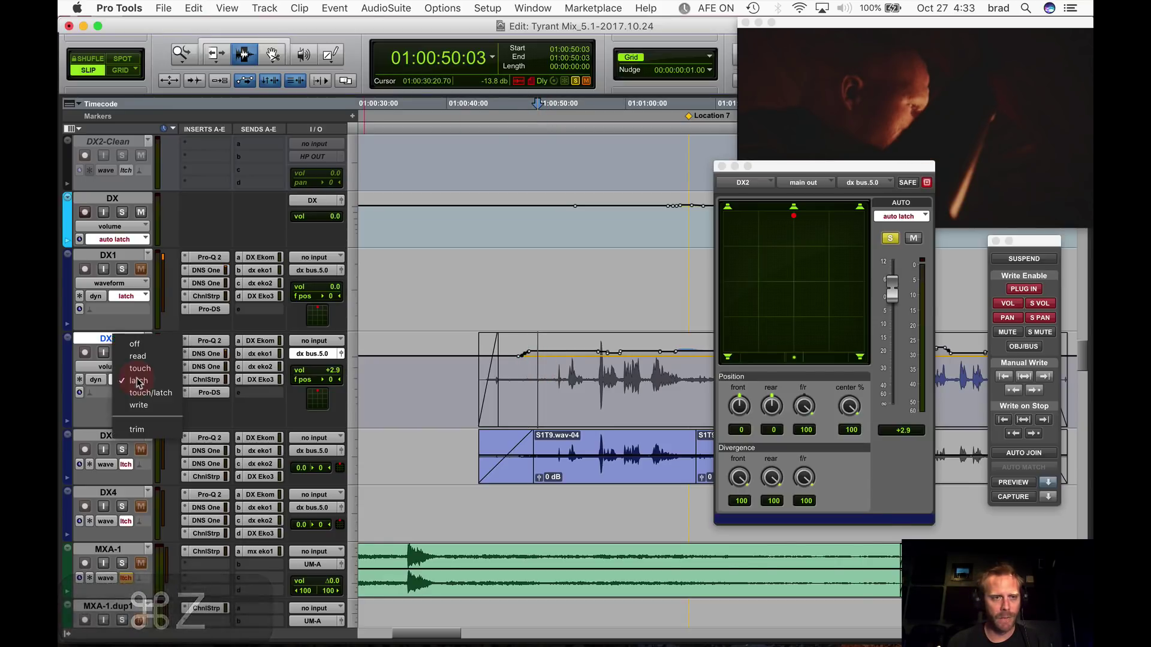
{"action": "left_click", "coordinate": [126, 380]}
{"action": "left_click", "coordinate": [167, 392]}
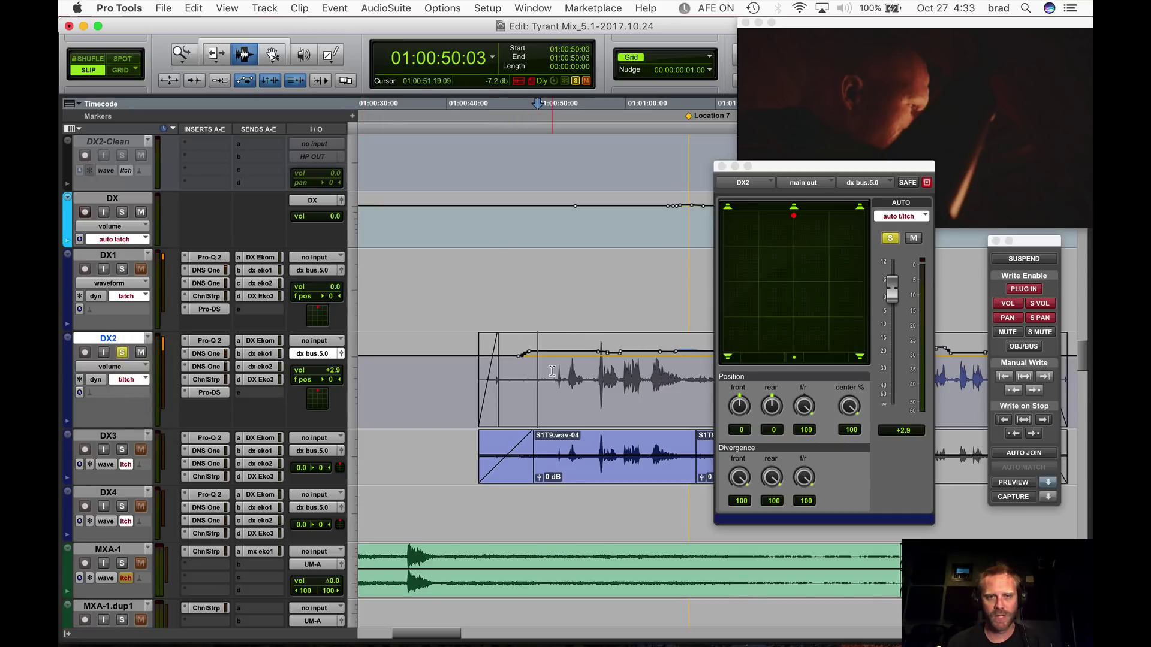
Switch DX2's automation mode to write and back to latch, and place the edit cursor at 01:00:48:13.
{"action": "left_click", "coordinate": [528, 367]}
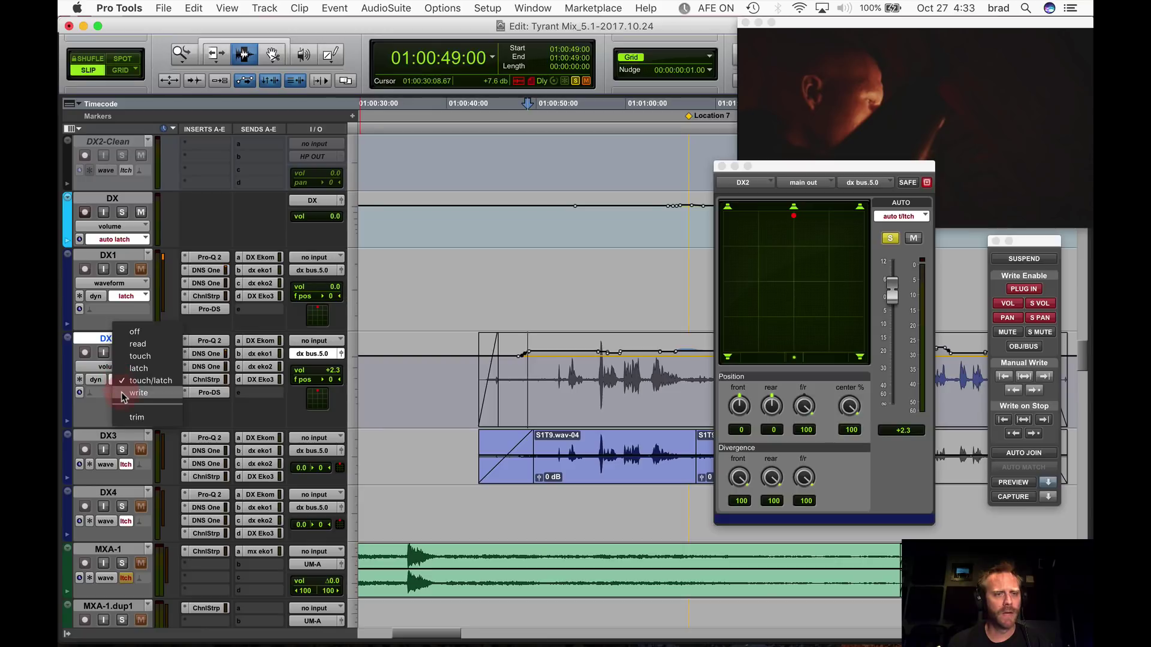
{"action": "left_click", "coordinate": [139, 393]}
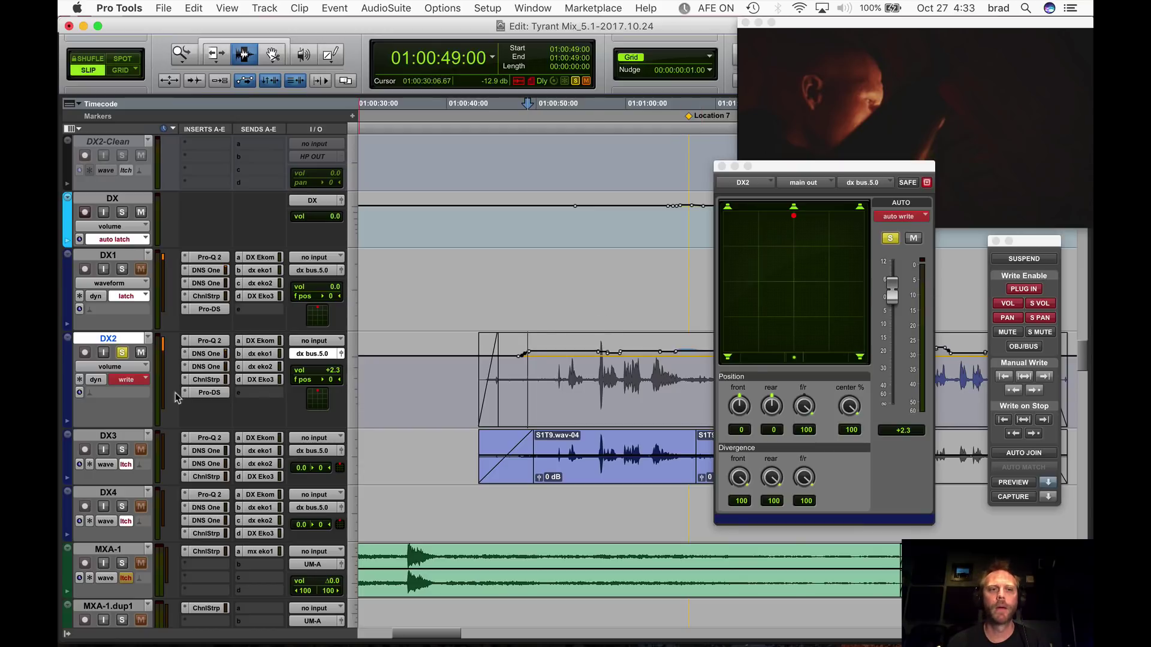
{"action": "left_click", "coordinate": [132, 384]}
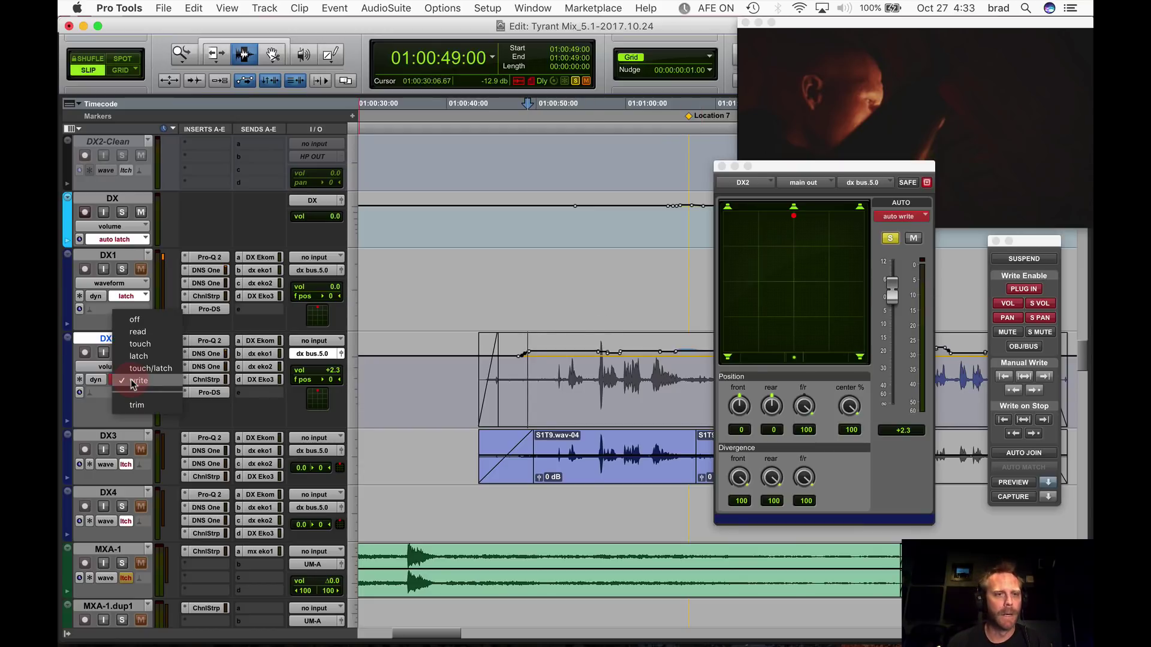
{"action": "left_click", "coordinate": [151, 355]}
{"action": "key", "text": "space"}
{"action": "left_click", "coordinate": [524, 371]}
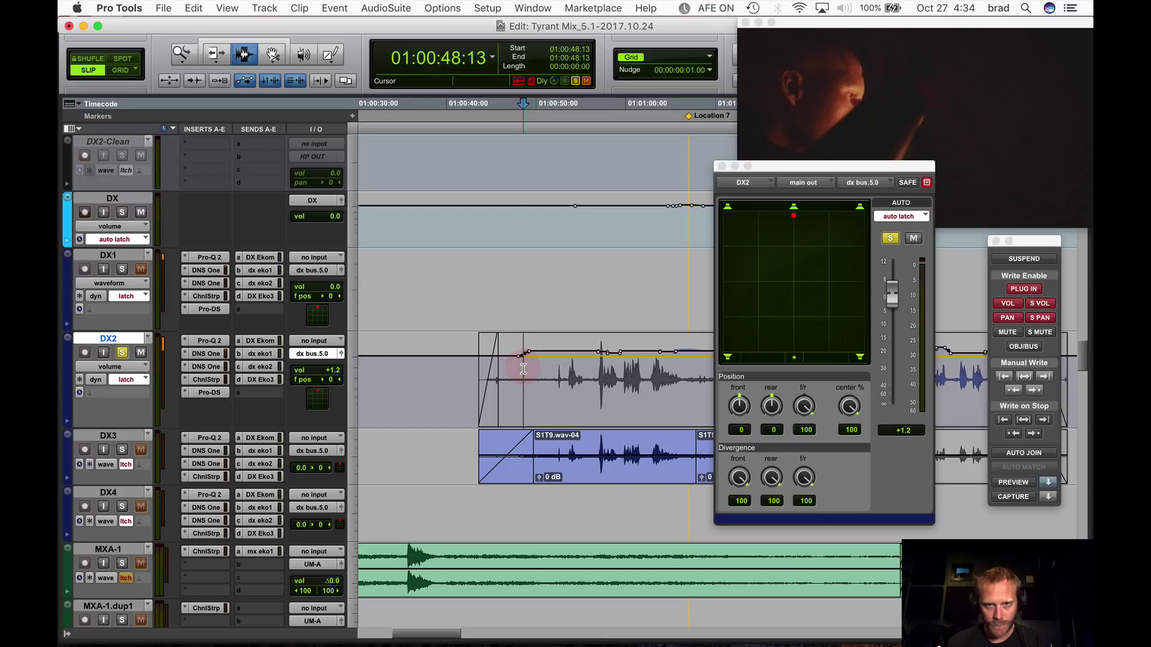
Close DX2's output window and select the S1T9.wav-06 clip on DX3.
{"action": "left_click", "coordinate": [561, 467]}
{"action": "key", "text": "r"}
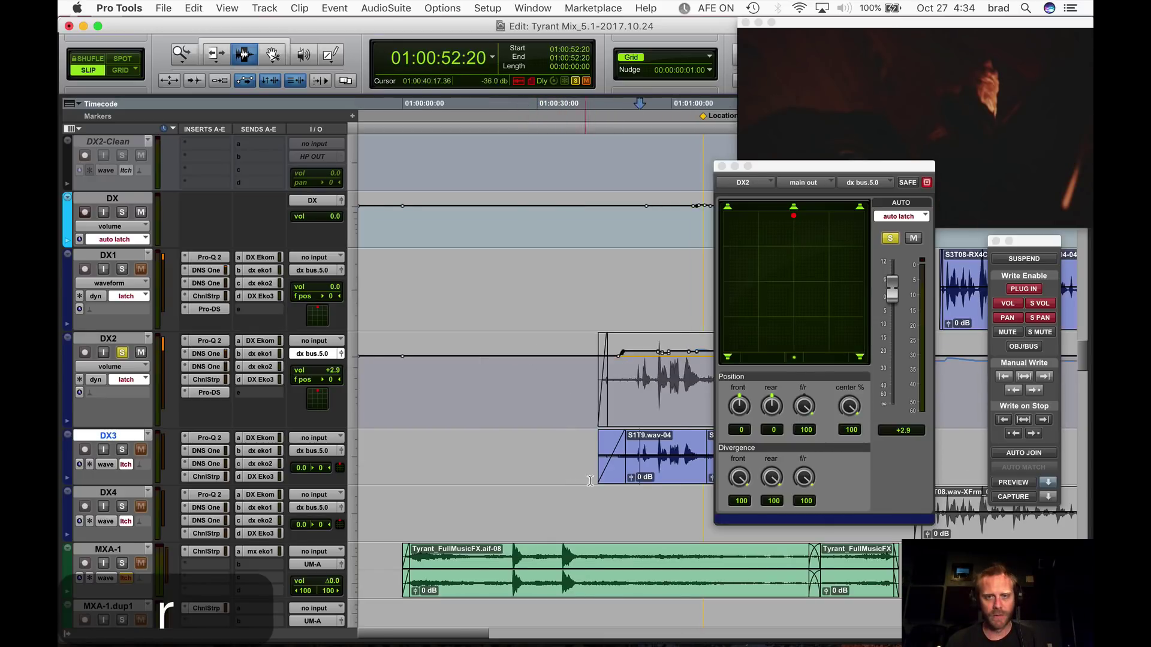
{"action": "left_click", "coordinate": [722, 166]}
{"action": "double_click", "coordinate": [746, 449]}
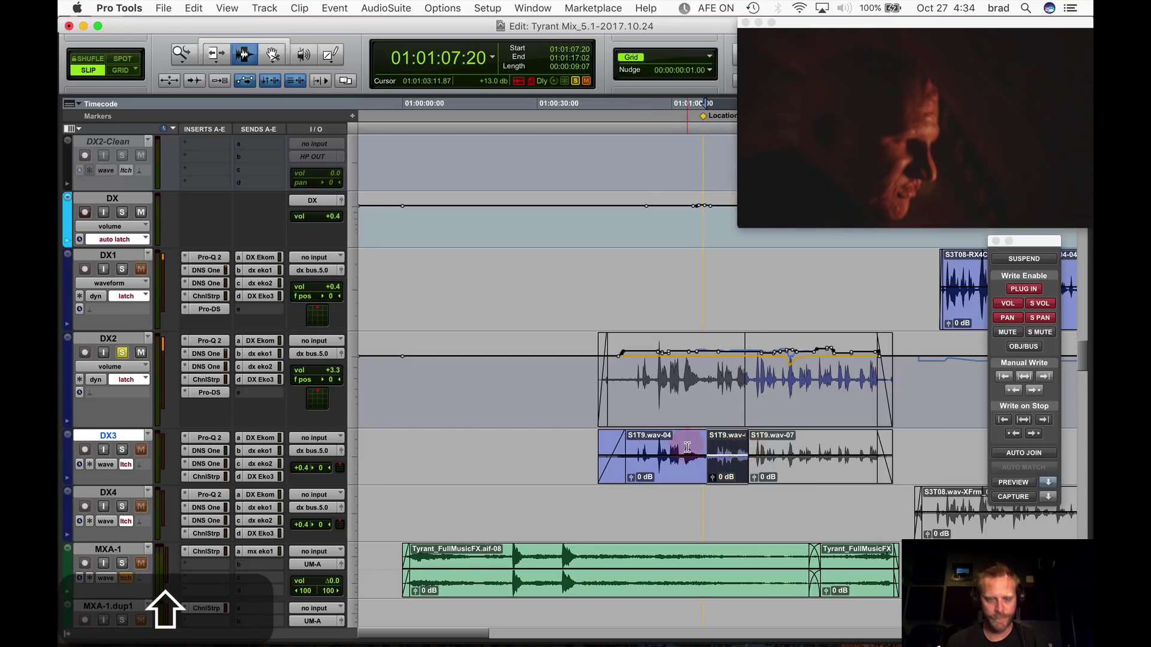
Mute the S1T9.wav-04 and S1T9.wav-06 clips on DX3 and unmute the first clip on DX2.
{"action": "double_click", "coordinate": [683, 449], "text": "shift"}
{"action": "key", "text": "super+m"}
{"action": "double_click", "coordinate": [687, 394]}
{"action": "key", "text": "super+m"}
{"action": "left_click", "coordinate": [681, 393]}
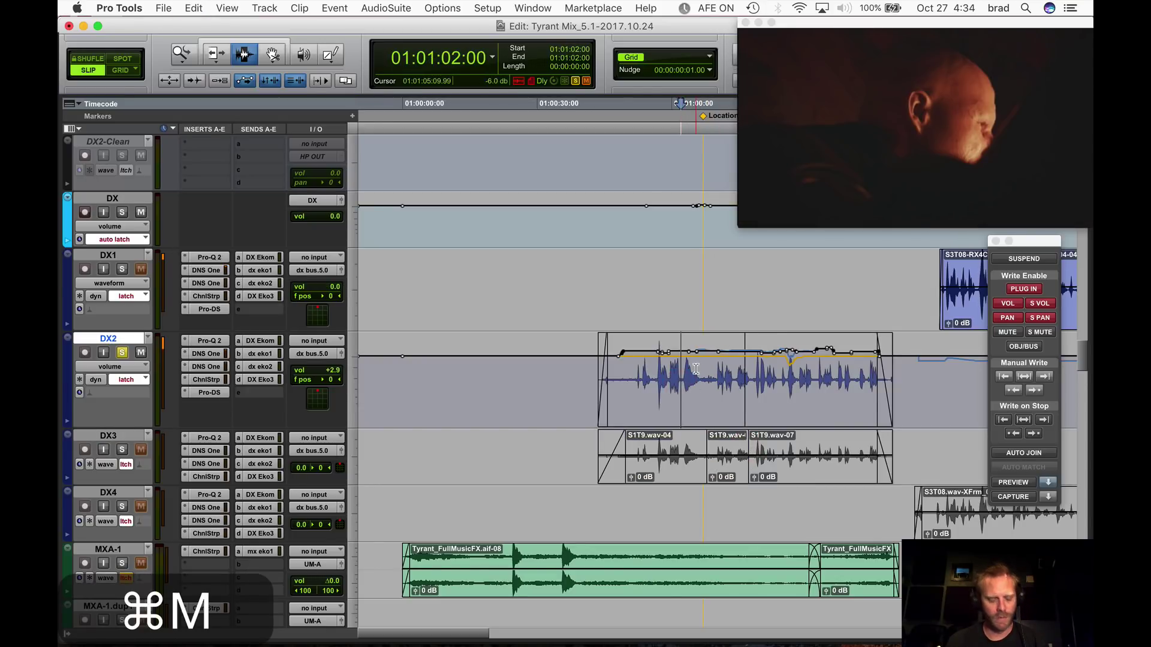
Zoom in on the dialogue and select the first clip on DX2.
{"action": "left_click", "coordinate": [696, 371]}
{"action": "key", "text": "t"}
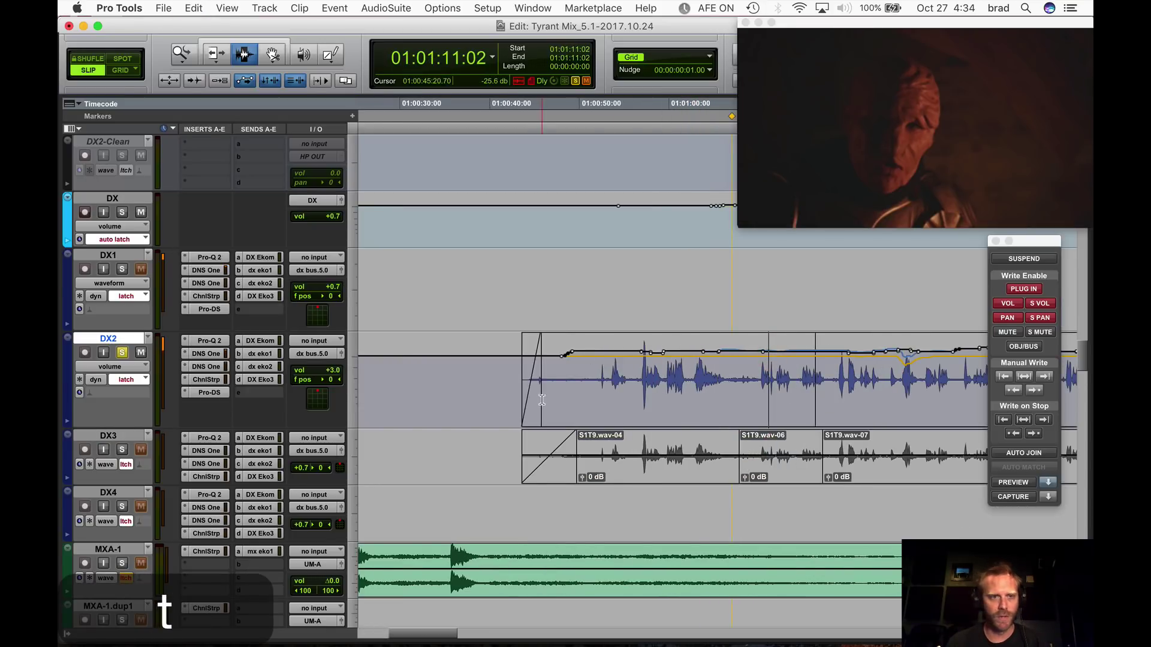
{"action": "key", "text": "space"}
{"action": "double_click", "coordinate": [643, 367]}
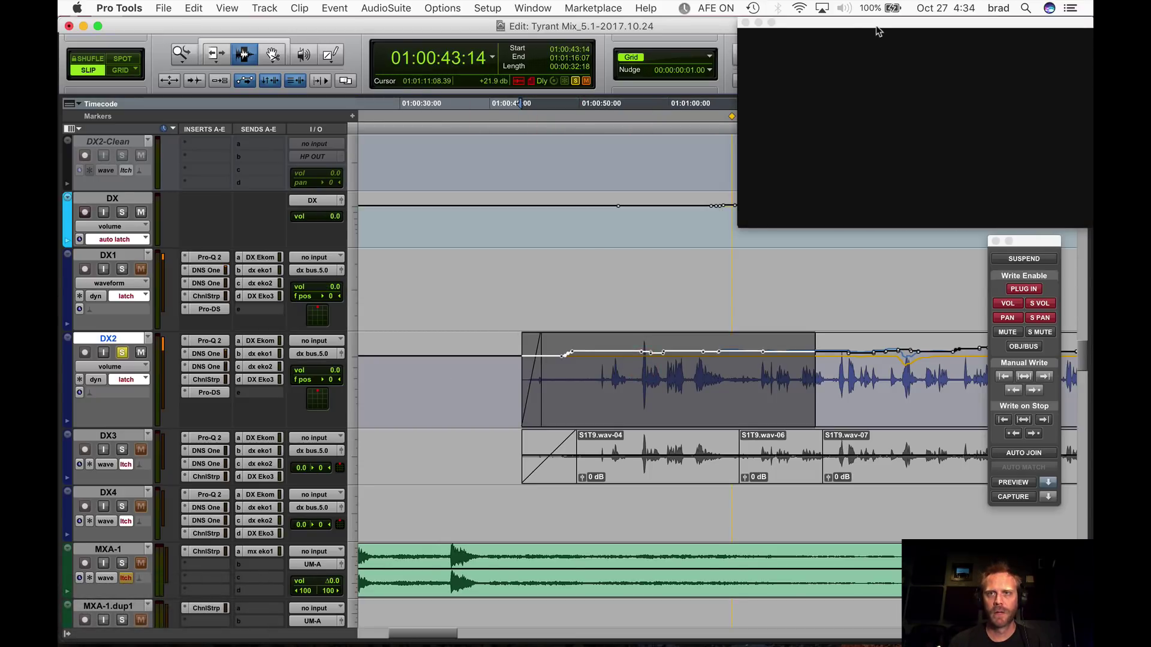
Move the video window slightly away from the edge of the edit area.
{"action": "mouse_move", "coordinate": [877, 31]}
{"action": "left_mouse_down"}
{"action": "mouse_move", "coordinate": [873, 149]}
{"action": "mouse_move", "coordinate": [802, 52]}
{"action": "mouse_move", "coordinate": [797, 77]}
{"action": "mouse_move", "coordinate": [861, 34]}
{"action": "left_mouse_up"}
{"action": "left_click", "coordinate": [443, 8]}
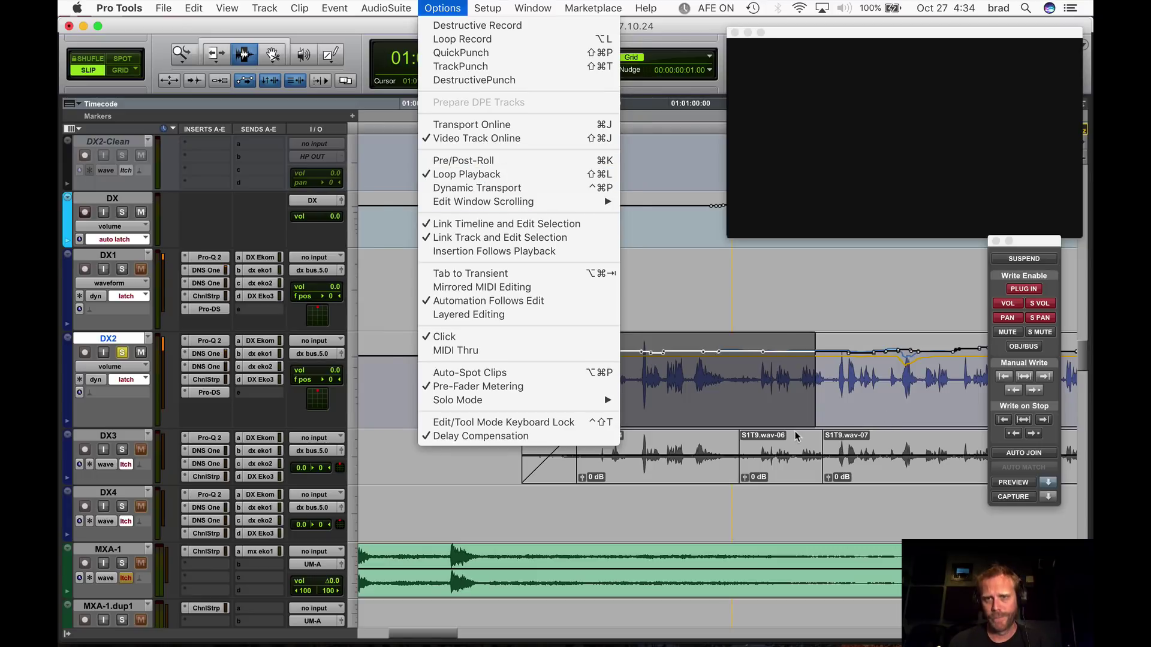
{"action": "left_click", "coordinate": [721, 395]}
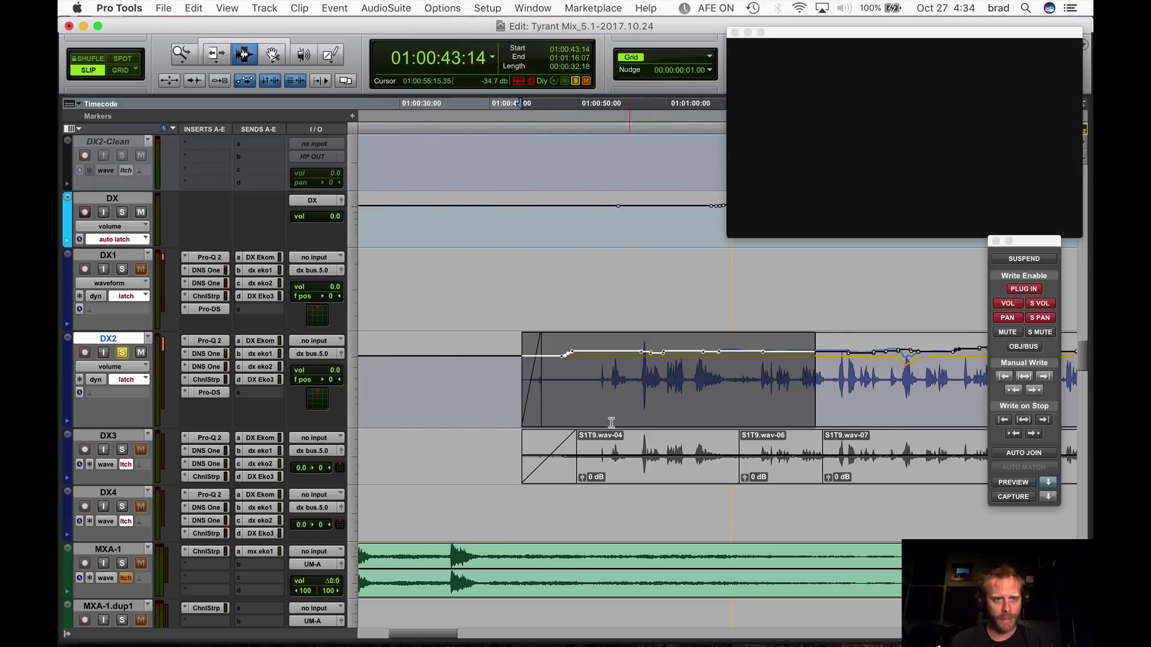
Turn on automation Preview and load the factory default preset in the first DNS One on DX2.
{"action": "left_click", "coordinate": [1010, 486]}
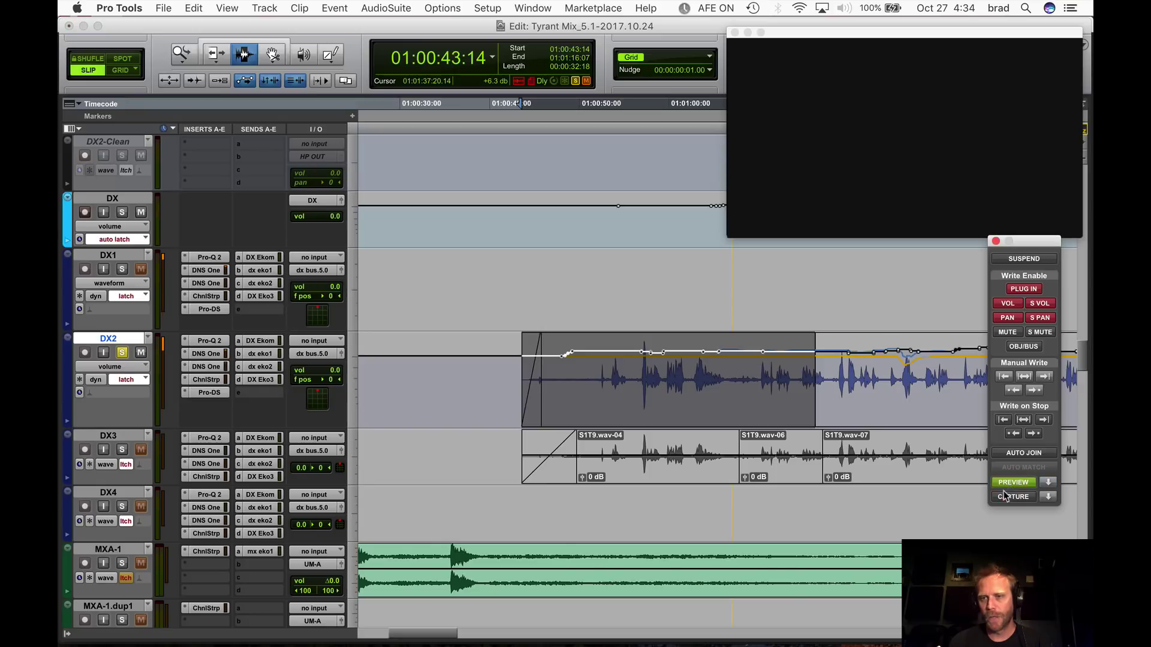
{"action": "left_click", "coordinate": [622, 377]}
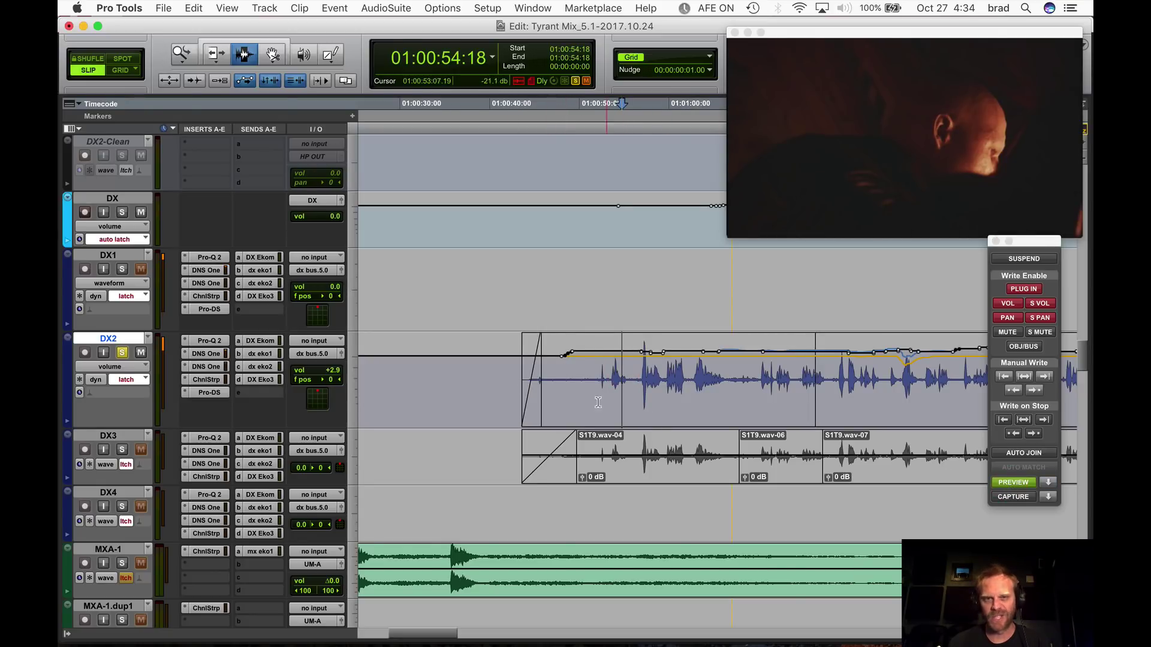
{"action": "left_click", "coordinate": [545, 379]}
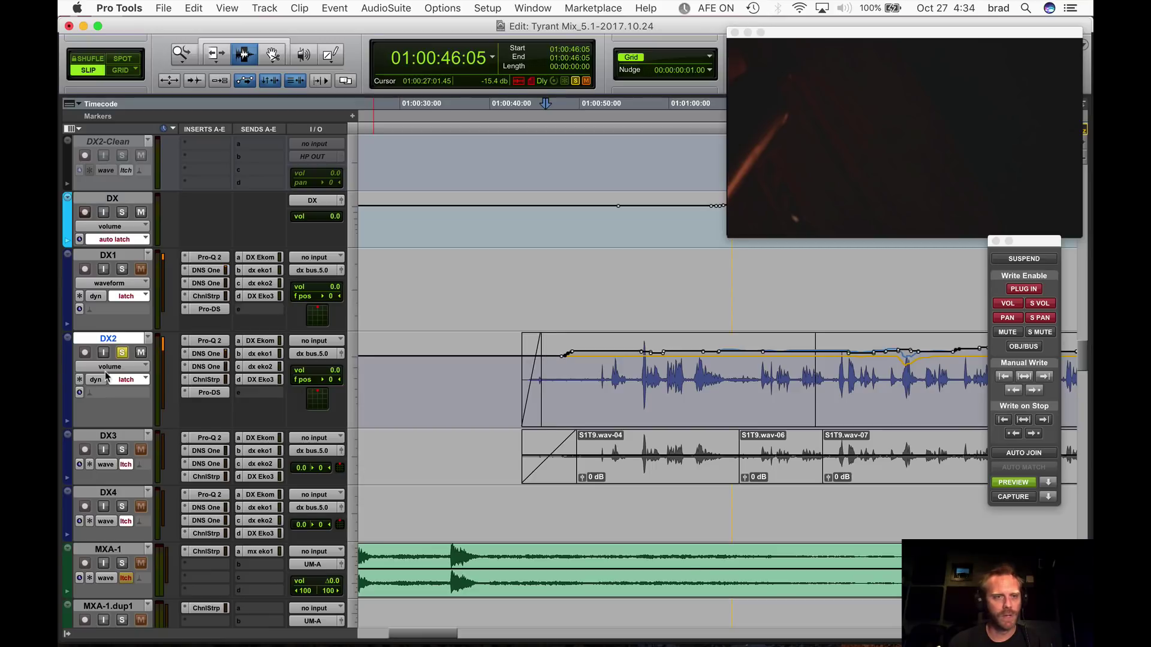
{"action": "left_click", "coordinate": [210, 354]}
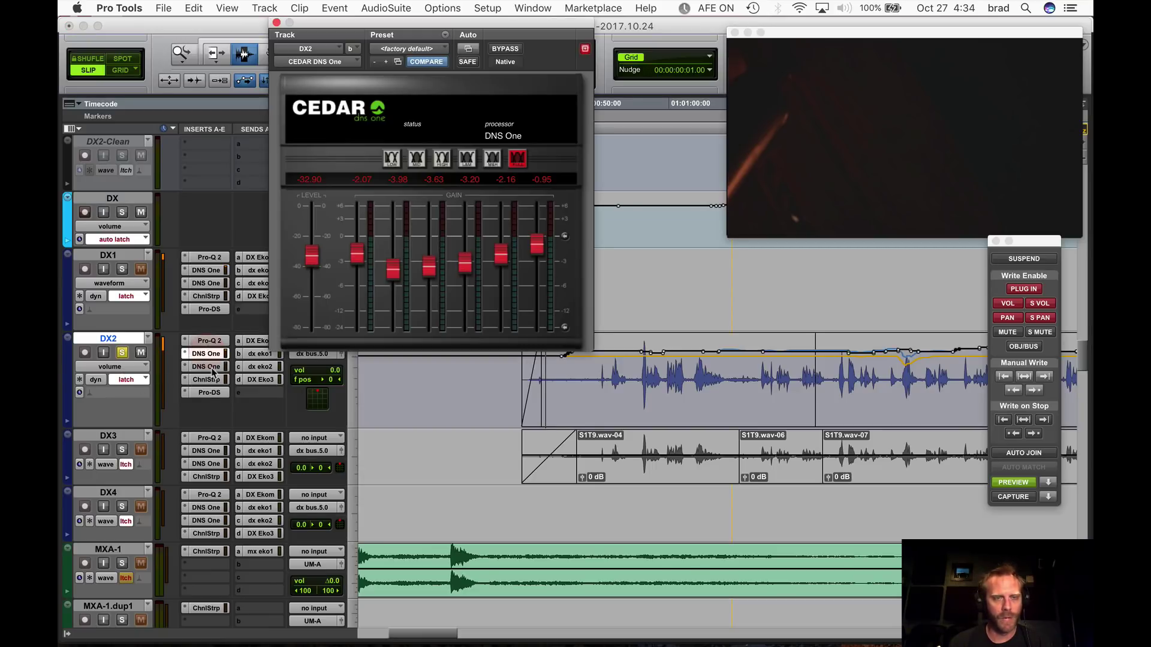
{"action": "left_click", "coordinate": [396, 50]}
{"action": "left_click", "coordinate": [397, 48]}
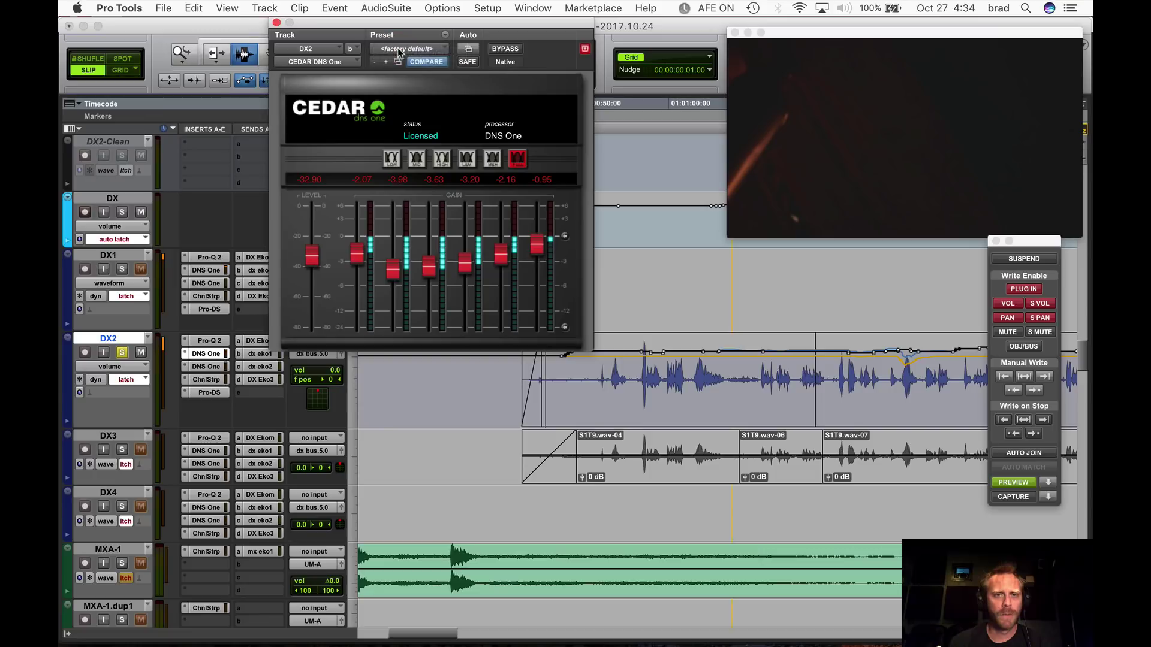
Loop a short quiet range on DX2 while setting DNS One's level to -29.59 and its last four gains to -2.07, -3.11, -2.33 and -1.55.
{"action": "left_click", "coordinate": [575, 396]}
{"action": "left_click_drag", "start_coordinate": [550, 395], "coordinate": [588, 394]}
{"action": "key", "text": "space"}
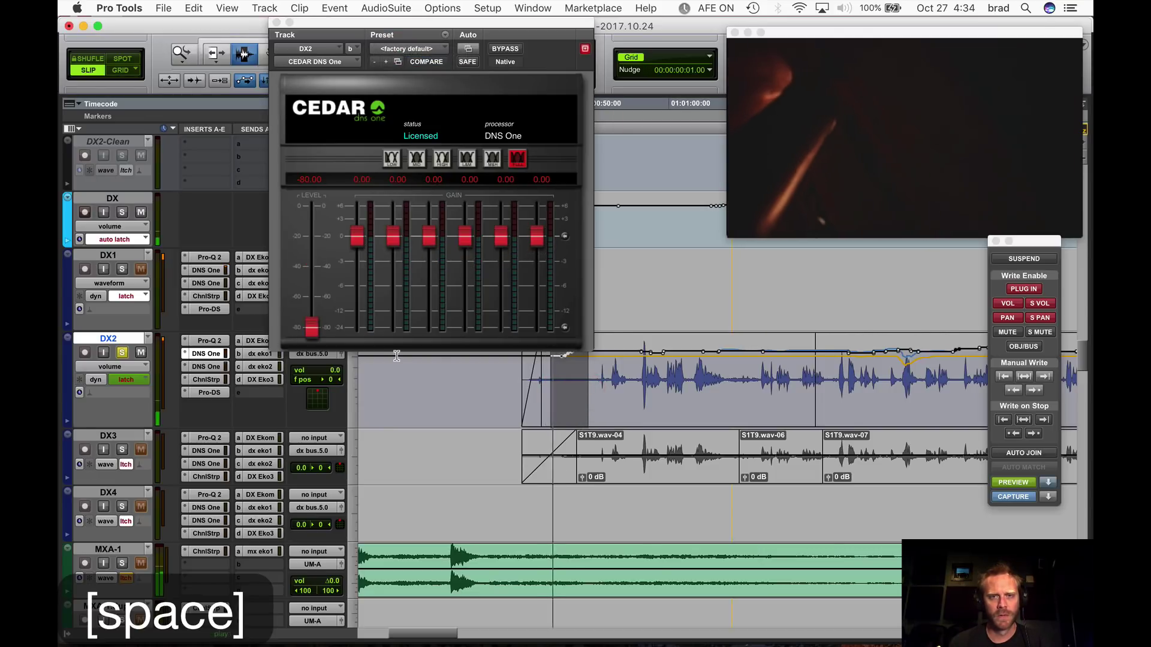
{"action": "left_click", "coordinate": [314, 271]}
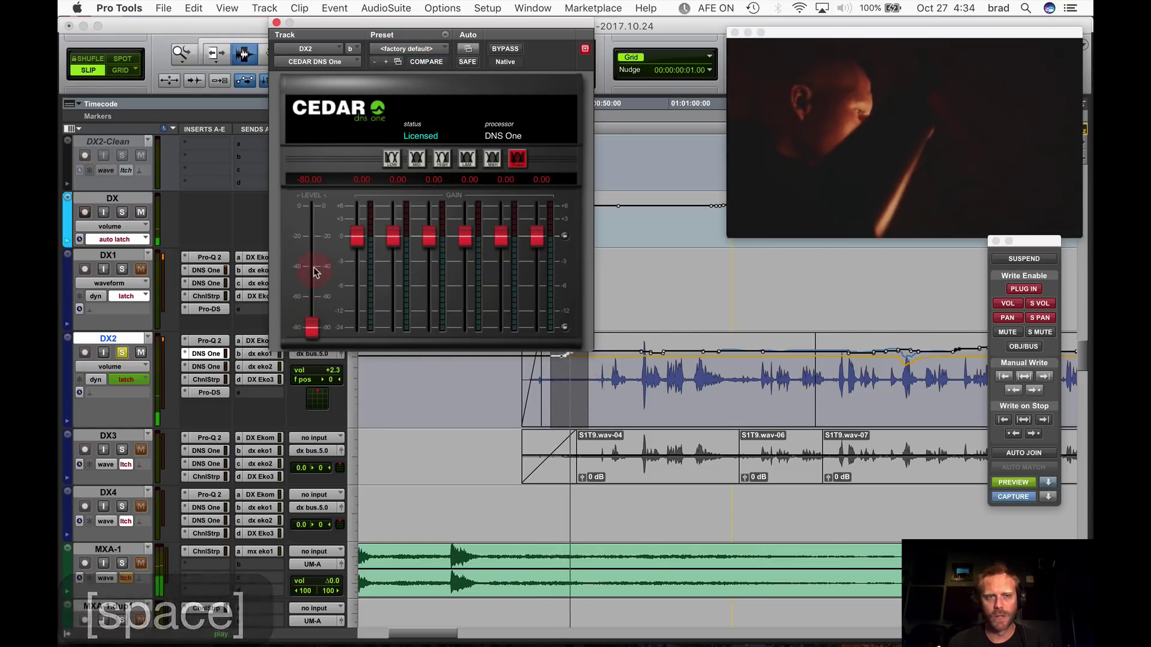
{"action": "left_click_drag", "start_coordinate": [314, 271], "coordinate": [312, 263]}
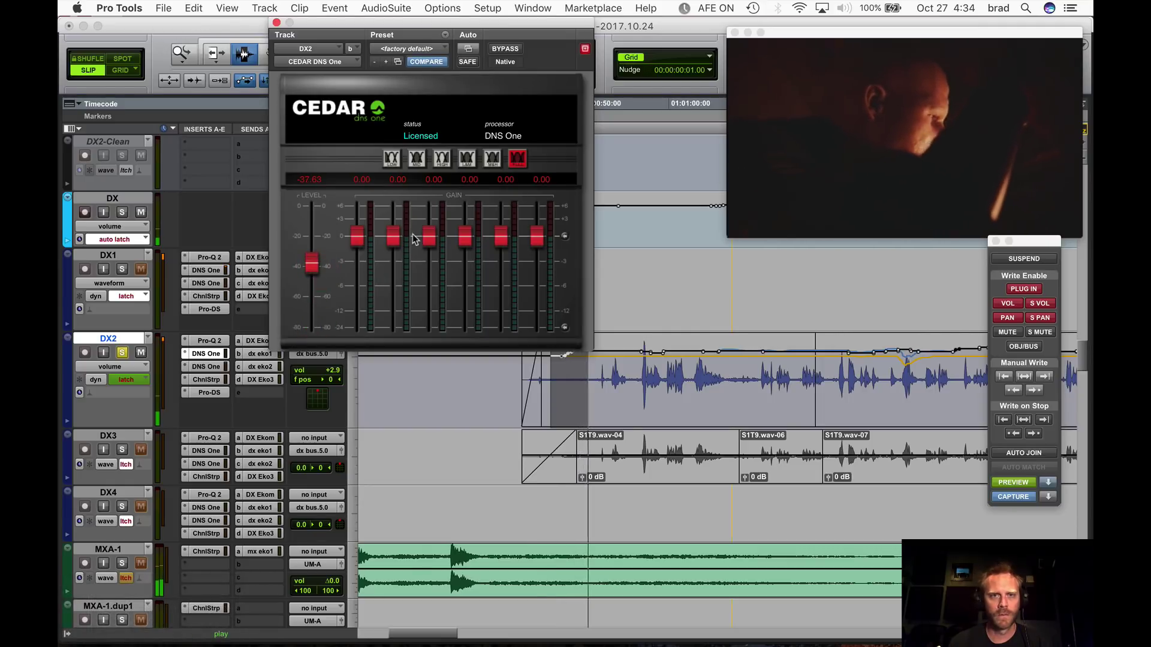
{"action": "left_click_drag", "start_coordinate": [430, 237], "coordinate": [542, 254]}
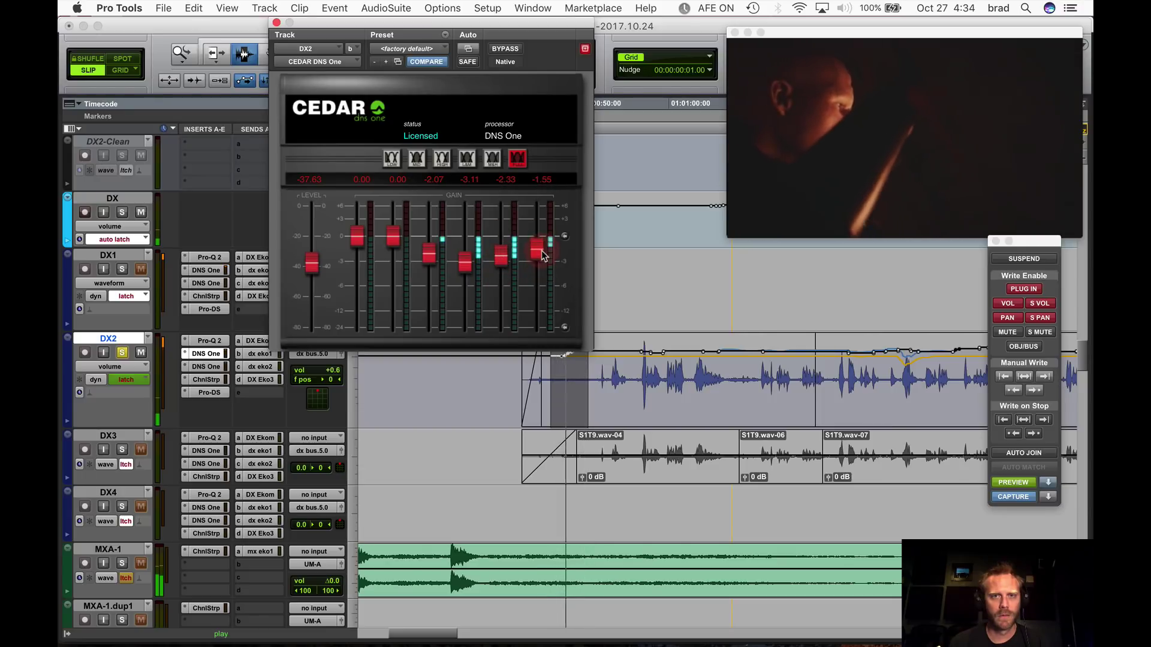
{"action": "left_click_drag", "start_coordinate": [313, 262], "coordinate": [313, 255]}
Play the DX2 dialogue, compare DNS One bypassed and active, and set its fifth gain to -1.21.
{"action": "left_click", "coordinate": [629, 380]}
{"action": "key", "text": "space"}
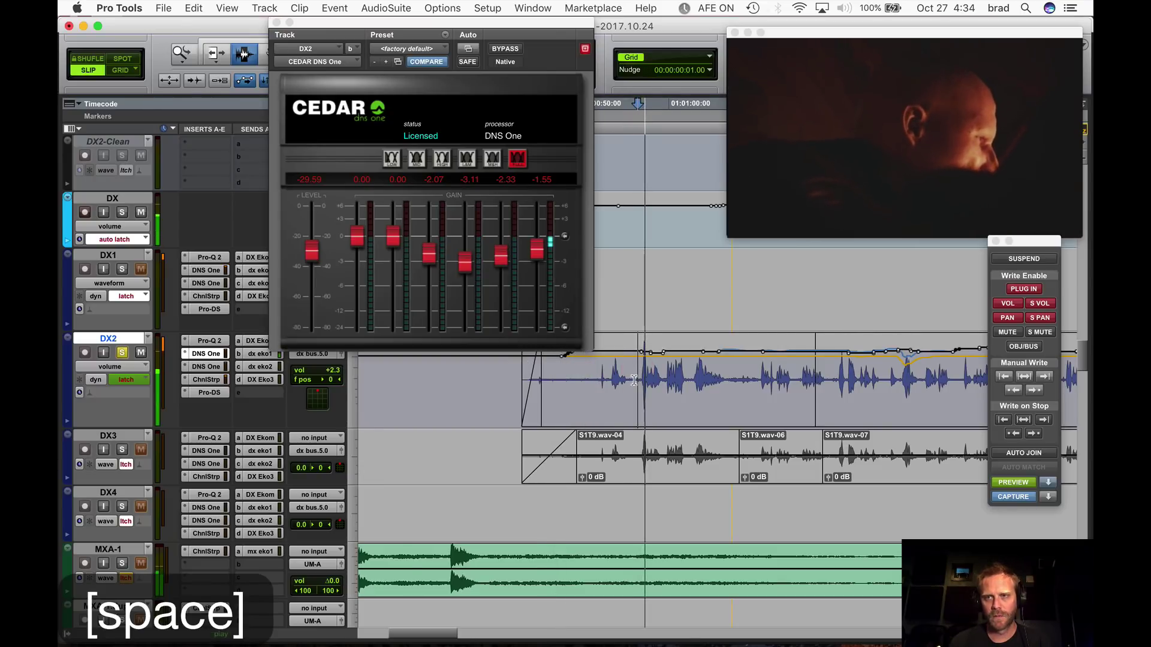
{"action": "left_click", "coordinate": [504, 49]}
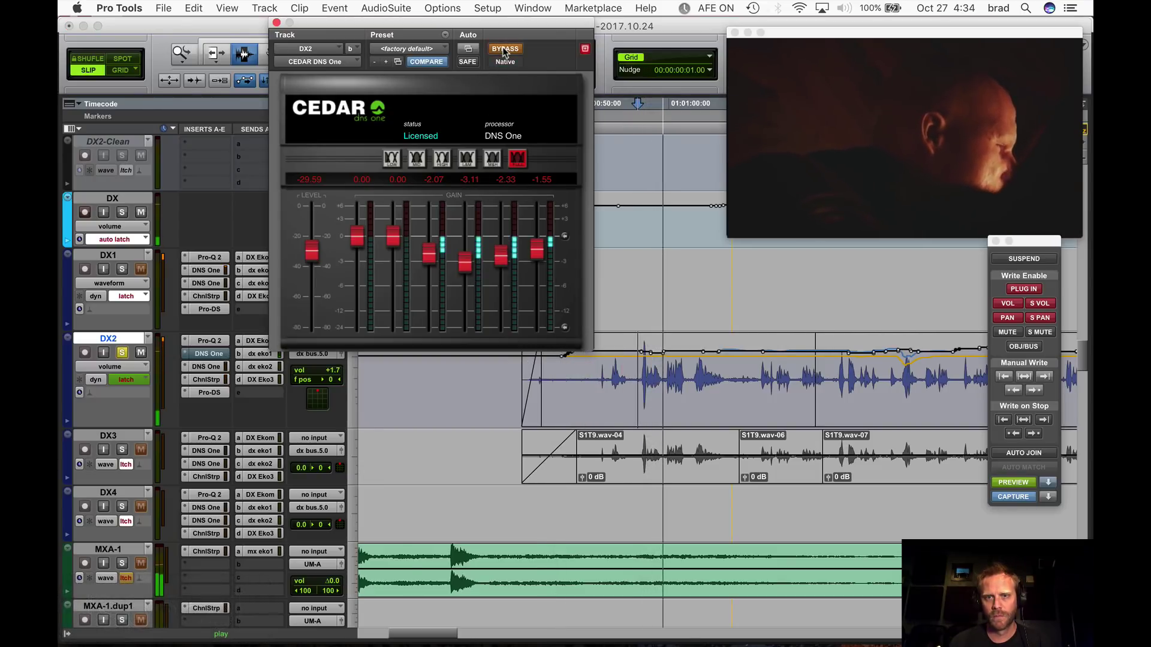
{"action": "left_click", "coordinate": [503, 50]}
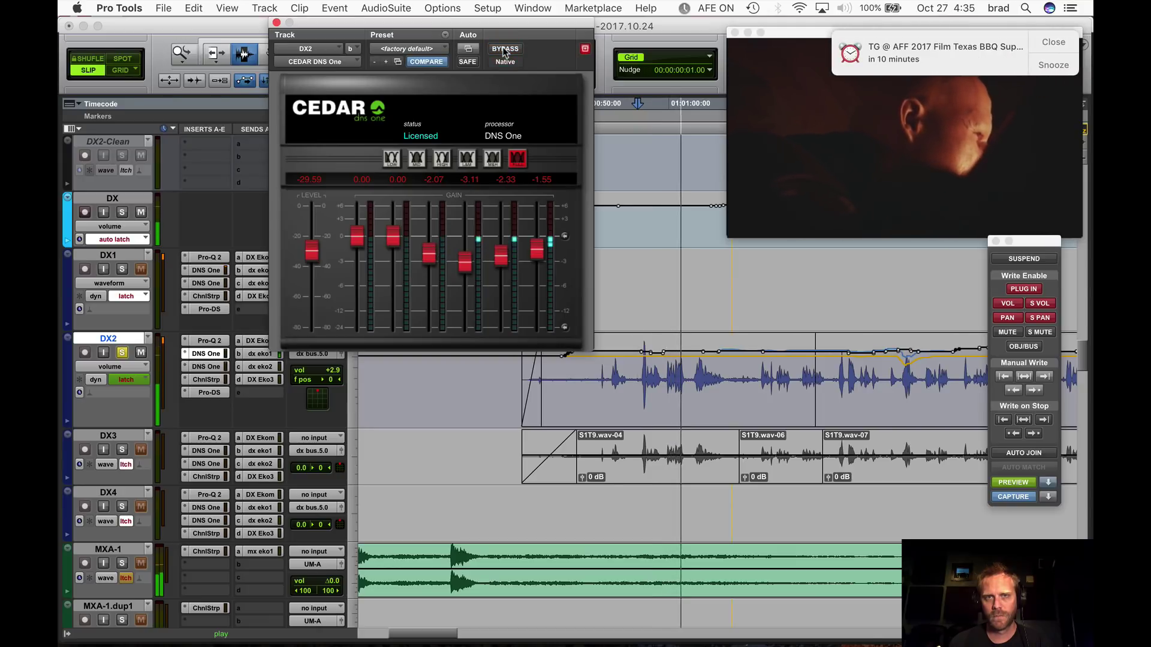
{"action": "left_click", "coordinate": [503, 50]}
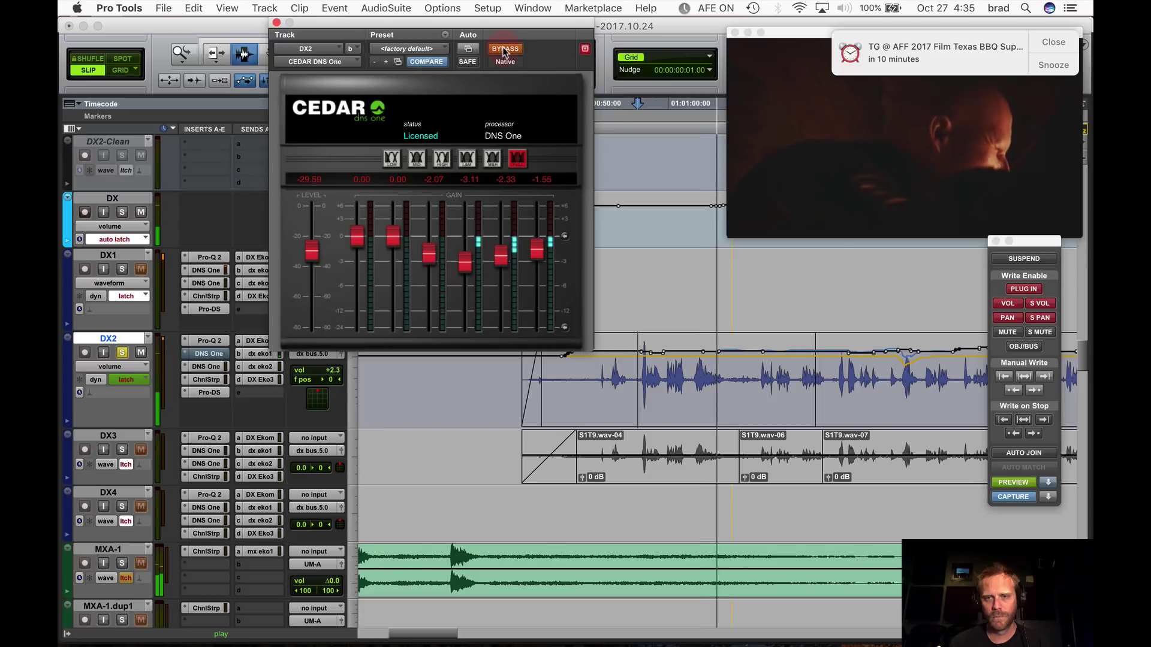
{"action": "left_click", "coordinate": [504, 50]}
{"action": "key", "text": "space"}
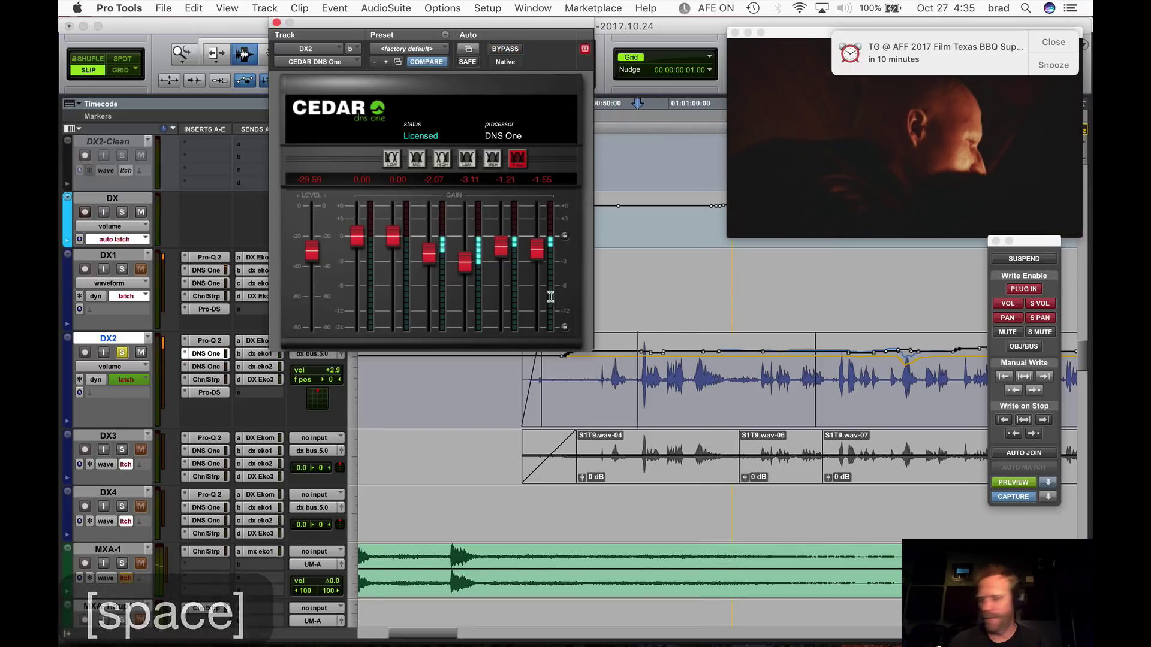
Select both DX2 clips, punch in the previewed DNS One settings and manually write them across the whole selection.
{"action": "double_click", "coordinate": [676, 379]}
{"action": "key", "text": "r"}
{"action": "double_click", "coordinate": [795, 386], "text": "shift"}
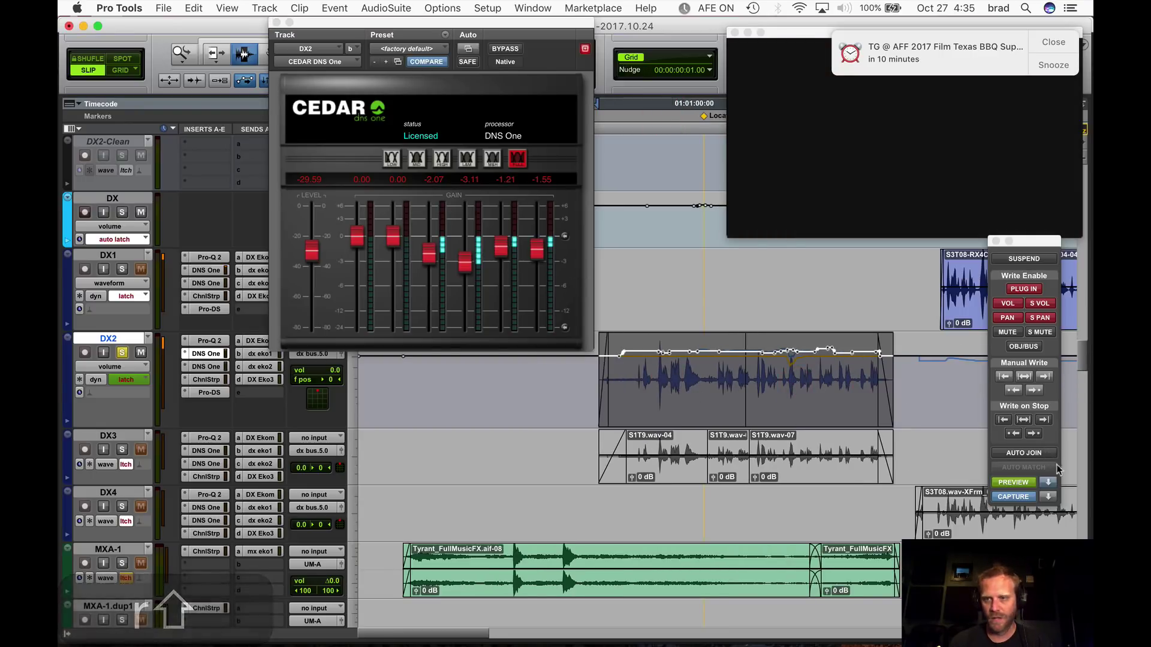
{"action": "left_click", "coordinate": [1048, 484]}
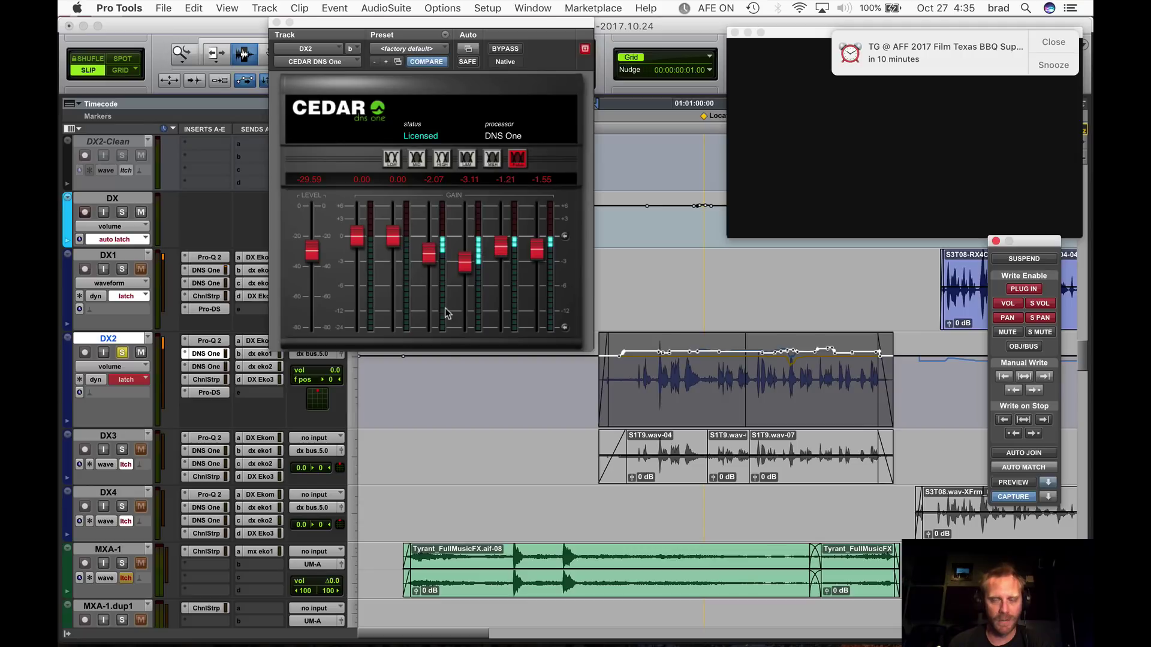
{"action": "left_click", "coordinate": [1024, 376]}
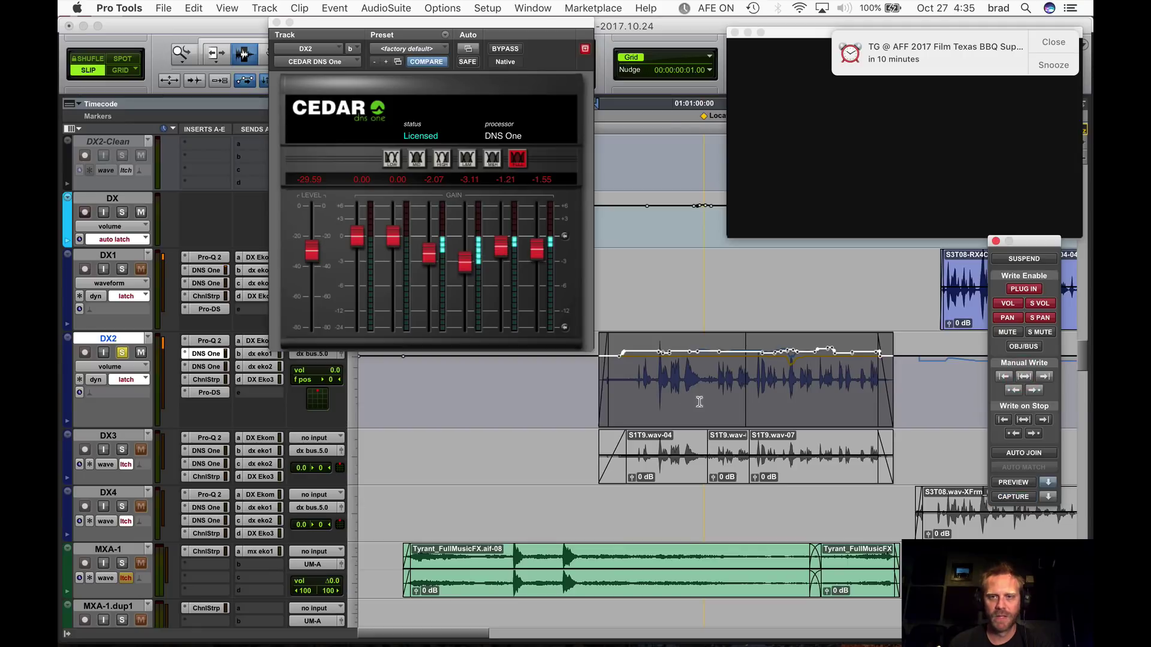
Check the written DNS One settings at several positions inside and outside the DX2 clips.
{"action": "left_click", "coordinate": [690, 395]}
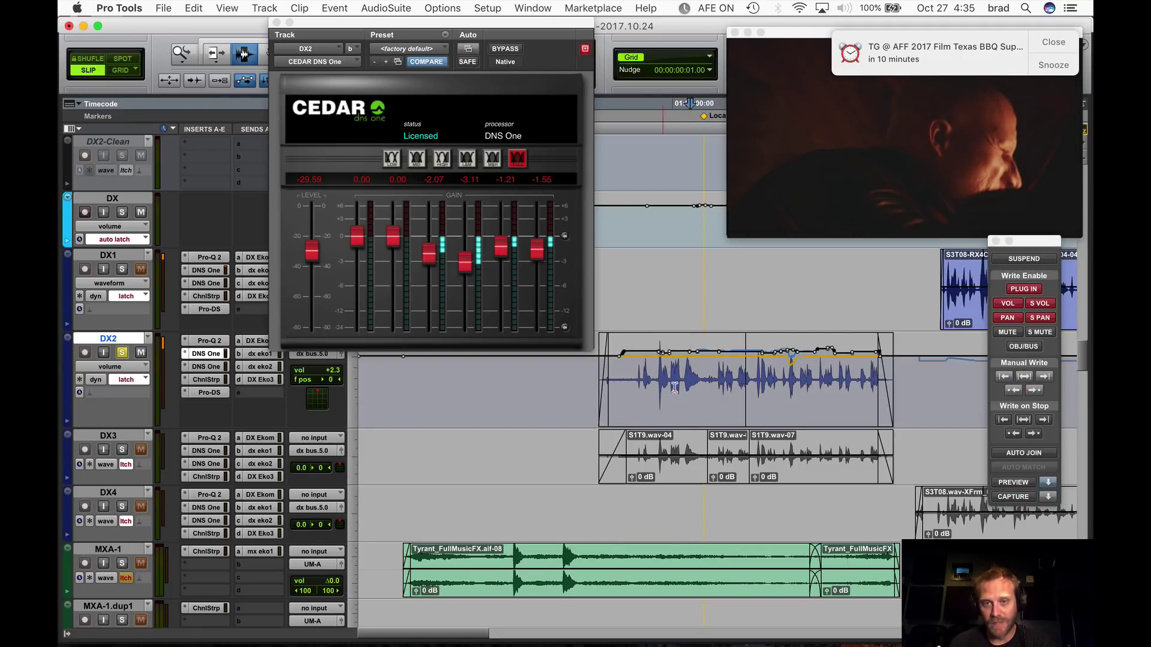
{"action": "left_click_drag", "start_coordinate": [676, 389], "coordinate": [480, 393]}
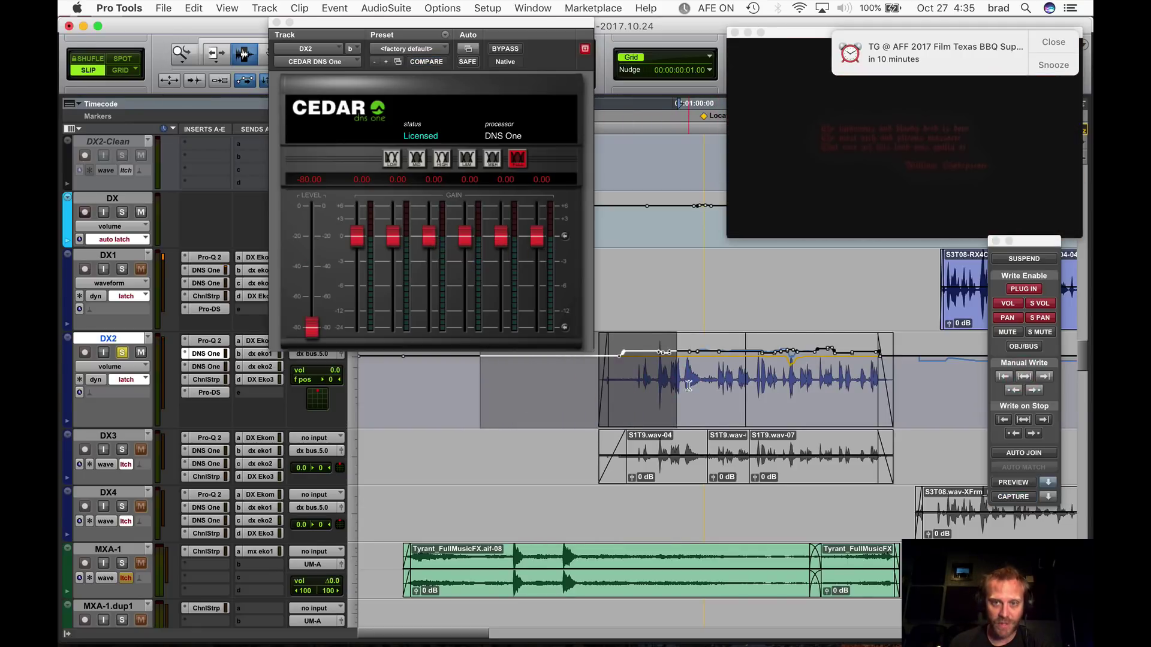
{"action": "left_click_drag", "start_coordinate": [687, 387], "coordinate": [925, 387]}
{"action": "left_click", "coordinate": [890, 386]}
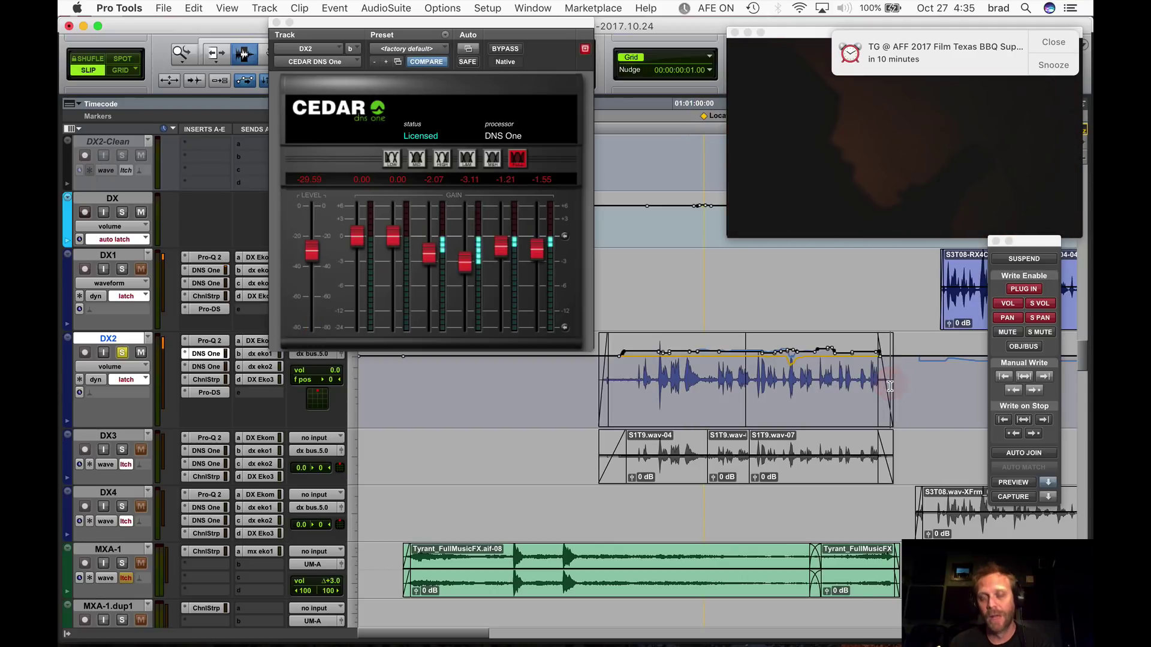
{"action": "double_click", "coordinate": [794, 390]}
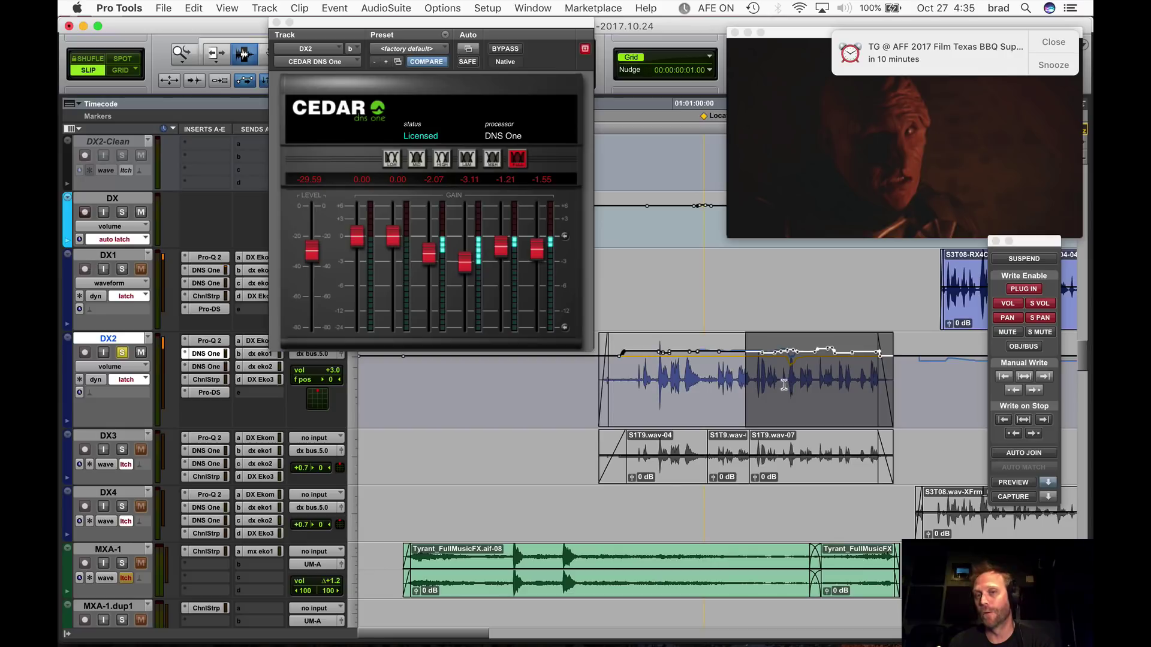
{"action": "left_click", "coordinate": [756, 378]}
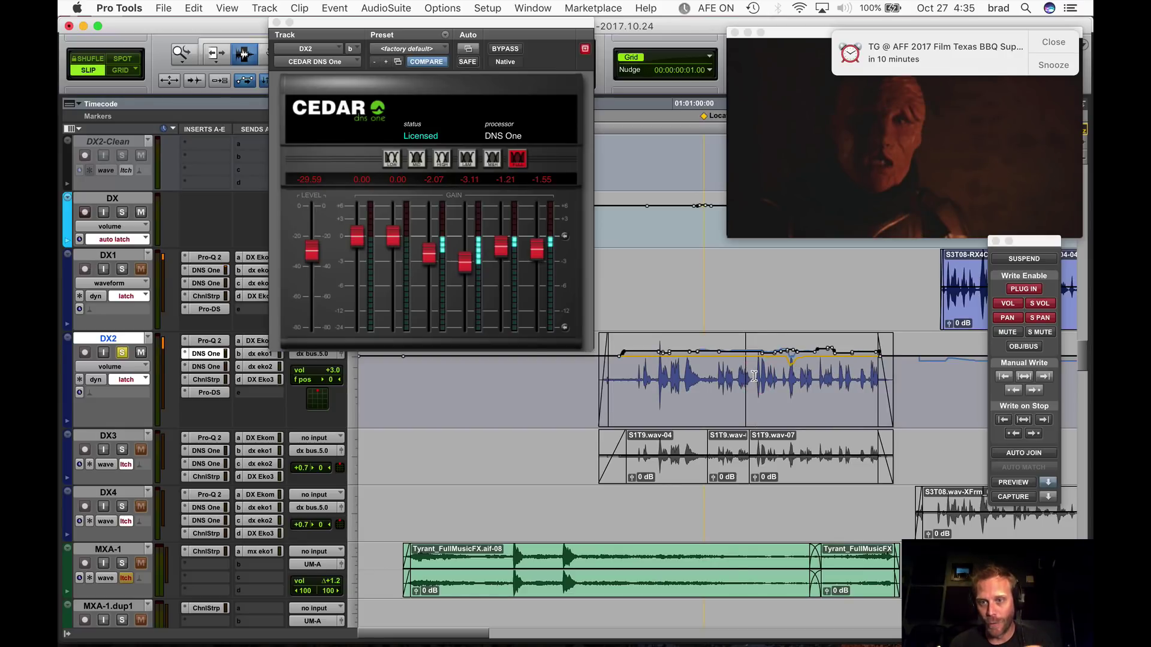
{"action": "left_click", "coordinate": [795, 368]}
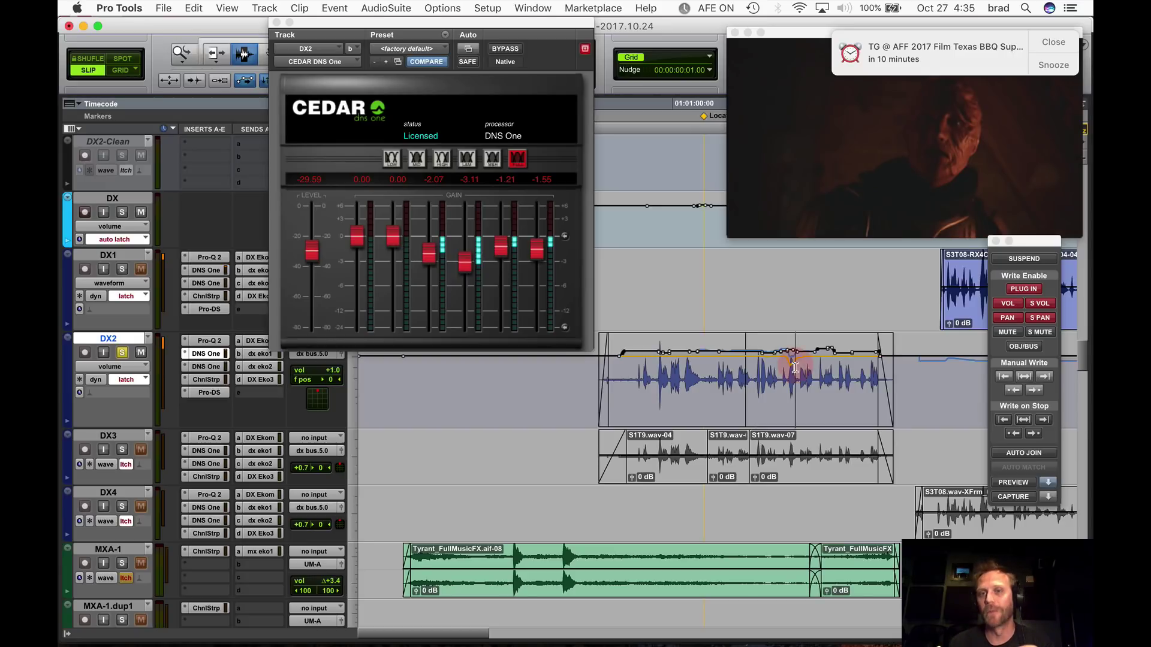
{"action": "double_click", "coordinate": [759, 372]}
{"action": "left_click", "coordinate": [690, 389]}
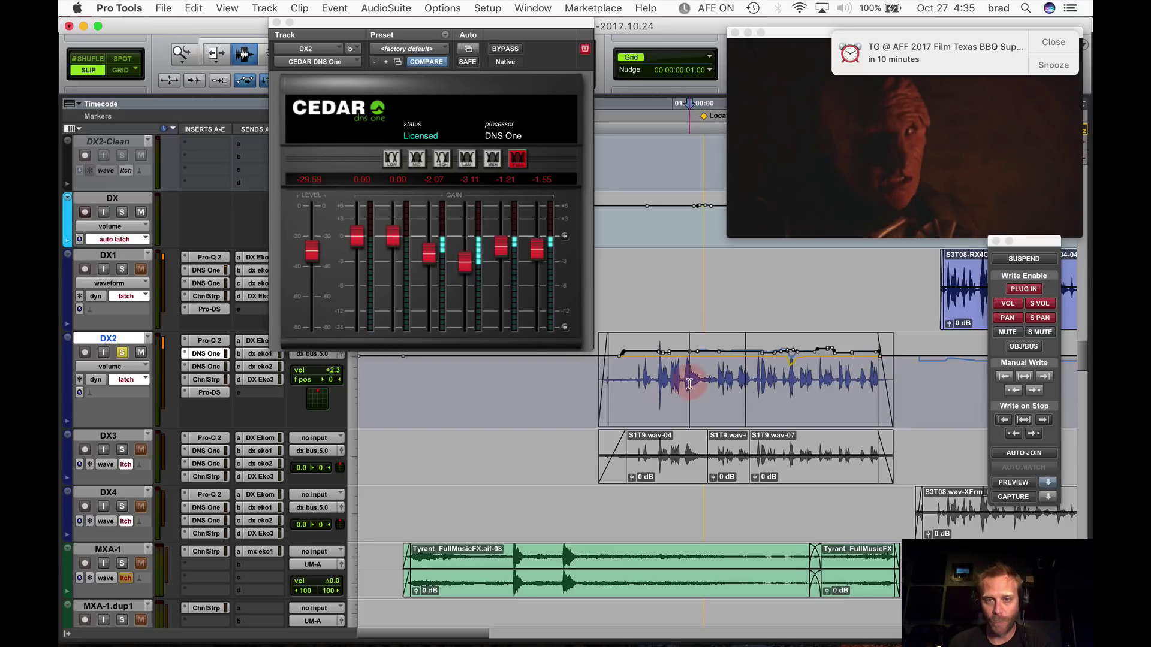
Check another position on DX2 and reselect both of its adjoining dialogue clips.
{"action": "left_click", "coordinate": [791, 387]}
{"action": "key", "text": "r"}
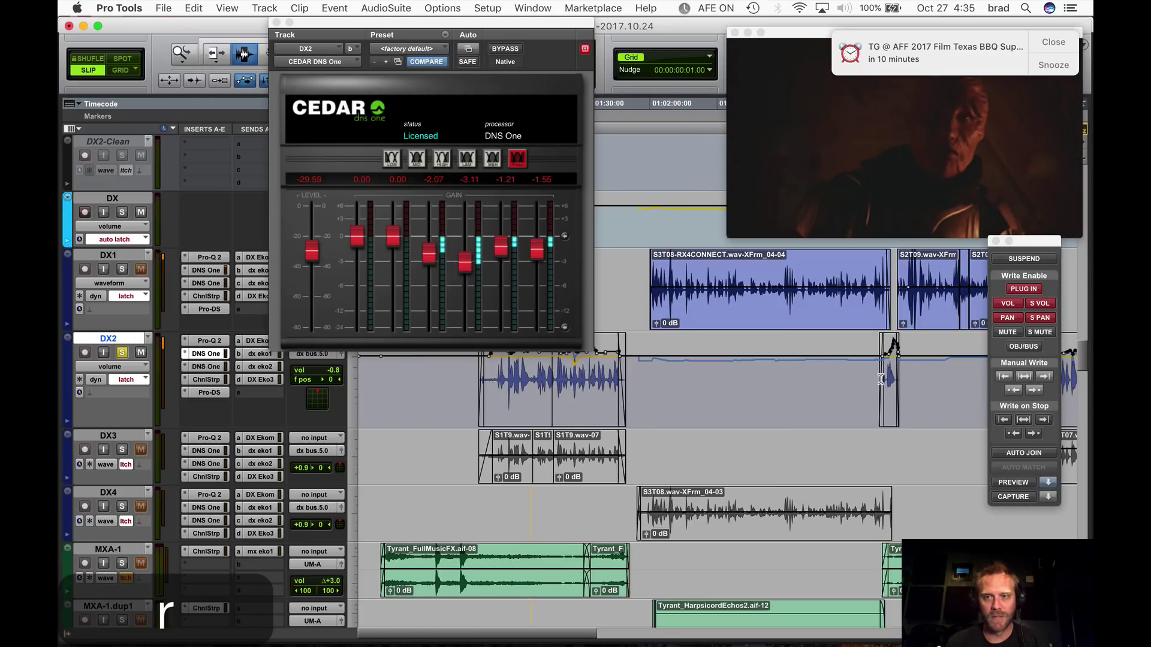
{"action": "double_click", "coordinate": [590, 381]}
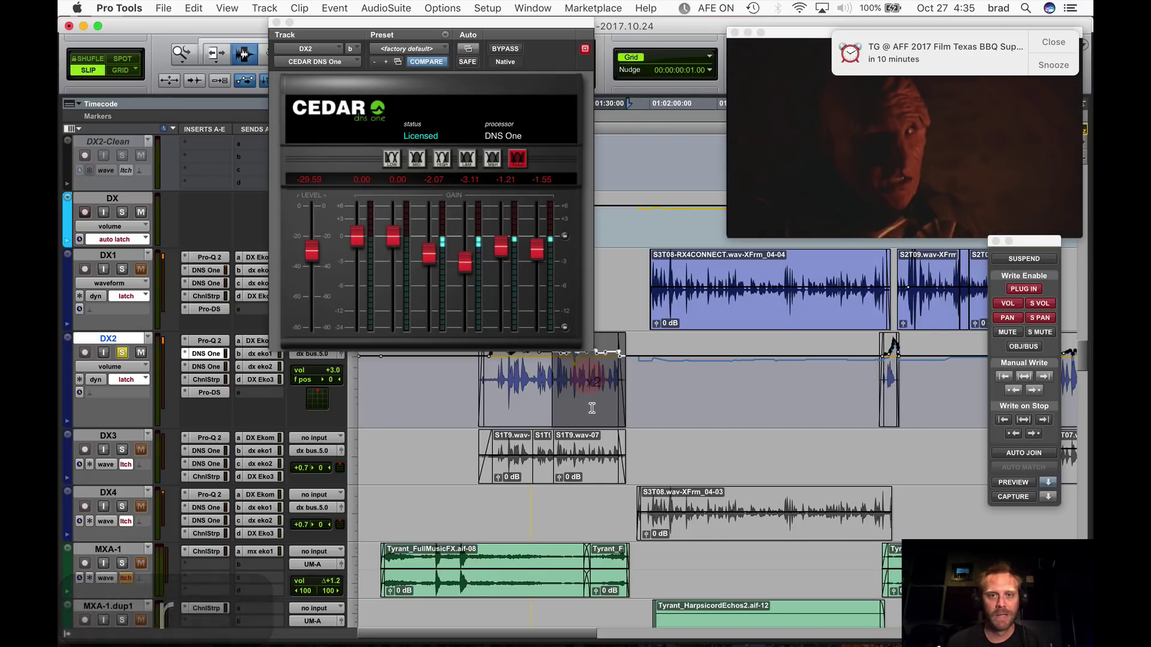
{"action": "key", "text": "t"}
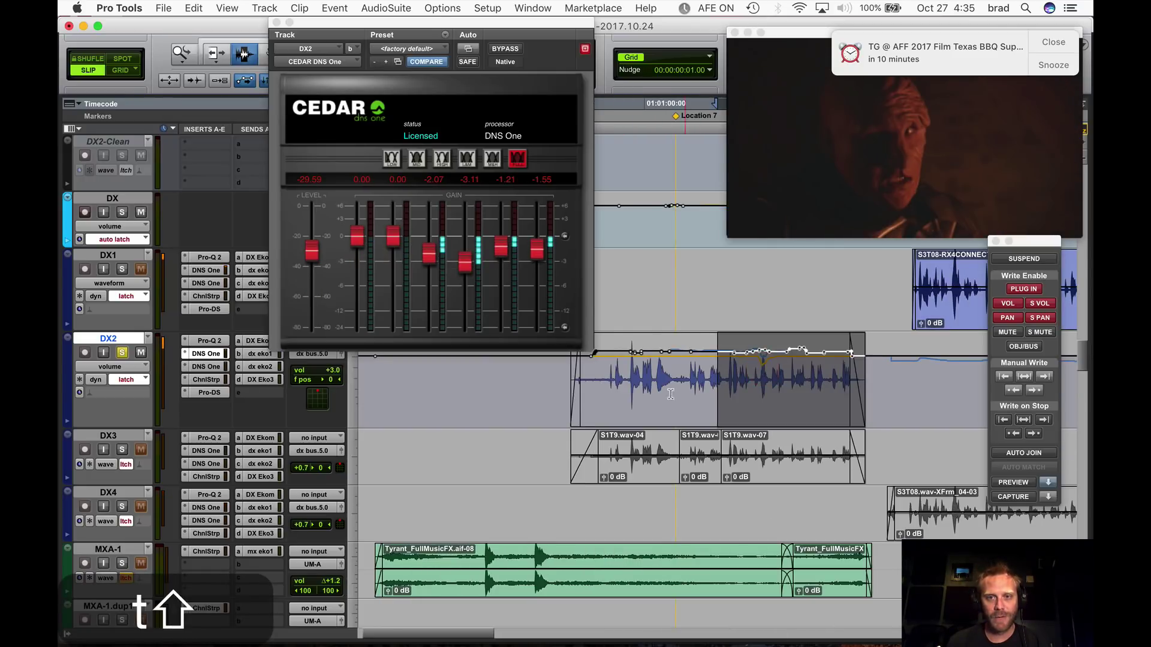
{"action": "double_click", "coordinate": [660, 394], "text": "shift"}
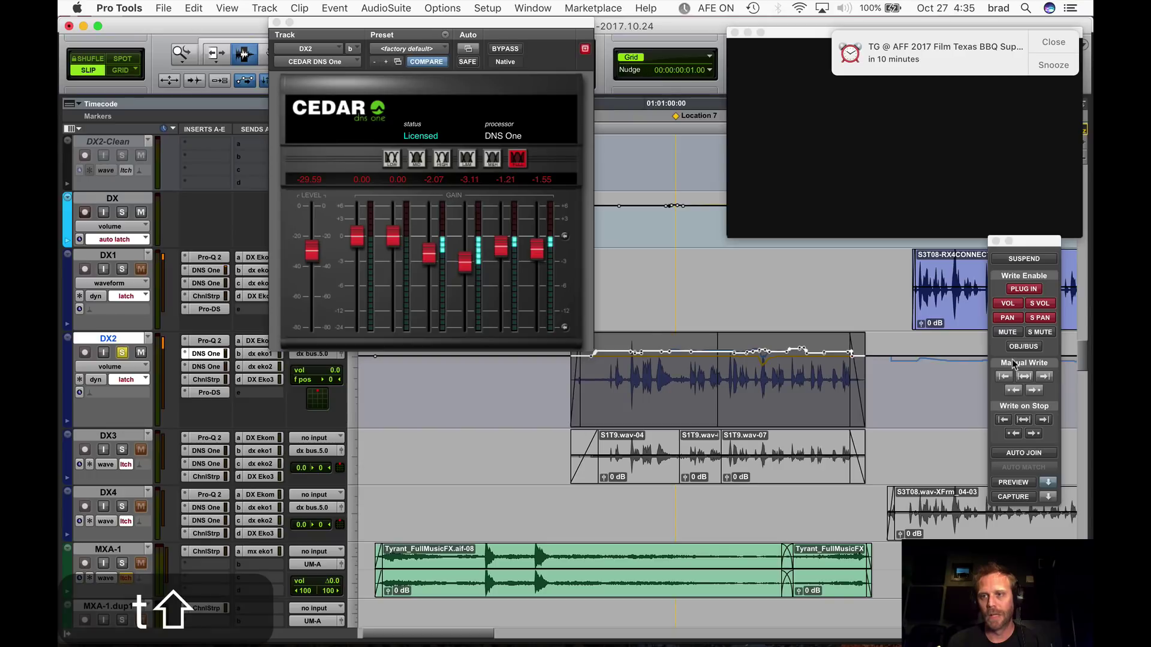
Open the Channel Strip plug-in on DX2 with both dialogue clips still selected.
{"action": "left_click", "coordinate": [207, 379]}
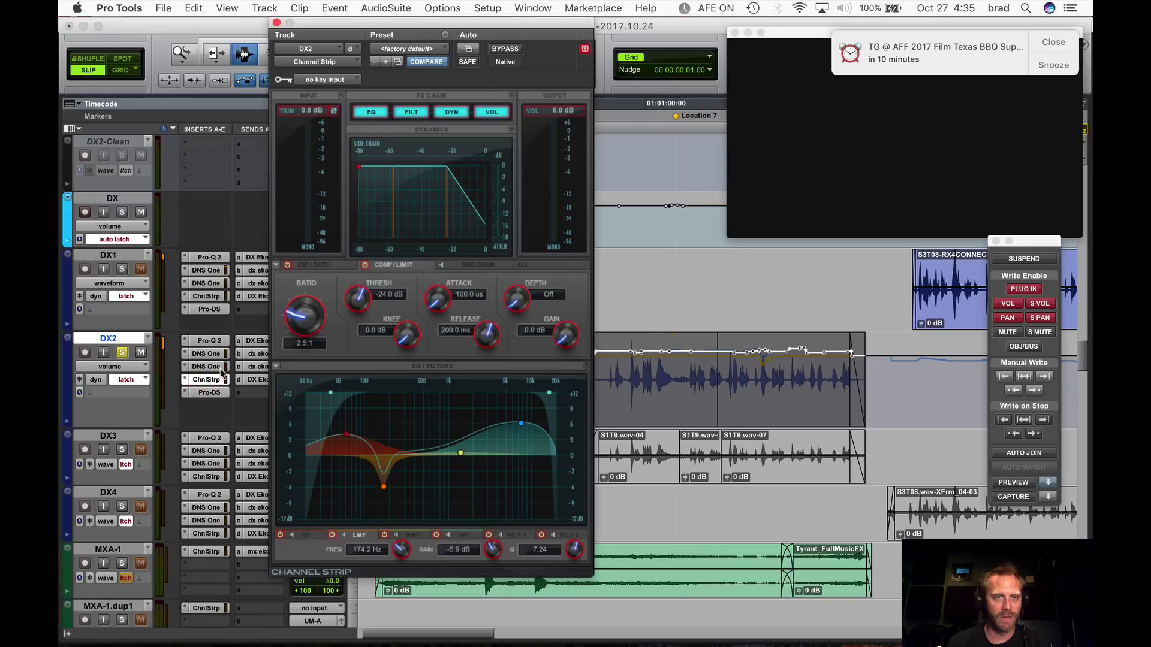
{"action": "left_click", "coordinate": [401, 40]}
{"action": "left_click", "coordinate": [387, 406]}
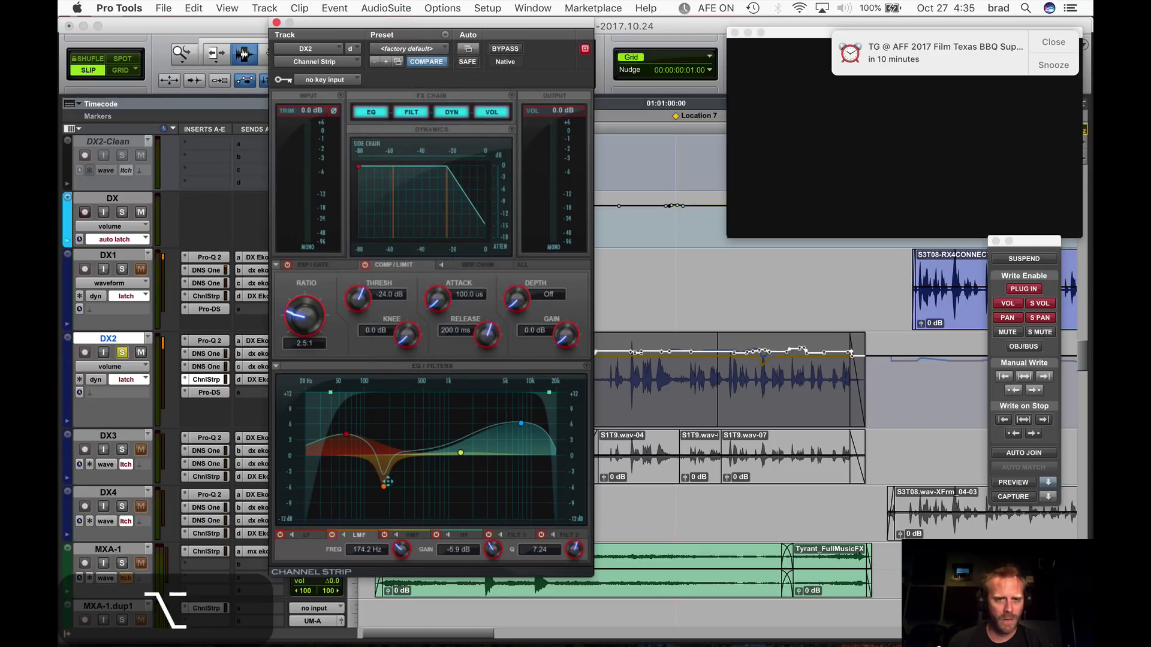
{"action": "left_click", "coordinate": [460, 453]}
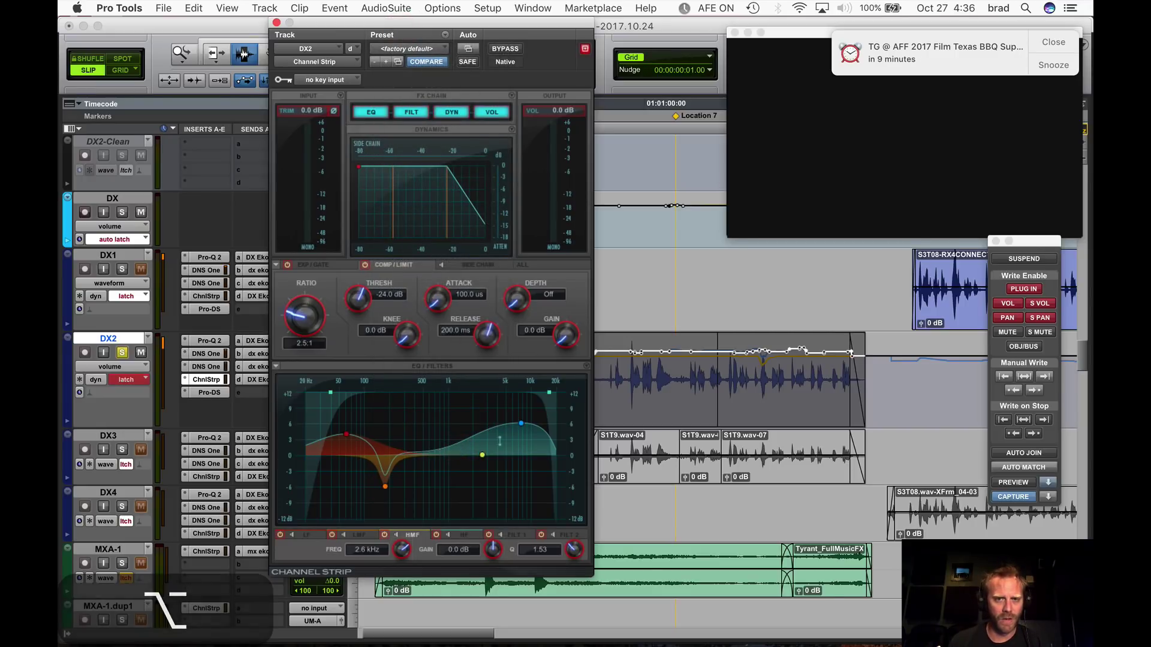
{"action": "left_click", "coordinate": [521, 424], "text": "alt"}
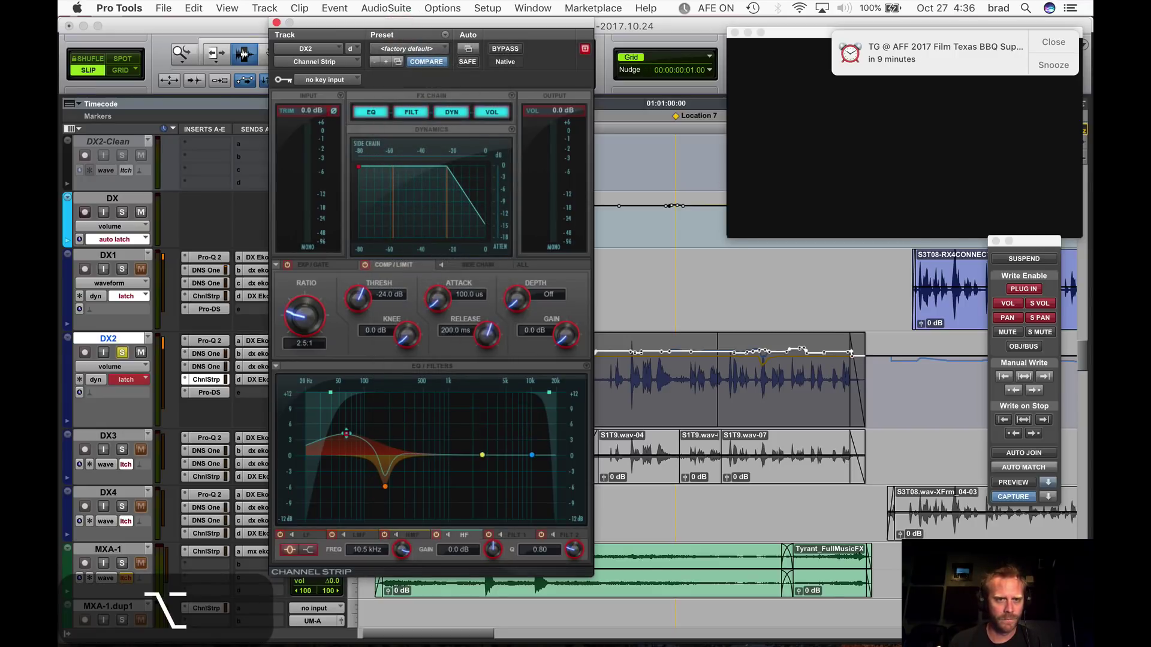
{"action": "left_click", "coordinate": [347, 433], "text": "alt"}
{"action": "left_click", "coordinate": [385, 486], "text": "alt"}
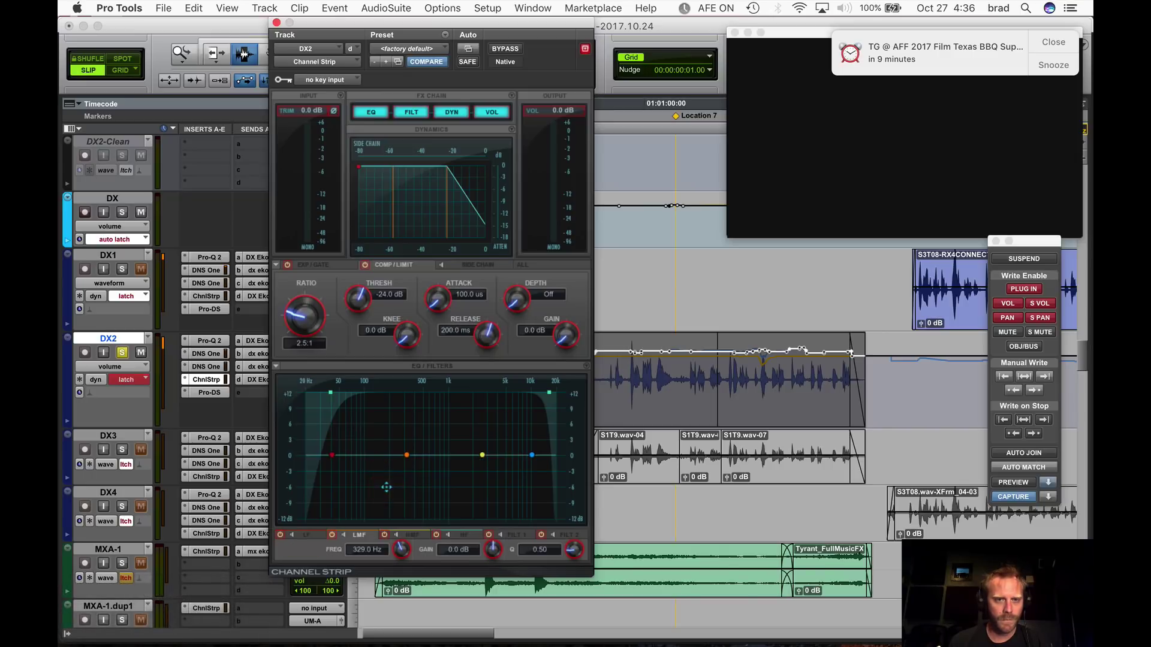
Turn on Preview, play a passage spanning both DX2 clips, and reset all four Channel Strip EQ bands to flat.
{"action": "left_click", "coordinate": [1007, 484]}
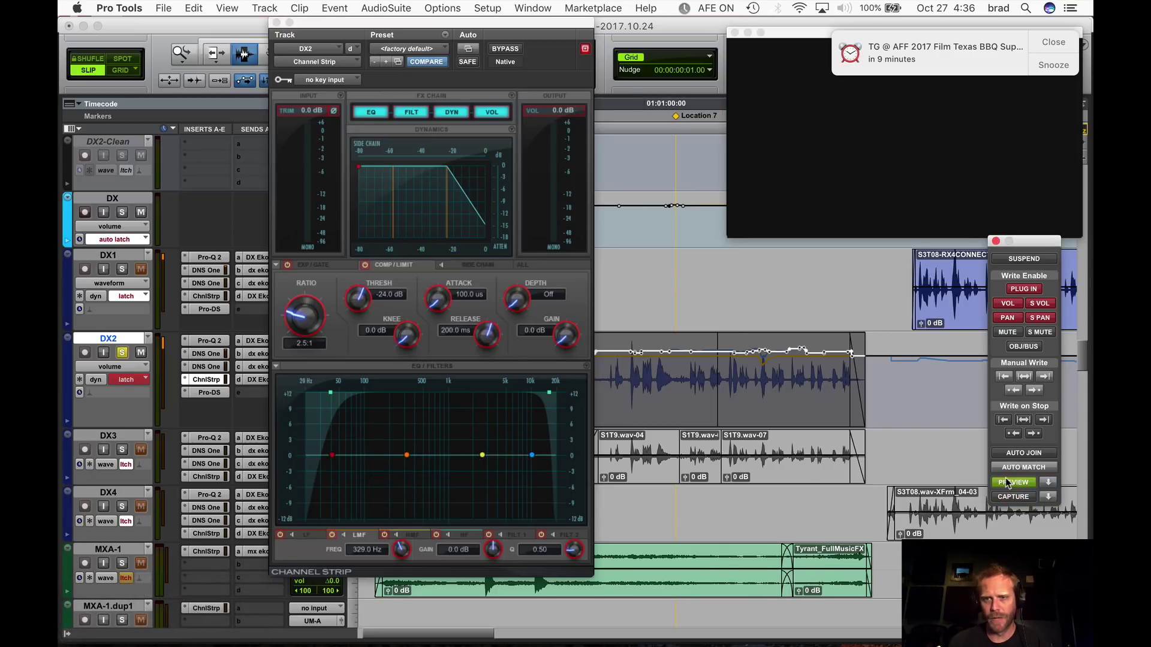
{"action": "left_click", "coordinate": [691, 403]}
{"action": "left_click_drag", "start_coordinate": [627, 396], "coordinate": [775, 394]}
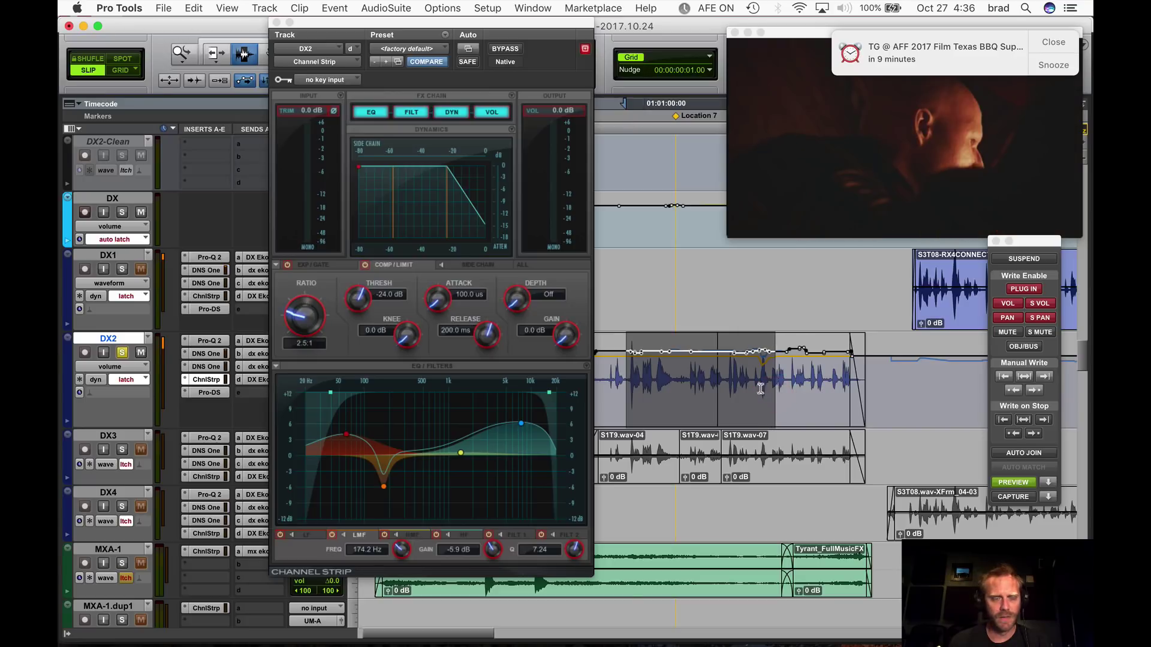
{"action": "key", "text": "space"}
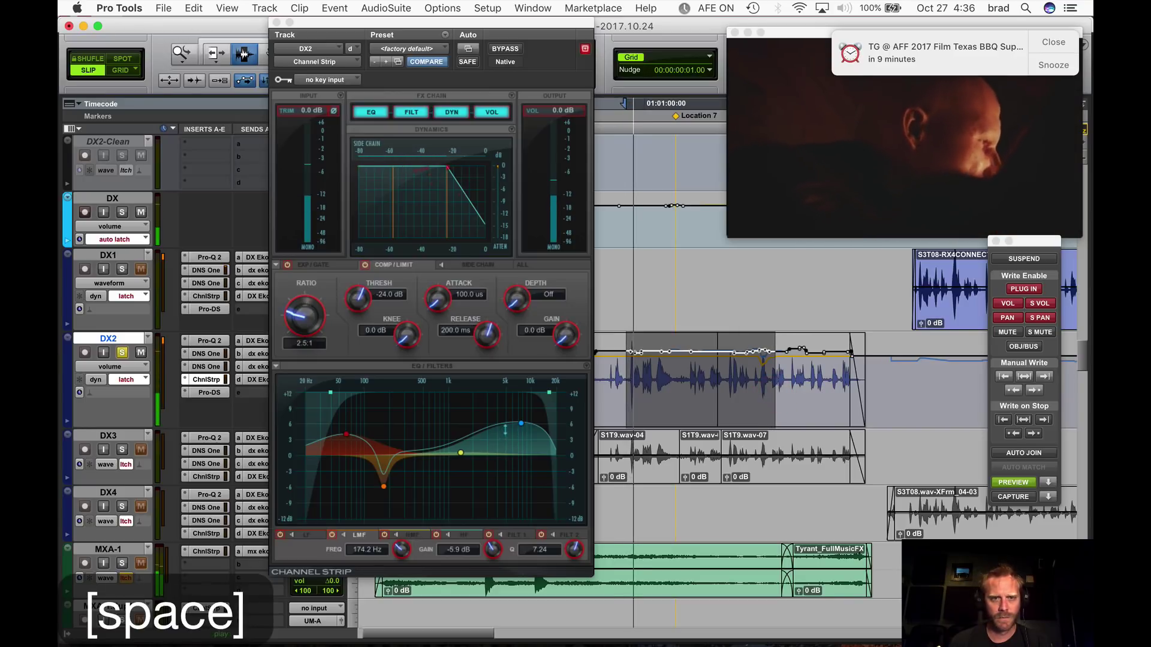
{"action": "left_click", "coordinate": [346, 436], "text": "alt"}
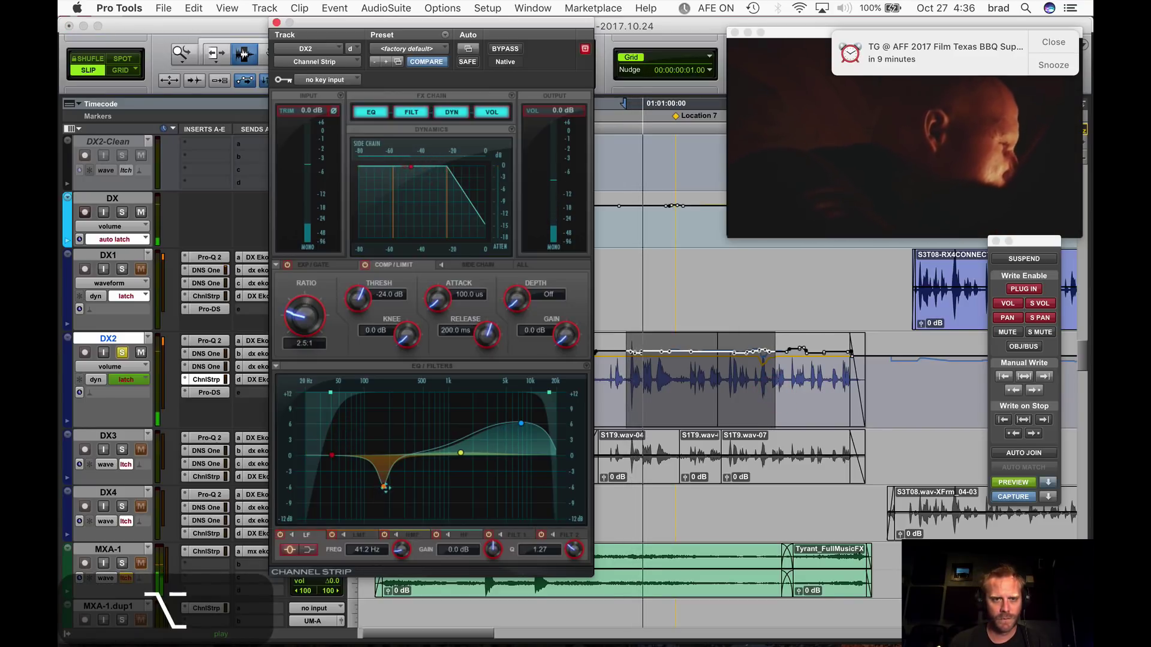
{"action": "left_click", "coordinate": [384, 486], "text": "alt"}
{"action": "left_click", "coordinate": [461, 454], "text": "alt"}
{"action": "left_click", "coordinate": [521, 424], "text": "alt"}
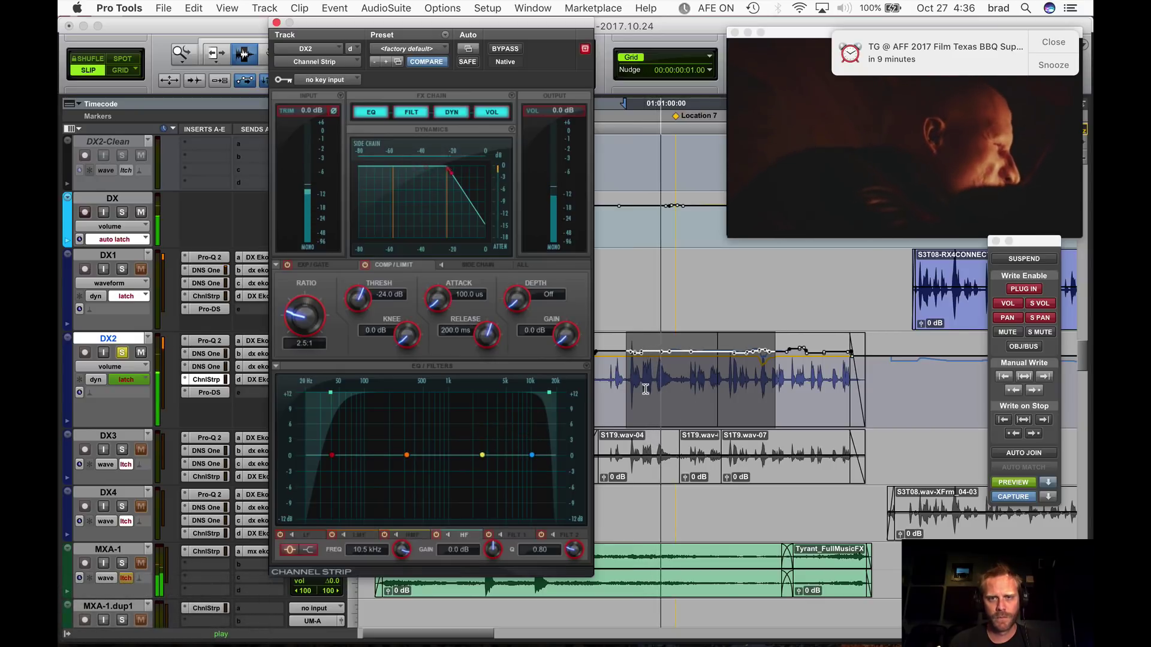
Audition a shorter DX2 passage and set HF to 5.9 kHz at 6.0 dB, LF to 77.7 Hz at 4.1 dB, LMF to 157.7 Hz at -4.8 dB.
{"action": "key", "text": "space"}
{"action": "left_click_drag", "start_coordinate": [628, 384], "coordinate": [673, 374]}
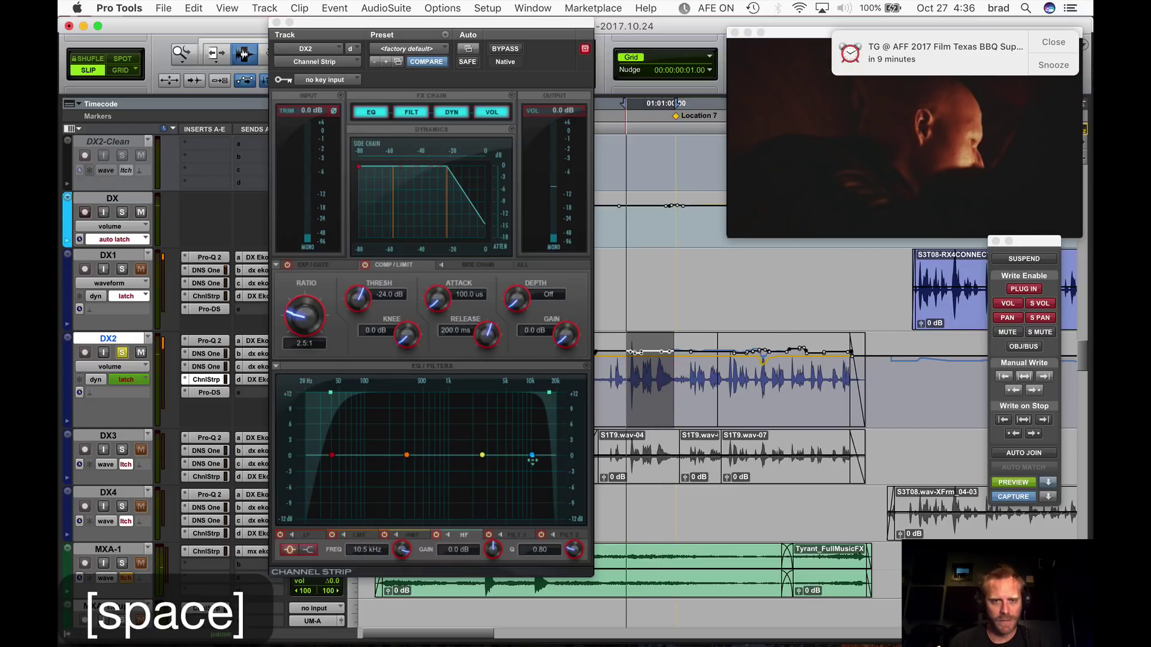
{"action": "left_click_drag", "start_coordinate": [534, 455], "coordinate": [510, 428]}
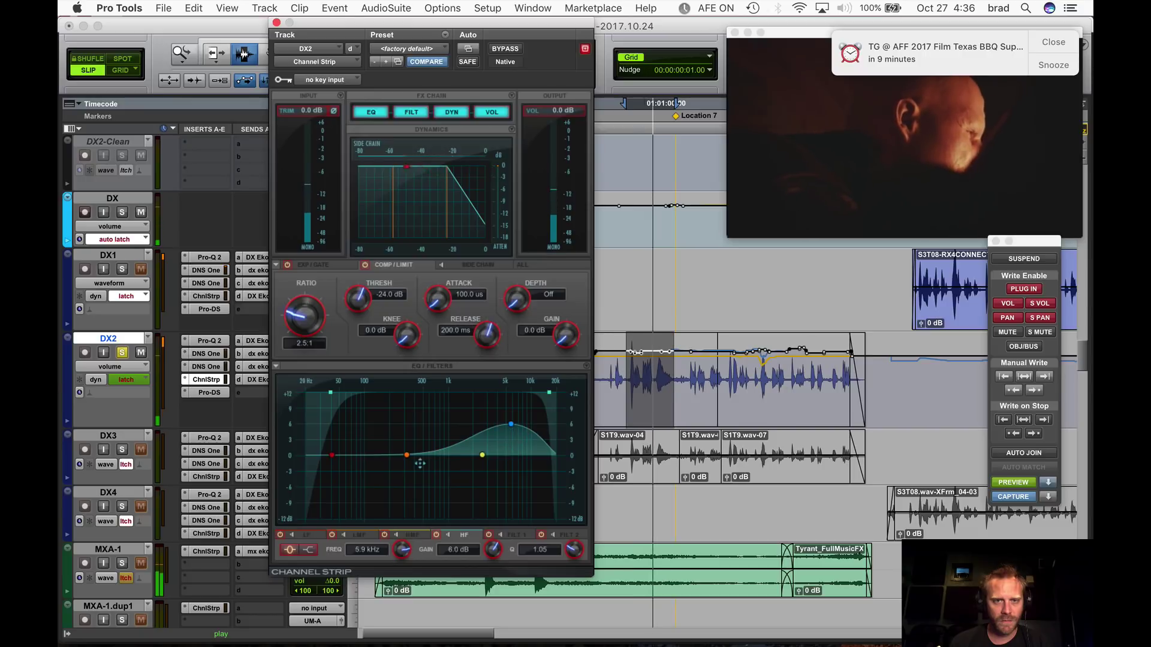
{"action": "left_click_drag", "start_coordinate": [333, 455], "coordinate": [351, 424]}
{"action": "mouse_move", "coordinate": [373, 479]}
{"action": "left_mouse_down"}
{"action": "mouse_move", "coordinate": [373, 401]}
{"action": "mouse_move", "coordinate": [379, 482]}
{"action": "left_mouse_up"}
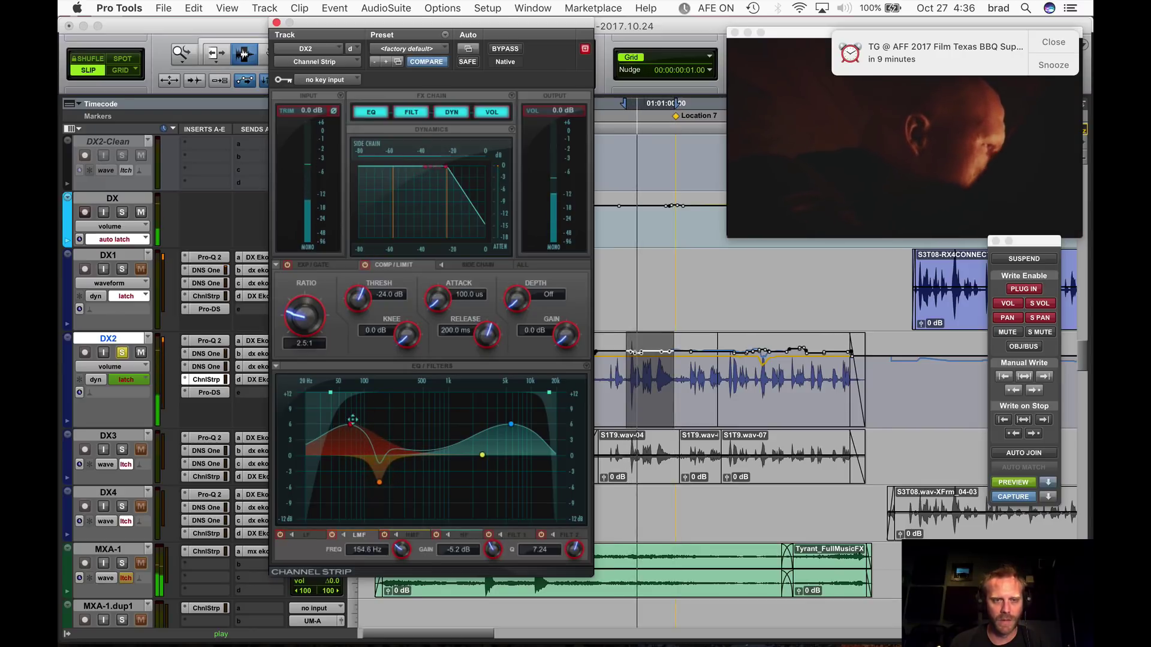
{"action": "left_click_drag", "start_coordinate": [351, 424], "coordinate": [355, 434]}
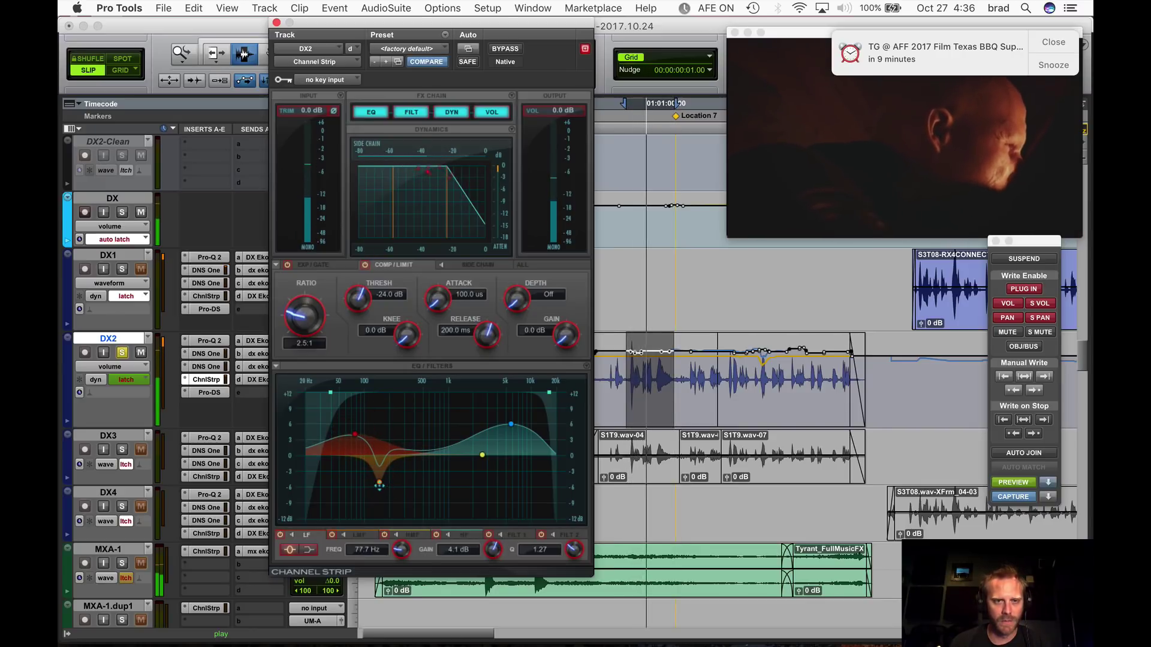
{"action": "left_click", "coordinate": [379, 481]}
Compare the DX2 dialogue with the Channel Strip bypassed and active, and stop playback.
{"action": "left_click", "coordinate": [499, 49]}
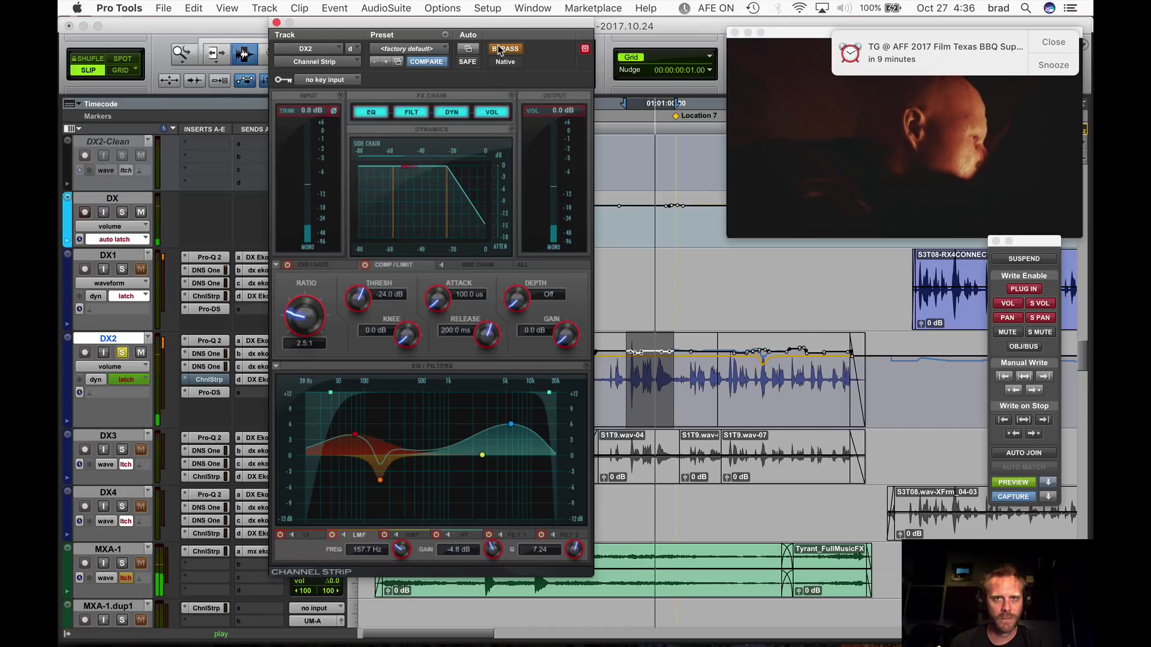
{"action": "left_click", "coordinate": [498, 49]}
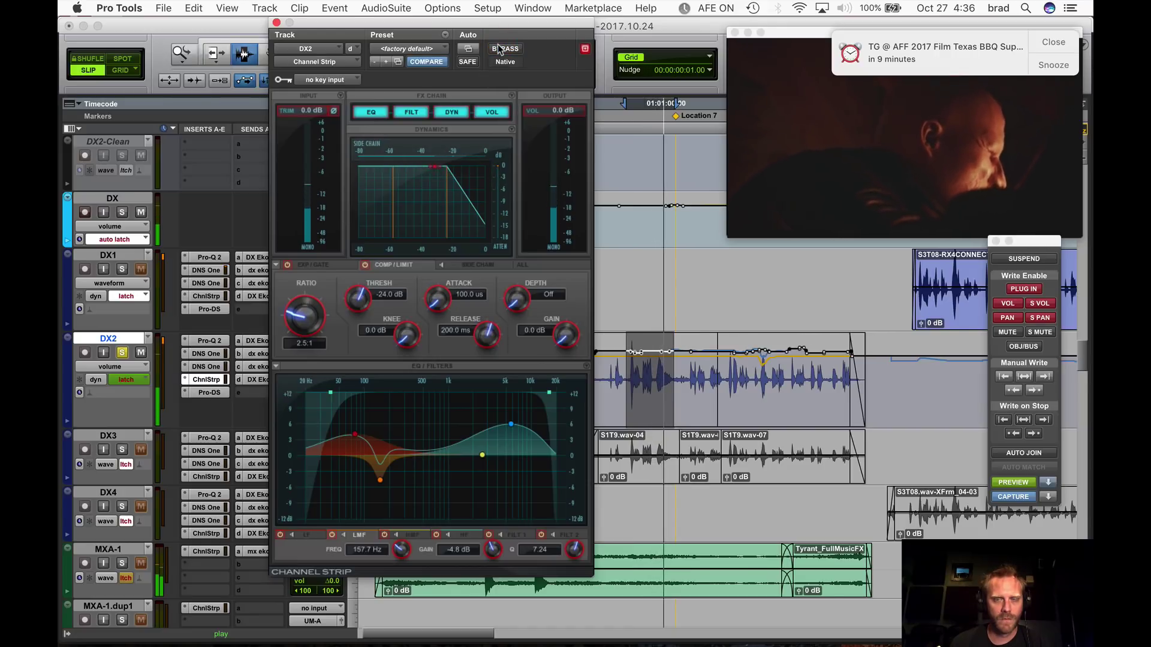
{"action": "key", "text": "space"}
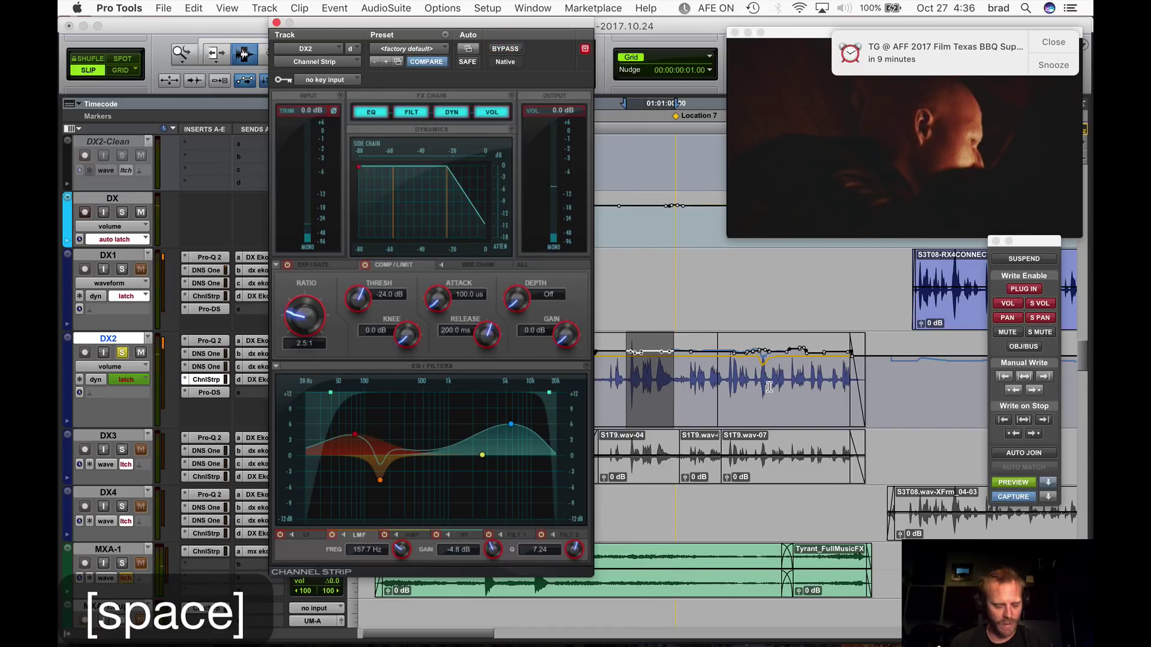
Select both DX2 clips, punch in the previewed Channel Strip EQ and manually write it across the whole selection.
{"action": "double_click", "coordinate": [770, 389]}
{"action": "left_click_drag", "start_coordinate": [483, 23], "coordinate": [322, 52]}
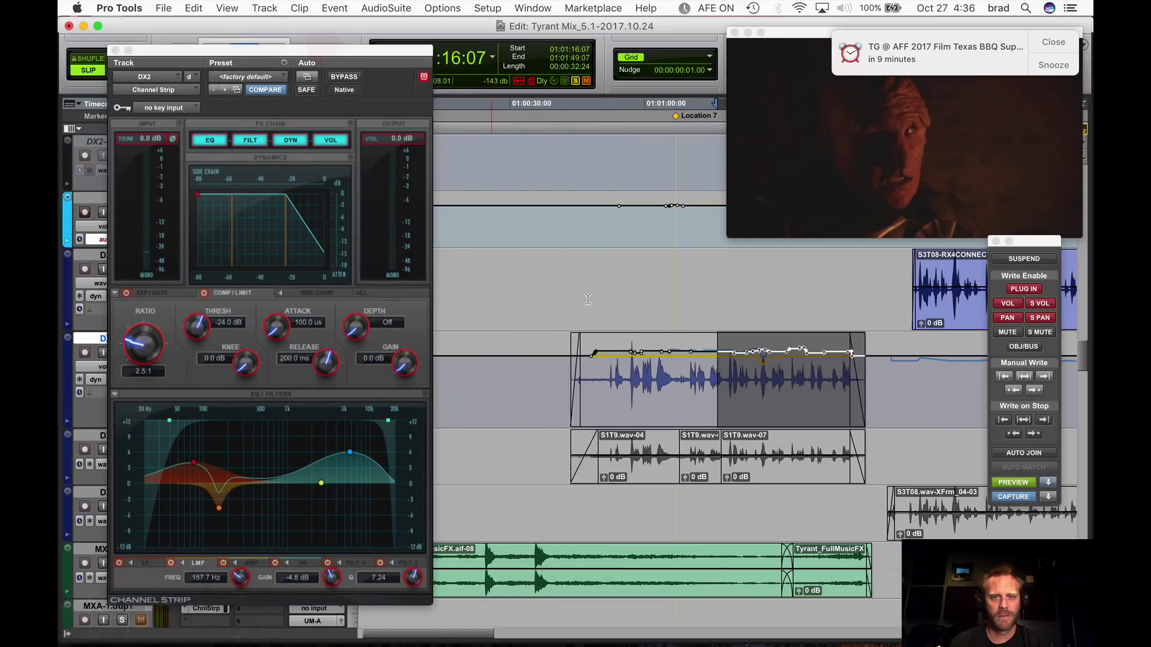
{"action": "left_click", "coordinate": [610, 382], "text": "shift"}
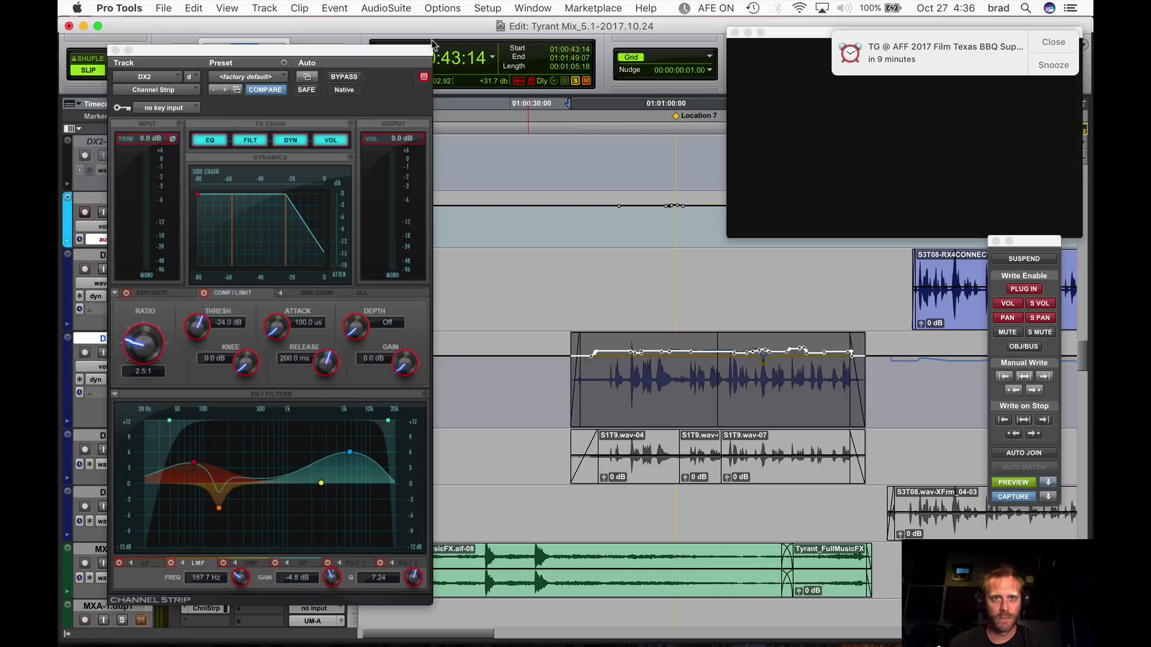
{"action": "left_click_drag", "start_coordinate": [414, 53], "coordinate": [568, 40]}
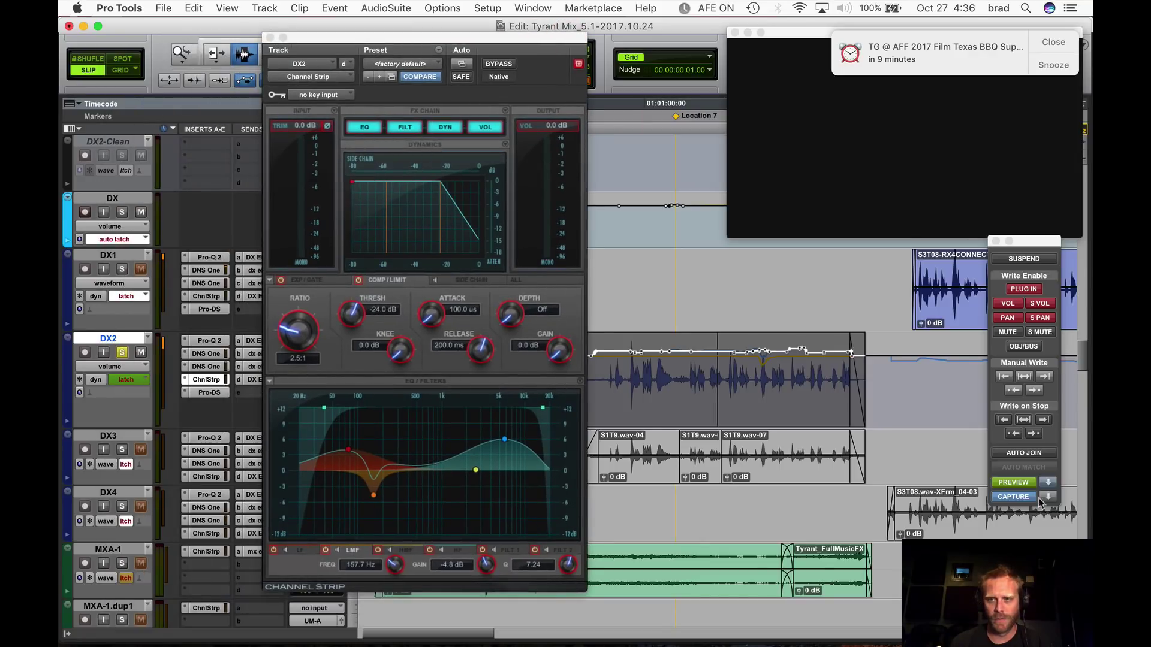
{"action": "left_click", "coordinate": [1048, 483]}
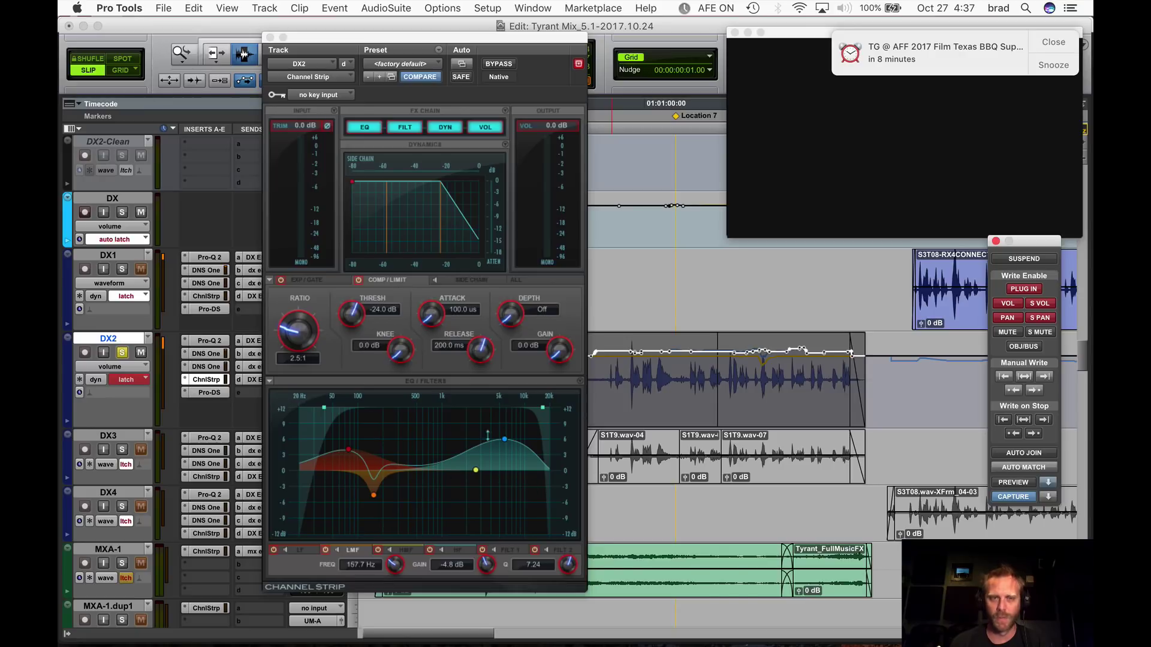
{"action": "left_click", "coordinate": [1024, 377]}
Check the written EQ at positions outside and inside the DX2 clips, and close the Channel Strip window.
{"action": "left_click", "coordinate": [901, 387]}
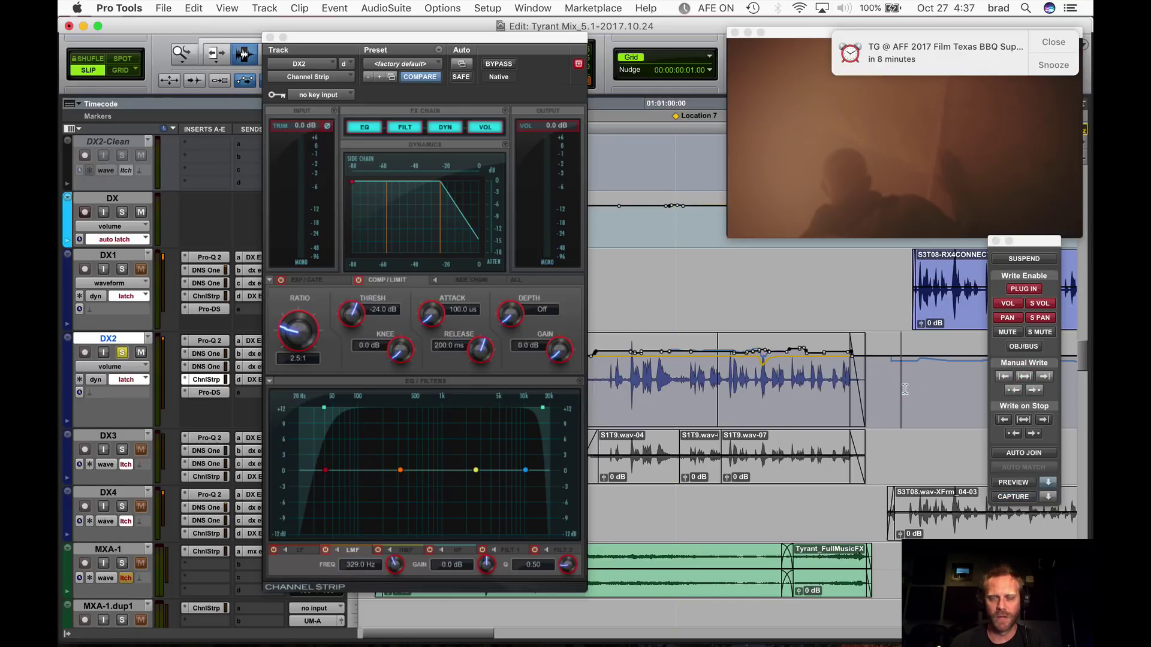
{"action": "left_click", "coordinate": [792, 388]}
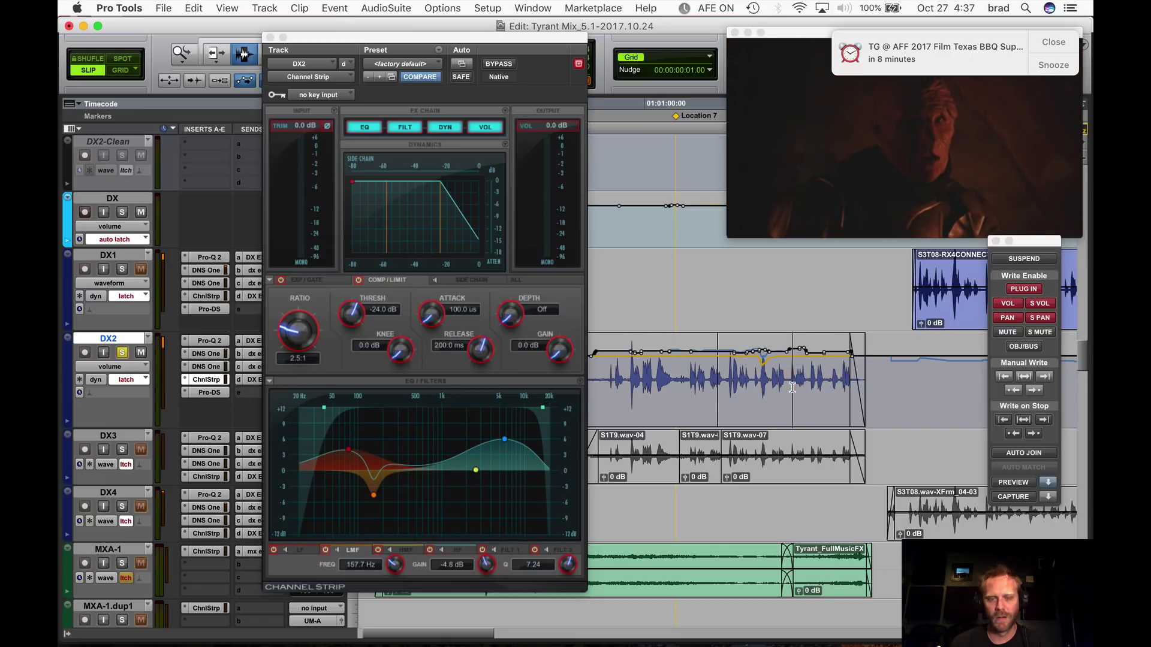
{"action": "left_click", "coordinate": [265, 41]}
{"action": "key", "text": "r"}
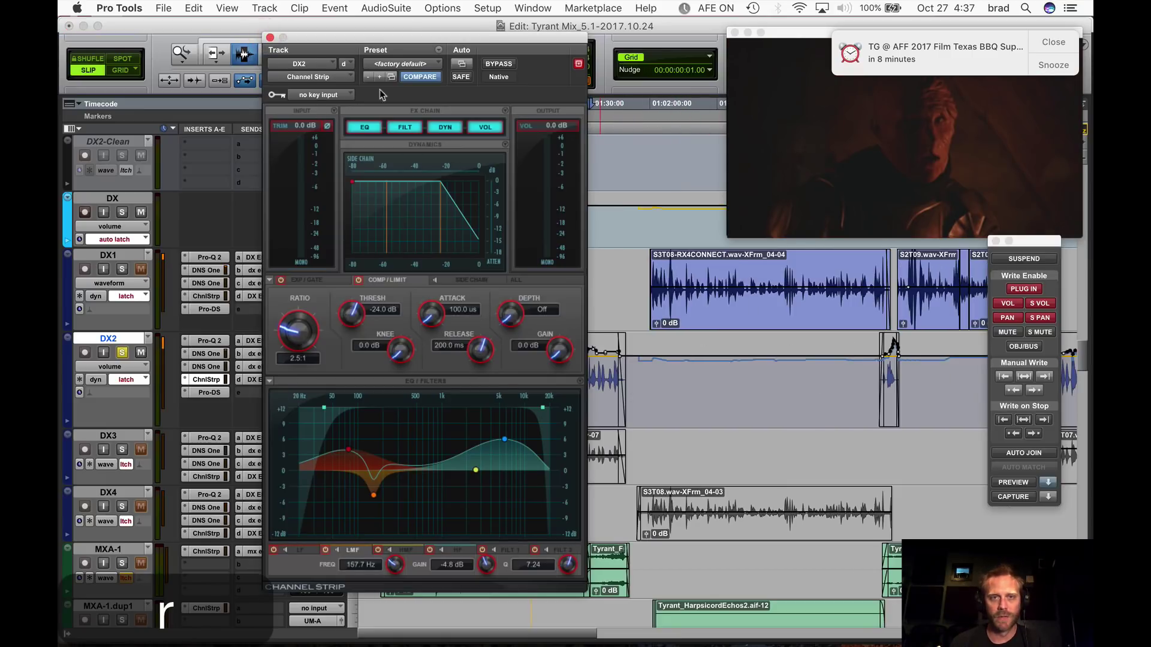
{"action": "left_click", "coordinate": [269, 37]}
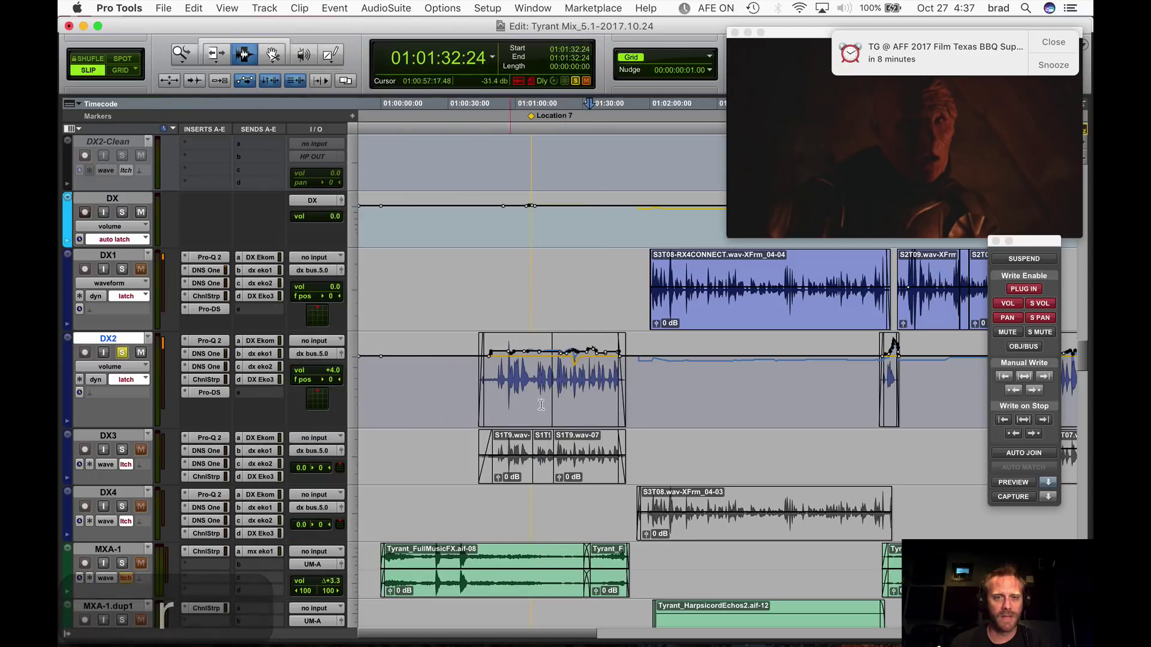
Place the cursor at positions on DX2 and DX1, and reselect both adjoining dialogue clips on DX2.
{"action": "left_click", "coordinate": [581, 387]}
{"action": "key", "text": "t"}
{"action": "left_click", "coordinate": [816, 378]}
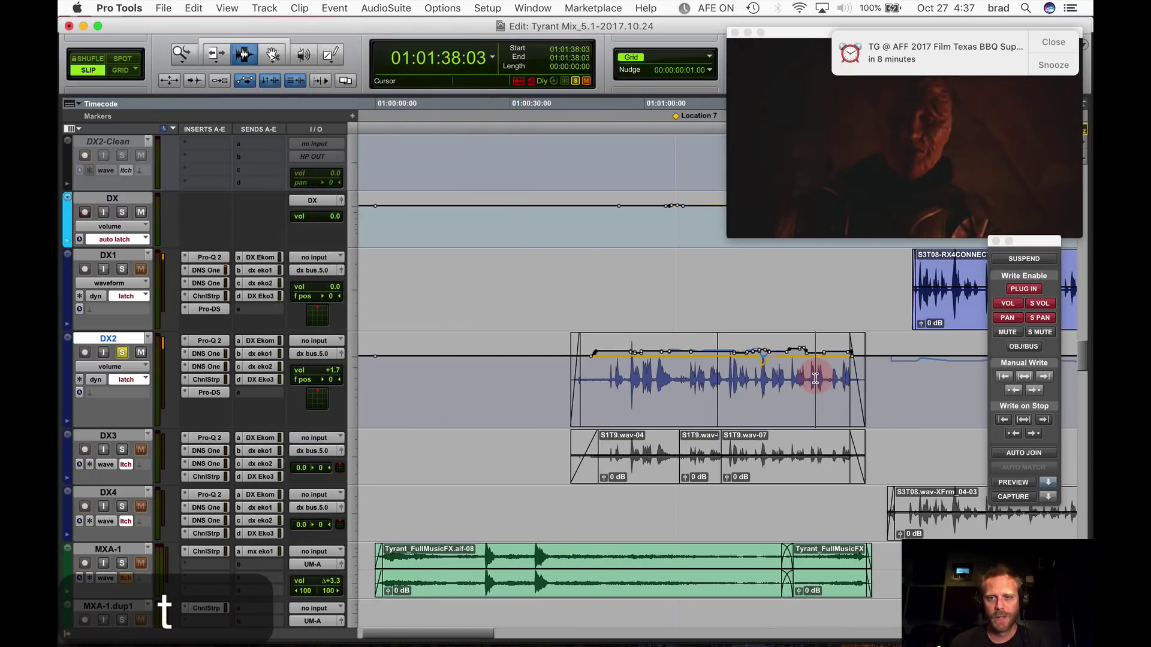
{"action": "double_click", "coordinate": [774, 366]}
{"action": "double_click", "coordinate": [670, 371]}
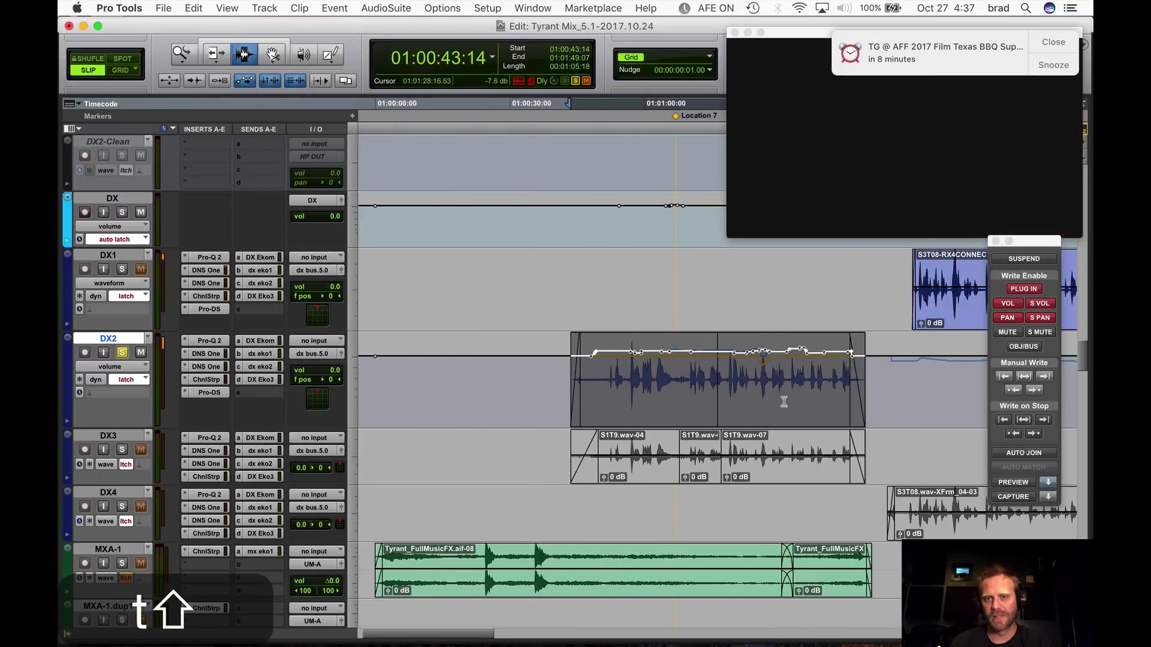
{"action": "key", "text": "r"}
{"action": "left_click", "coordinate": [735, 300]}
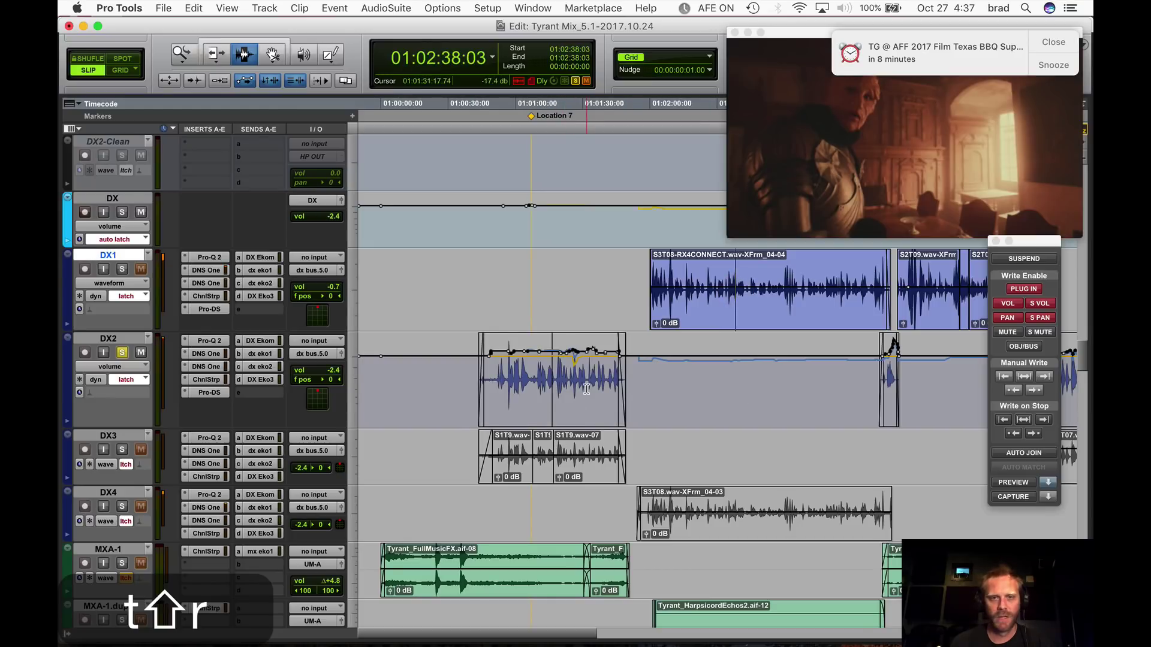
{"action": "double_click", "coordinate": [564, 393]}
{"action": "left_click", "coordinate": [511, 382], "text": "shift"}
{"action": "double_click", "coordinate": [510, 383], "text": "shift"}
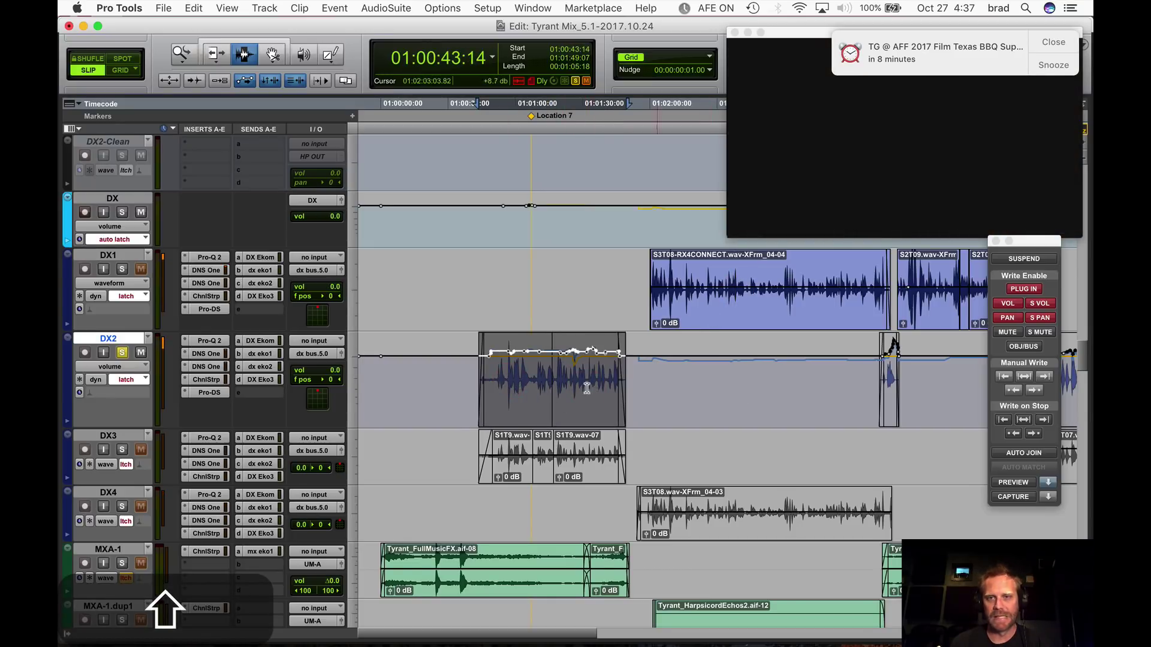
{"action": "left_click_drag", "start_coordinate": [587, 388], "coordinate": [514, 384], "text": "ctrl"}
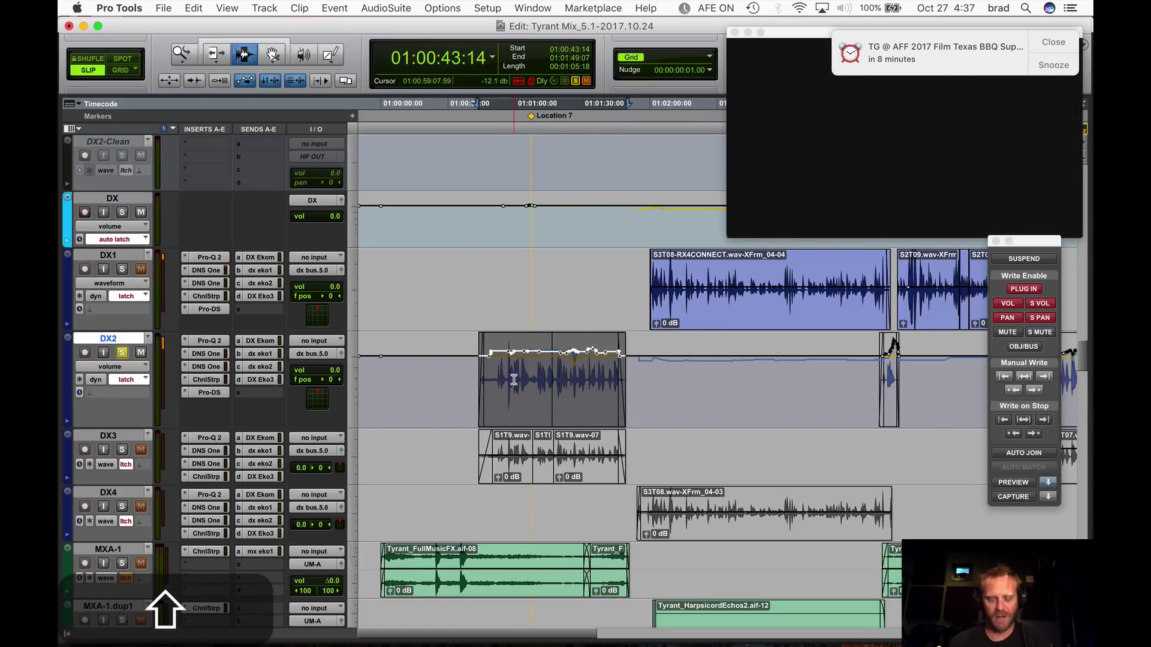
Toggle the DX2 track view between volume automation and waveform, ending on waveform.
{"action": "key", "text": "shift+minus"}
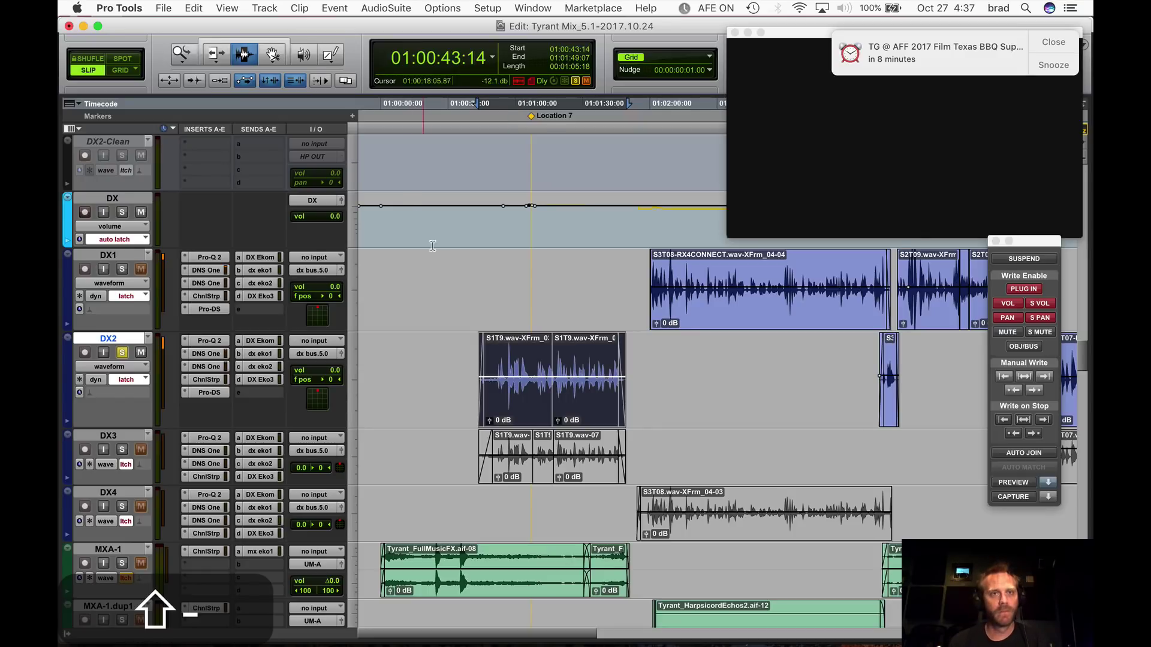
{"action": "key", "text": "minus"}
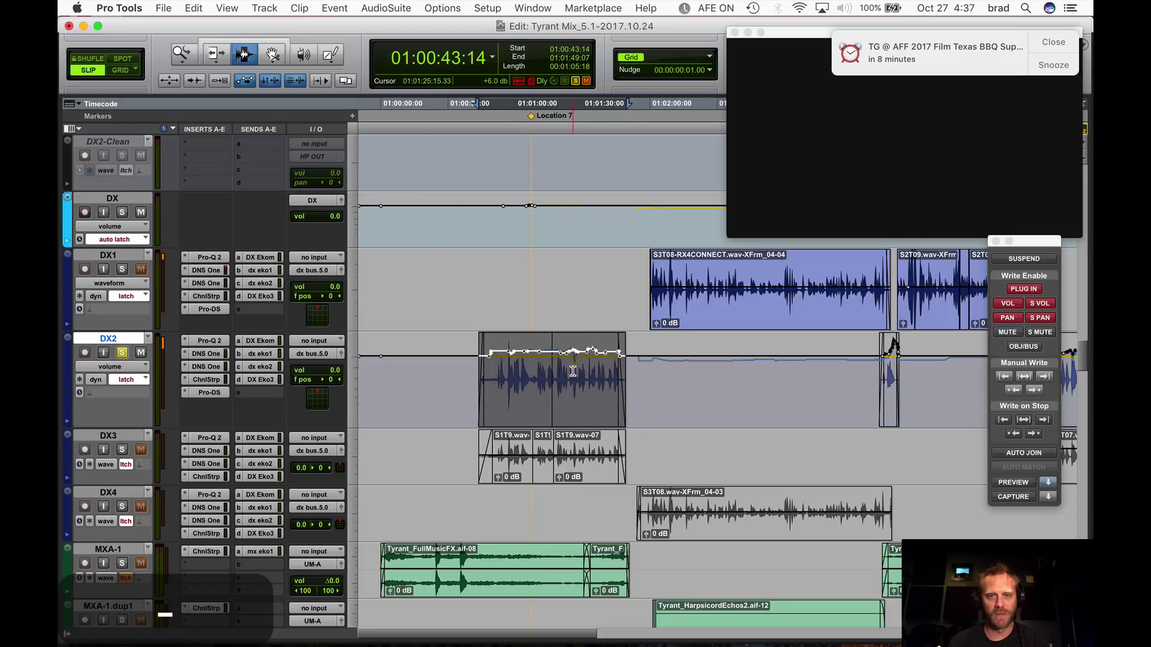
{"action": "key", "text": "minus"}
{"action": "key", "text": "minus"}
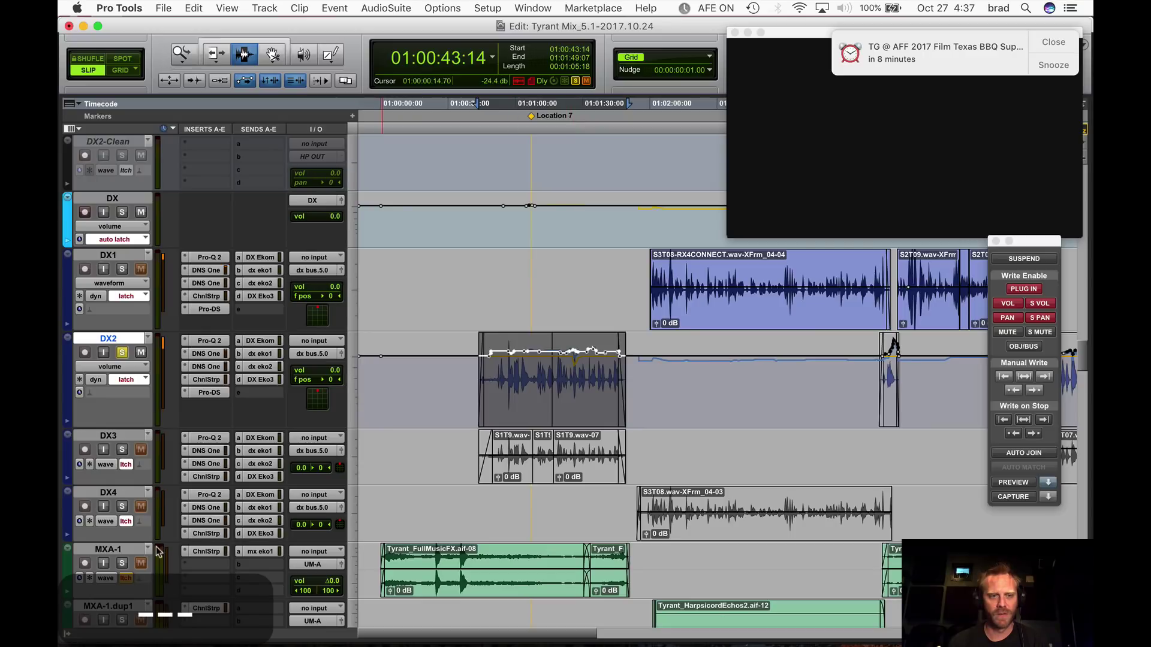
{"action": "key", "text": "minus"}
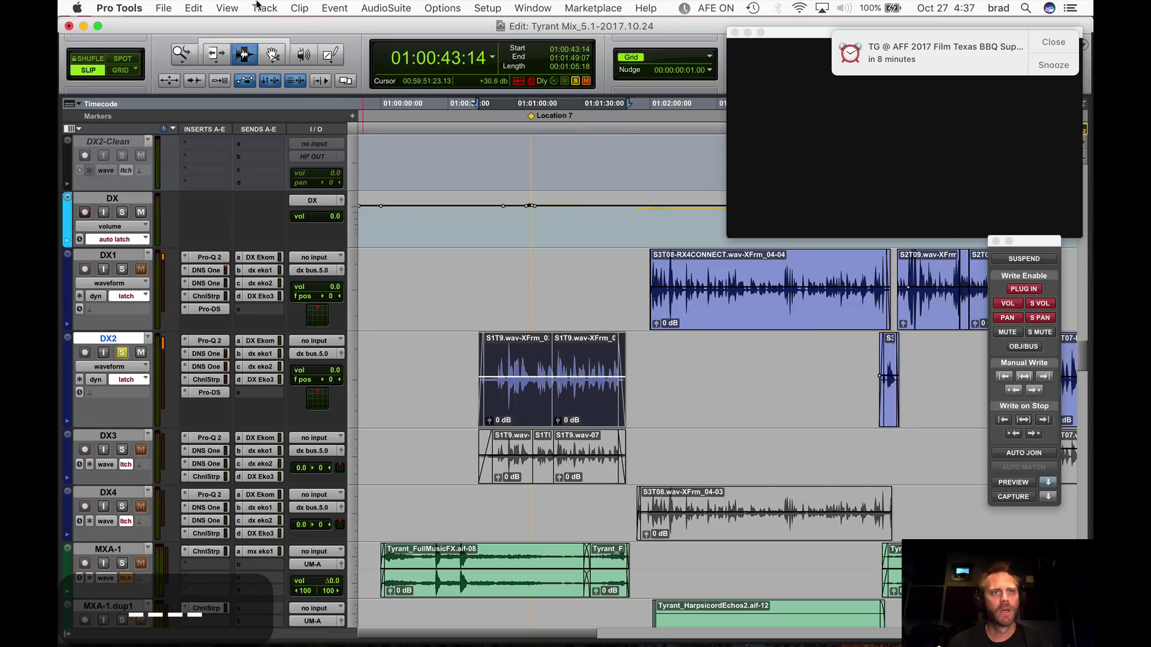
Copy all automation from the selected DX2 clips with Copy Special and paste it with Paste Special onto the S3T08-RX4CONNECT clip on DX1.
{"action": "left_click", "coordinate": [193, 8]}
{"action": "mouse_move", "coordinate": [256, 159]}
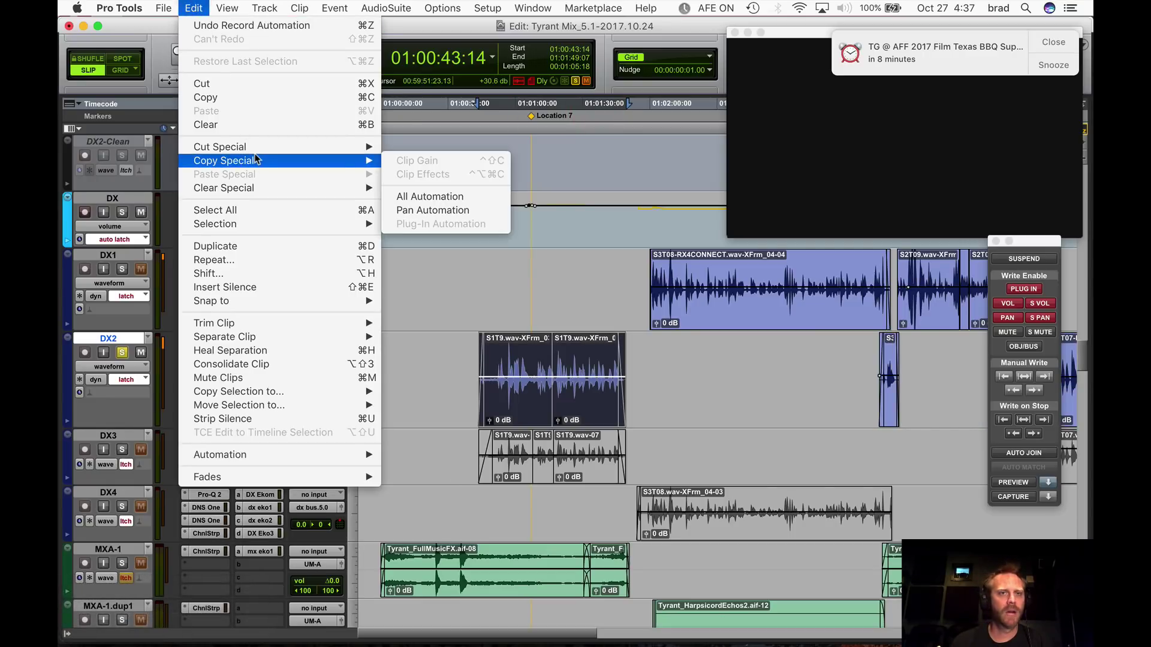
{"action": "left_click", "coordinate": [448, 199]}
{"action": "double_click", "coordinate": [753, 290]}
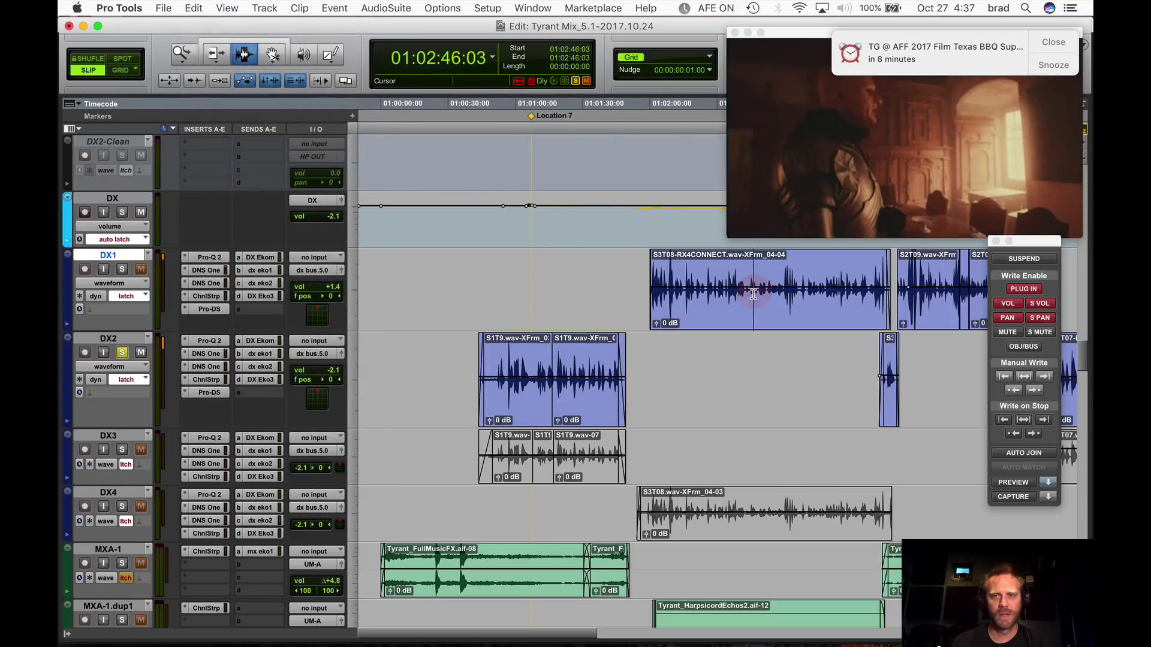
{"action": "left_click", "coordinate": [193, 8]}
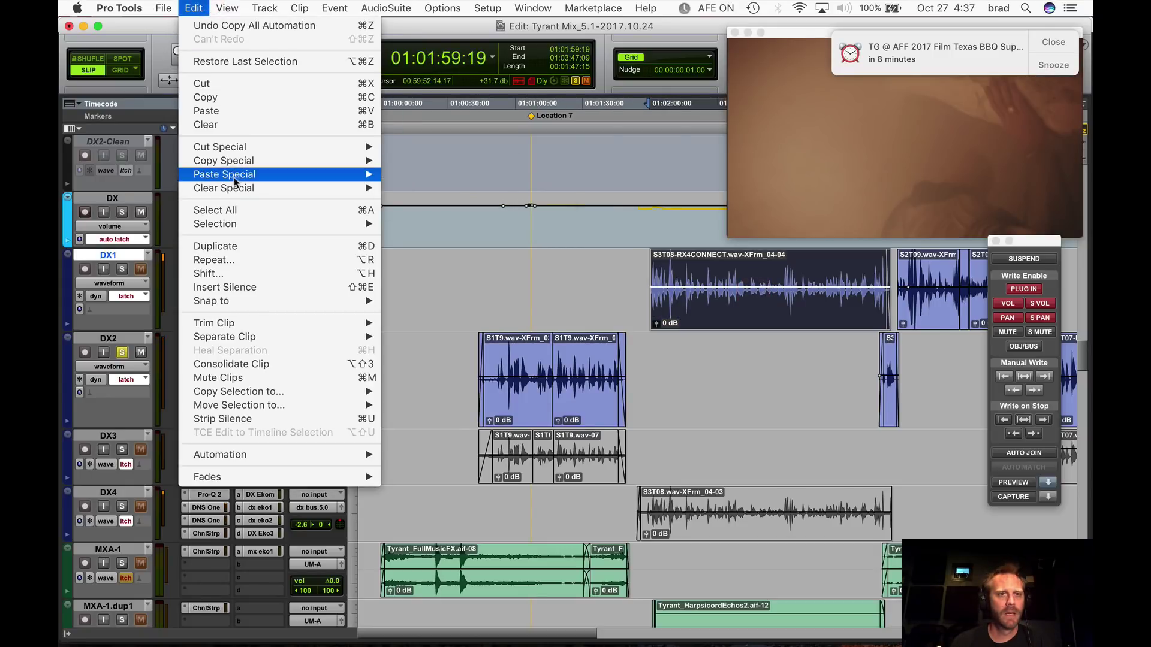
{"action": "mouse_move", "coordinate": [336, 179]}
{"action": "left_click", "coordinate": [468, 190]}
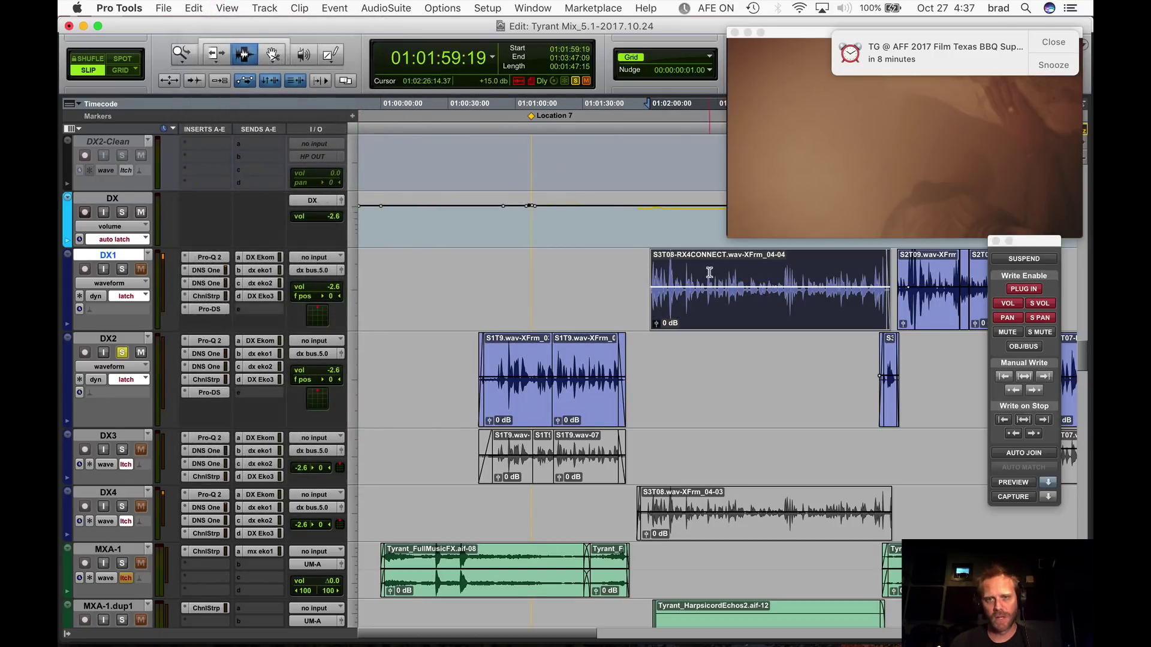
Inspect DX2's first DNS One with the cursor at positions on DX1 and DX2, and undo the last automation paste.
{"action": "left_click", "coordinate": [710, 273]}
{"action": "left_click", "coordinate": [698, 281]}
{"action": "left_click", "coordinate": [206, 270]}
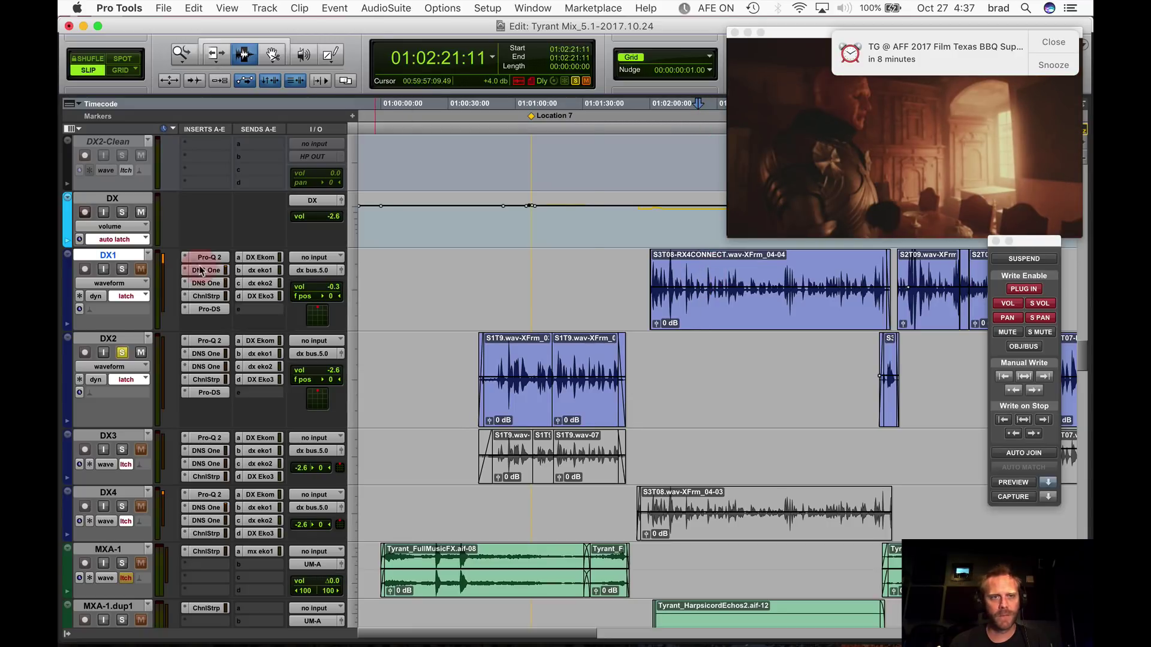
{"action": "left_click", "coordinate": [554, 399]}
{"action": "left_click", "coordinate": [212, 357]}
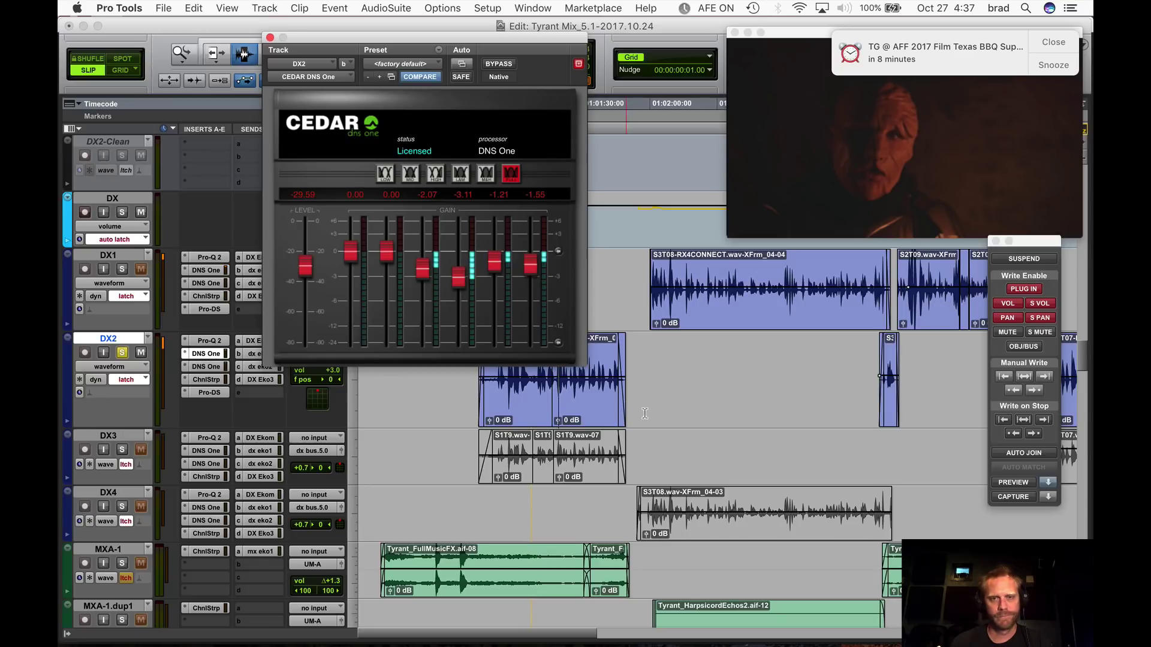
{"action": "left_click", "coordinate": [271, 37]}
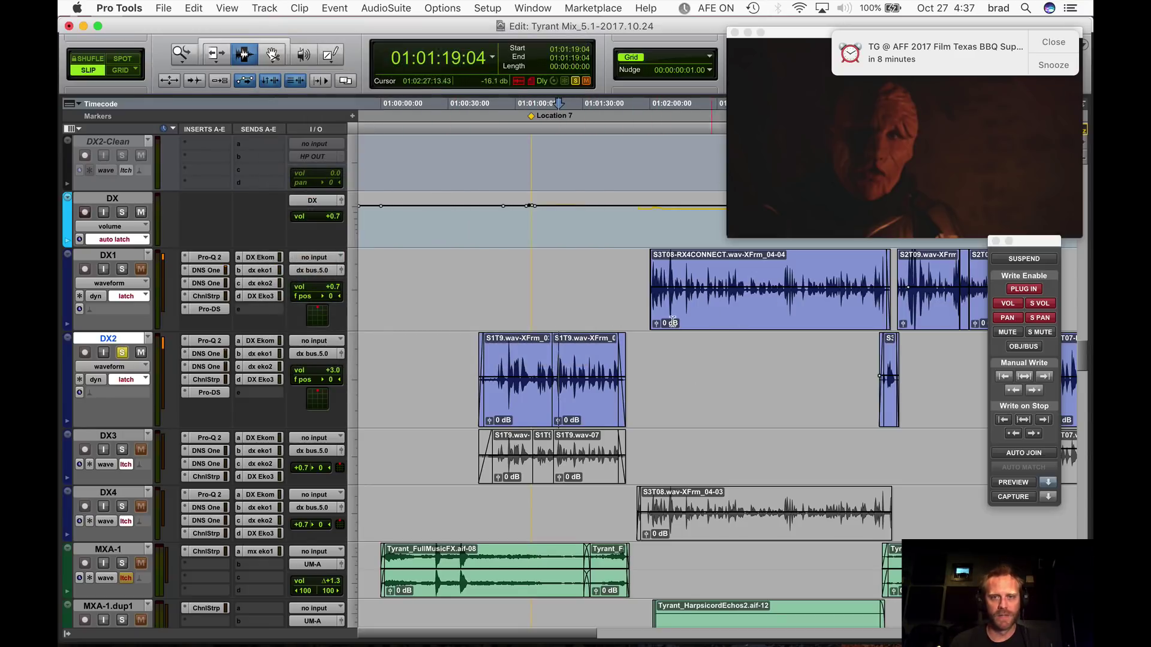
{"action": "left_click", "coordinate": [212, 355]}
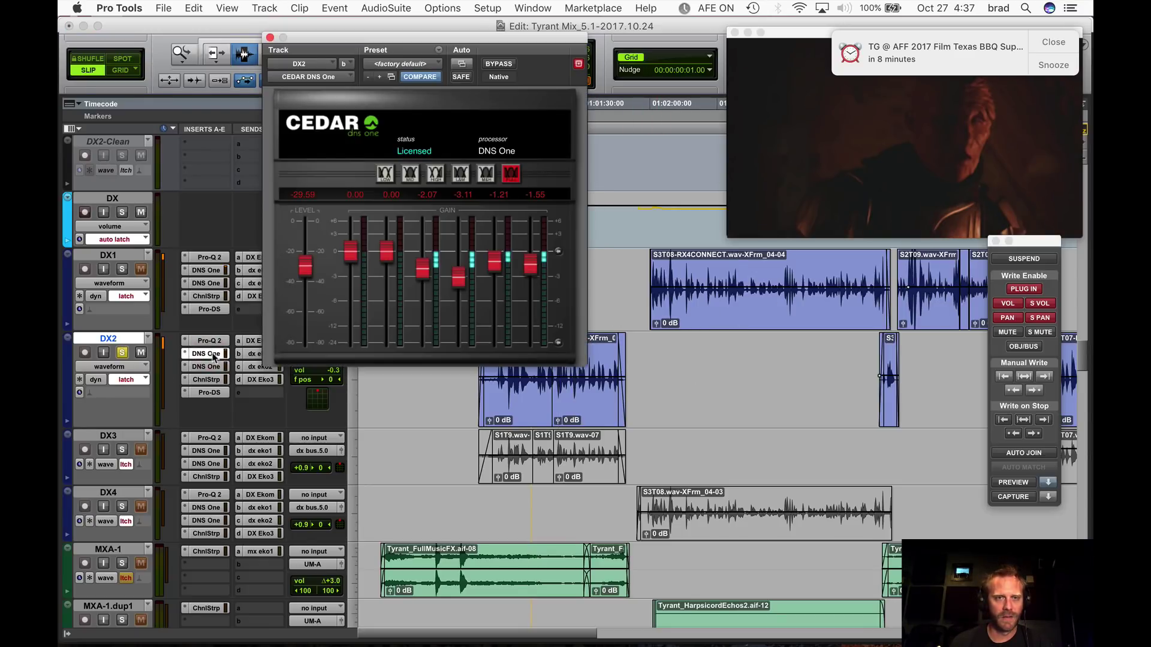
{"action": "left_click", "coordinate": [691, 288]}
{"action": "key", "text": "super+z"}
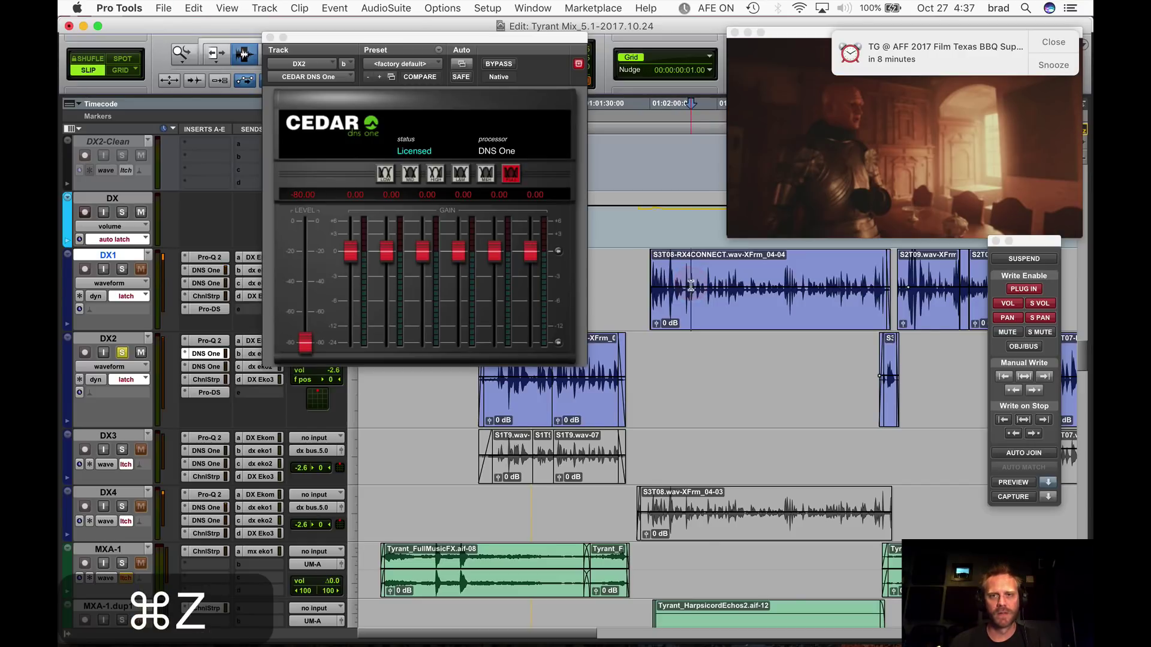
Compare the first DNS One on DX1 and DX2, capture DX2's settings at a position inside its first clip, and close the plug-in window.
{"action": "left_click", "coordinate": [205, 271]}
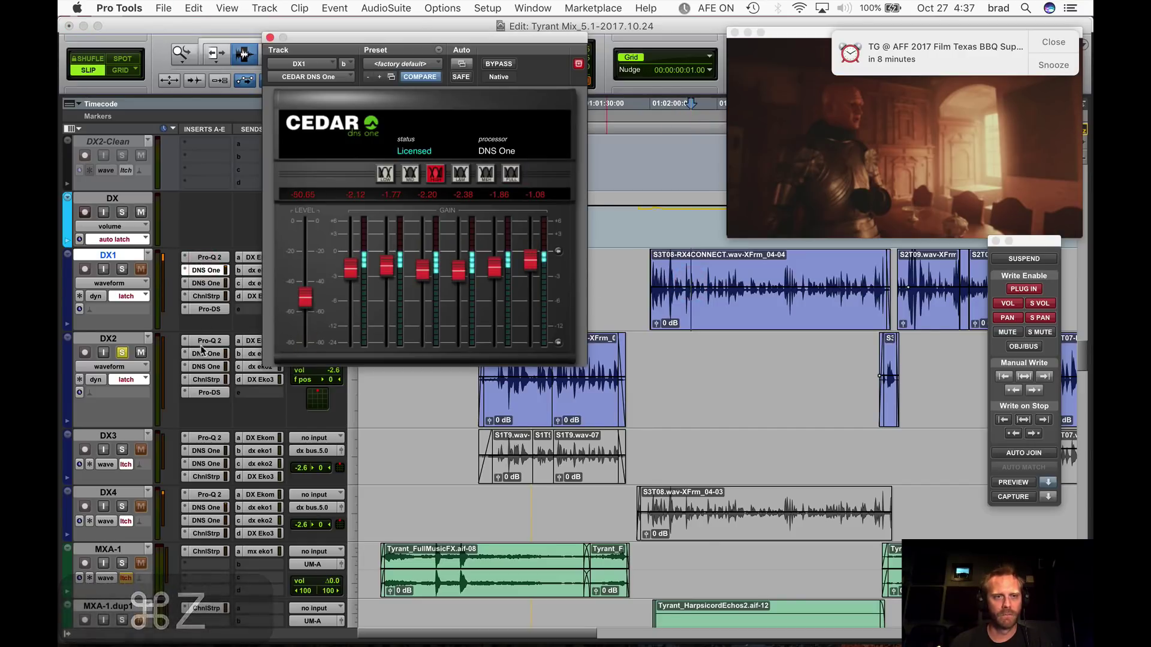
{"action": "left_click", "coordinate": [497, 423]}
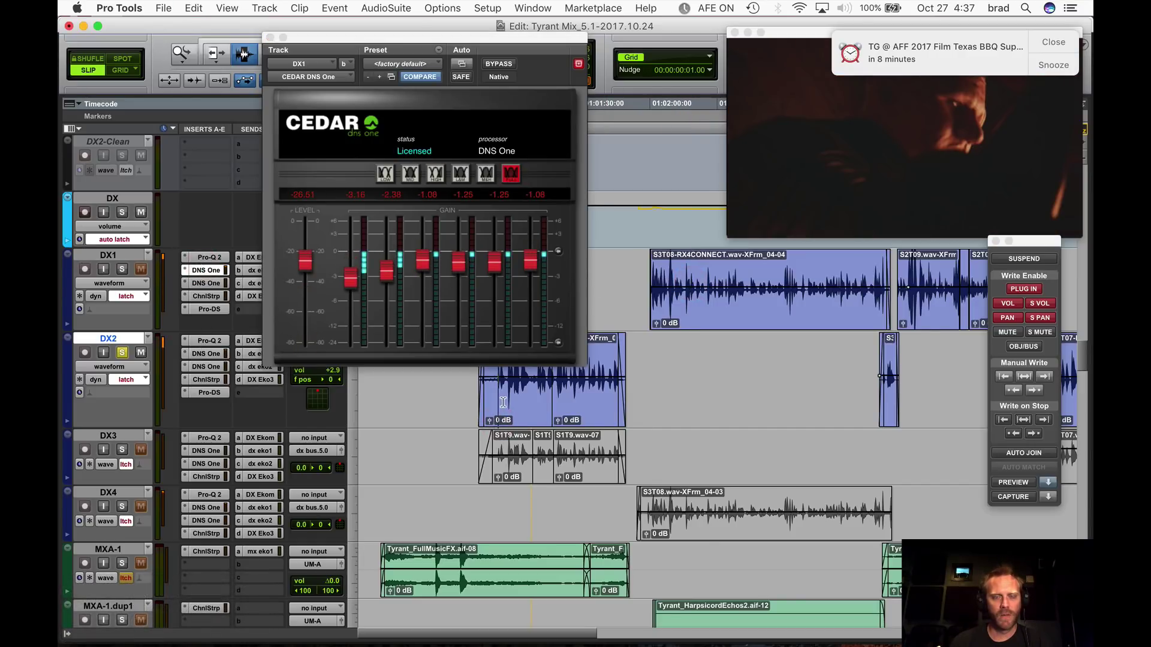
{"action": "left_click", "coordinate": [206, 354]}
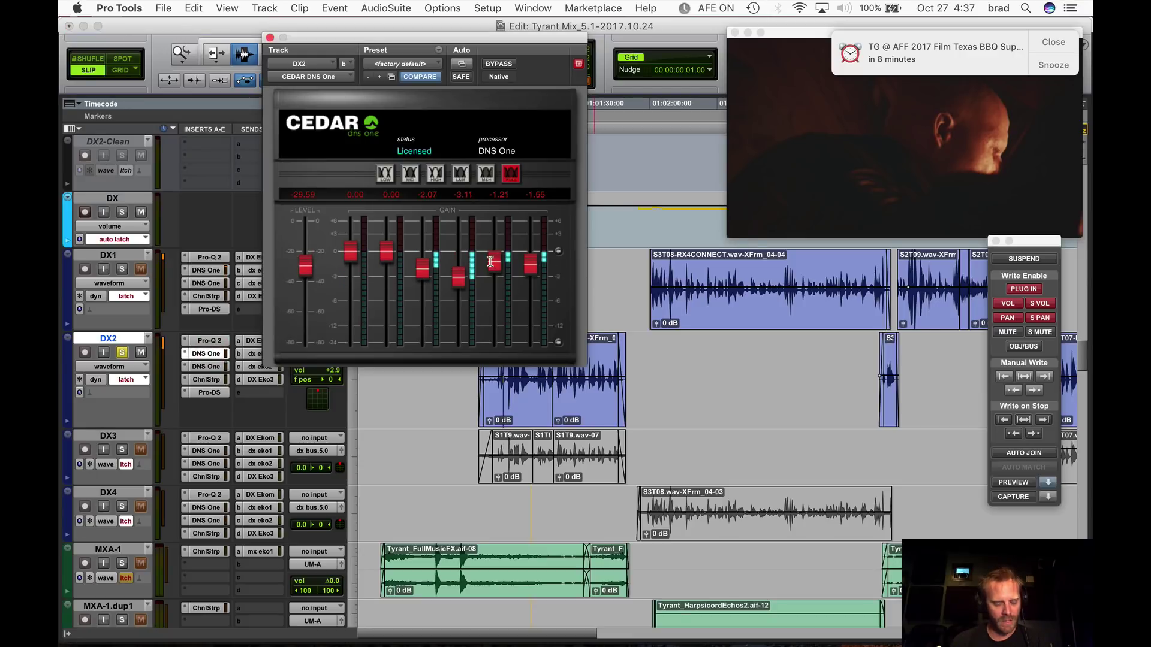
{"action": "key", "text": "shift+super+v"}
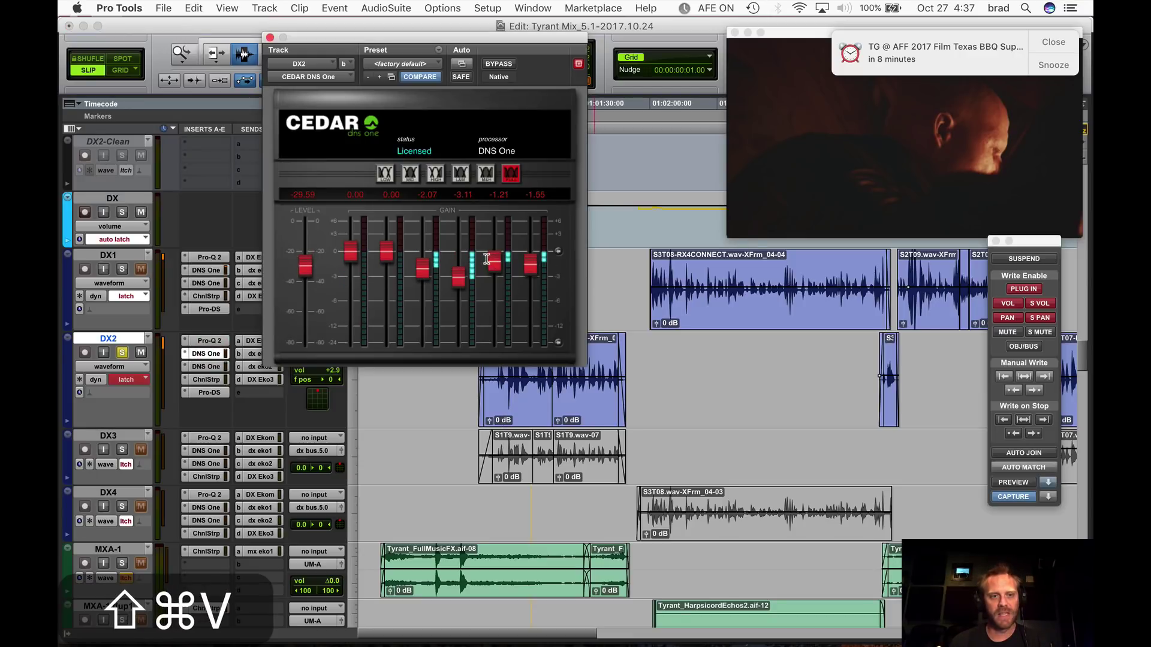
{"action": "key", "text": "shift+super+c"}
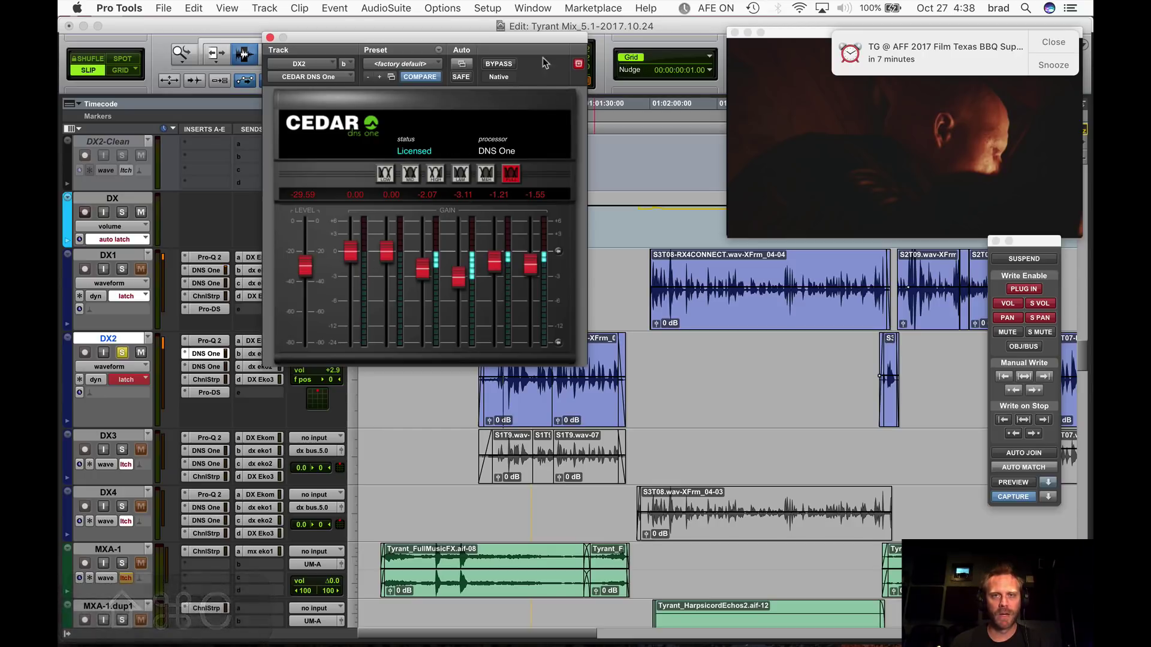
{"action": "left_click", "coordinate": [271, 38]}
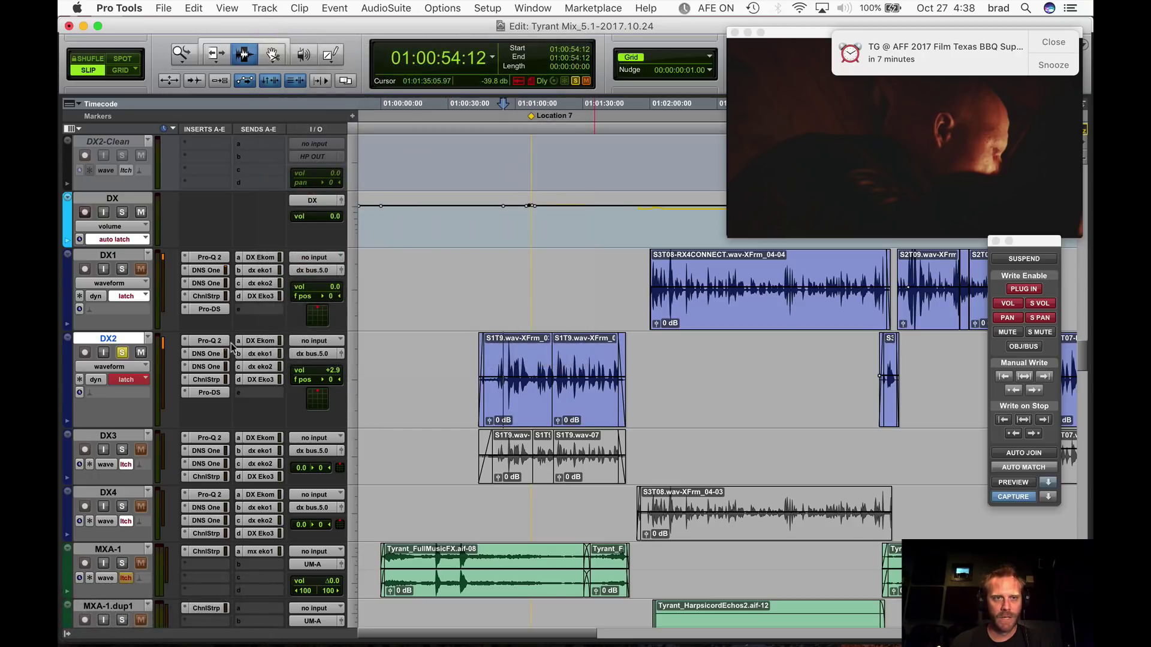
Open DX1's first DNS One and punch the captured settings in over the selected S3T08-RX4CONNECT clip.
{"action": "left_click", "coordinate": [213, 270]}
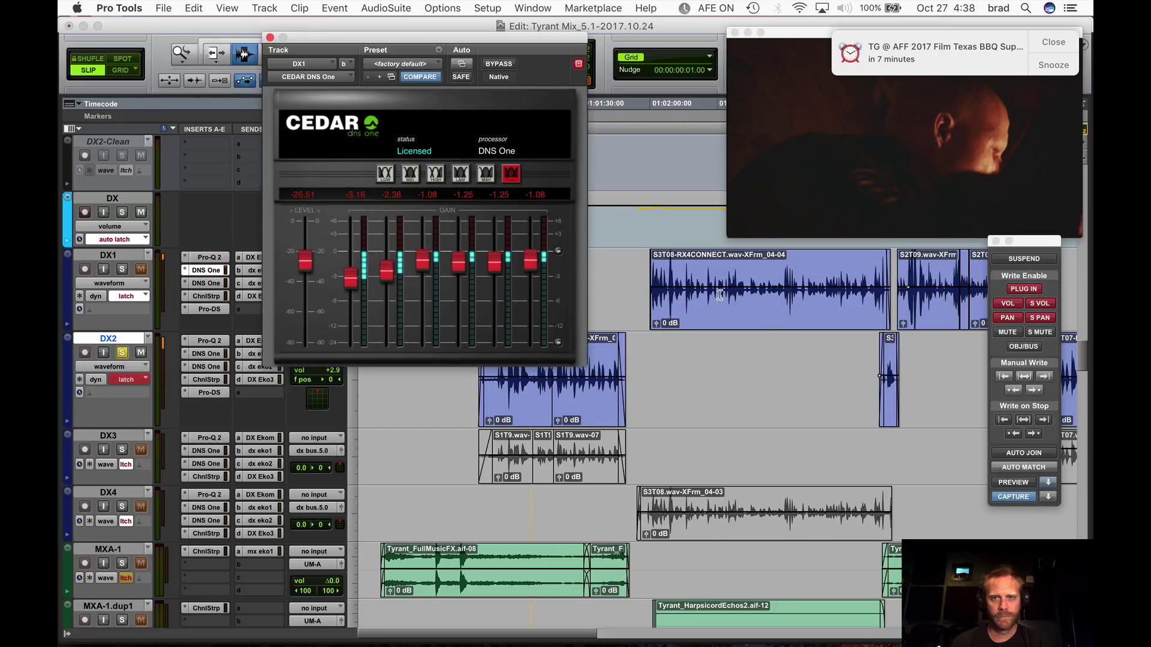
{"action": "key", "text": "shift+super+v"}
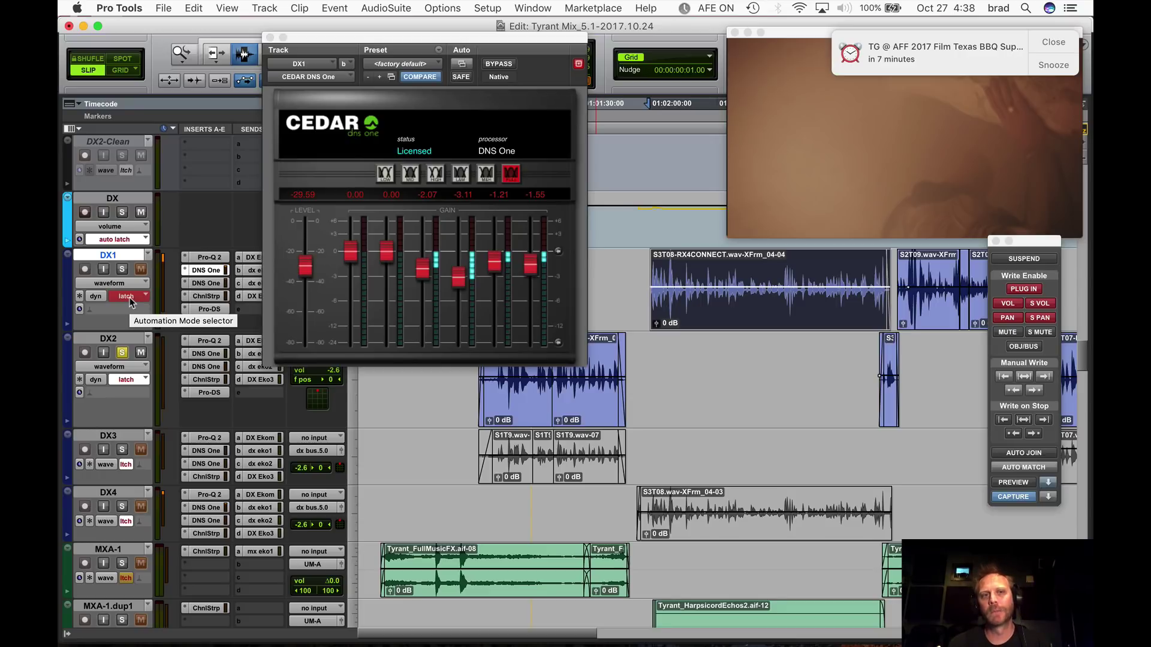
{"action": "left_click", "coordinate": [613, 282]}
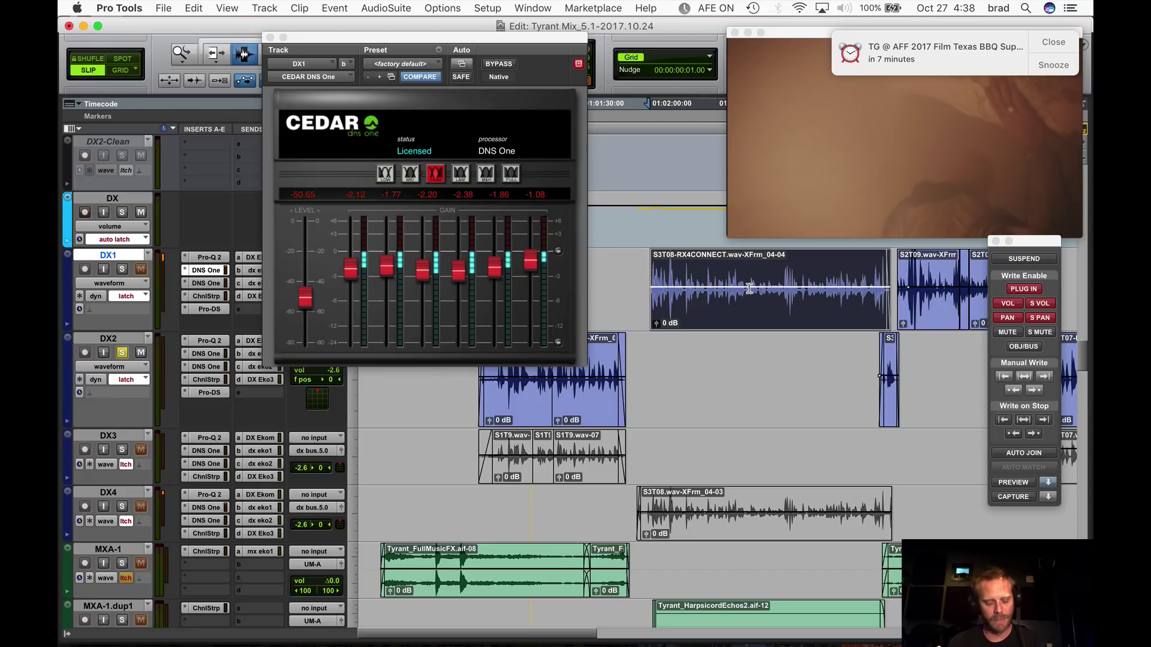
{"action": "key", "text": "shift+super+v"}
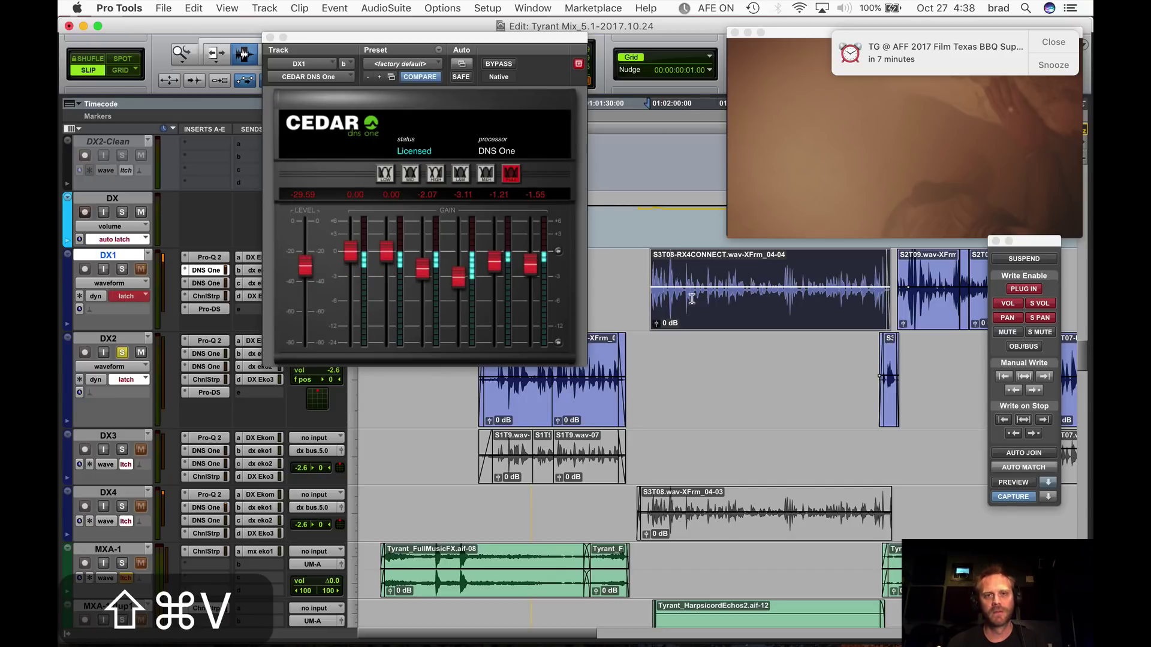
Lower the first two DNS One gains to -0.77 and -1.38 and manually write the settings across the whole DX1 selection.
{"action": "left_click_drag", "start_coordinate": [388, 252], "coordinate": [346, 259]}
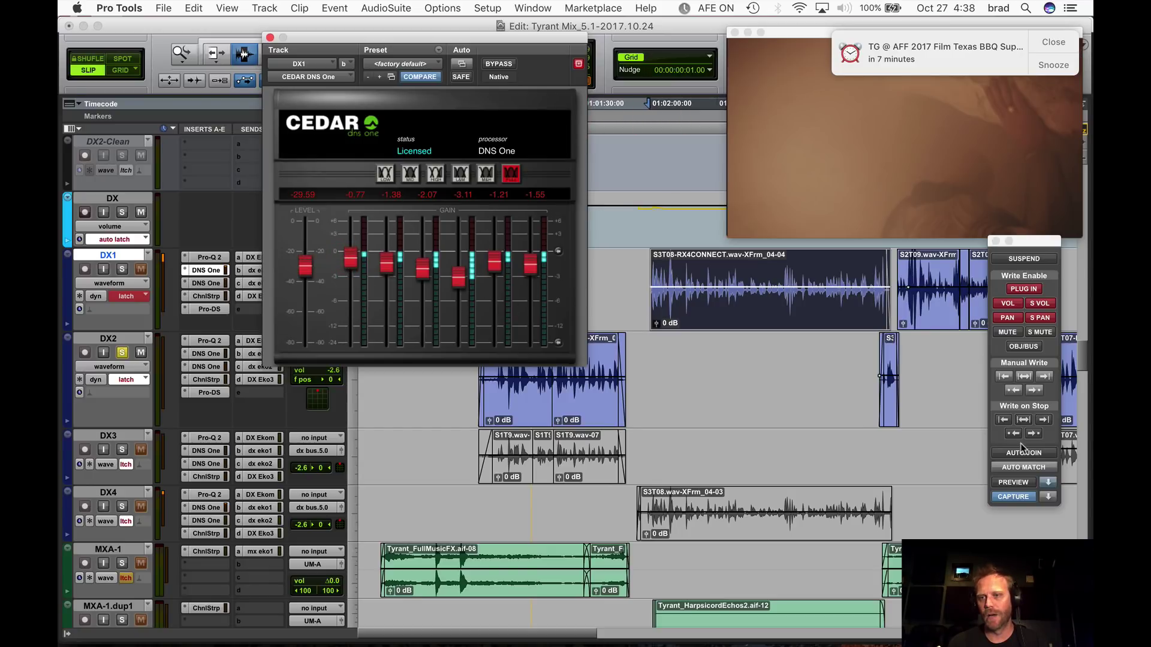
{"action": "left_click", "coordinate": [1024, 377]}
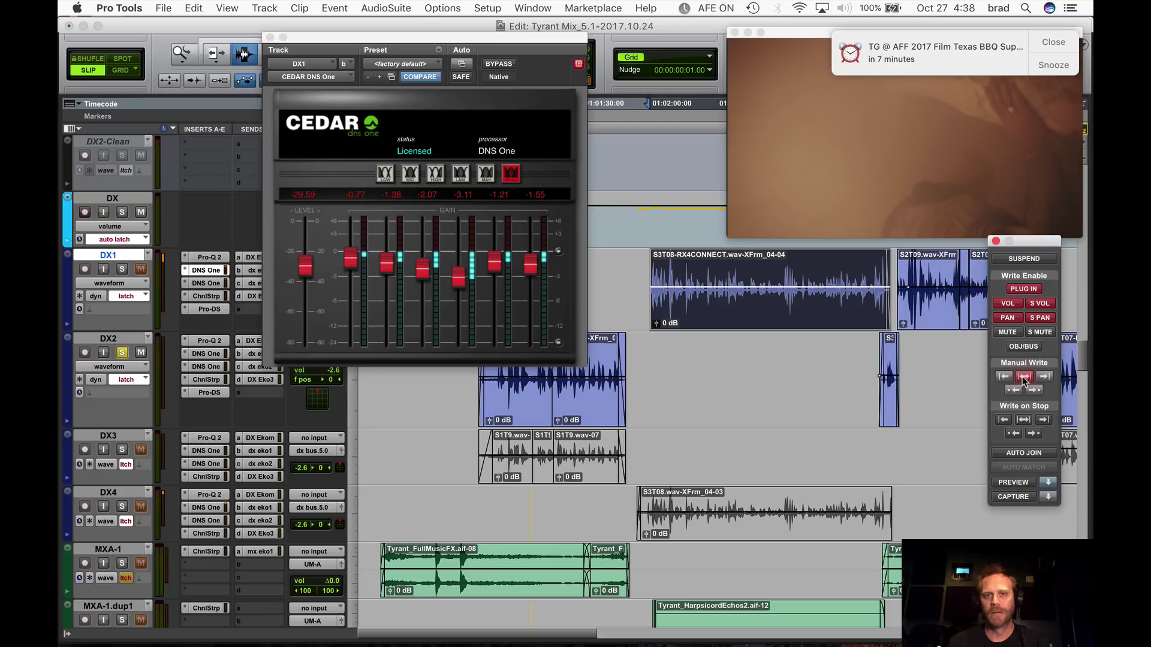
Check the written DNS One settings on DX1 against DX2 at positions along the DX1 clip, and close the plug-in window.
{"action": "left_click", "coordinate": [678, 340]}
{"action": "key", "text": "space"}
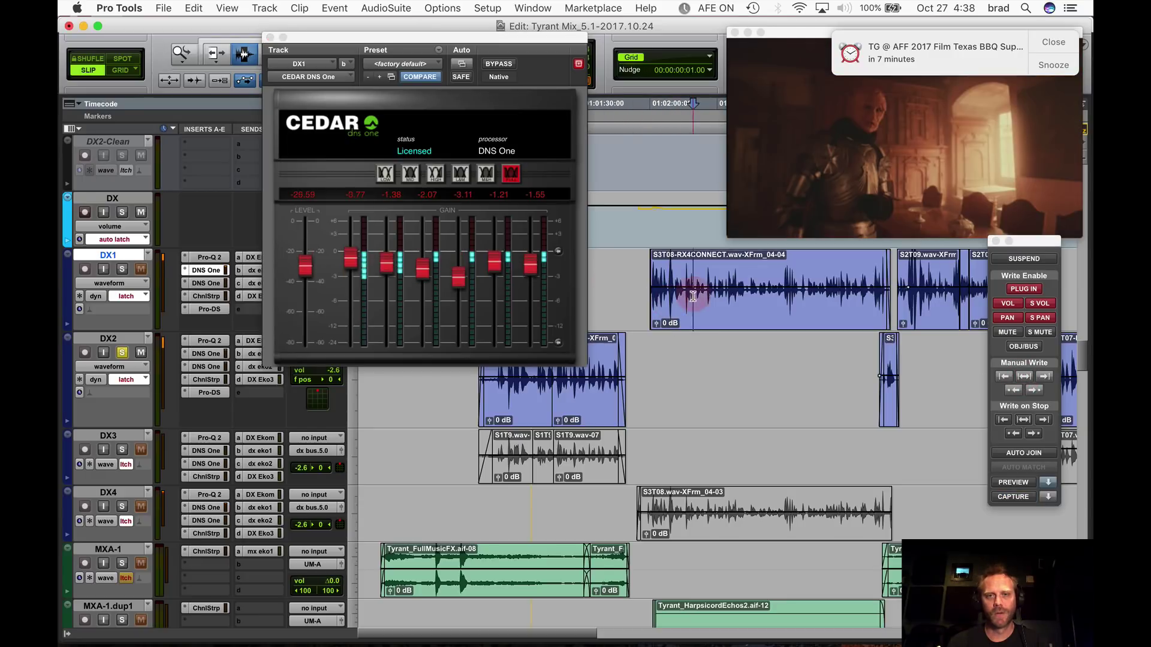
{"action": "left_click", "coordinate": [211, 354]}
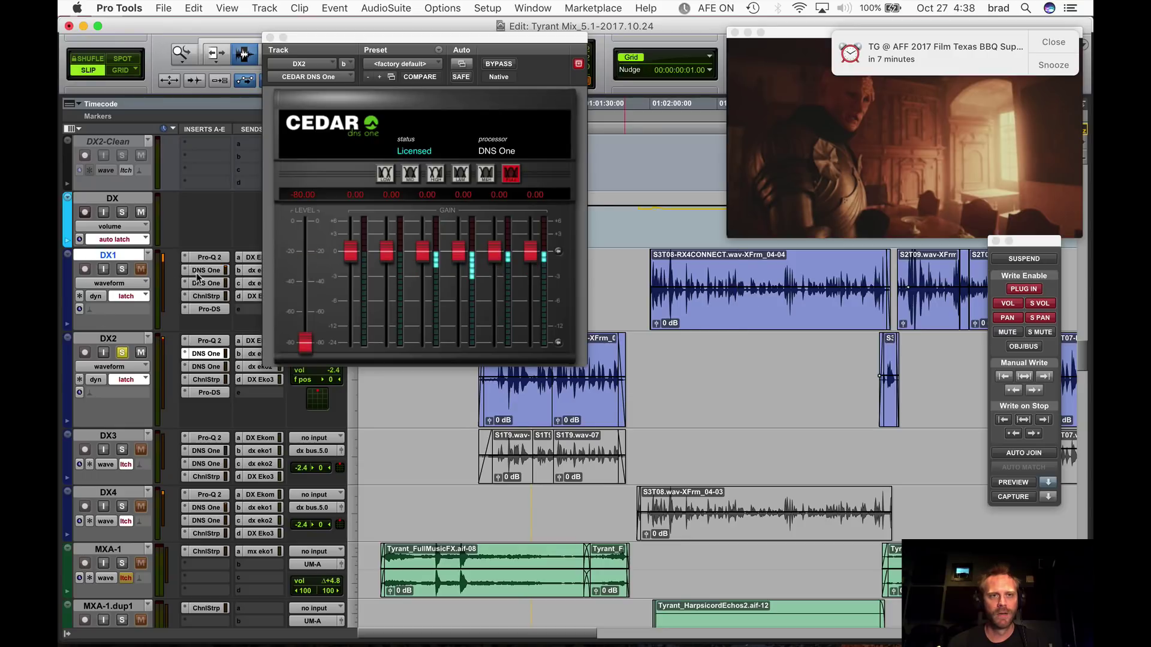
{"action": "left_click", "coordinate": [199, 271]}
{"action": "left_click", "coordinate": [652, 313]}
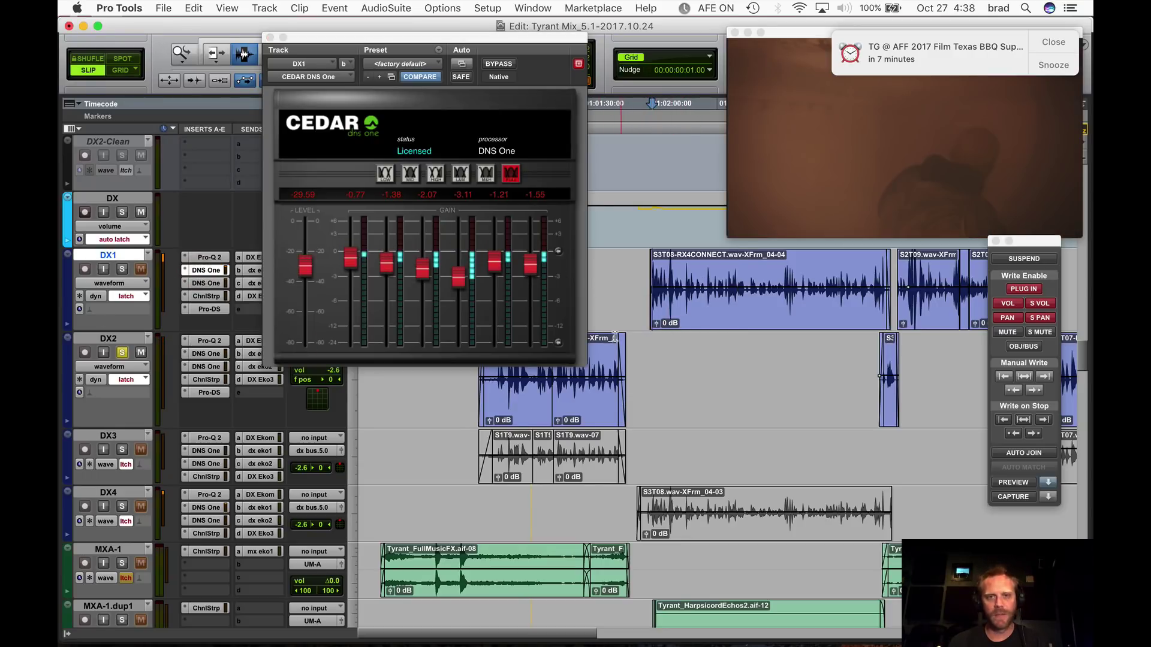
{"action": "left_click", "coordinate": [270, 37]}
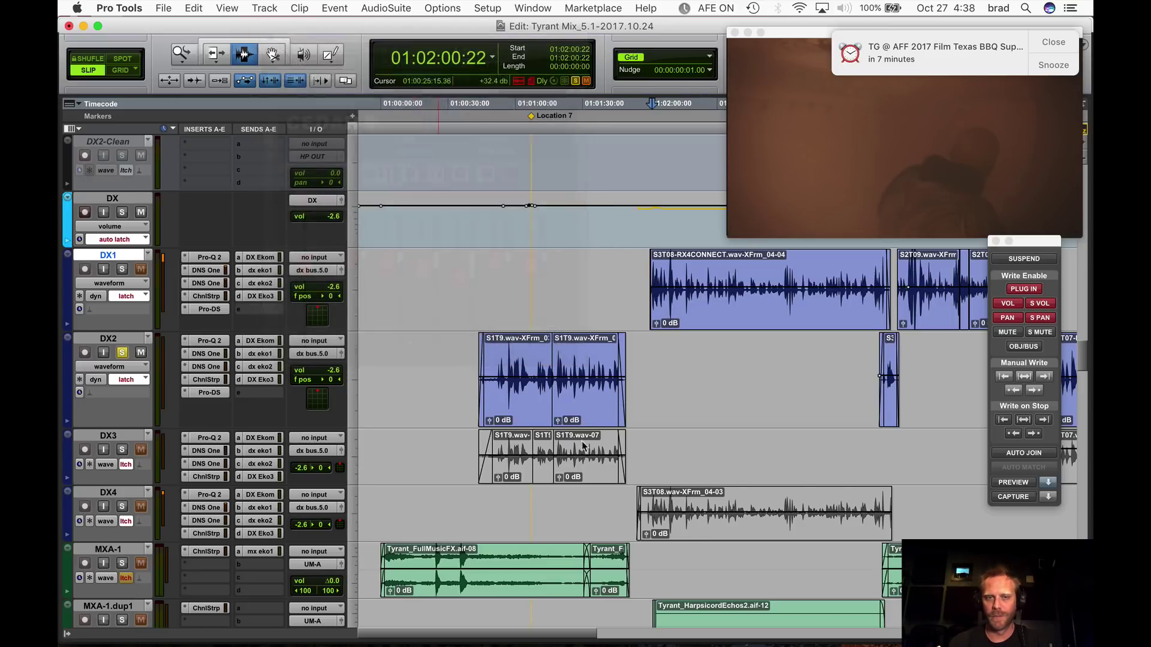
Place the cursor inside the first DX2 clip, open DX2's Channel Strip and move its window clear of the clips.
{"action": "left_click", "coordinate": [549, 362]}
{"action": "left_click", "coordinate": [559, 372]}
{"action": "key", "text": "t"}
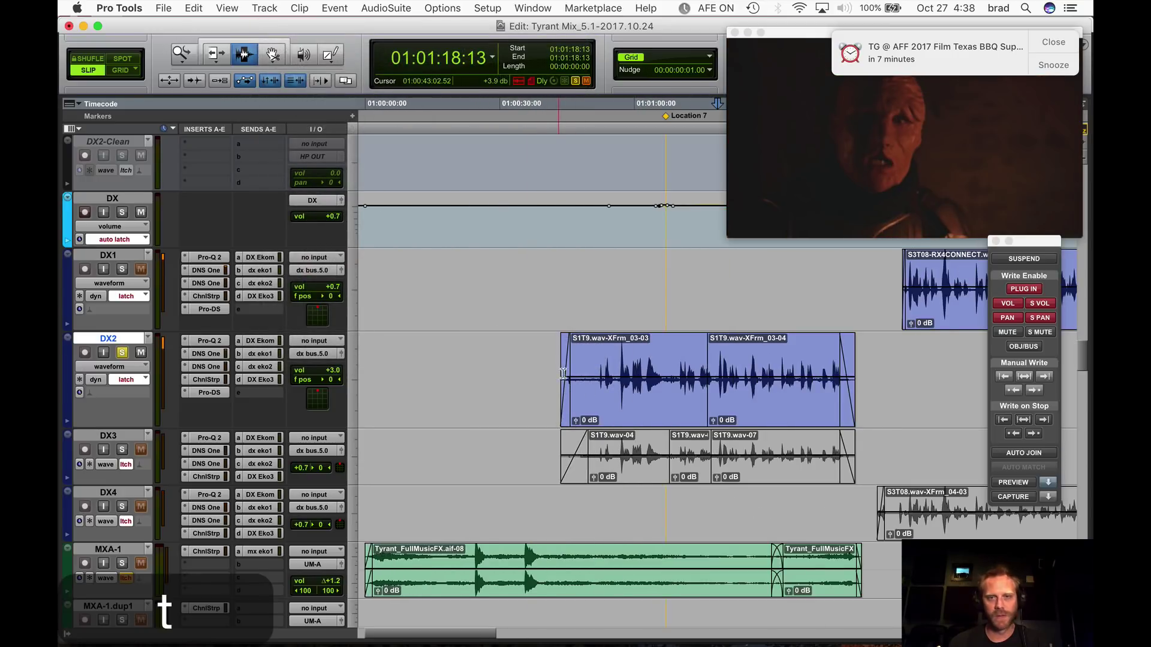
{"action": "left_click", "coordinate": [779, 369]}
{"action": "left_click", "coordinate": [611, 367]}
{"action": "left_click", "coordinate": [597, 367]}
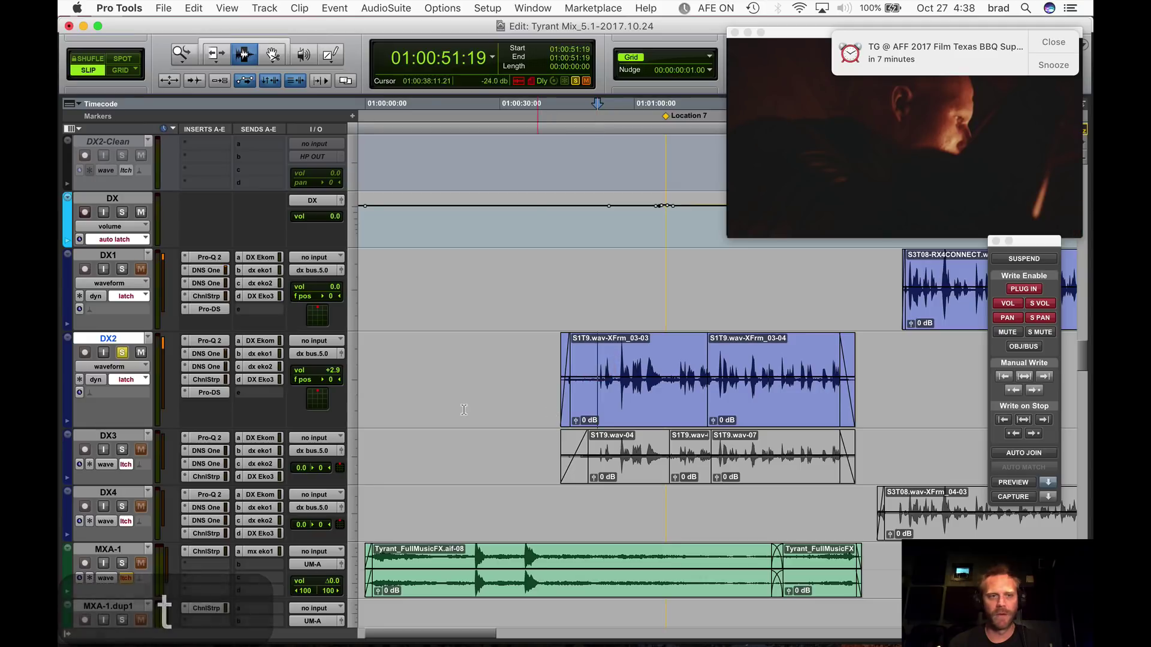
{"action": "left_click", "coordinate": [205, 381]}
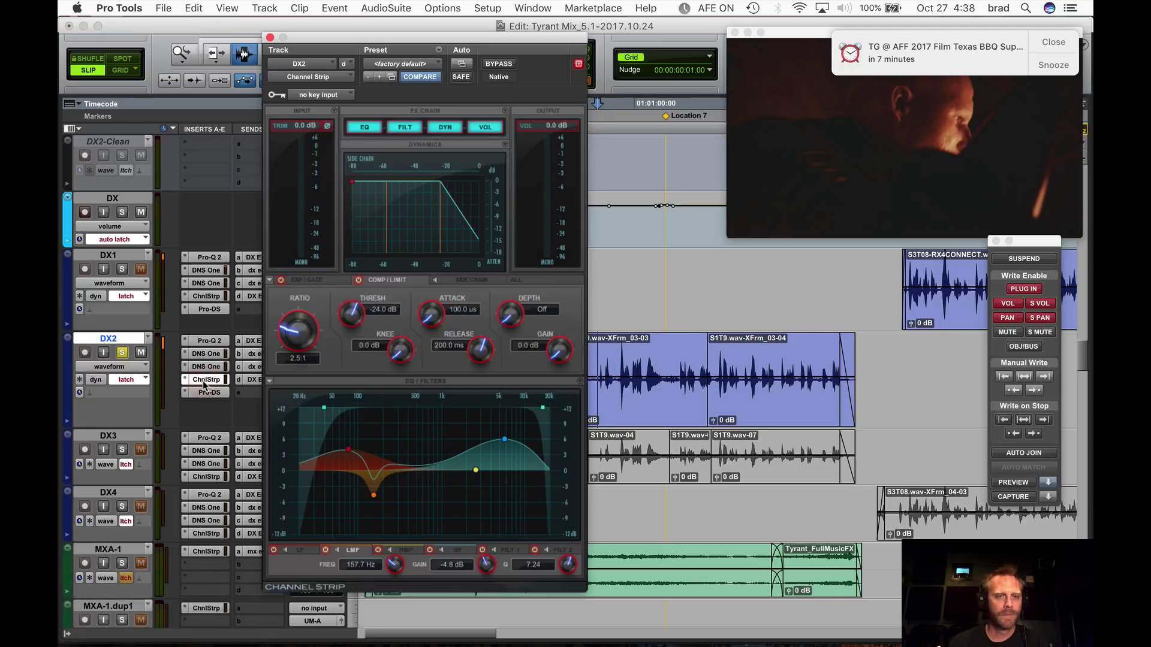
{"action": "left_click_drag", "start_coordinate": [480, 45], "coordinate": [396, 47]}
Play DX2 from its first clip, toggle its mute, set the HMF band to 1.6 kHz and 5.6 dB gain, and capture the change.
{"action": "left_click", "coordinate": [588, 370]}
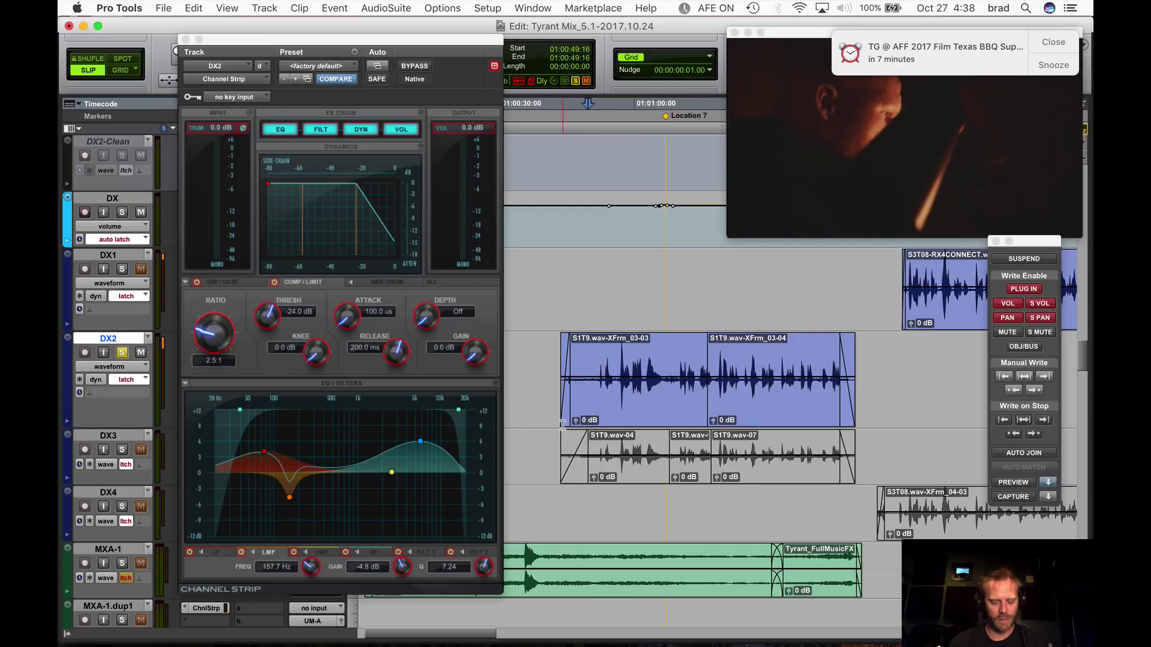
{"action": "key", "text": "space"}
{"action": "key", "text": "shift+m"}
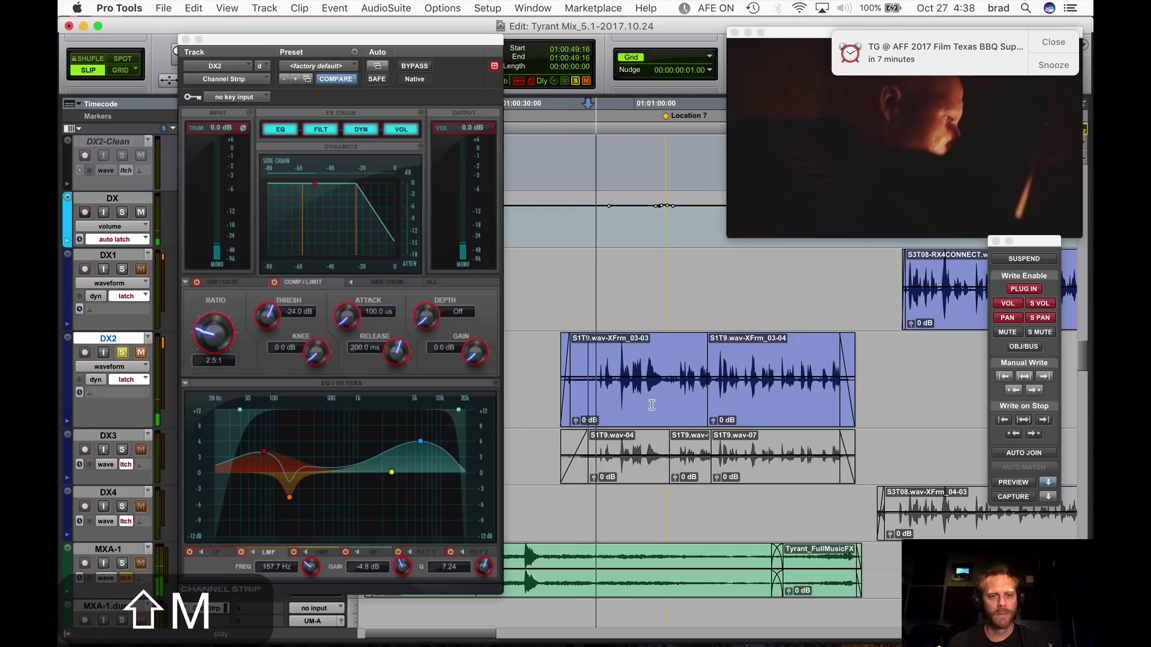
{"action": "left_click_drag", "start_coordinate": [391, 472], "coordinate": [373, 443]}
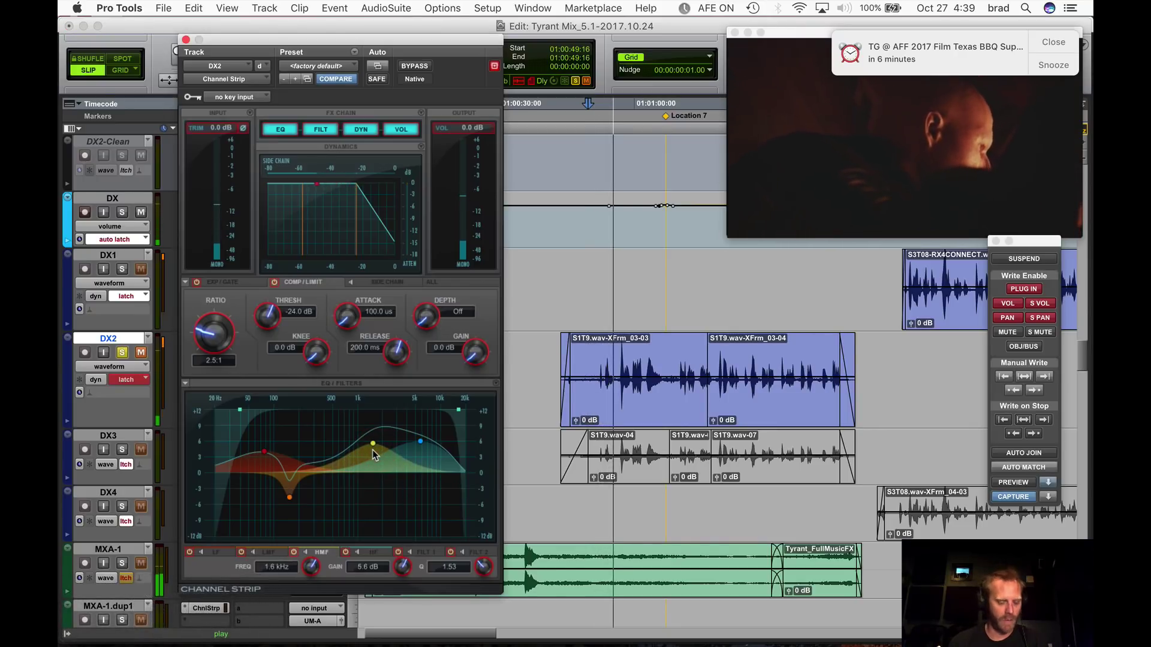
{"action": "key", "text": "shift+super+c"}
{"action": "key", "text": "space"}
Select both DX2 clips, punch in the captured Channel Strip EQ and manually write it across the whole selection.
{"action": "left_click", "coordinate": [624, 376]}
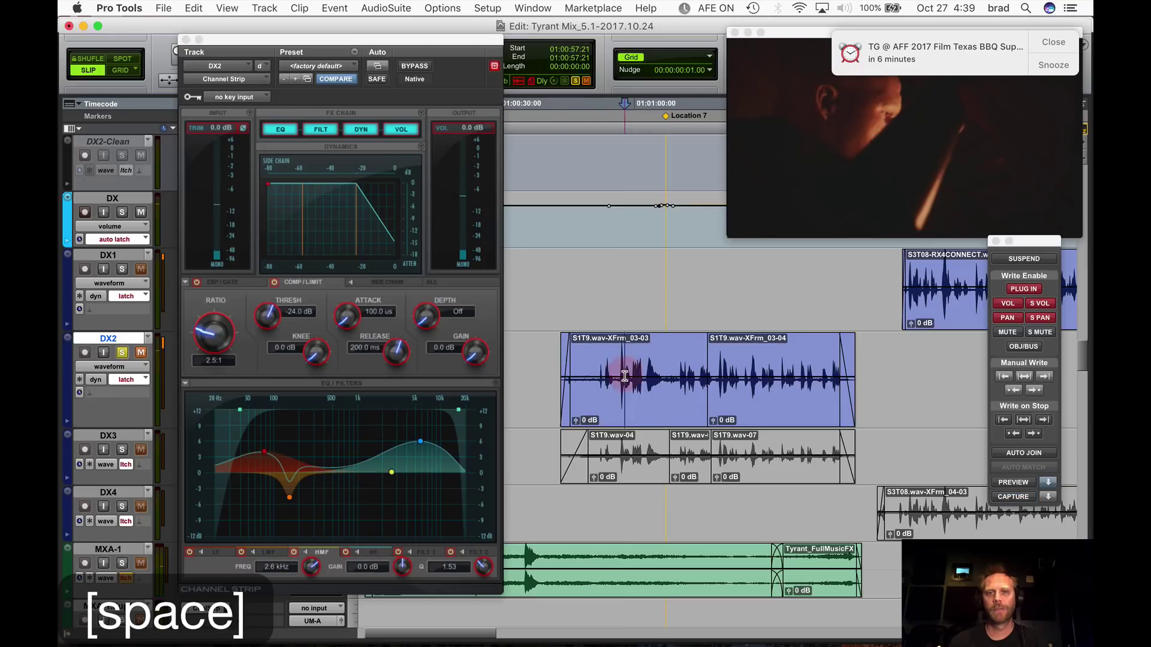
{"action": "double_click", "coordinate": [625, 376]}
{"action": "double_click", "coordinate": [750, 394], "text": "shift"}
{"action": "key", "text": "shift+super+v"}
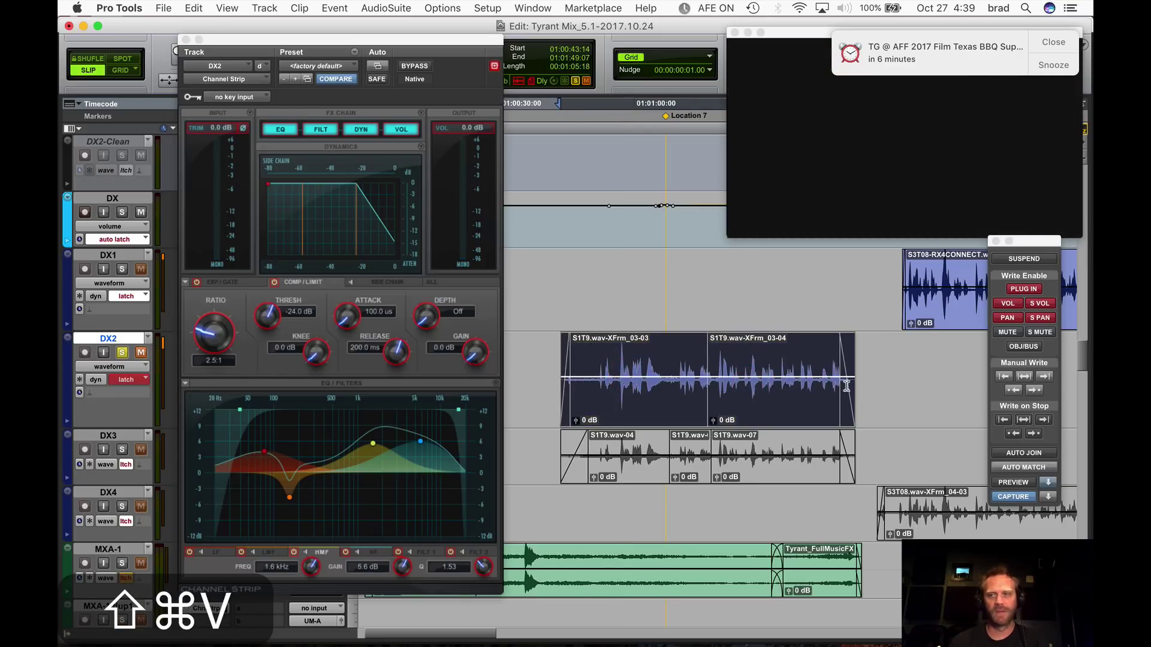
{"action": "left_click", "coordinate": [1025, 378]}
Check the written HMF boost in the Channel Strip at positions inside and outside the DX2 clips.
{"action": "left_click", "coordinate": [707, 393]}
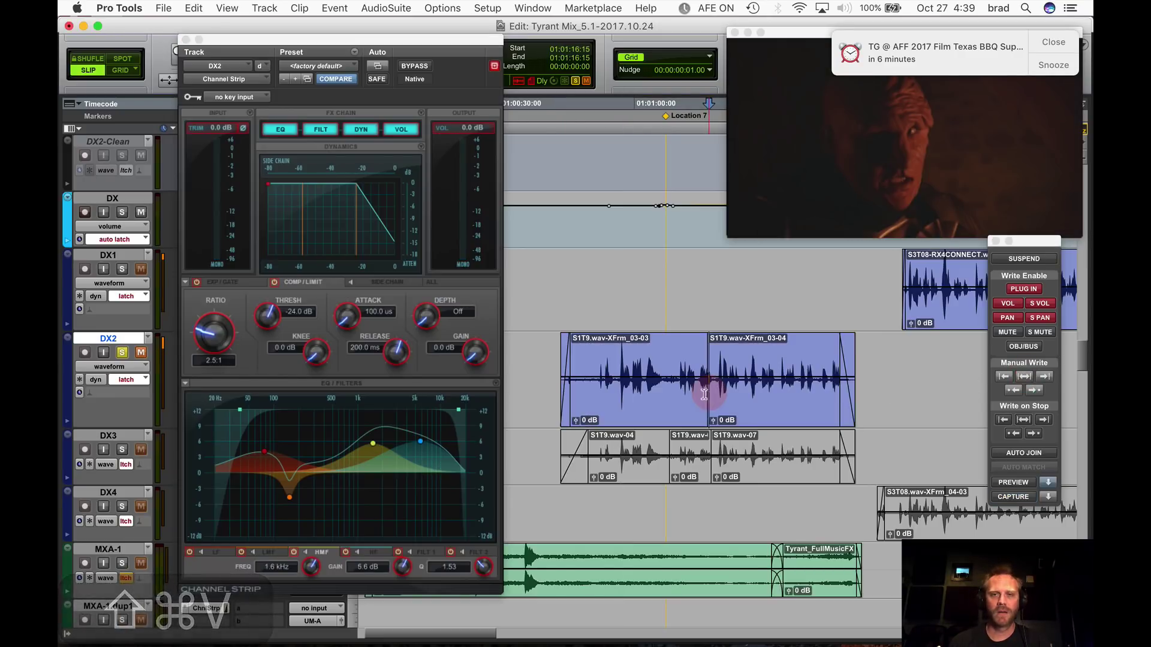
{"action": "left_click", "coordinate": [529, 381]}
{"action": "left_click", "coordinate": [655, 371]}
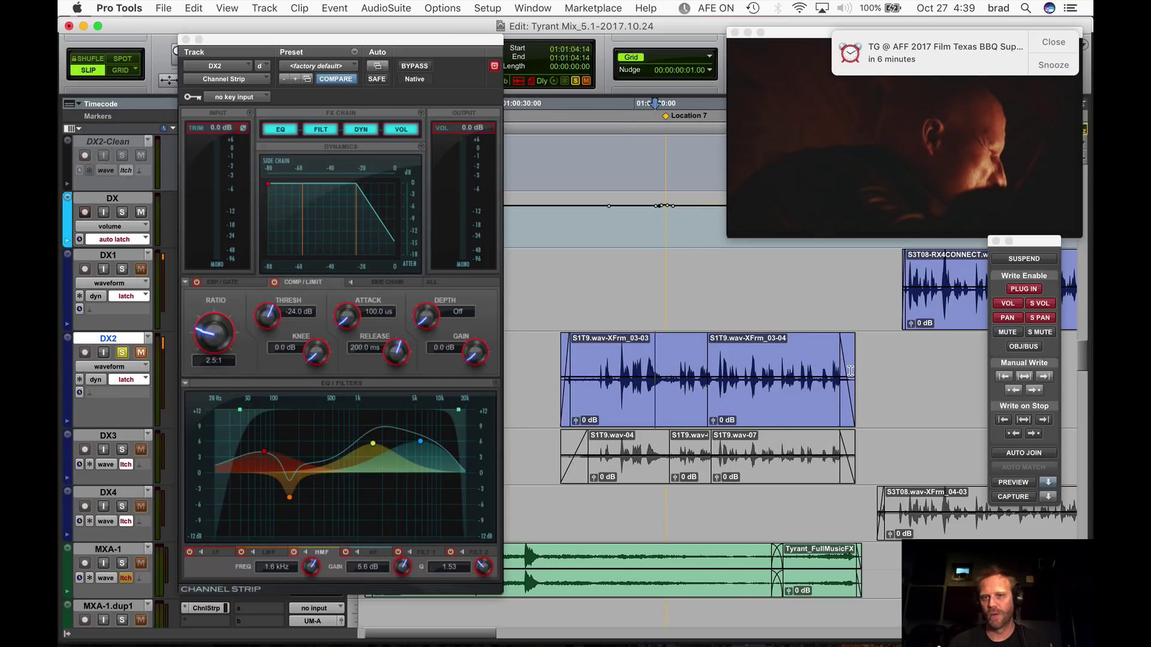
Play DX2 from inside its first clip and set the Channel Strip's HMF band to 1.1 kHz and 2.8 dB gain.
{"action": "left_click", "coordinate": [643, 377]}
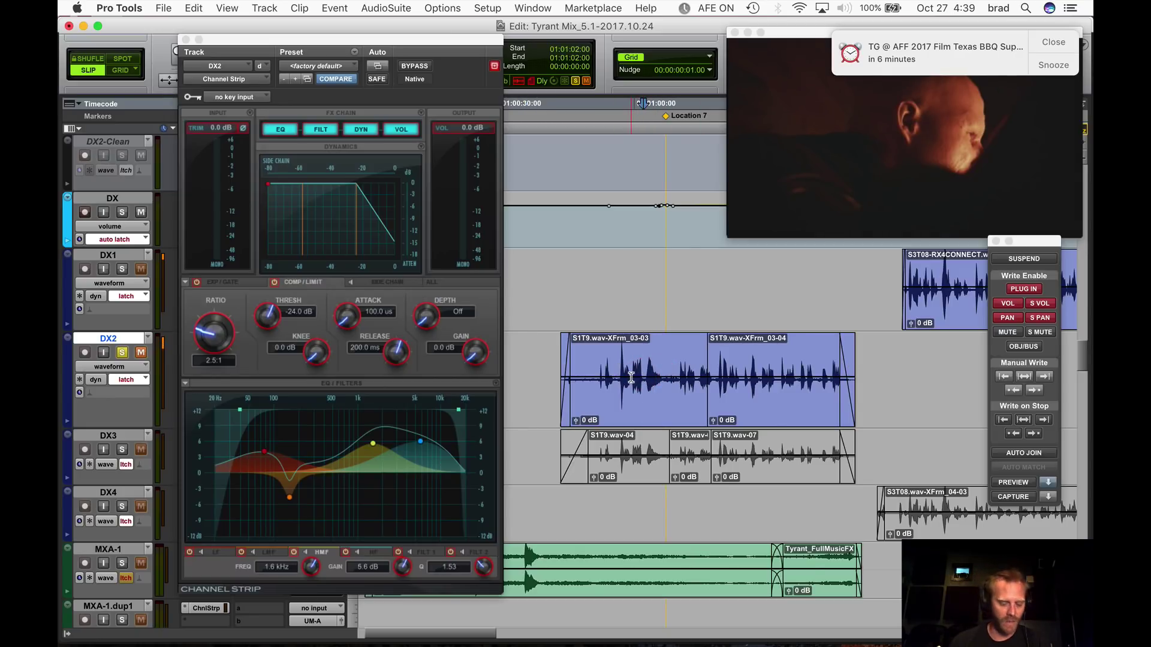
{"action": "key", "text": "space"}
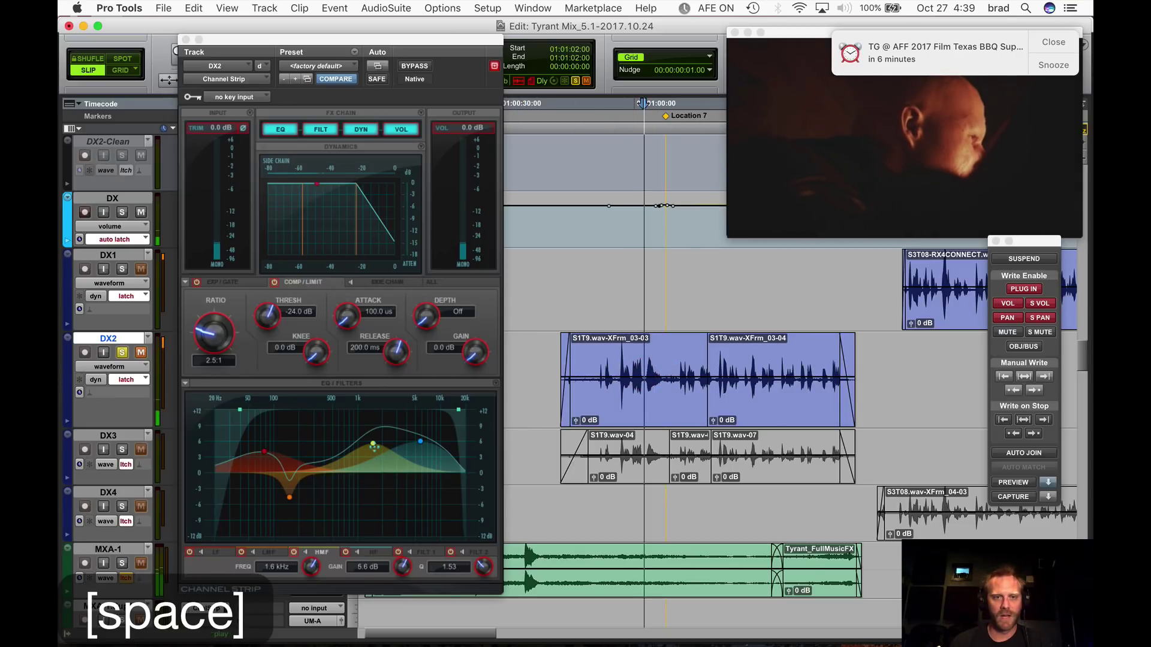
{"action": "left_click_drag", "start_coordinate": [372, 444], "coordinate": [361, 459]}
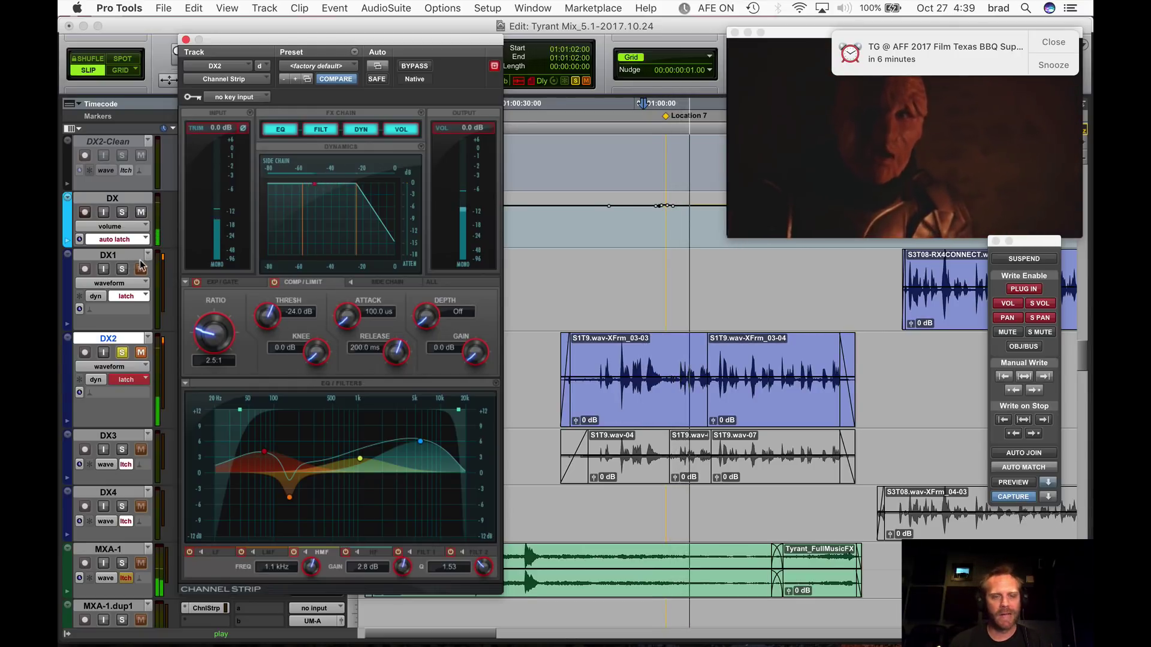
Set the HMF band in DX1's Channel Strip to 789.5 Hz and -7.3 dB gain, and capture the changes.
{"action": "left_click_drag", "start_coordinate": [214, 40], "coordinate": [349, 37]}
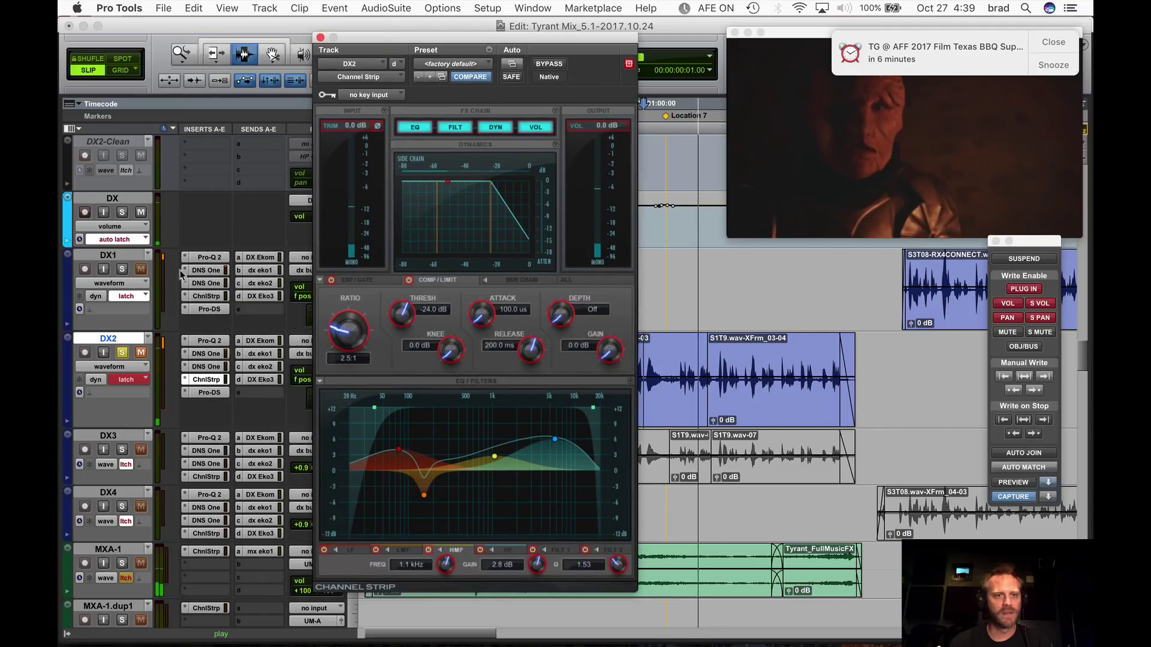
{"action": "left_click", "coordinate": [206, 296]}
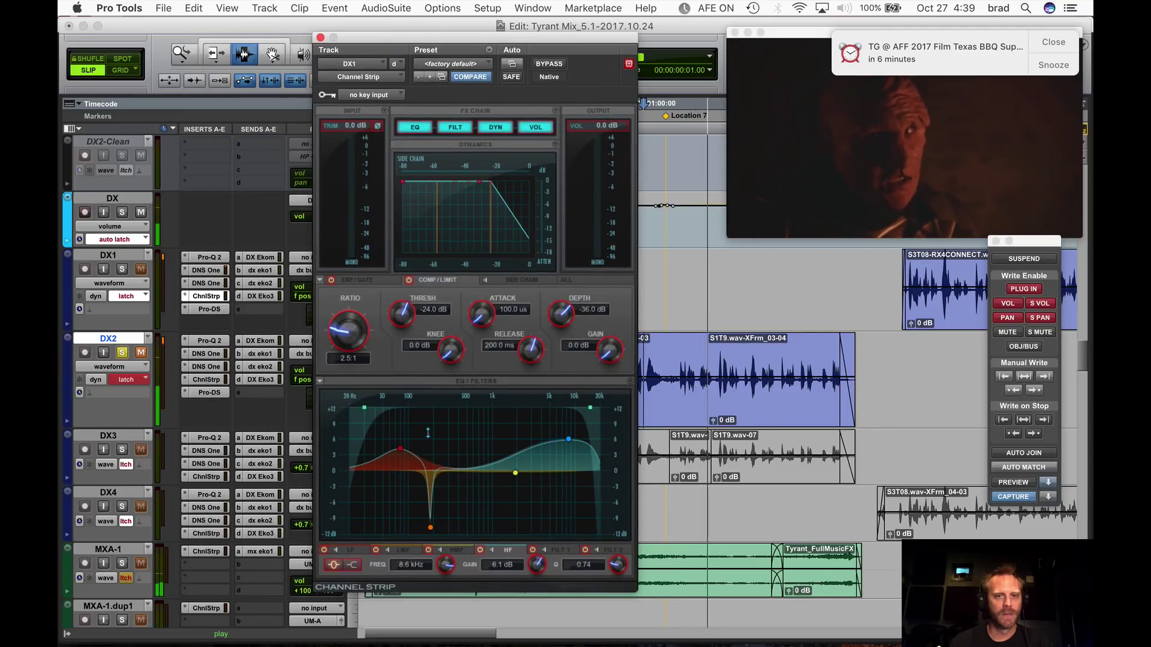
{"action": "left_click", "coordinate": [494, 495]}
{"action": "left_click_drag", "start_coordinate": [494, 495], "coordinate": [483, 509]}
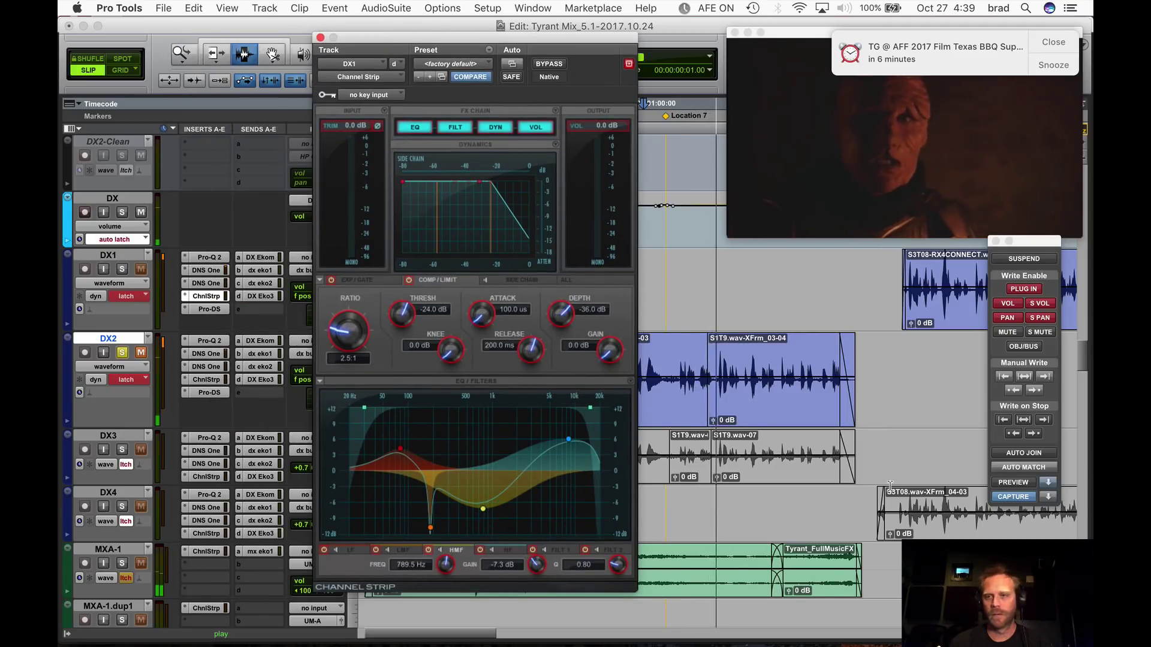
{"action": "left_click", "coordinate": [1012, 498]}
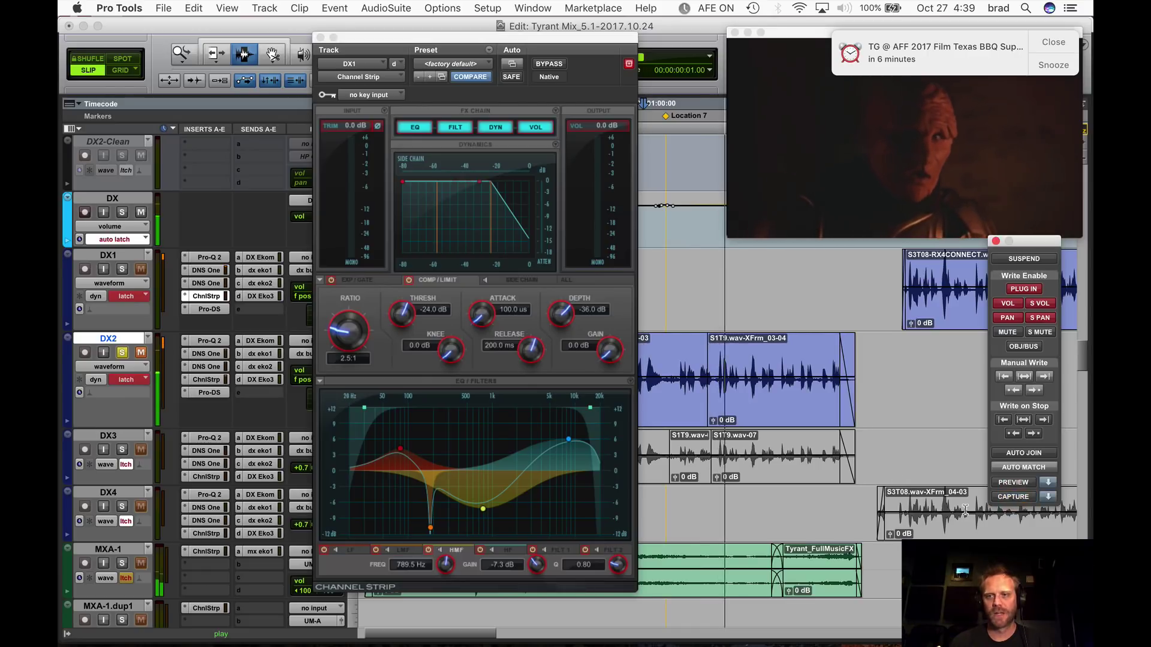
Stop playback, select a range across DX1 and DX2, punch in the captured EQ settings and manually write them to the whole selection.
{"action": "key", "text": "space"}
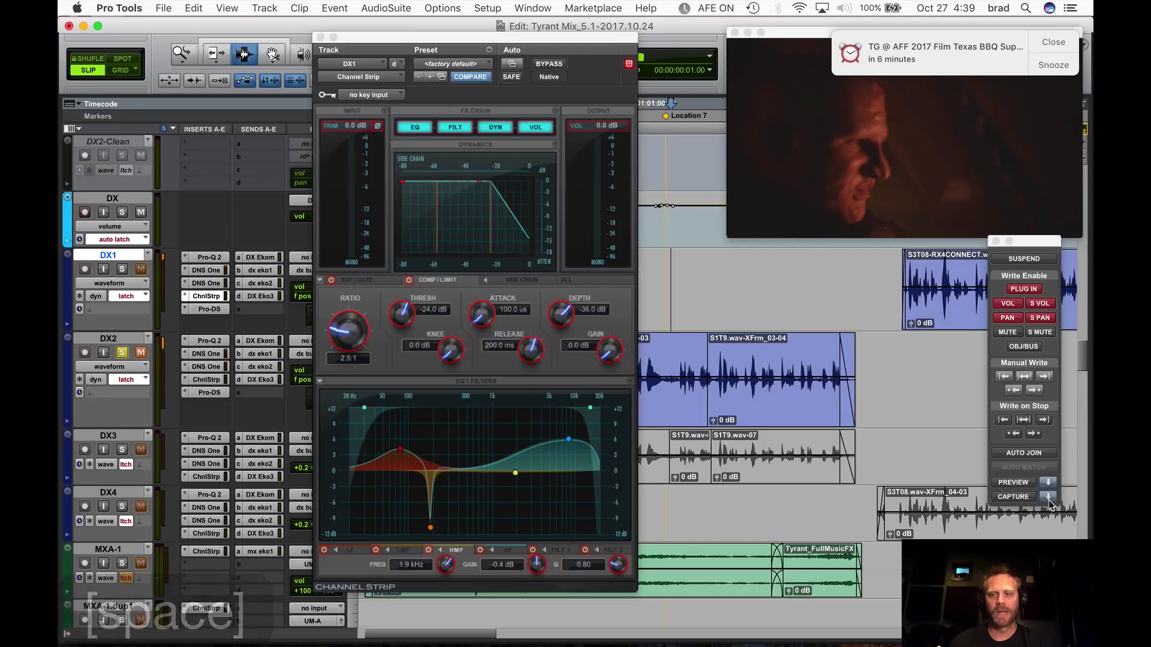
{"action": "left_click", "coordinate": [1013, 497]}
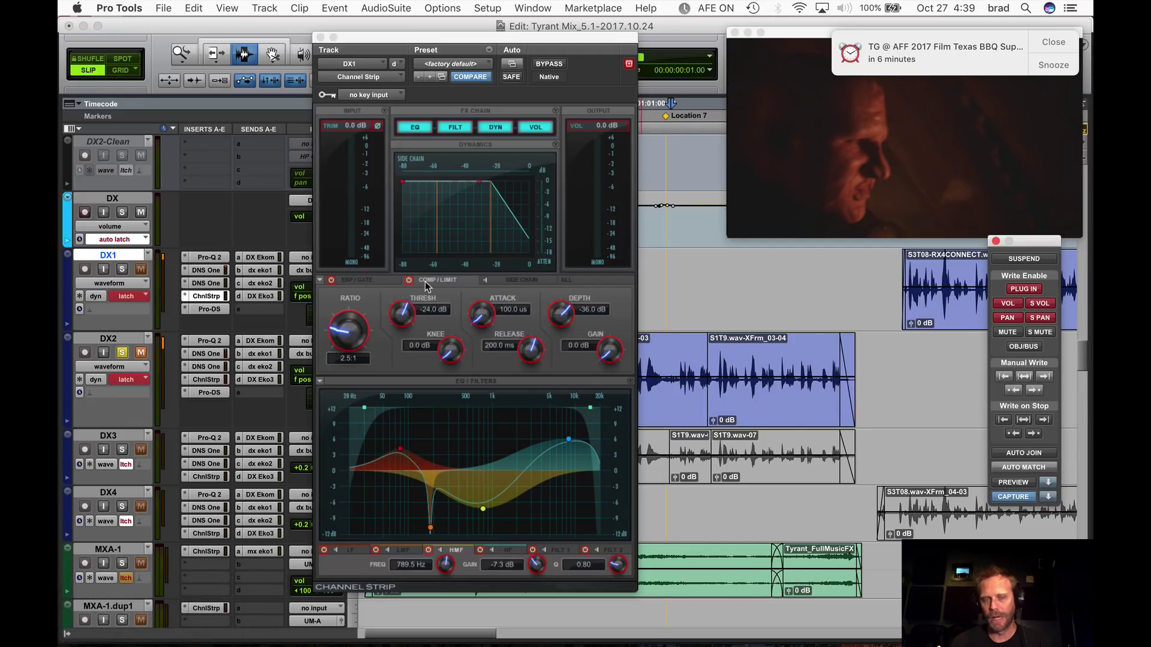
{"action": "left_click_drag", "start_coordinate": [441, 37], "coordinate": [227, 196]}
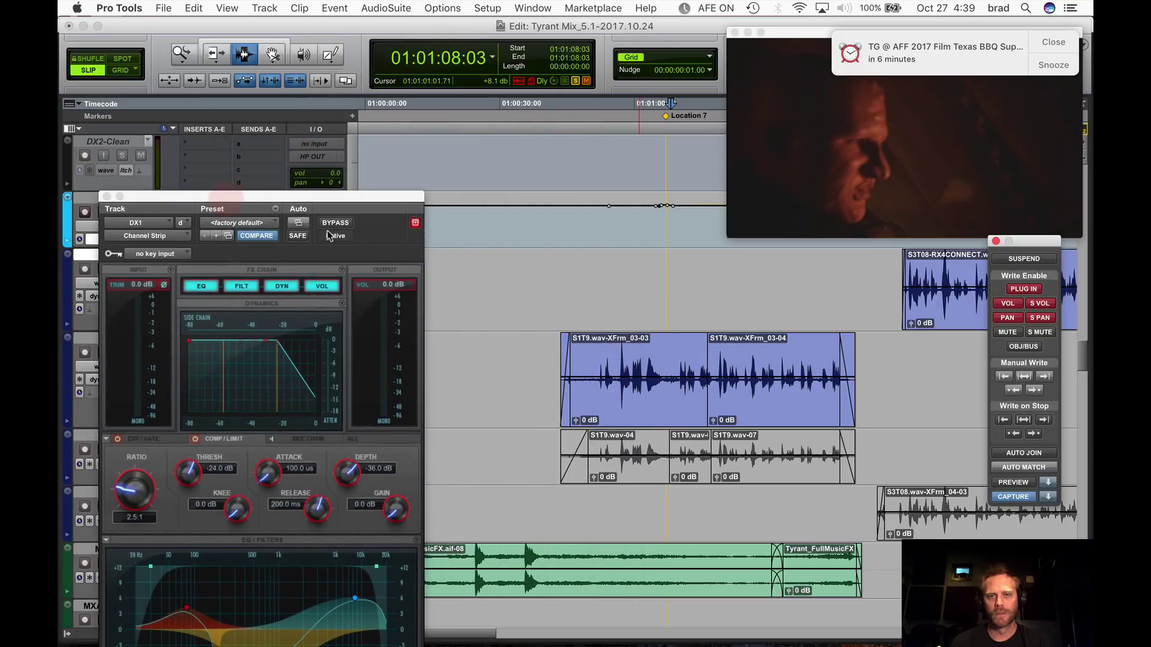
{"action": "left_click_drag", "start_coordinate": [504, 281], "coordinate": [881, 390]}
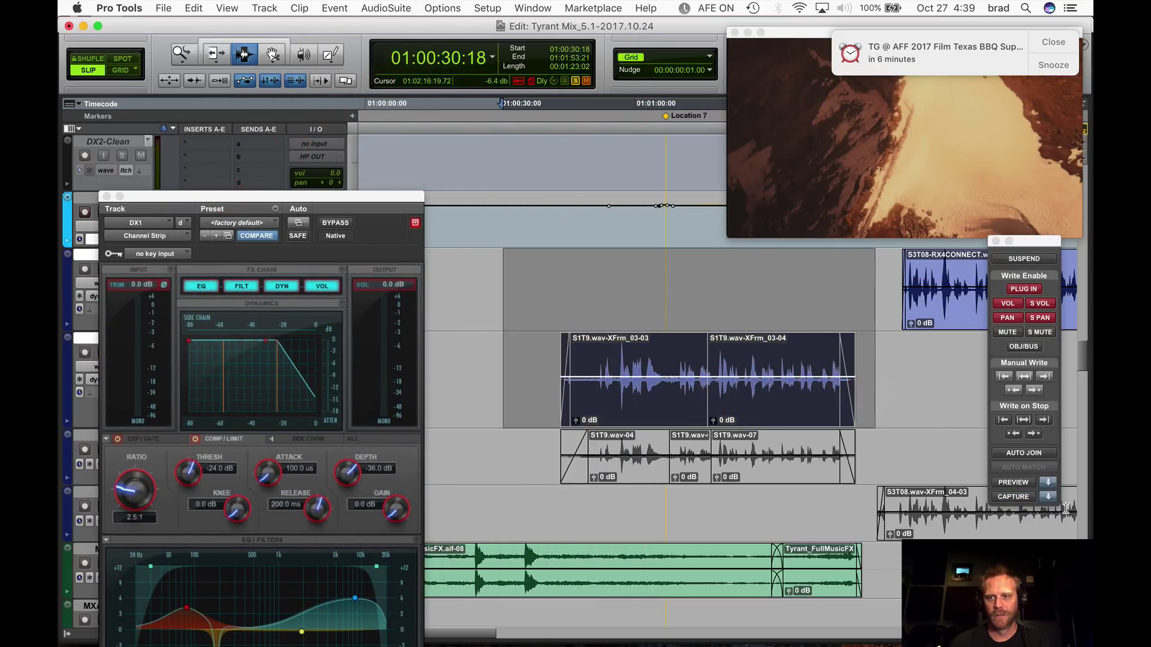
{"action": "left_click", "coordinate": [1048, 497]}
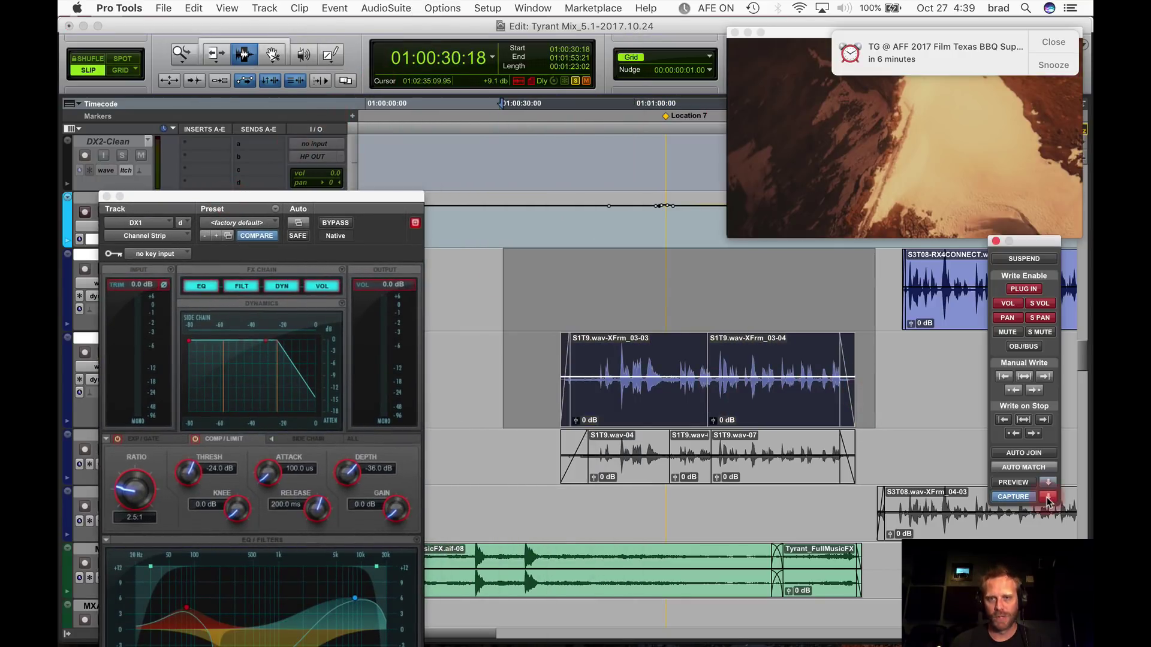
{"action": "left_click", "coordinate": [1024, 376]}
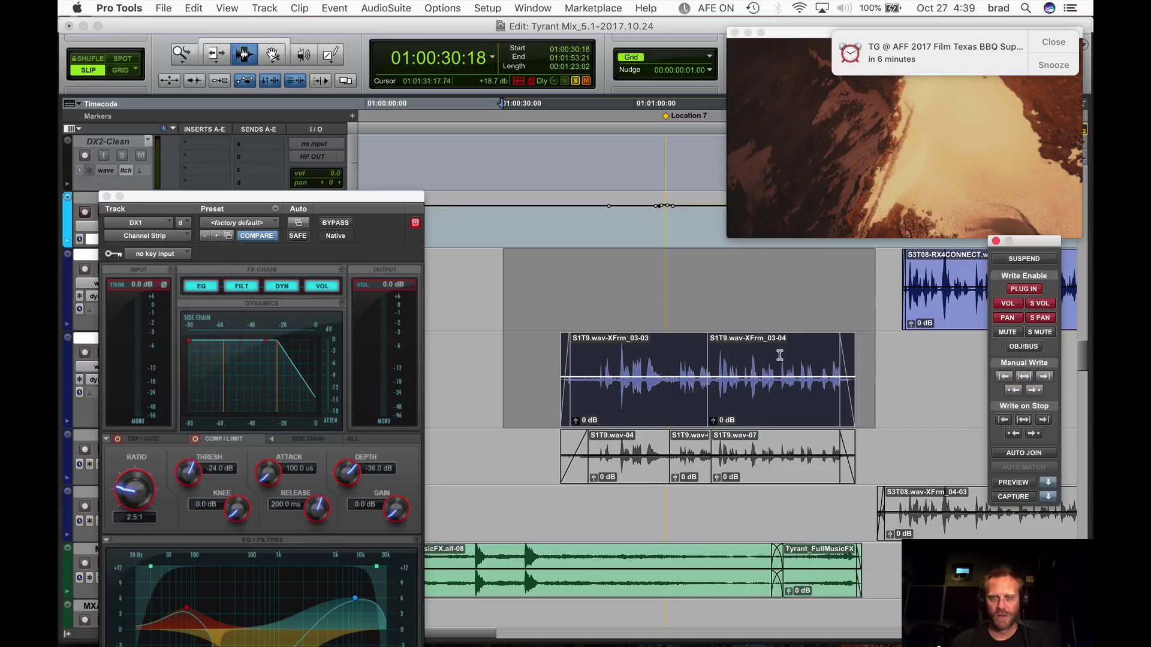
Check DX1's written EQ outside and inside the written range, and undo the automation write.
{"action": "left_click_drag", "start_coordinate": [377, 200], "coordinate": [415, 116]}
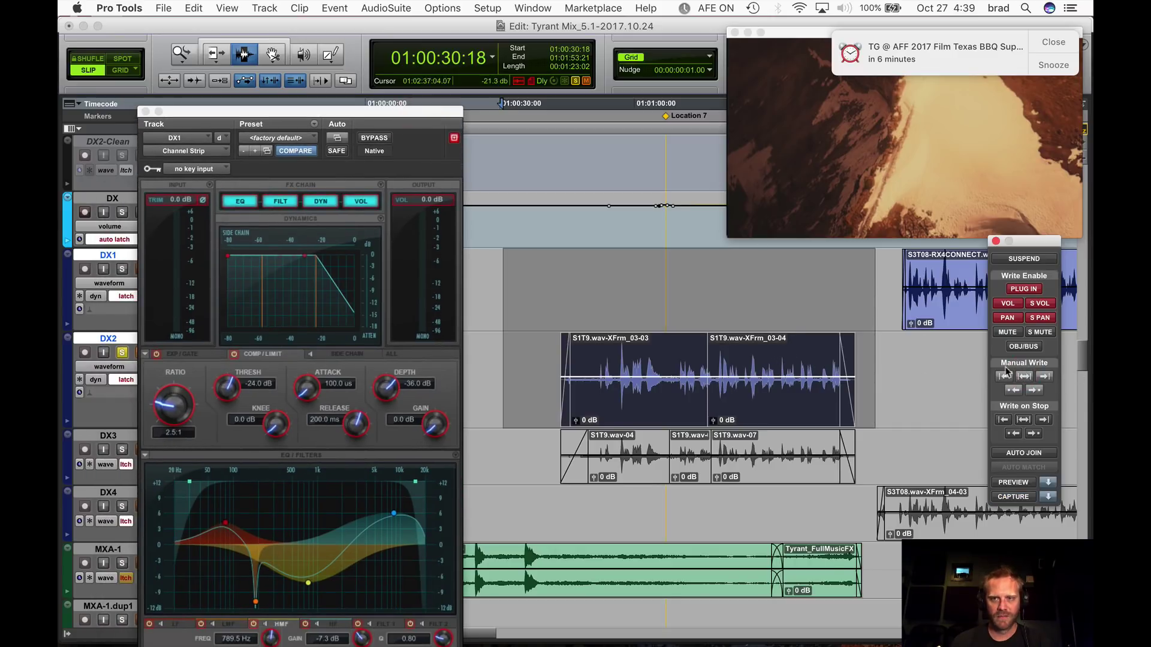
{"action": "left_click", "coordinate": [881, 374]}
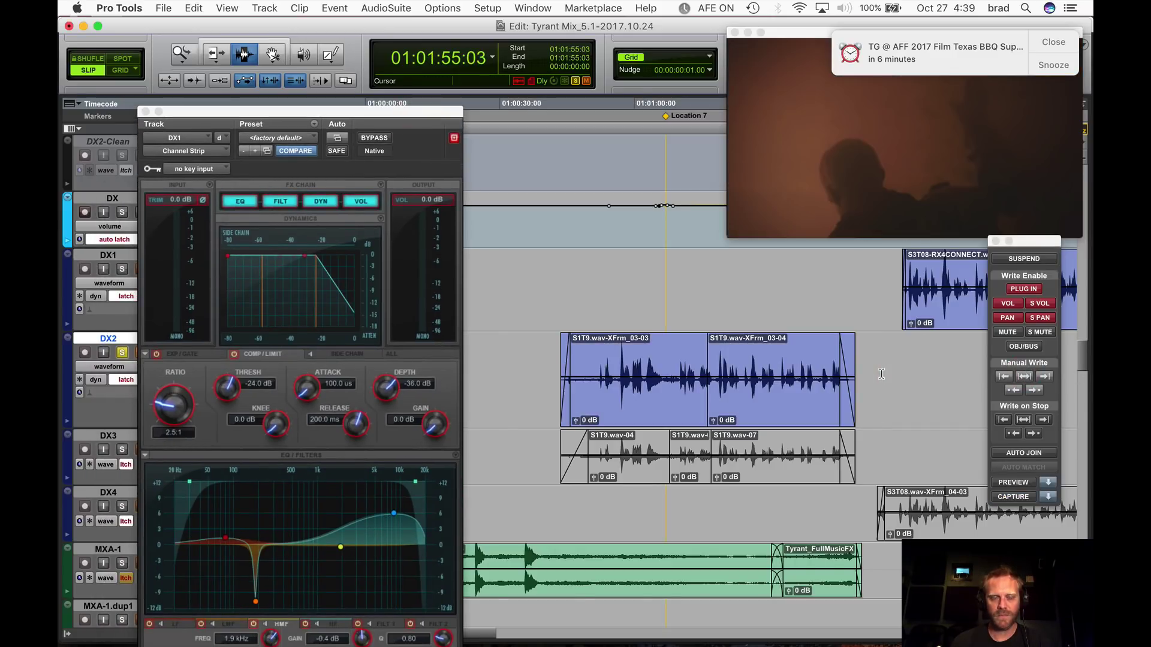
{"action": "left_click", "coordinate": [769, 369]}
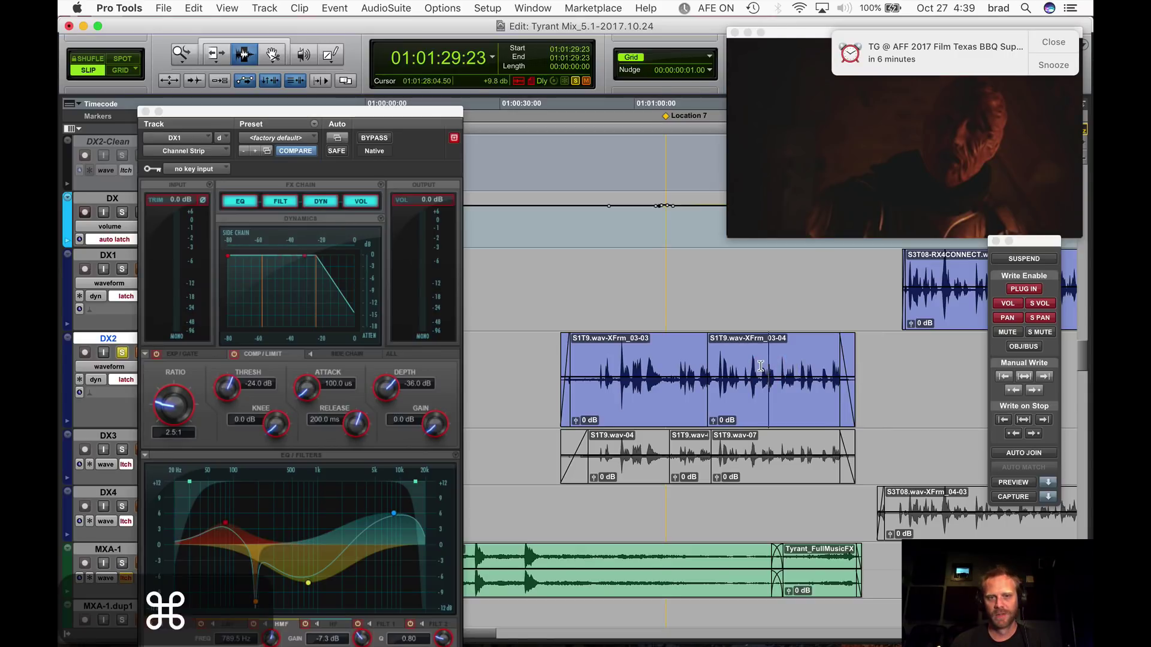
{"action": "key", "text": "cmd+z"}
{"action": "key", "text": "r"}
{"action": "key", "text": "super+z"}
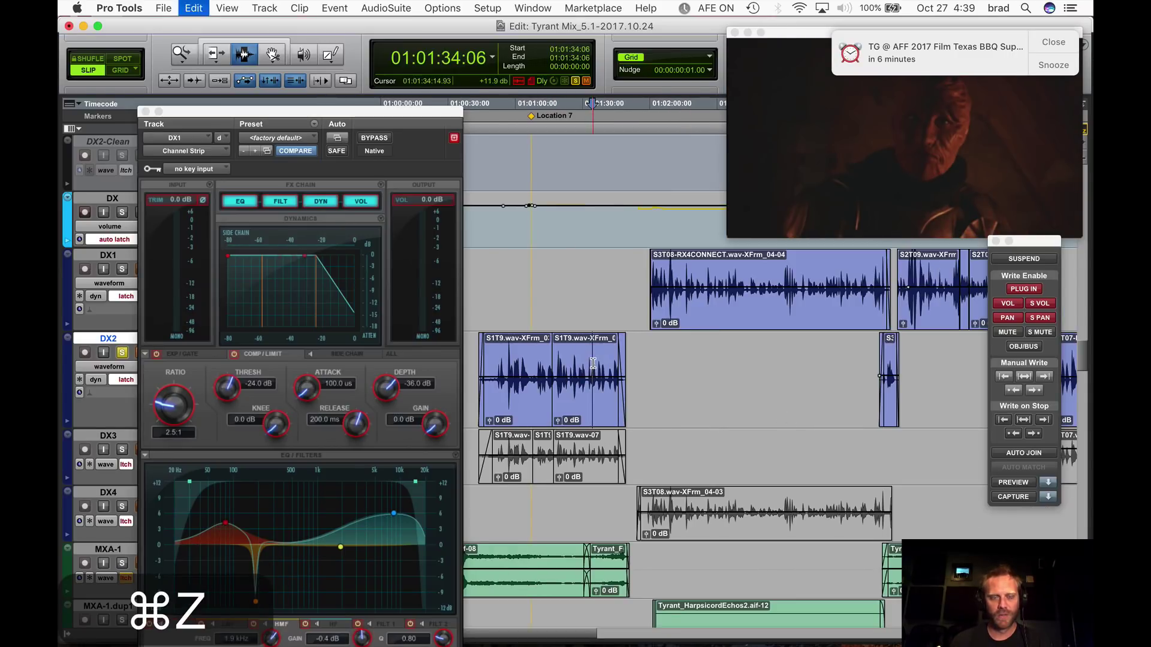
Compare DX1's Channel Strip settings before and just inside the S3T08-RX4CONNECT clip.
{"action": "left_click", "coordinate": [583, 312]}
{"action": "left_click_drag", "start_coordinate": [558, 310], "coordinate": [650, 299]}
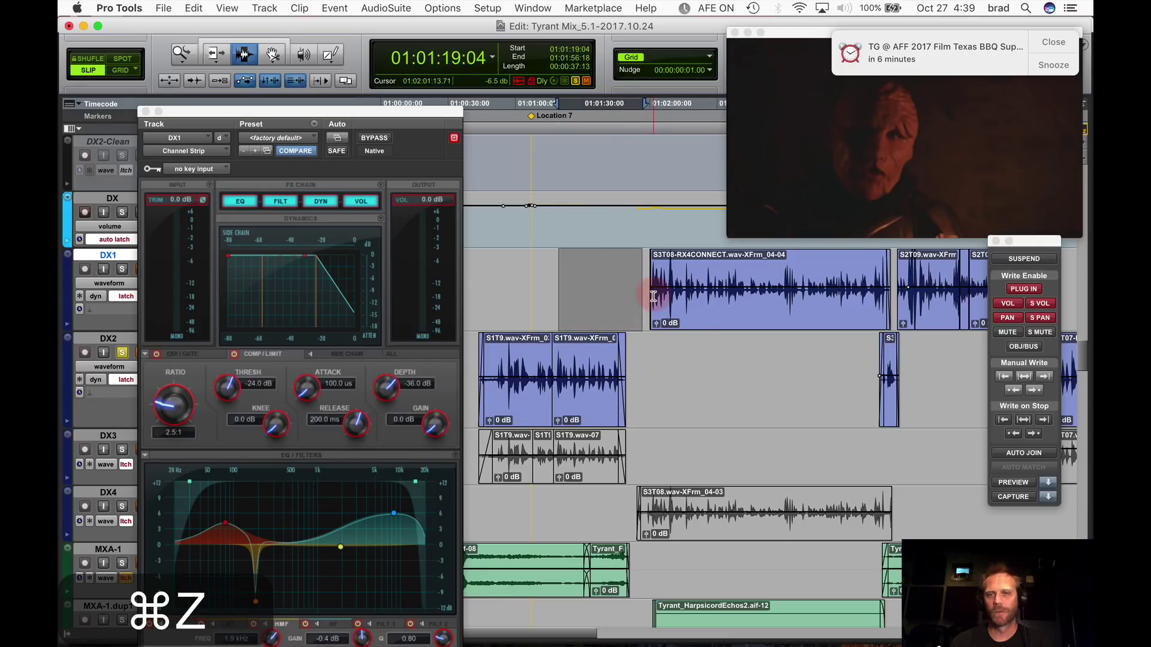
{"action": "left_click", "coordinate": [654, 296]}
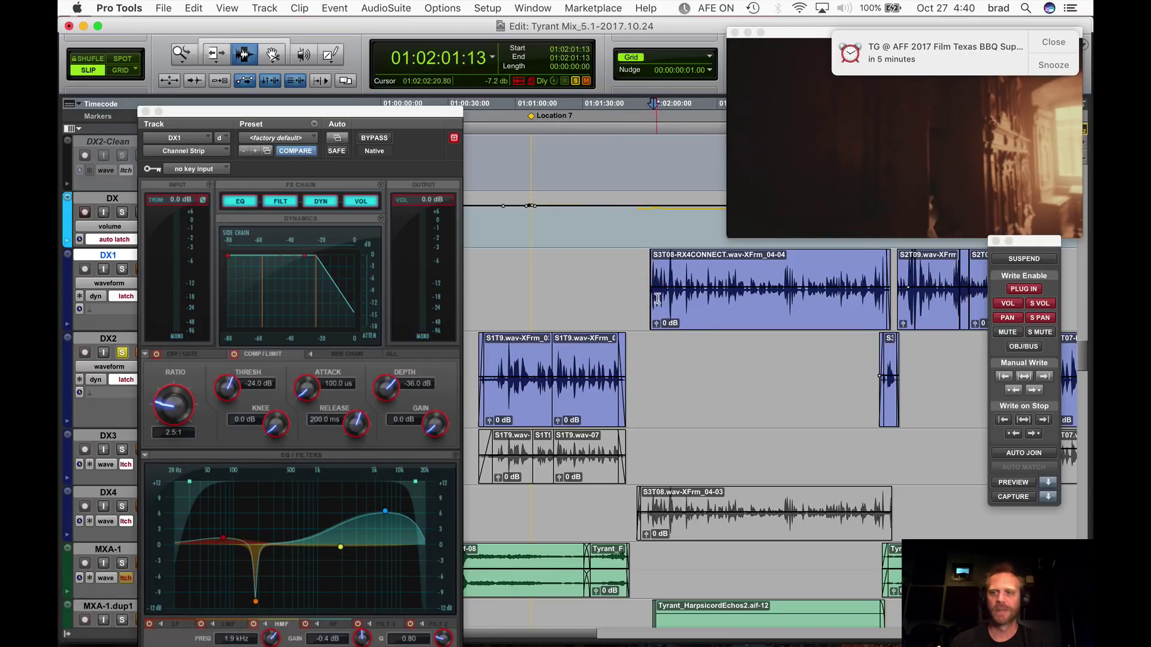
{"action": "left_click", "coordinate": [632, 288]}
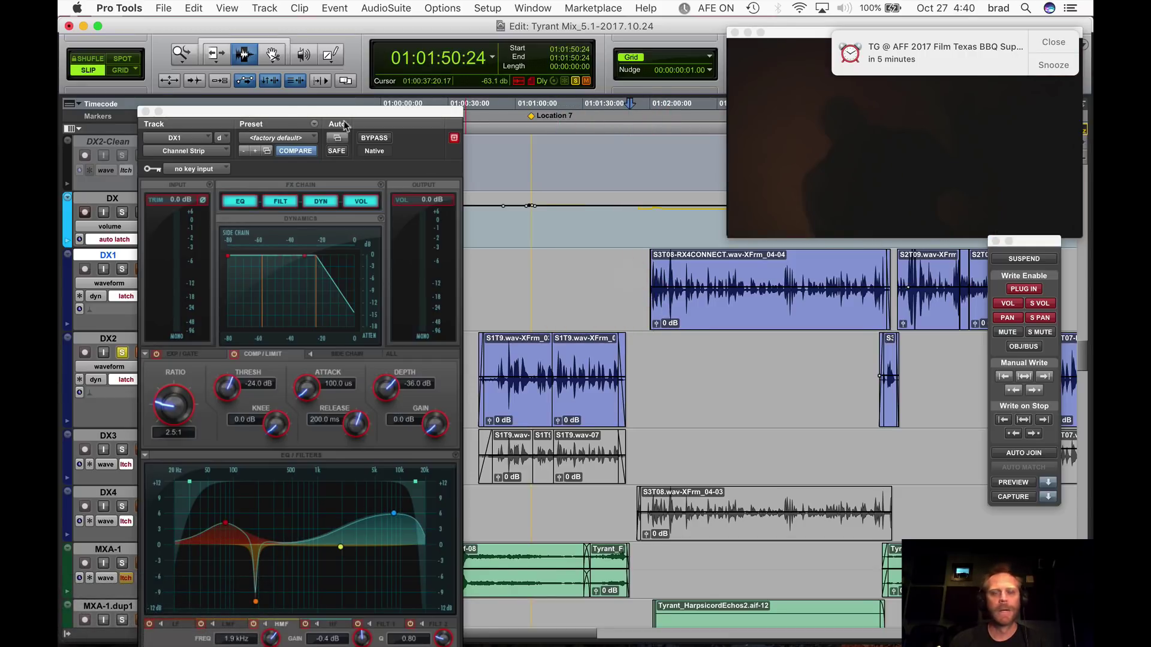
Close the Channel Strip and zoom in on the opening part of the S3T08-RX4CONNECT clip on DX1.
{"action": "left_click", "coordinate": [145, 112]}
{"action": "left_click", "coordinate": [713, 335]}
{"action": "key", "text": "r"}
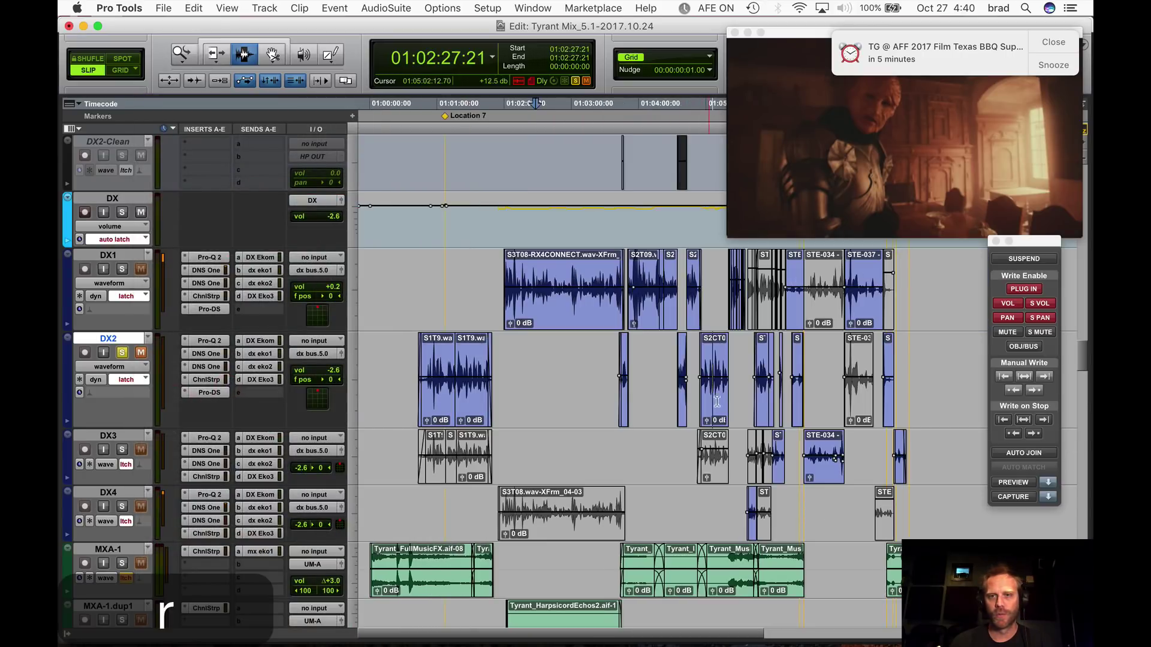
{"action": "left_click", "coordinate": [661, 318]}
{"action": "key", "text": "t"}
{"action": "left_click", "coordinate": [597, 255]}
{"action": "left_click", "coordinate": [488, 290]}
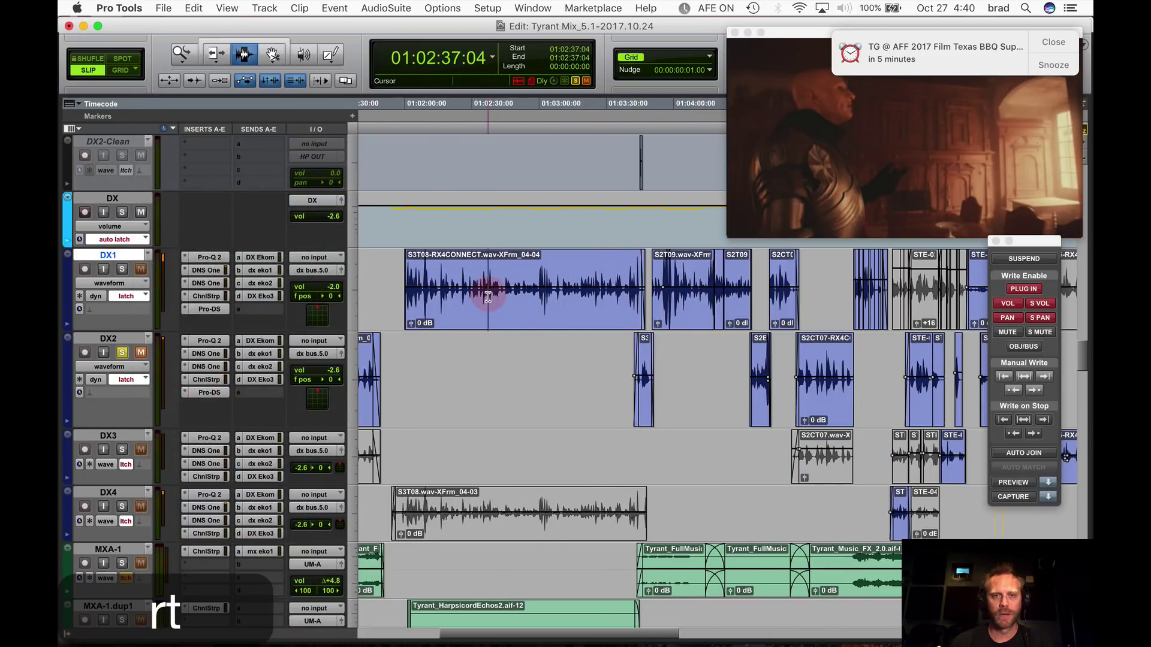
{"action": "key", "text": "t"}
{"action": "left_click", "coordinate": [699, 294]}
{"action": "key", "text": "t"}
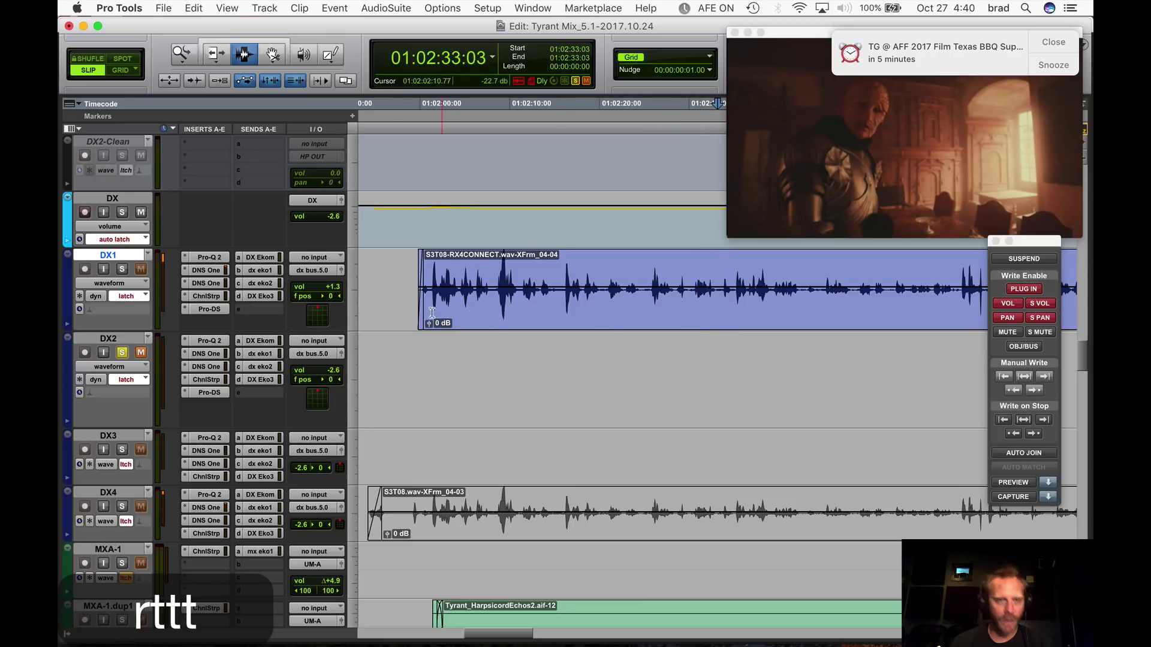
Open DX1's output window, place it below the DX1 clip and turn off DX2's solo.
{"action": "left_click", "coordinate": [341, 271]}
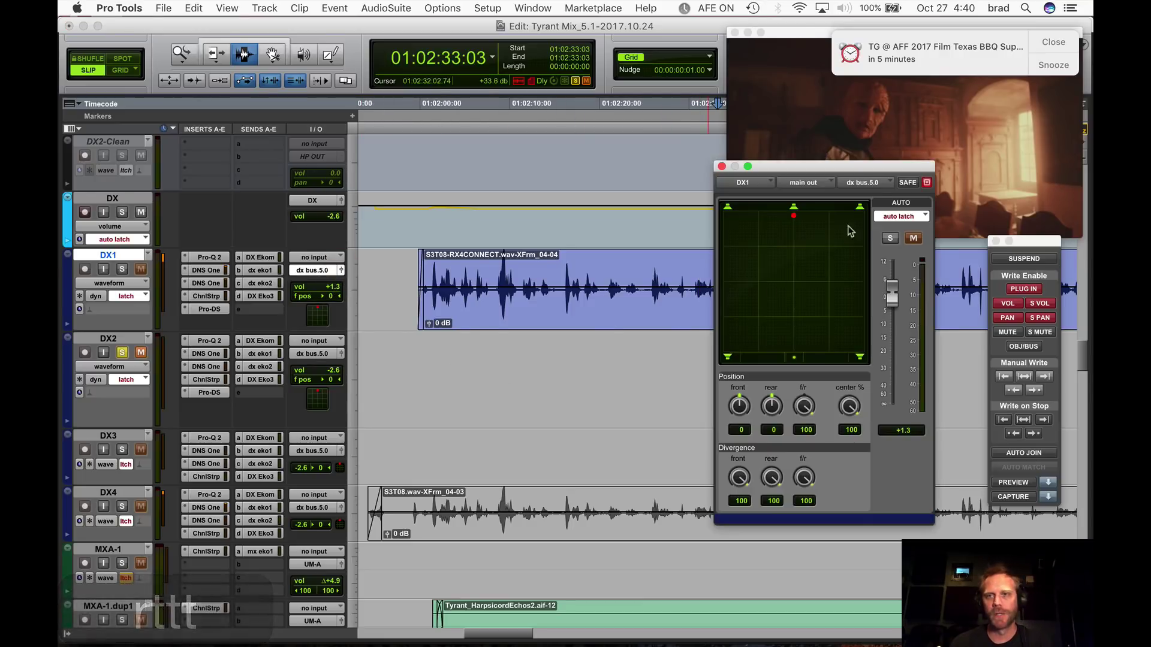
{"action": "left_click_drag", "start_coordinate": [826, 163], "coordinate": [244, 149]}
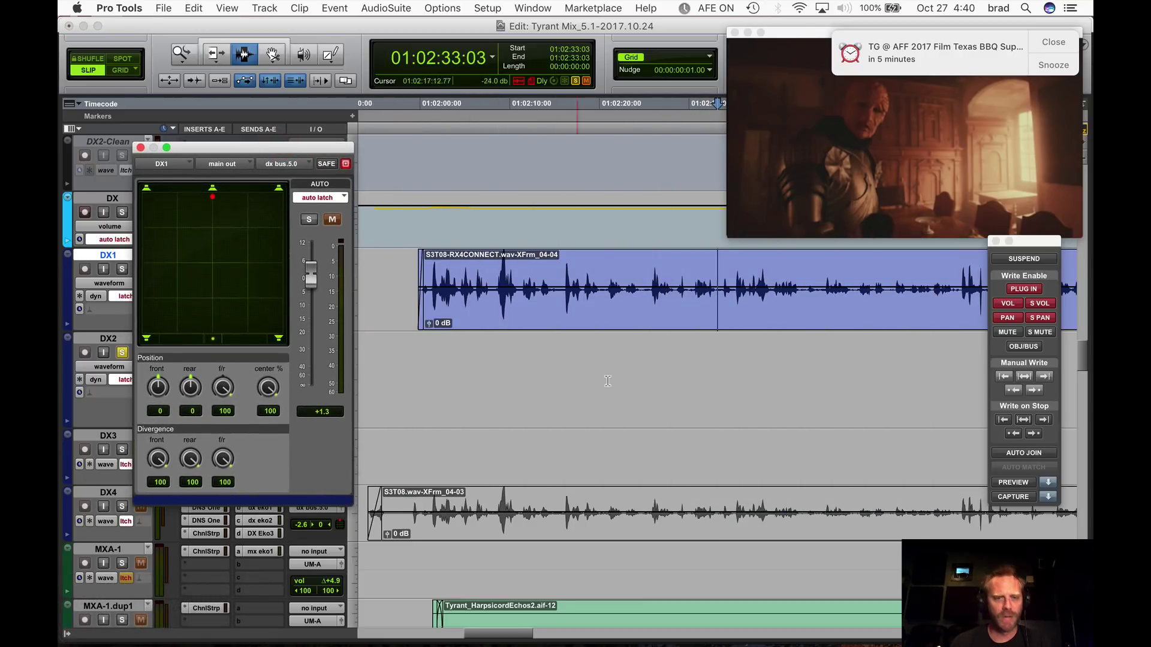
{"action": "left_click_drag", "start_coordinate": [514, 287], "coordinate": [944, 278]}
{"action": "left_click", "coordinate": [924, 282]}
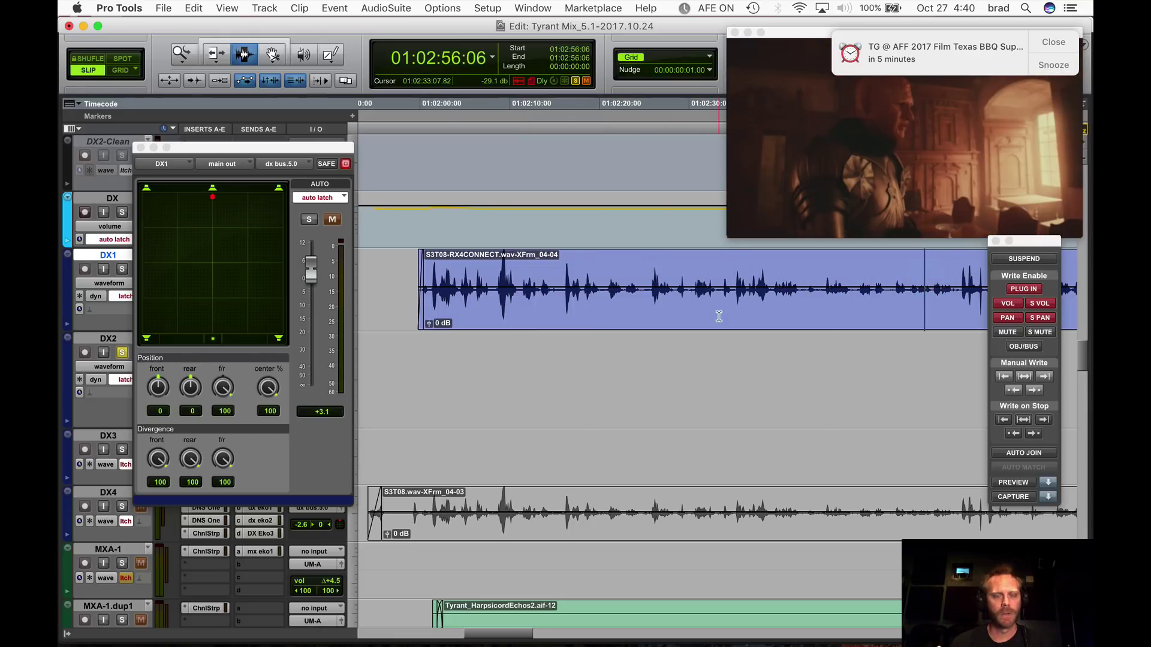
{"action": "left_click_drag", "start_coordinate": [309, 156], "coordinate": [697, 352]}
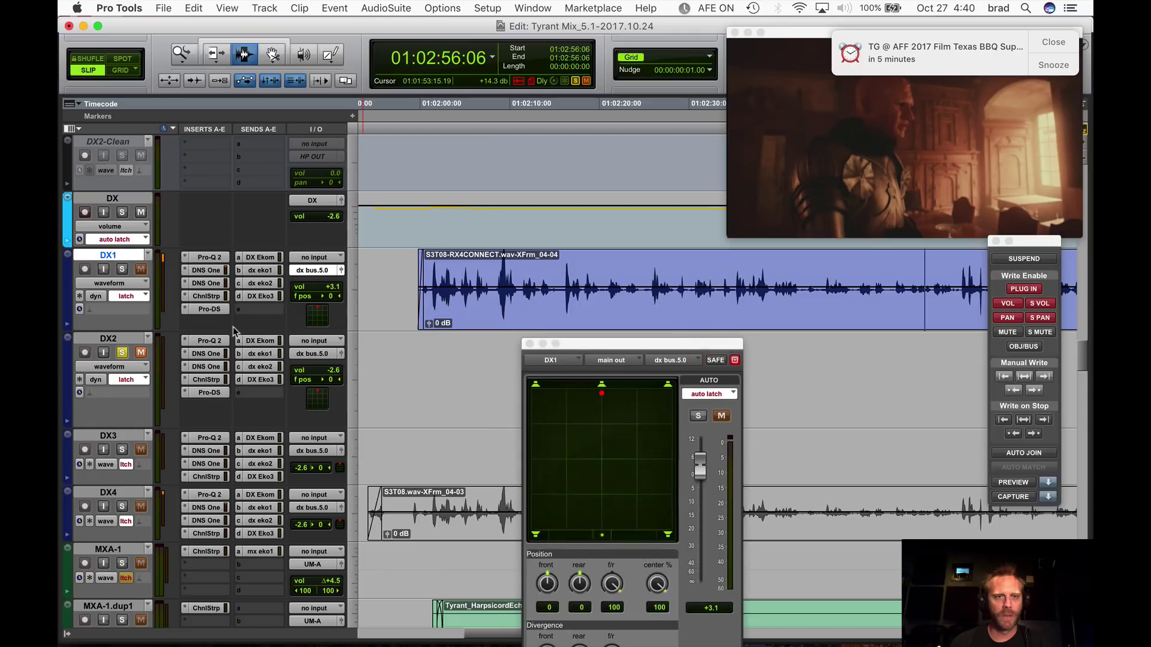
{"action": "left_click", "coordinate": [122, 354]}
Check DX1's fader and pan automation at positions before and inside the S3T08-RX4CONNECT clip.
{"action": "left_click", "coordinate": [544, 334]}
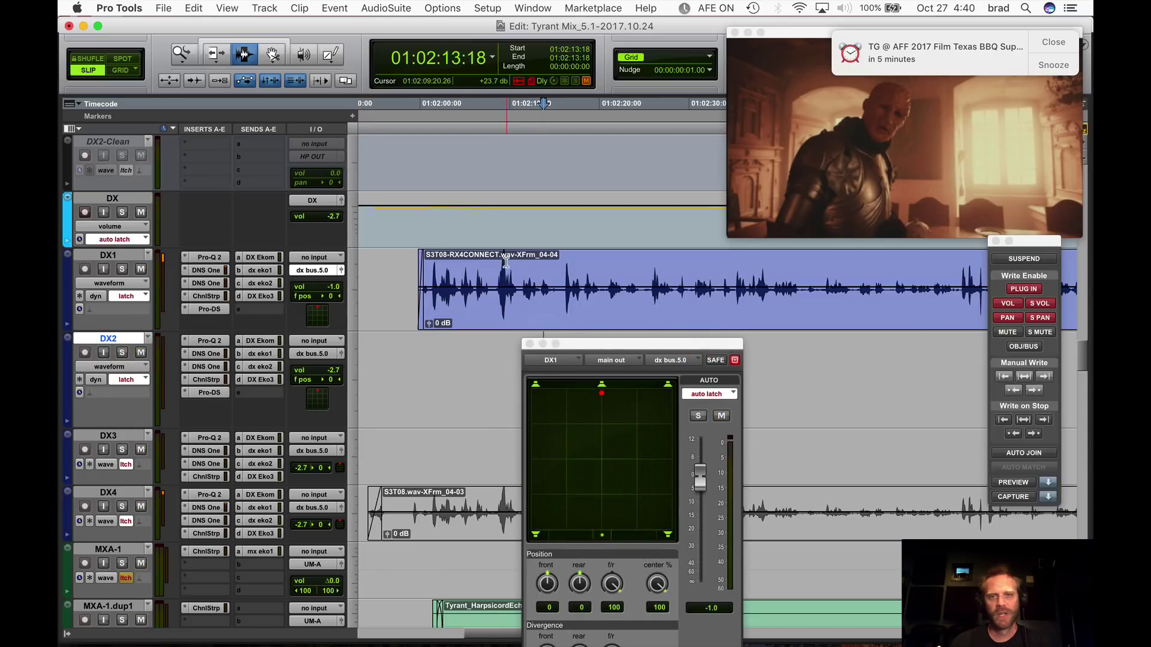
{"action": "left_click", "coordinate": [551, 260]}
{"action": "left_click", "coordinate": [398, 280]}
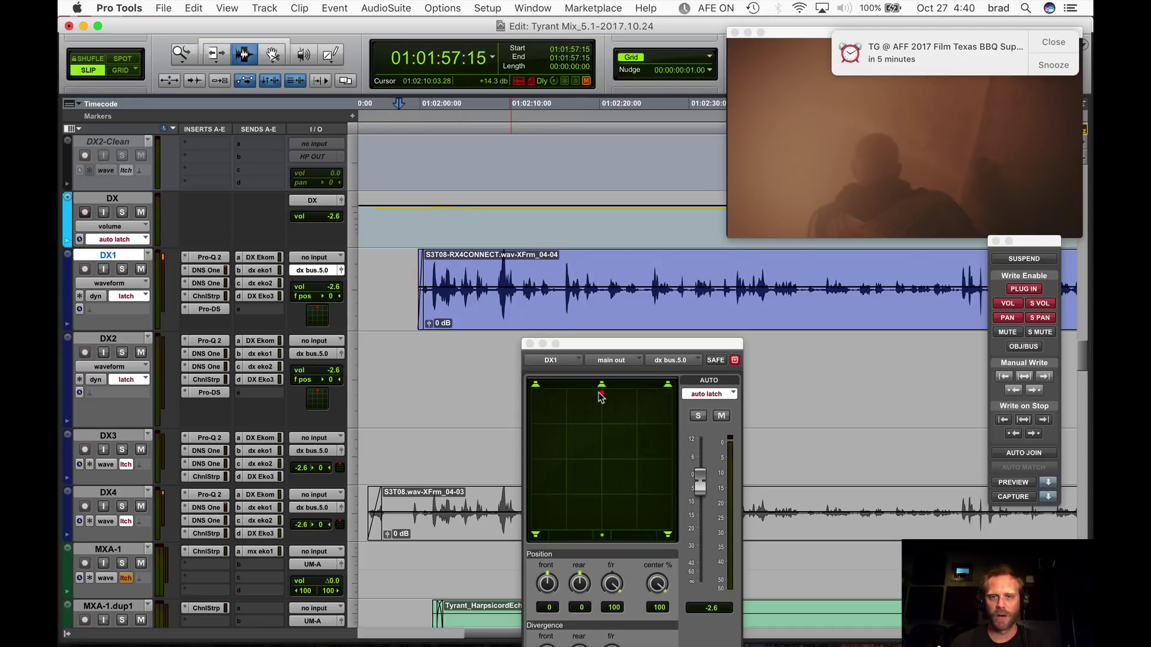
{"action": "left_click_drag", "start_coordinate": [425, 288], "coordinate": [398, 296]}
{"action": "left_click", "coordinate": [404, 297]}
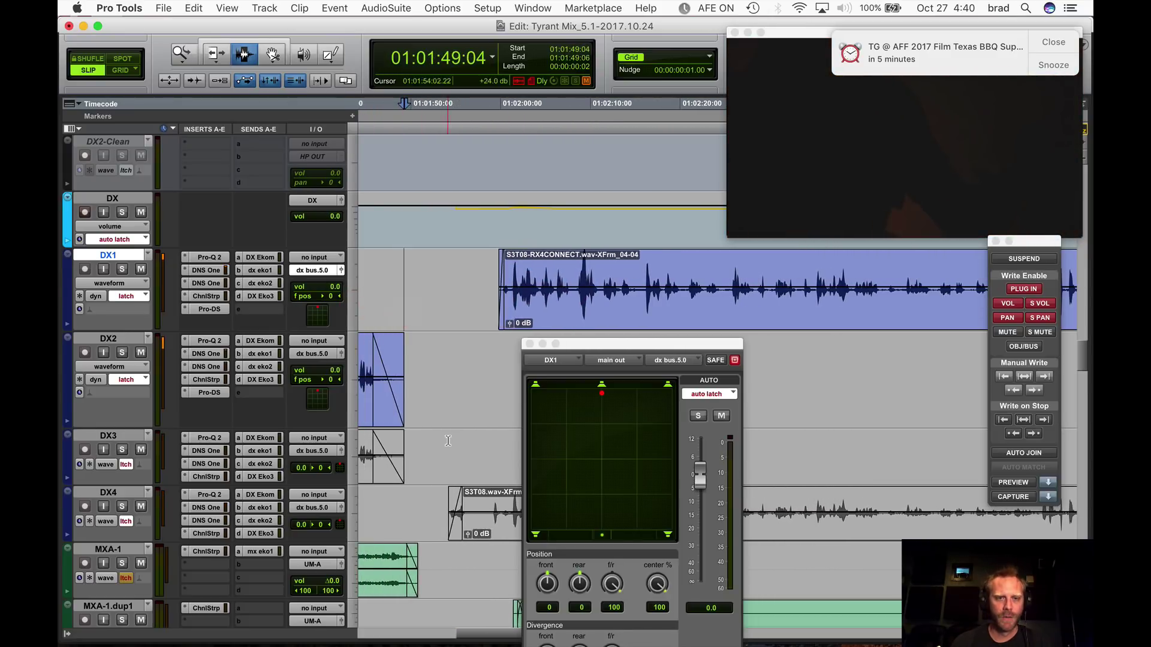
{"action": "left_click", "coordinate": [495, 289]}
{"action": "left_click_drag", "start_coordinate": [431, 260], "coordinate": [532, 289]}
{"action": "left_click", "coordinate": [532, 290]}
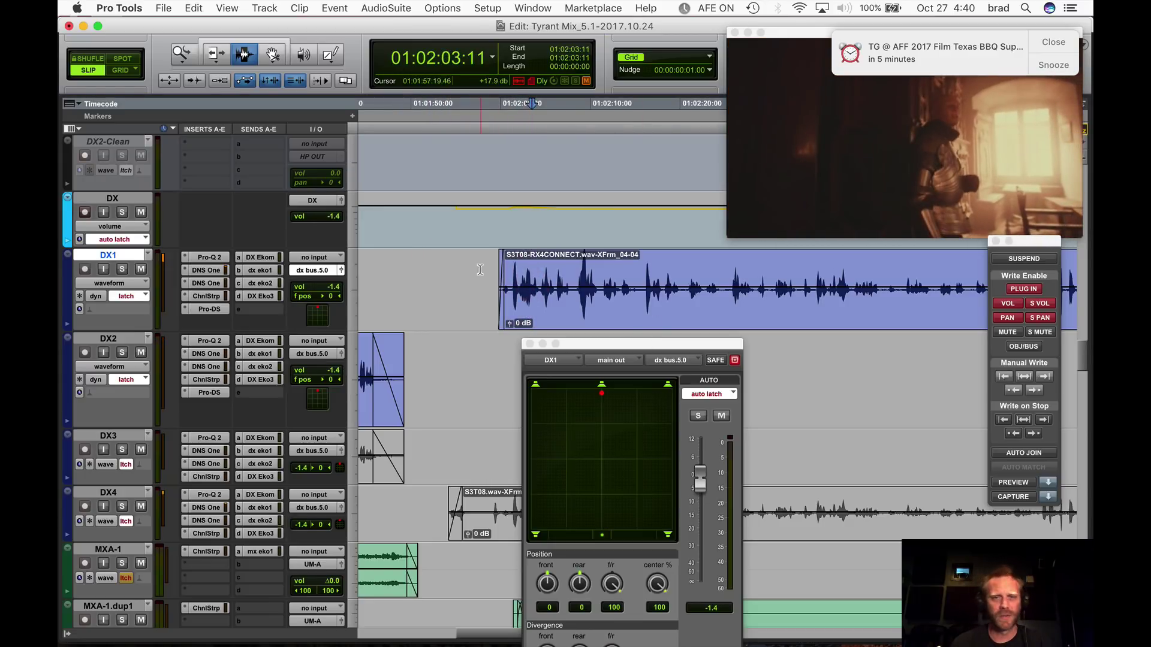
Pan DX1 to -56 from just before its clip, move the pan back to 3 during playback and return to existing automation with AutoMatch.
{"action": "left_click", "coordinate": [479, 268]}
{"action": "left_click_drag", "start_coordinate": [604, 389], "coordinate": [603, 394]}
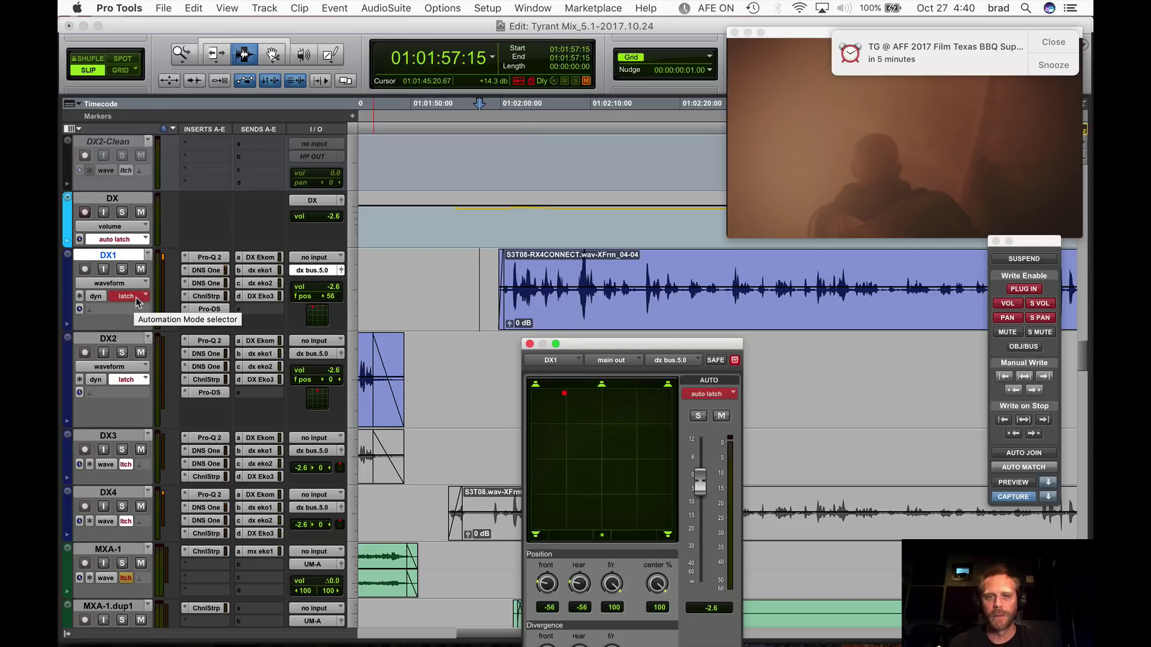
{"action": "key", "text": "space"}
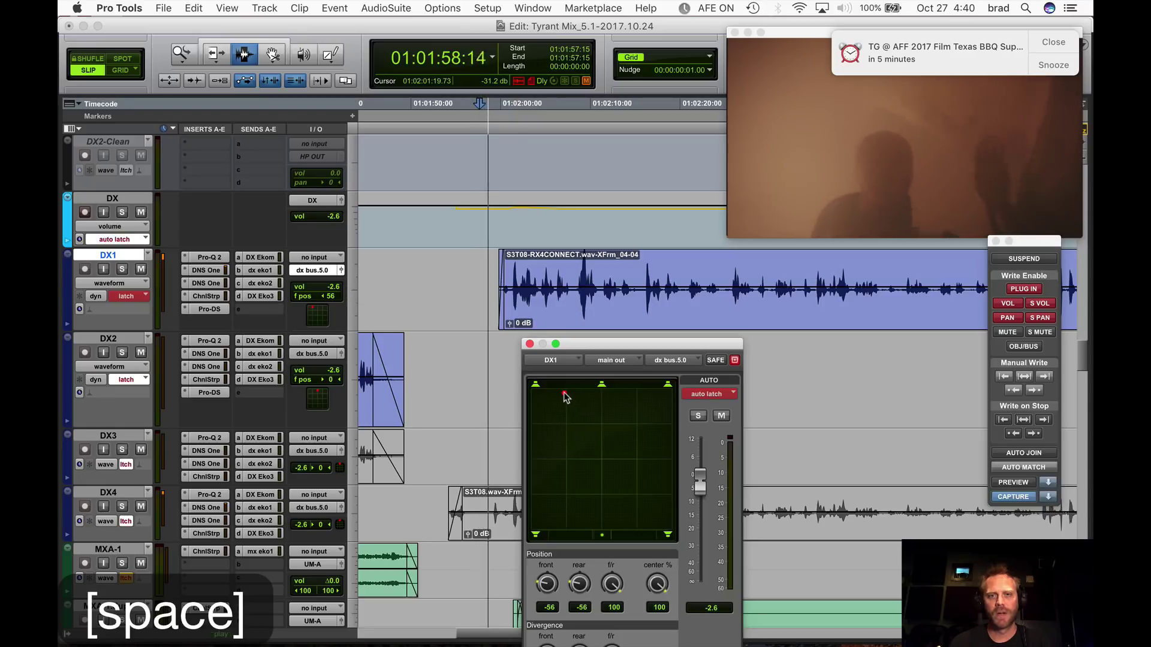
{"action": "left_click_drag", "start_coordinate": [573, 401], "coordinate": [603, 393]}
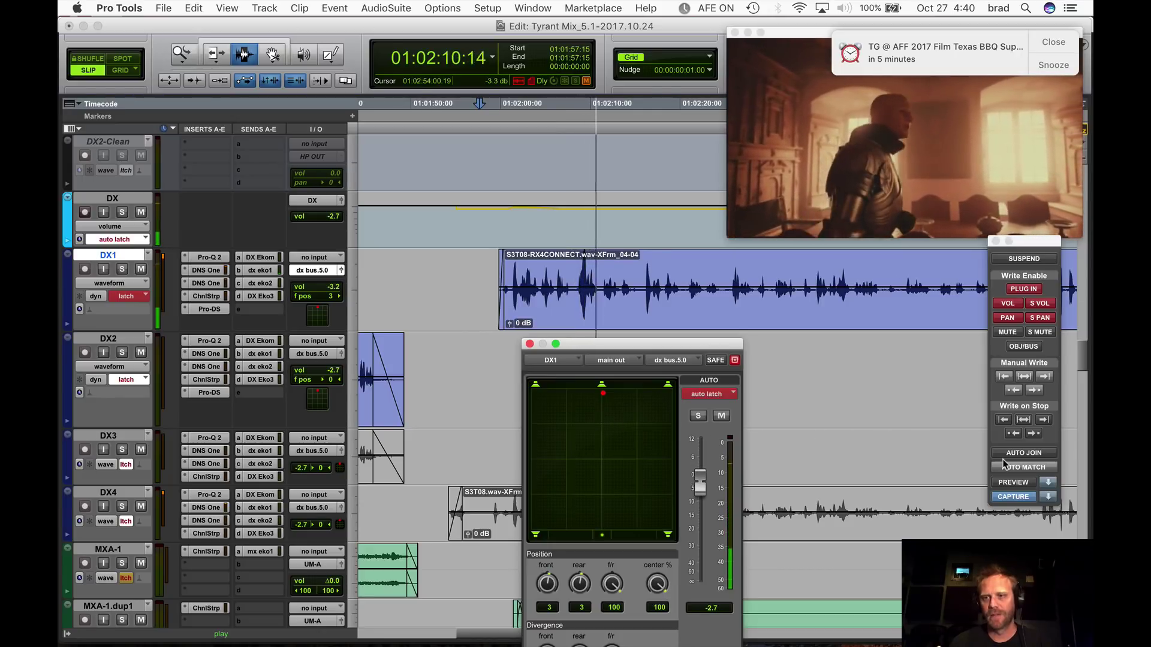
{"action": "left_click", "coordinate": [1024, 470]}
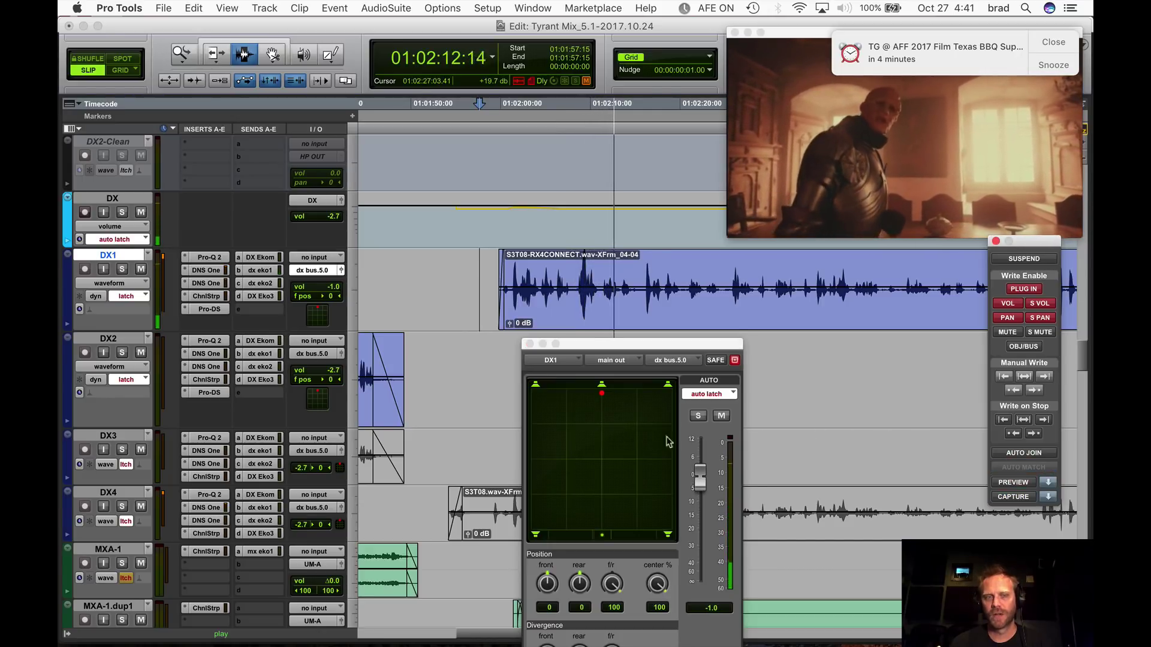
Stop playback, check DX1's pan inside its clip and undo the written pan automation.
{"action": "key", "text": "space"}
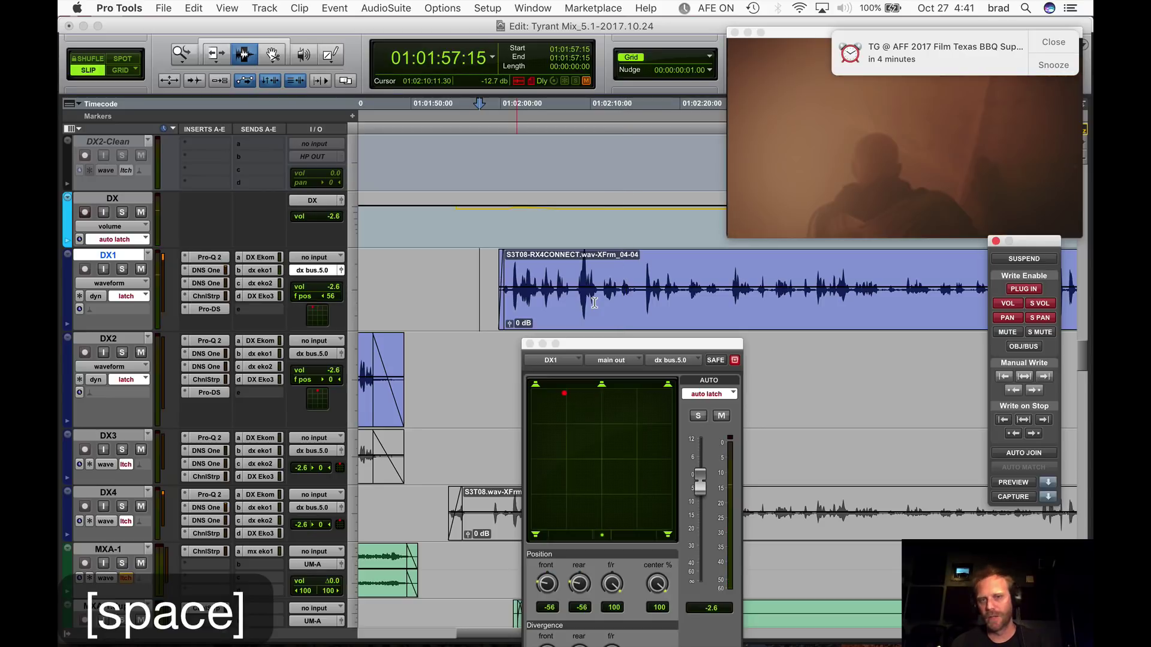
{"action": "left_click", "coordinate": [594, 303]}
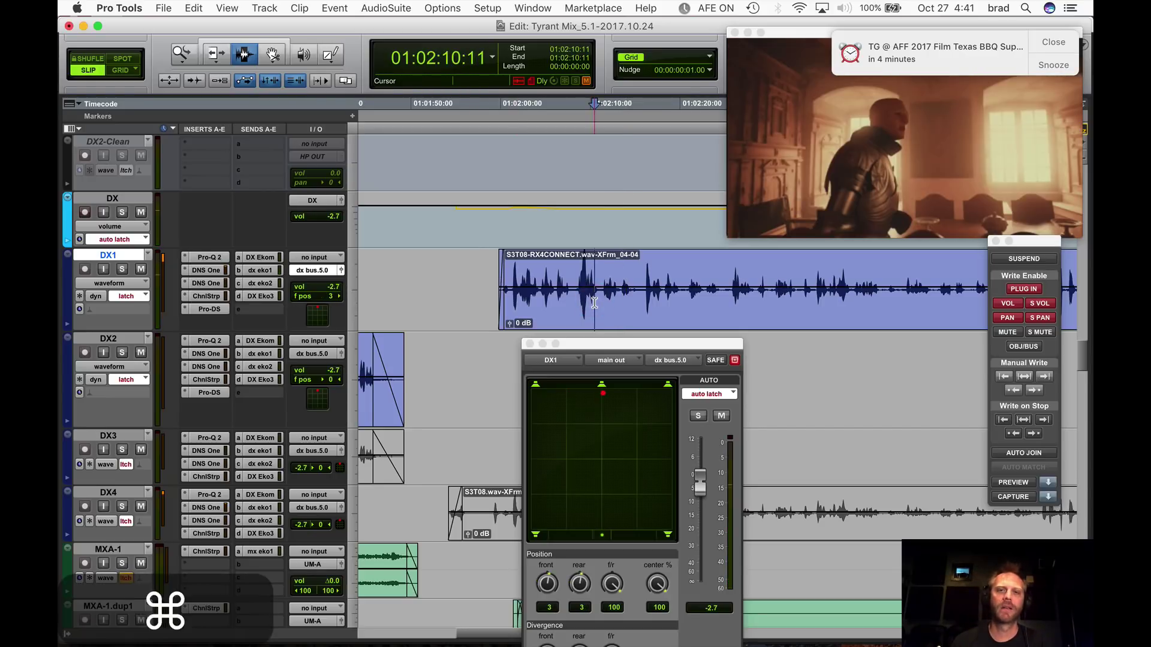
{"action": "key", "text": "cmd+z"}
{"action": "left_click", "coordinate": [448, 305]}
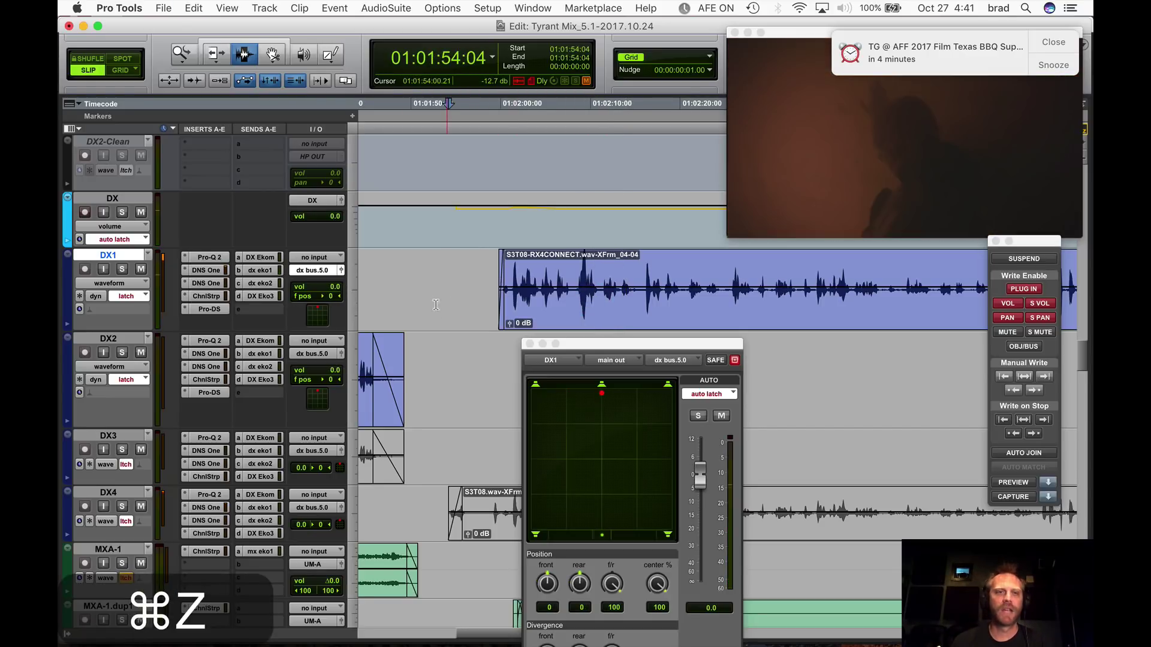
Set DX1's automation mode to touch and check the pan at points just before its clip.
{"action": "left_click", "coordinate": [126, 299]}
{"action": "left_click", "coordinate": [169, 294]}
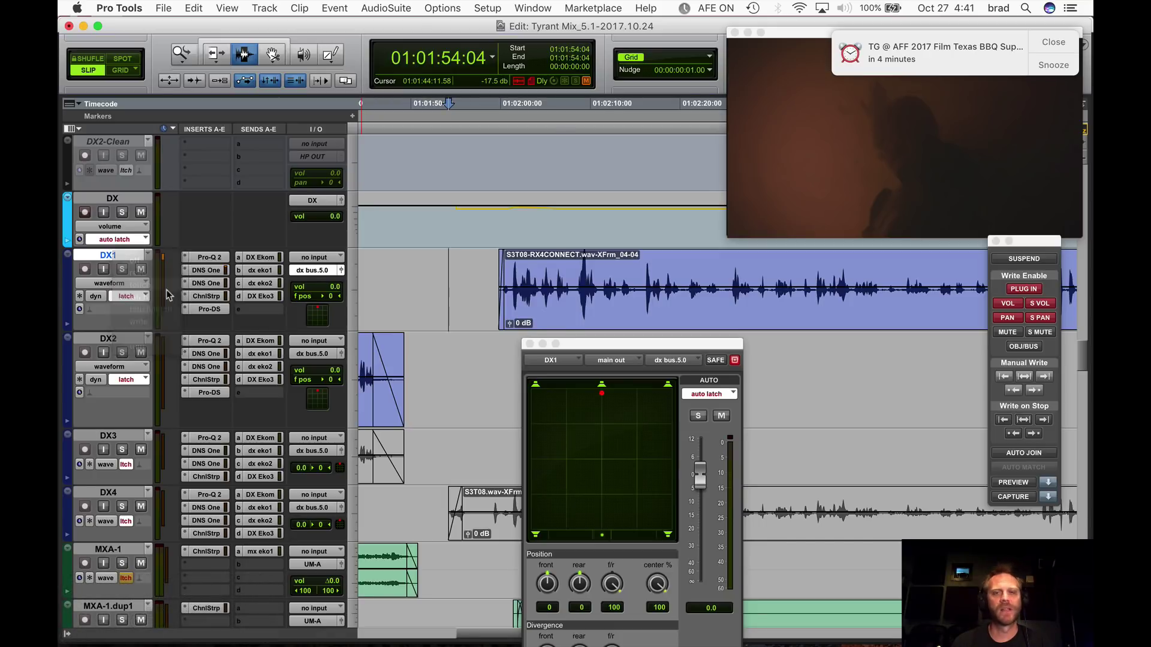
{"action": "left_click", "coordinate": [494, 259]}
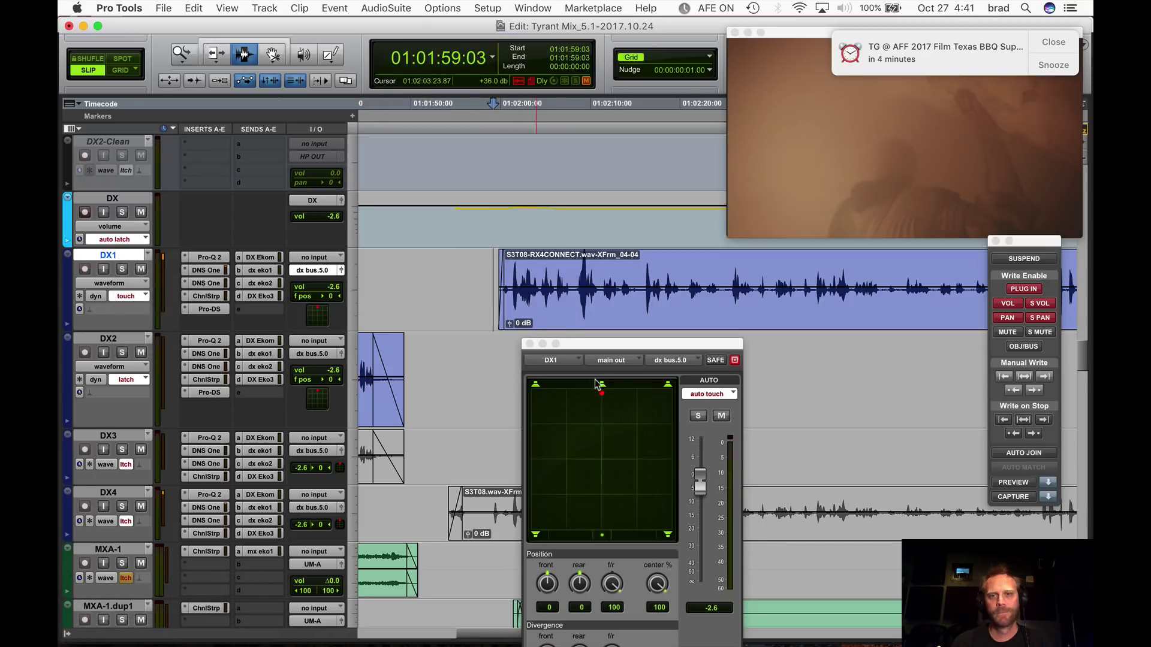
{"action": "left_click", "coordinate": [463, 282]}
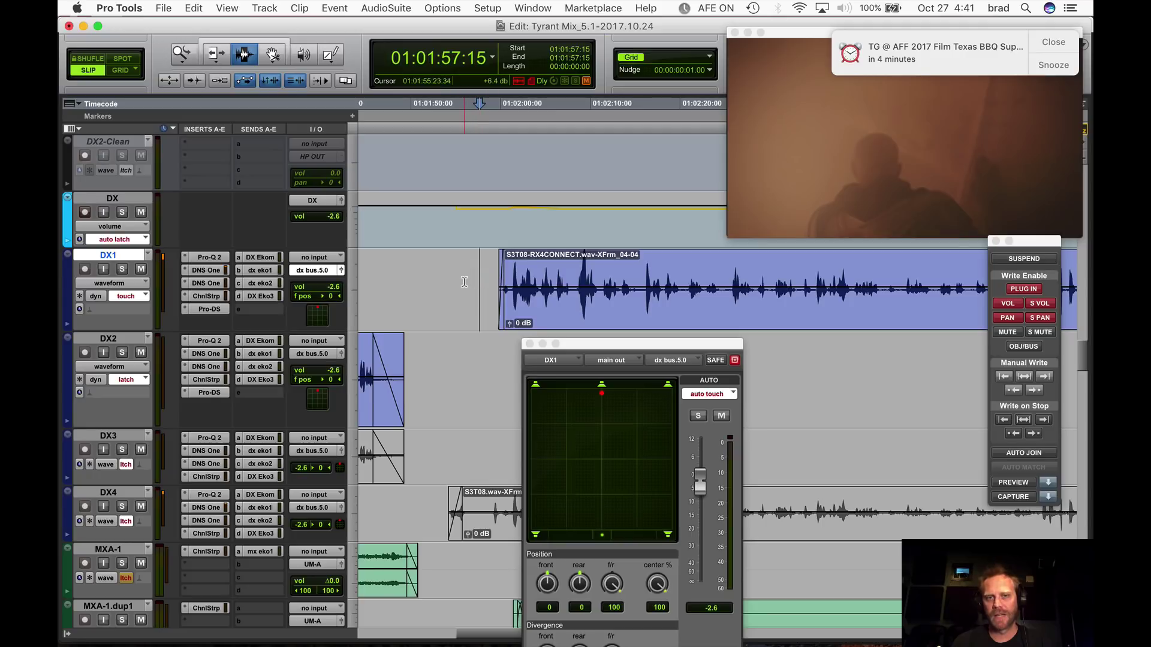
Play from 01:01:55:21, pan DX1 to about -74 into the start of its clip, release the panner and stop playback.
{"action": "key", "text": "space"}
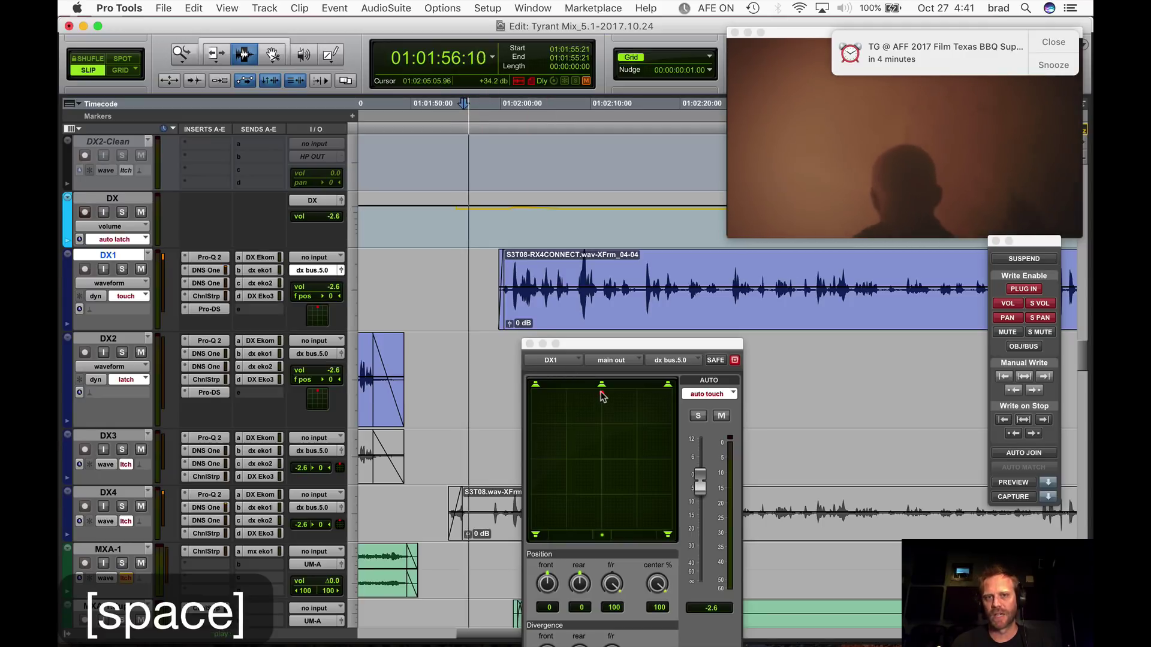
{"action": "left_click_drag", "start_coordinate": [601, 393], "coordinate": [600, 394]}
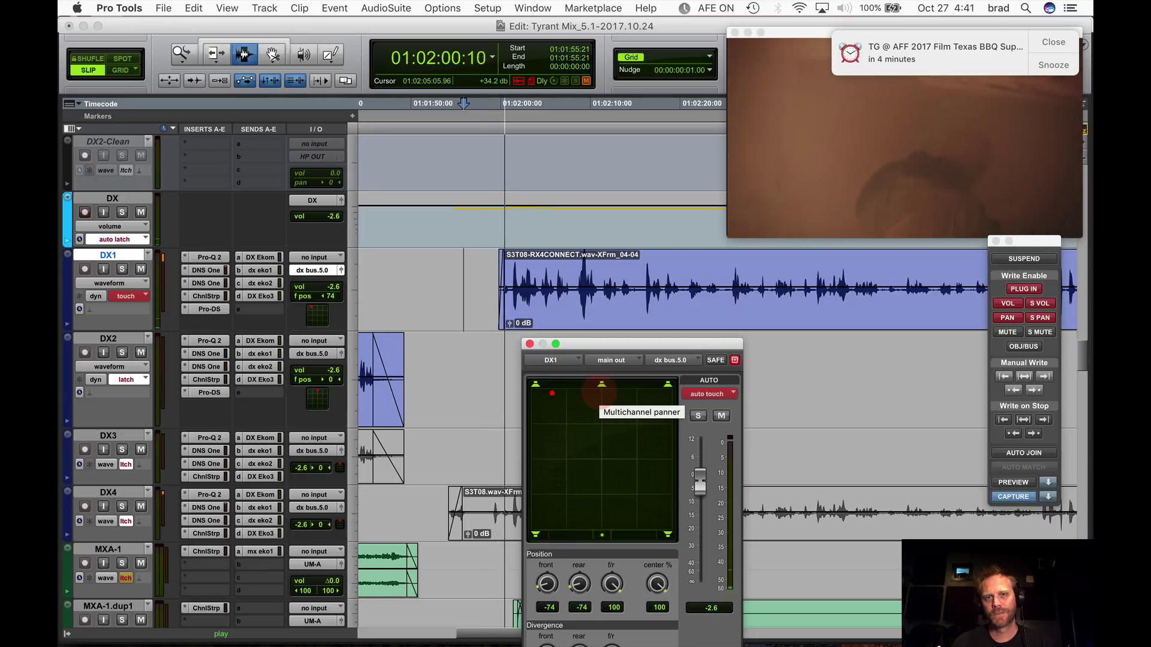
{"action": "left_click_drag", "start_coordinate": [600, 393], "coordinate": [577, 393]}
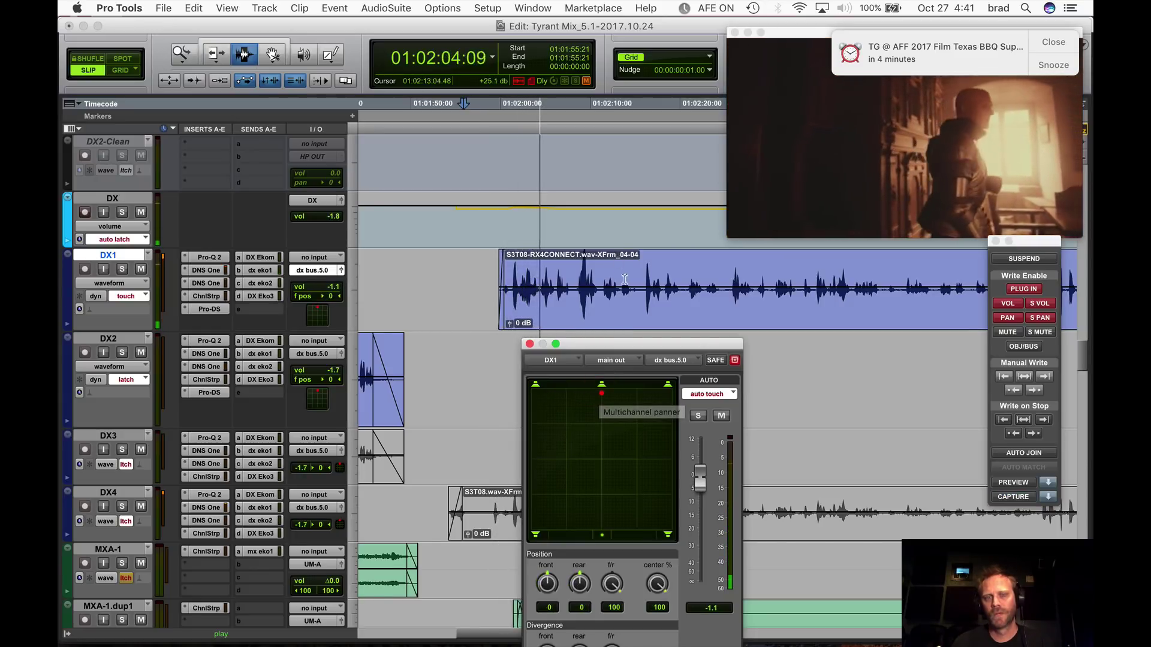
{"action": "key", "text": "space"}
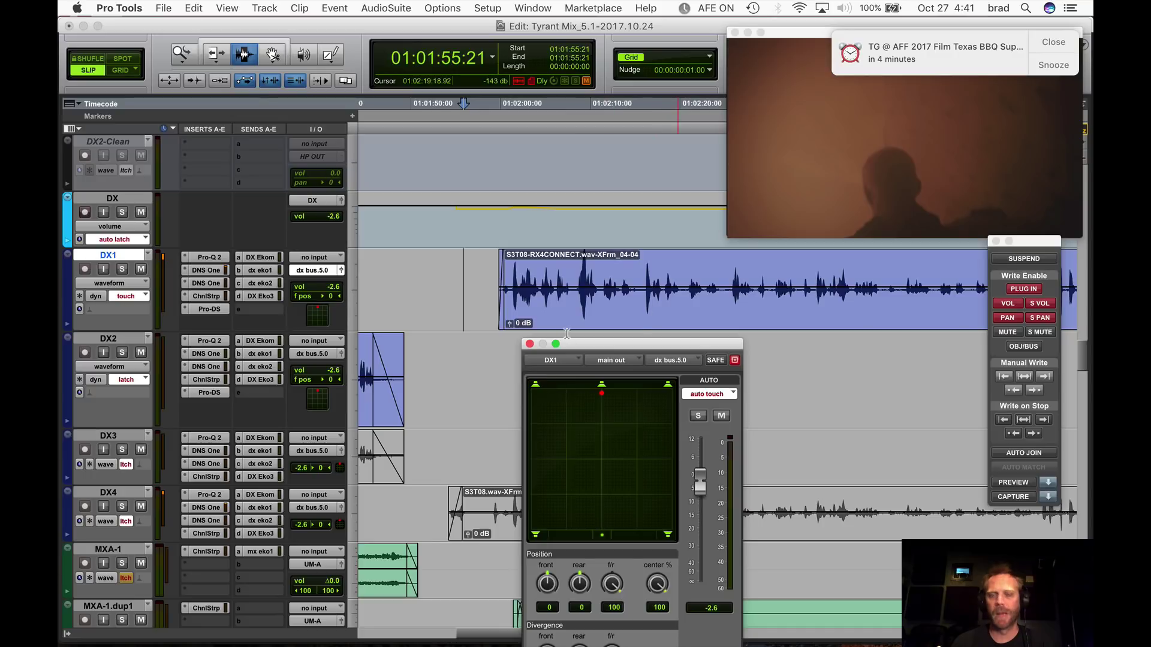
Check the automation inside the DX1 clip and undo the touch-mode pan pass.
{"action": "left_click", "coordinate": [583, 299]}
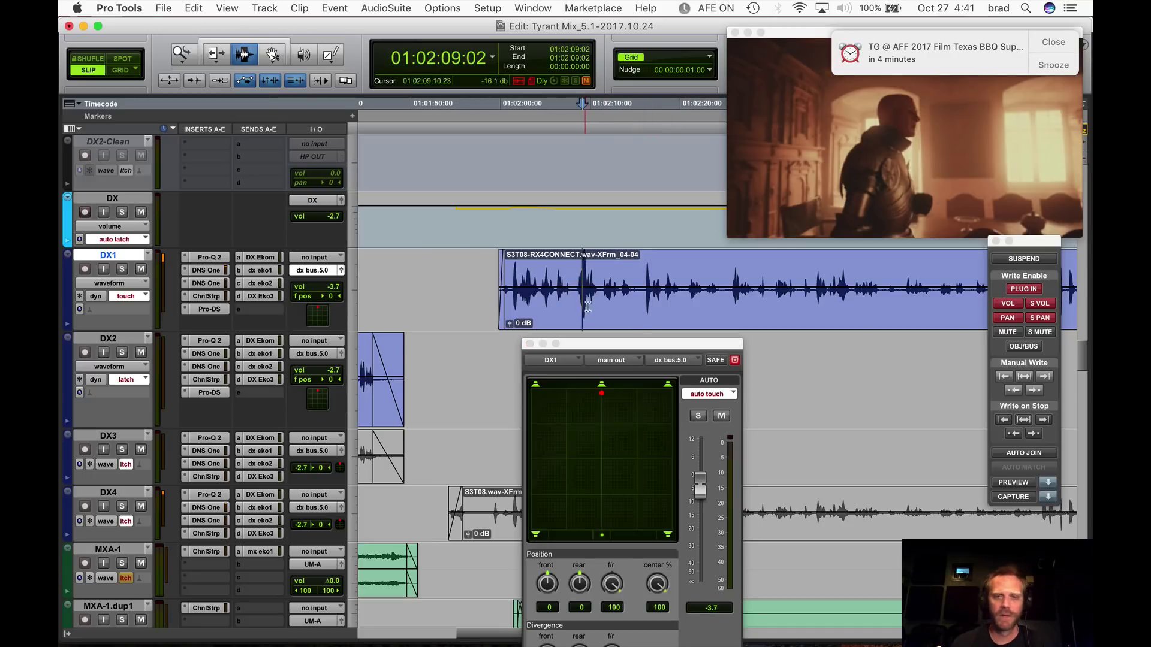
{"action": "key", "text": "super+z"}
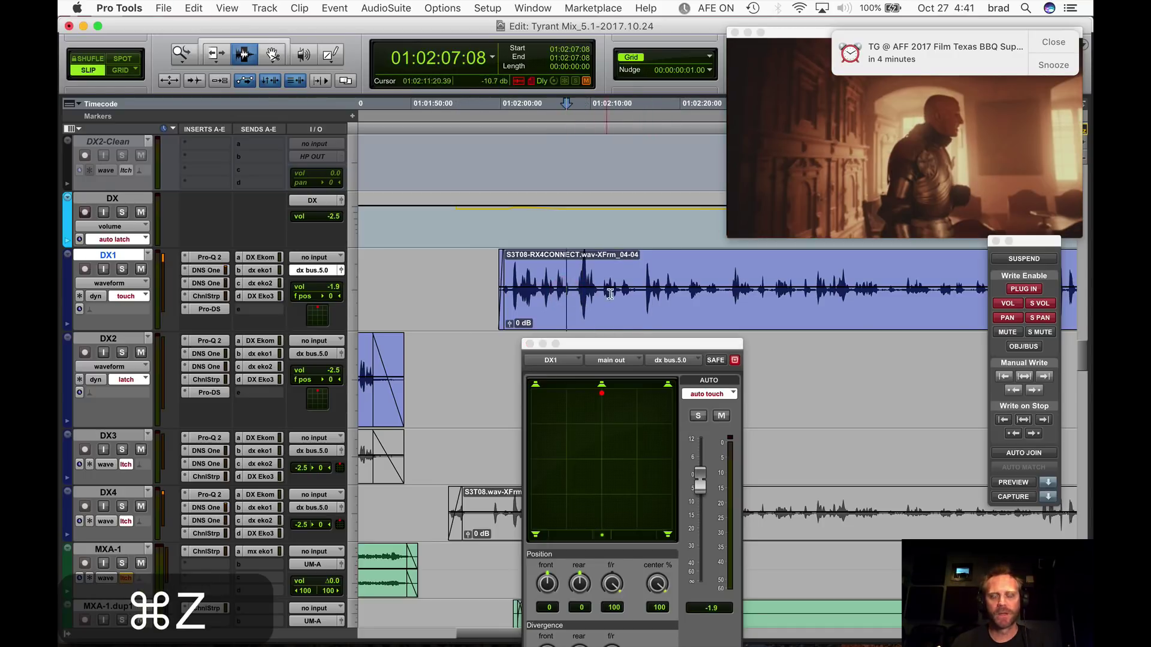
{"action": "key", "text": "super+z"}
{"action": "key", "text": "super+z"}
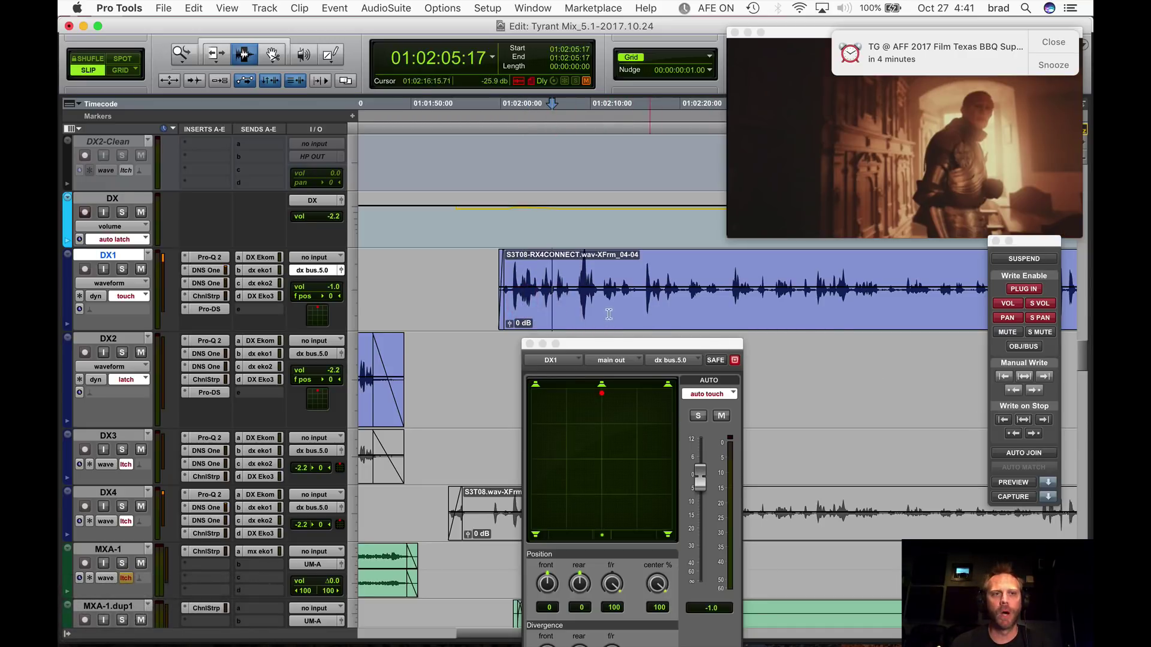
Set DX1's automation mode to latch and turn on Auto Join.
{"action": "left_click", "coordinate": [130, 297]}
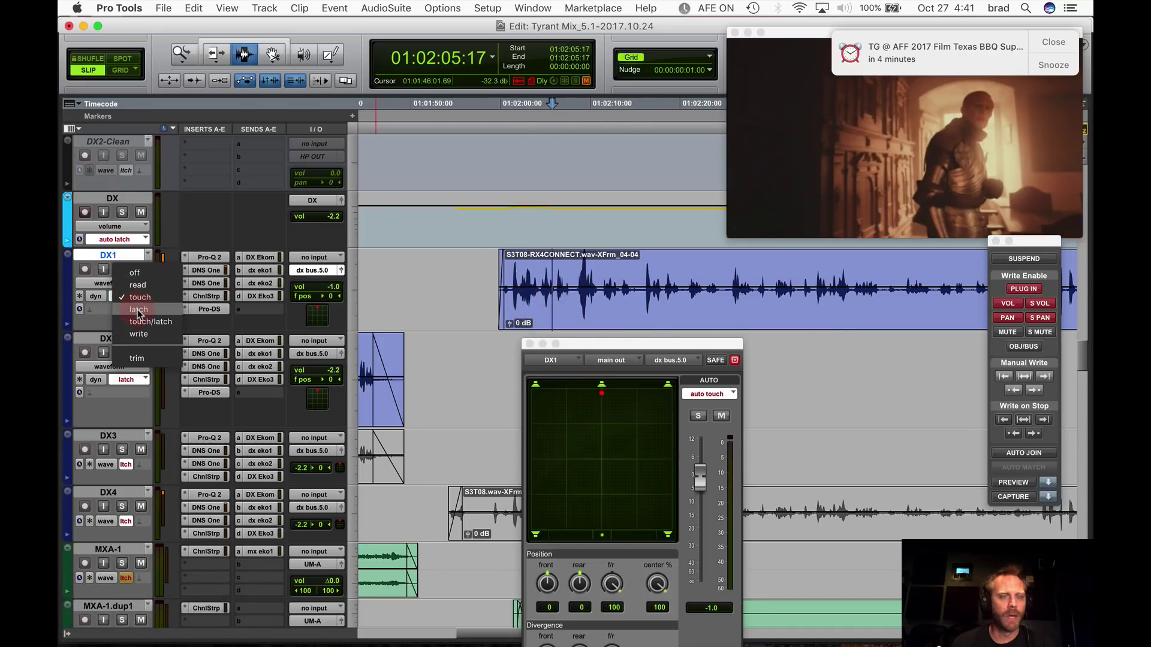
{"action": "left_click", "coordinate": [138, 309]}
{"action": "left_click", "coordinate": [495, 346]}
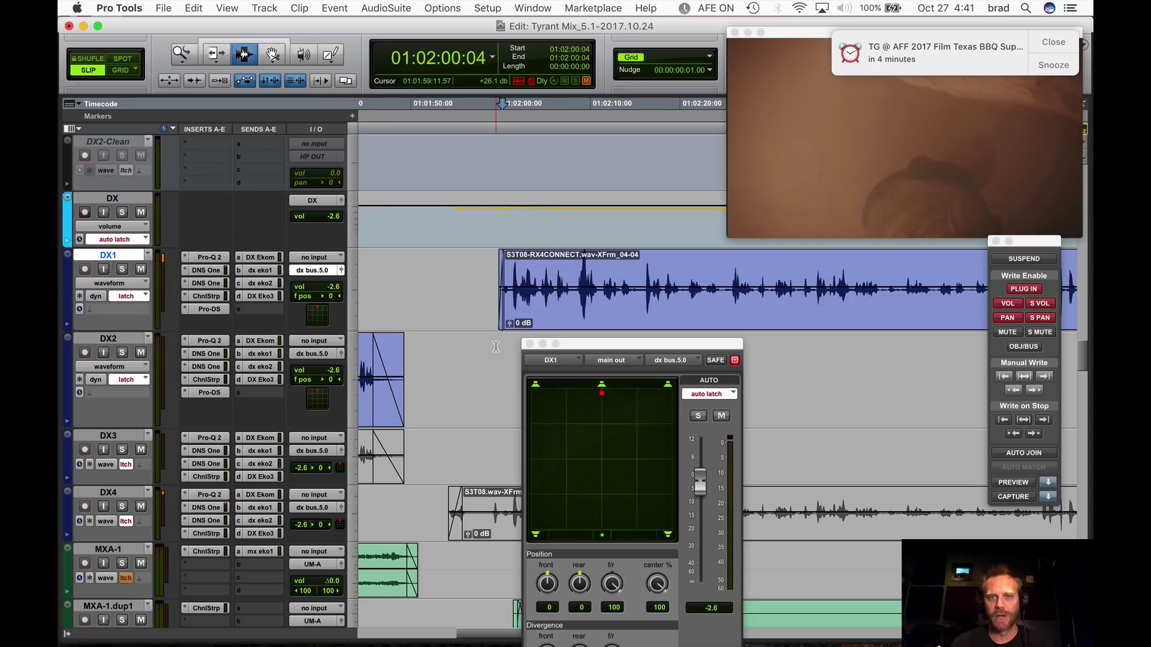
{"action": "left_click", "coordinate": [1025, 453]}
{"action": "key", "text": "space"}
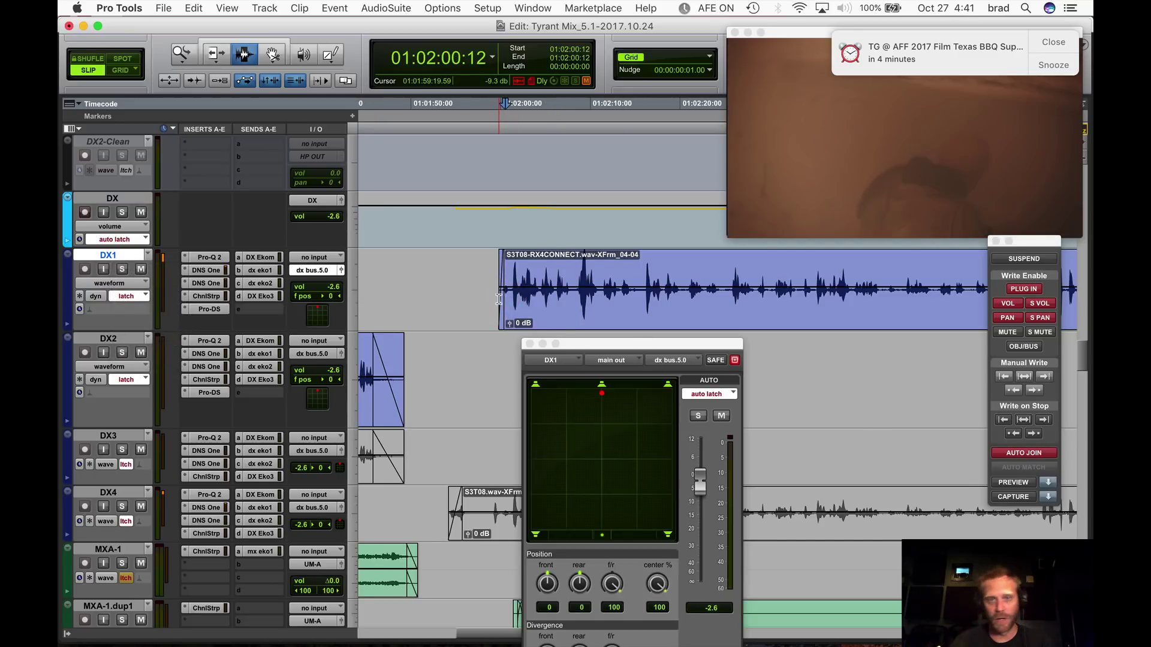
{"action": "key", "text": "space"}
Move DX1's output window clear of the first DX2 clips and show DX2's send b (dx eko1) level automation.
{"action": "key", "text": "r"}
{"action": "key", "text": "r"}
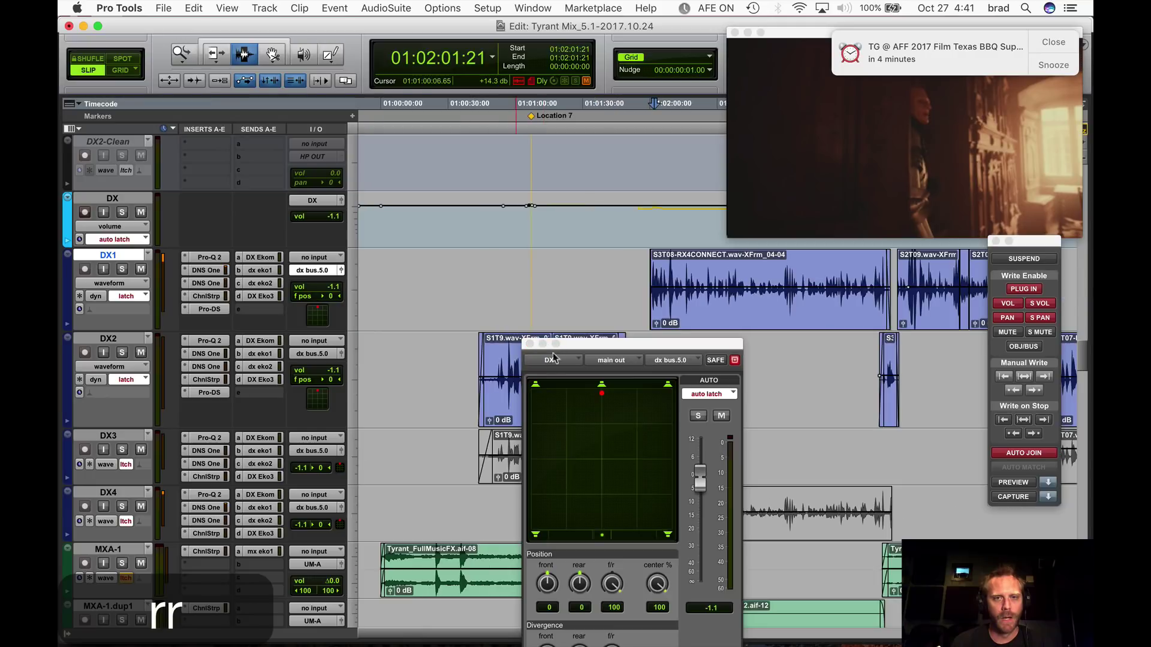
{"action": "left_click_drag", "start_coordinate": [558, 343], "coordinate": [591, 351]}
{"action": "left_click_drag", "start_coordinate": [670, 370], "coordinate": [818, 337]}
{"action": "left_click", "coordinate": [560, 368]}
{"action": "key", "text": "t"}
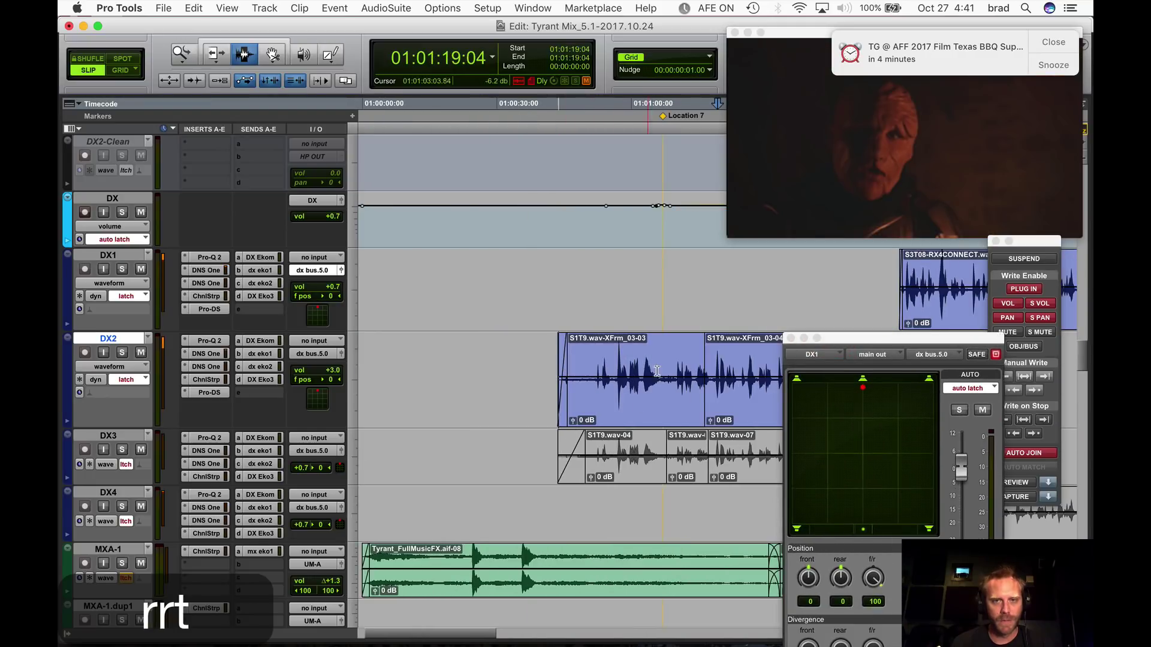
{"action": "left_click", "coordinate": [664, 379]}
{"action": "left_click", "coordinate": [117, 367]}
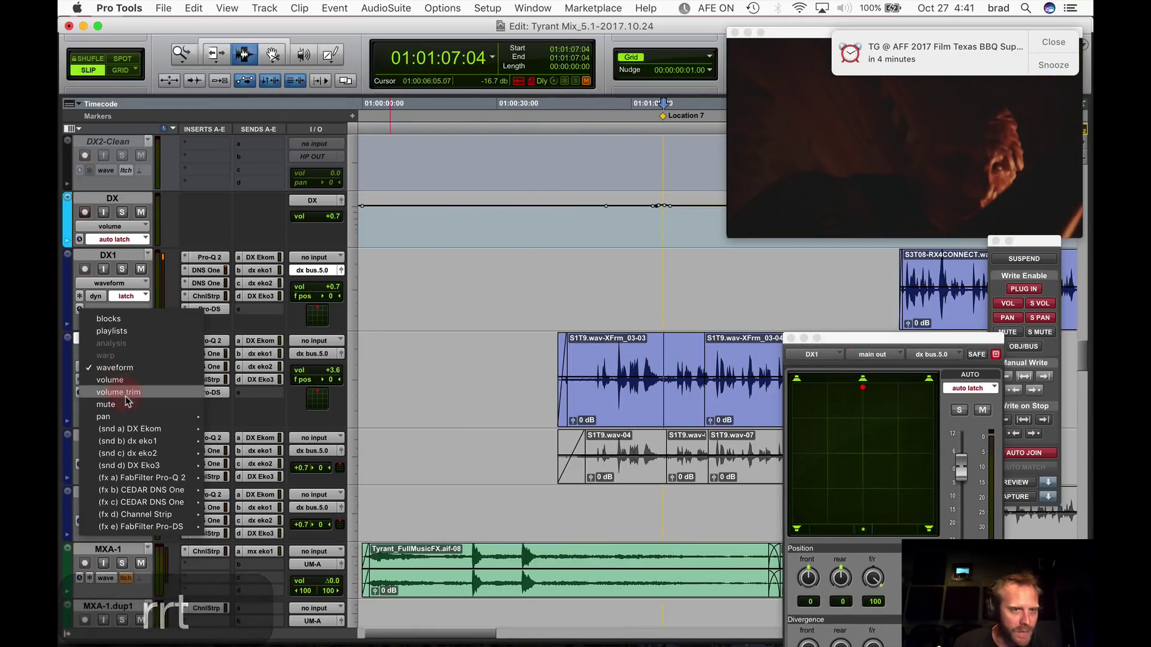
{"action": "mouse_move", "coordinate": [161, 454]}
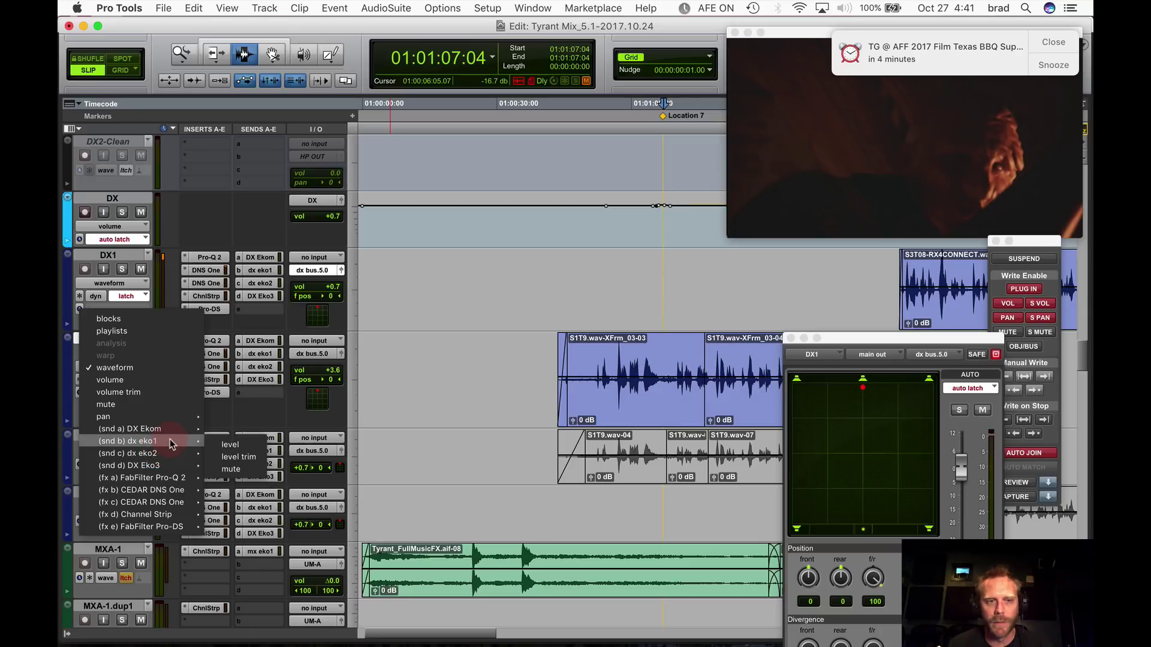
{"action": "left_click", "coordinate": [231, 445]}
Cut DX2's dx eko1 send level automation from 01:00:51:23 to 01:01:03:03.
{"action": "left_click", "coordinate": [636, 383]}
{"action": "key", "text": "t"}
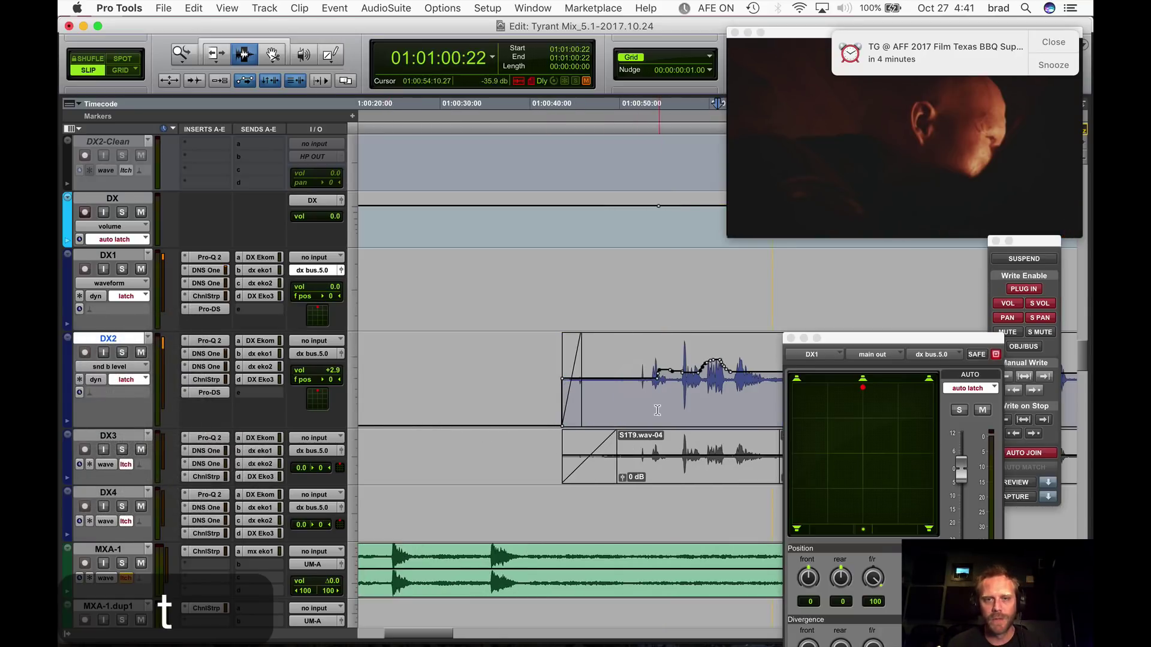
{"action": "key", "text": "r"}
{"action": "left_click", "coordinate": [678, 364]}
{"action": "key", "text": "t"}
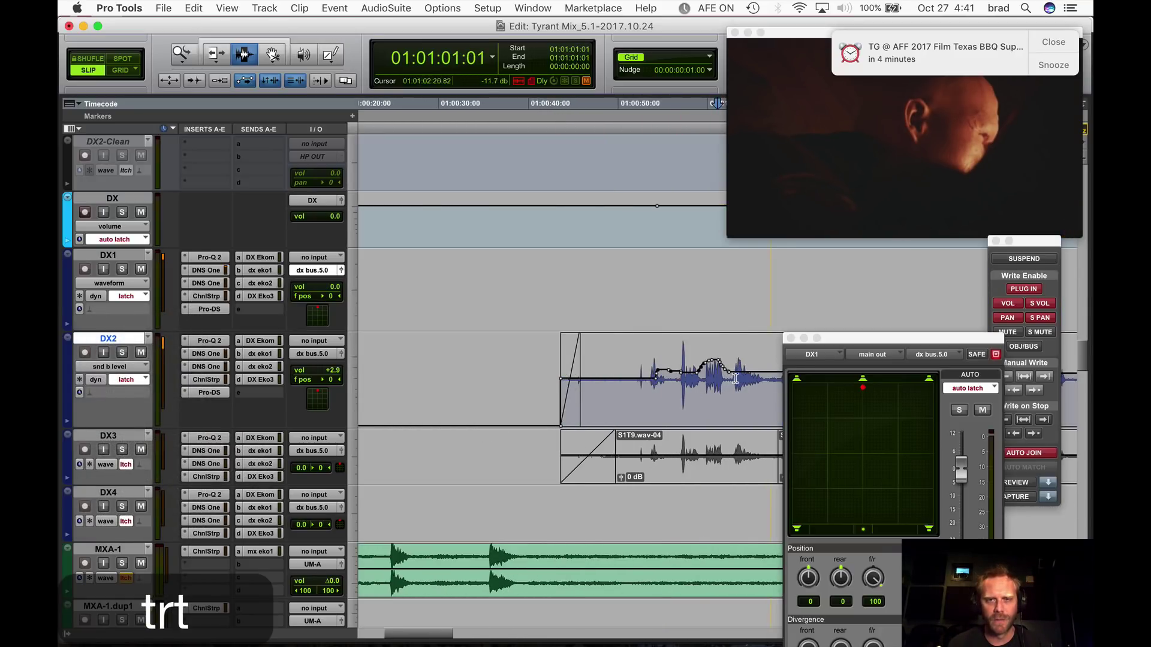
{"action": "left_click_drag", "start_coordinate": [735, 379], "coordinate": [636, 390]}
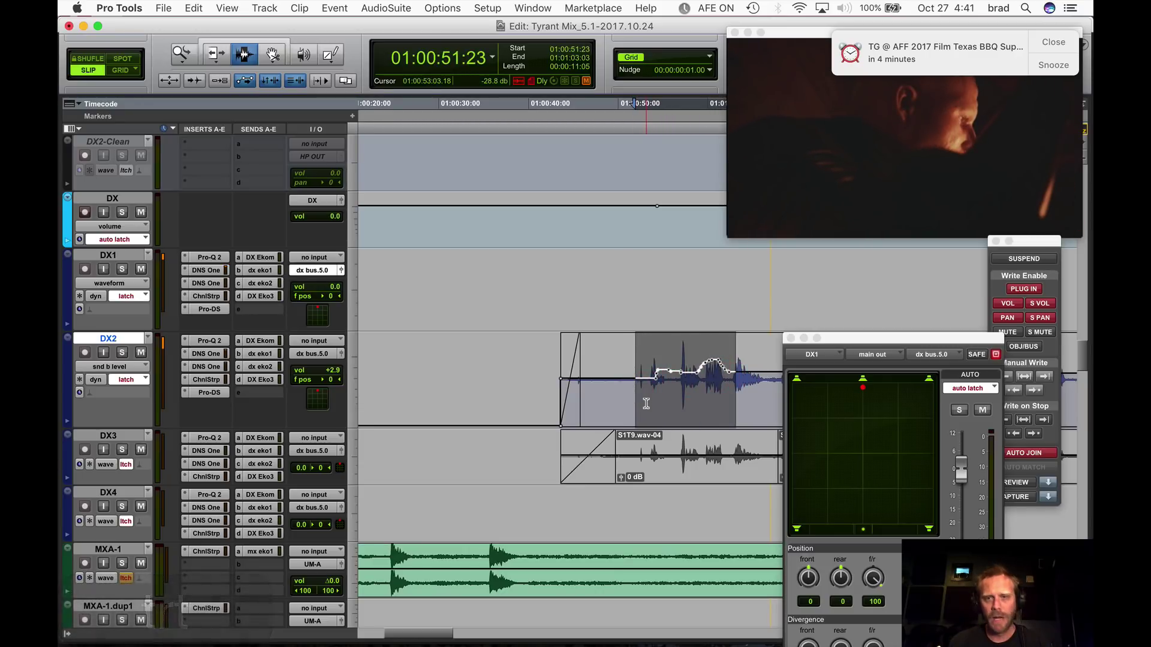
{"action": "key", "text": "x"}
{"action": "key", "text": "x"}
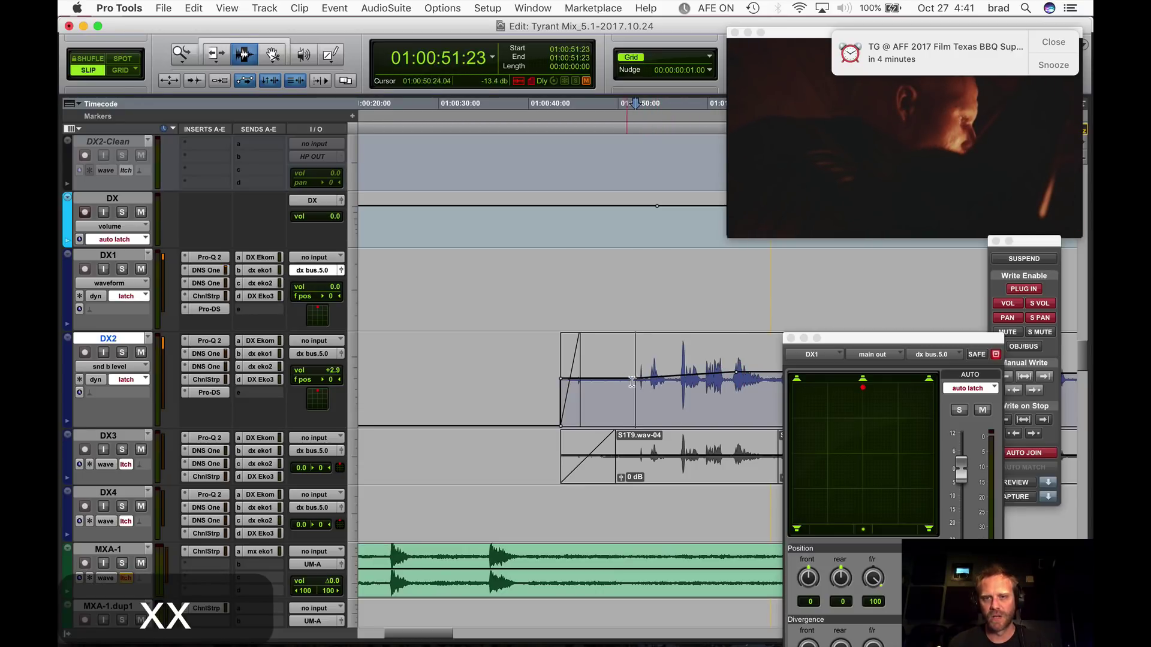
{"action": "key", "text": "super+z"}
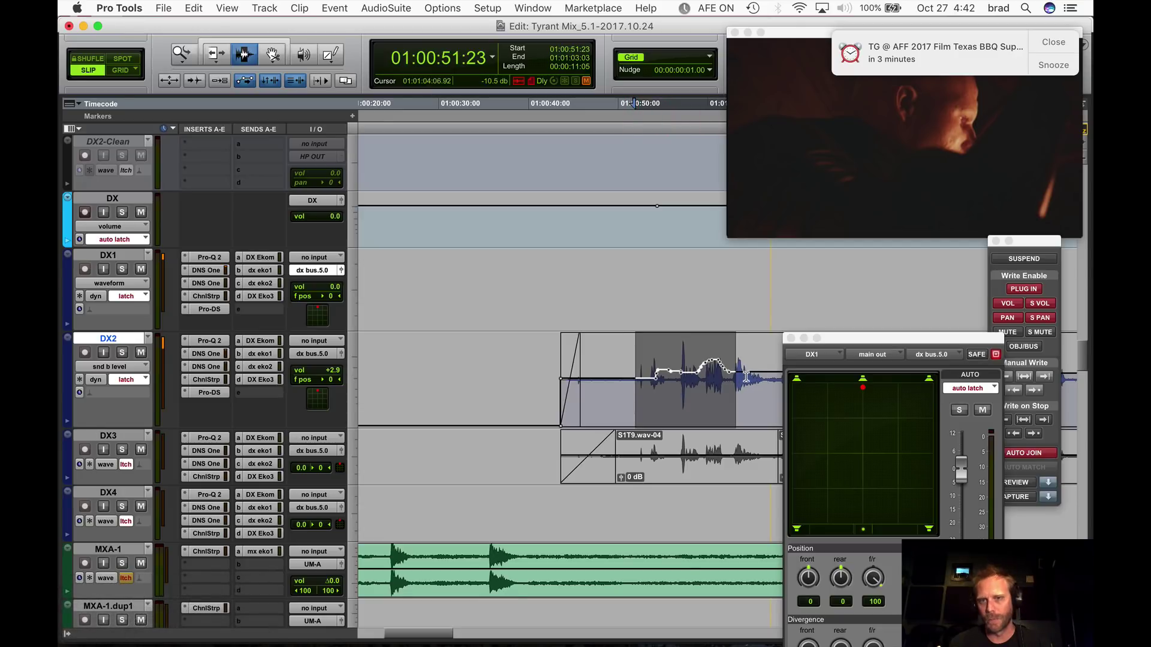
{"action": "key", "text": "x"}
Open DX2's dx eko1 send window and place it before the start of the DX2 clip.
{"action": "left_click_drag", "start_coordinate": [637, 383], "coordinate": [773, 382]}
{"action": "left_click", "coordinate": [760, 383]}
{"action": "left_click", "coordinate": [645, 383]}
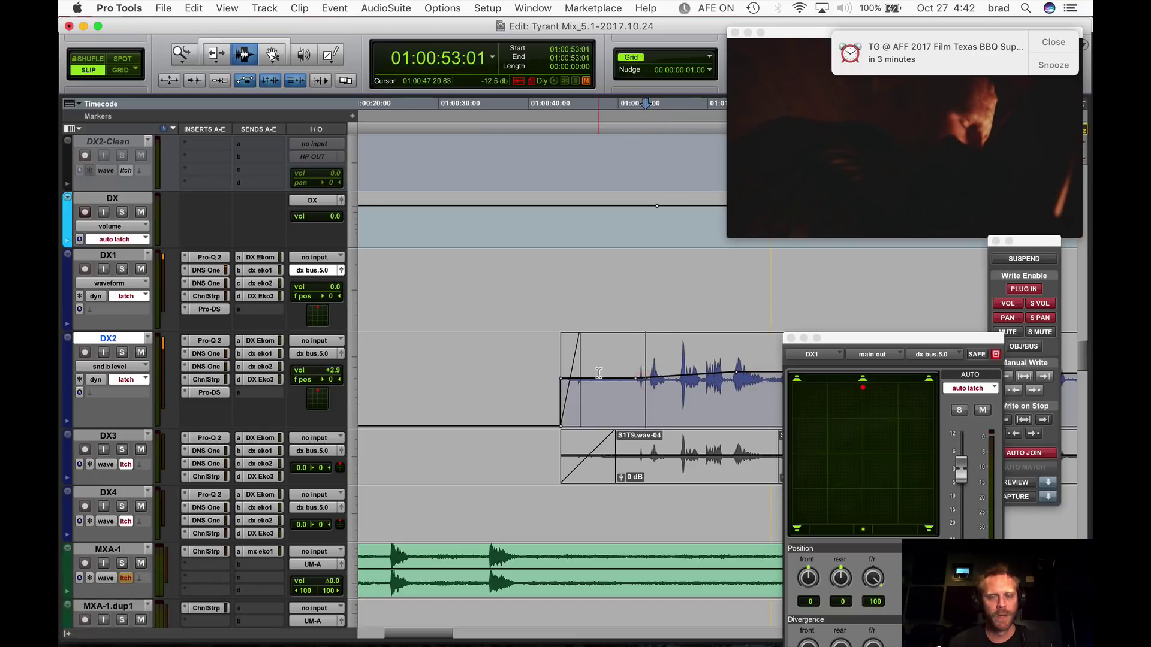
{"action": "left_click", "coordinate": [598, 382]}
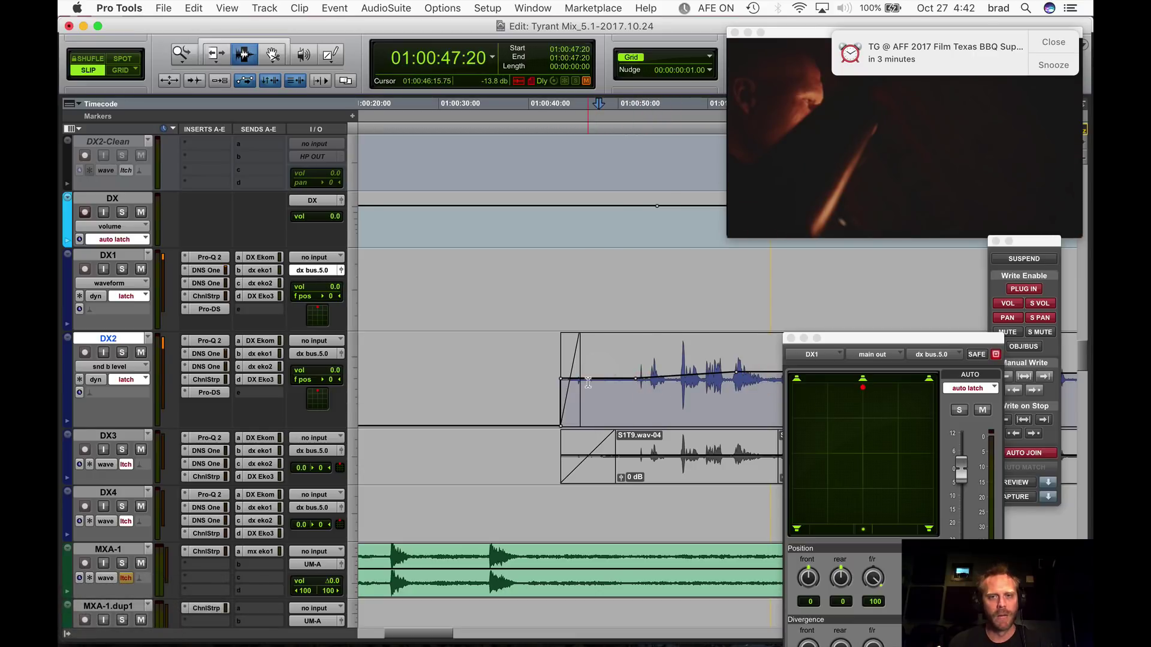
{"action": "left_click", "coordinate": [268, 354]}
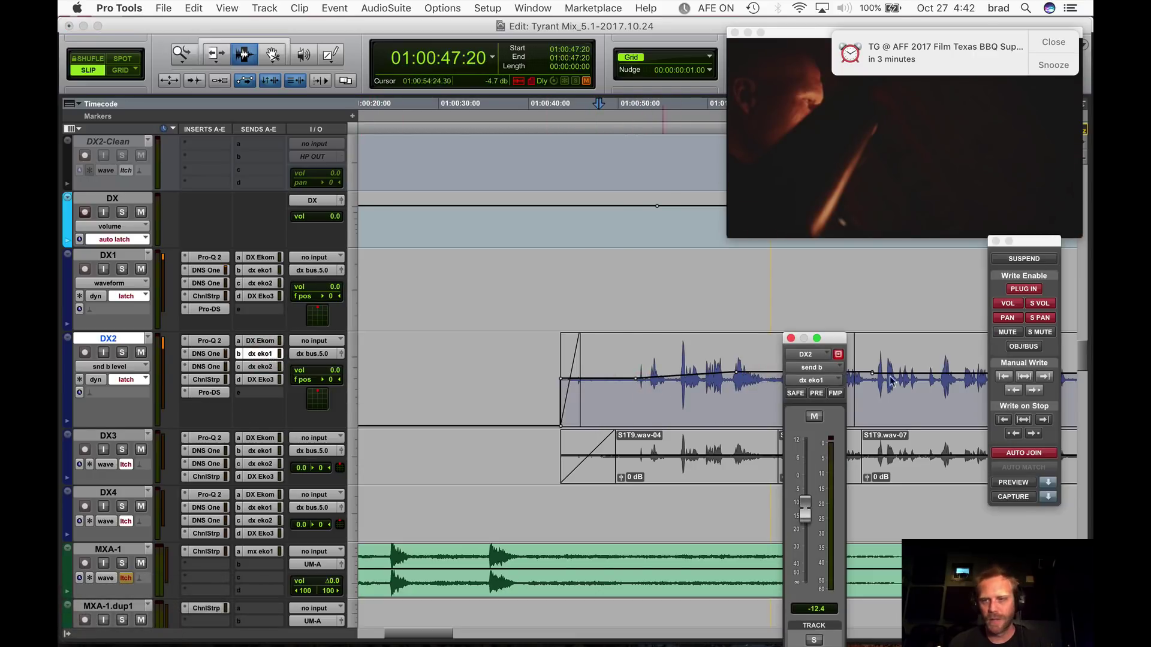
{"action": "left_click_drag", "start_coordinate": [817, 338], "coordinate": [472, 250]}
Play from 01:00:51:05, raise DX2's dx eko1 send level to -0.9 in latch mode and stop playback just past 01:01:02.
{"action": "left_click", "coordinate": [636, 387]}
{"action": "key", "text": "space"}
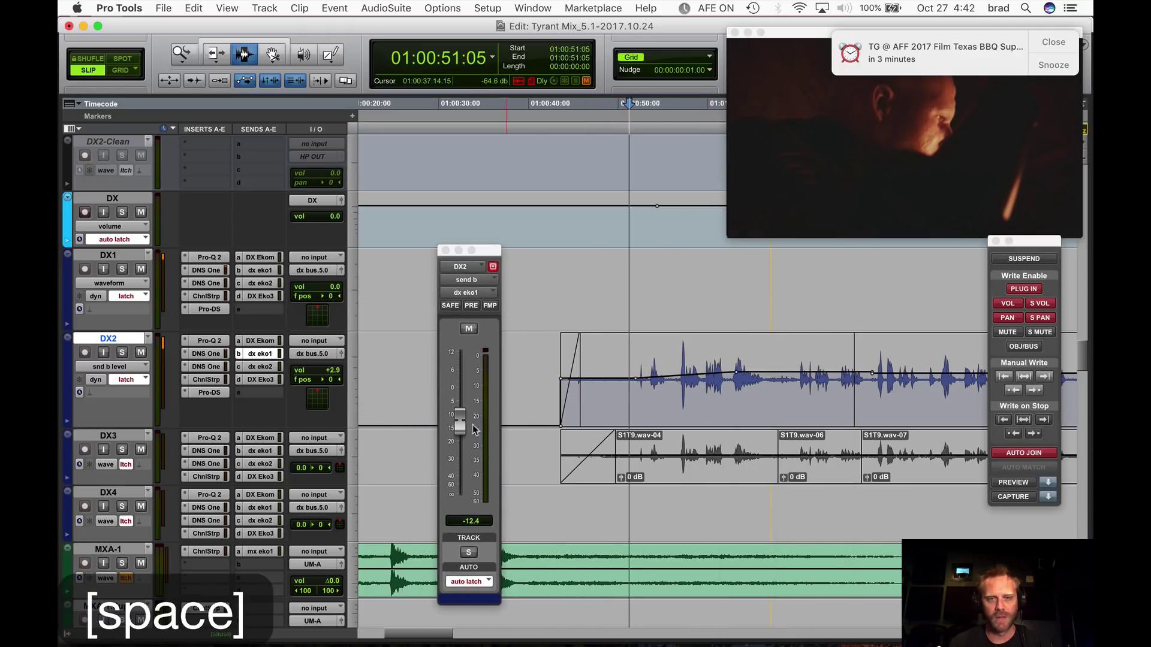
{"action": "left_click_drag", "start_coordinate": [457, 424], "coordinate": [464, 393]}
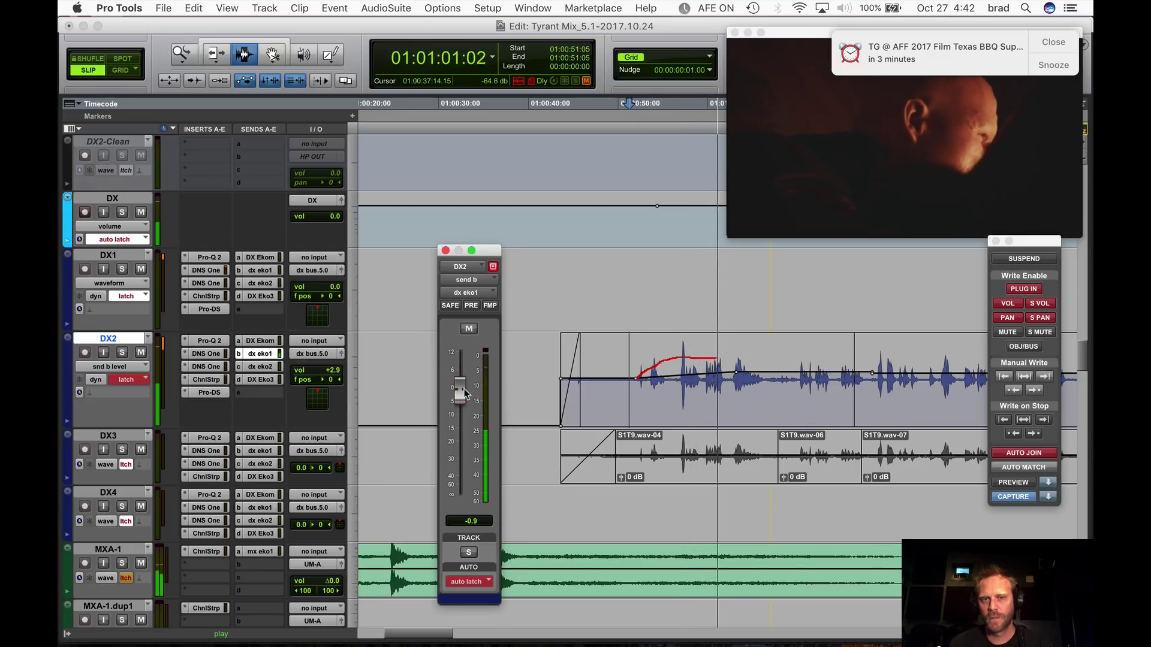
{"action": "key", "text": "space"}
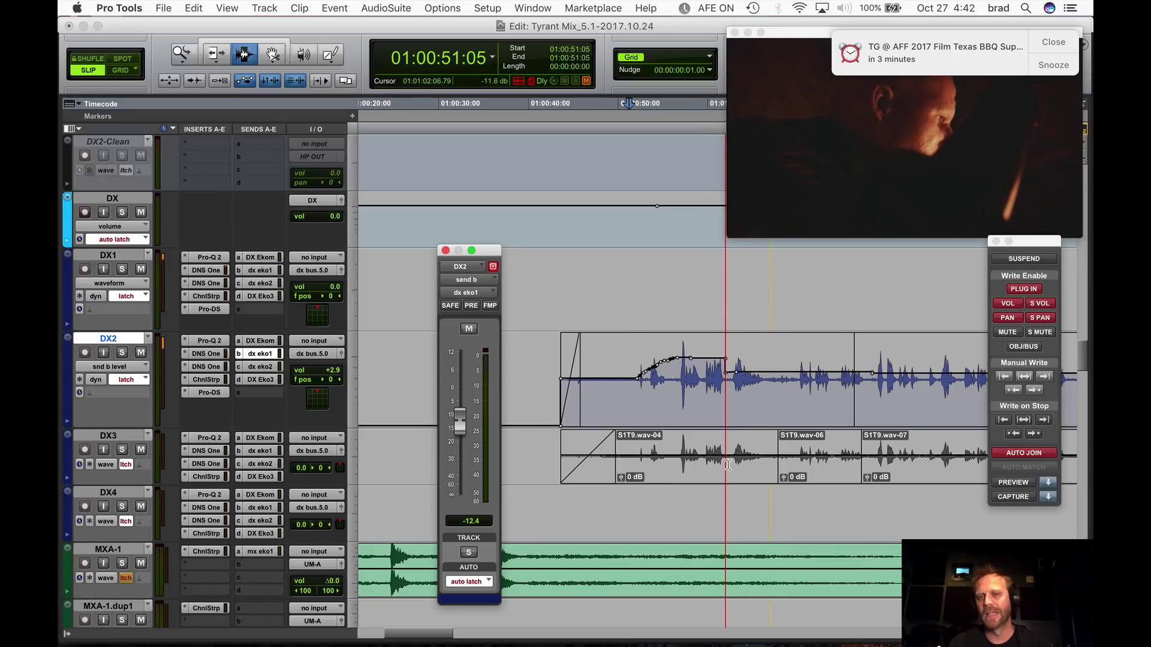
Examine the DX2 send level just before the point where writing stopped, and place the cursor at 01:00:59:09.
{"action": "left_click", "coordinate": [704, 371]}
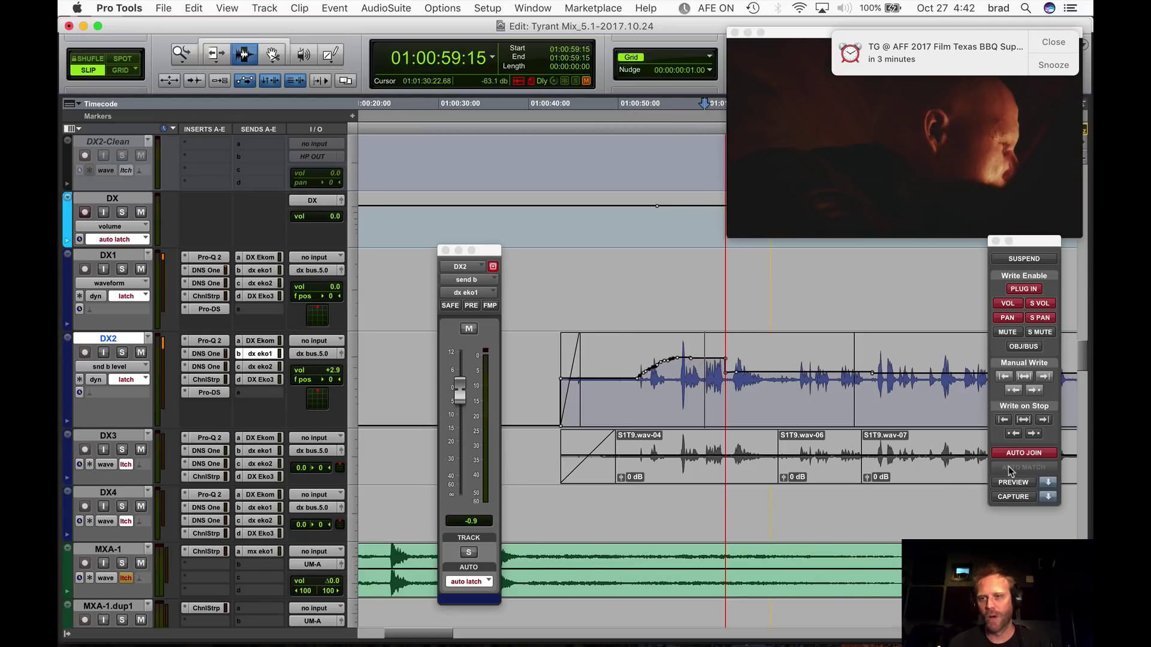
{"action": "left_click_drag", "start_coordinate": [707, 378], "coordinate": [728, 375]}
{"action": "left_click", "coordinate": [690, 371]}
{"action": "left_click_drag", "start_coordinate": [703, 320], "coordinate": [723, 326]}
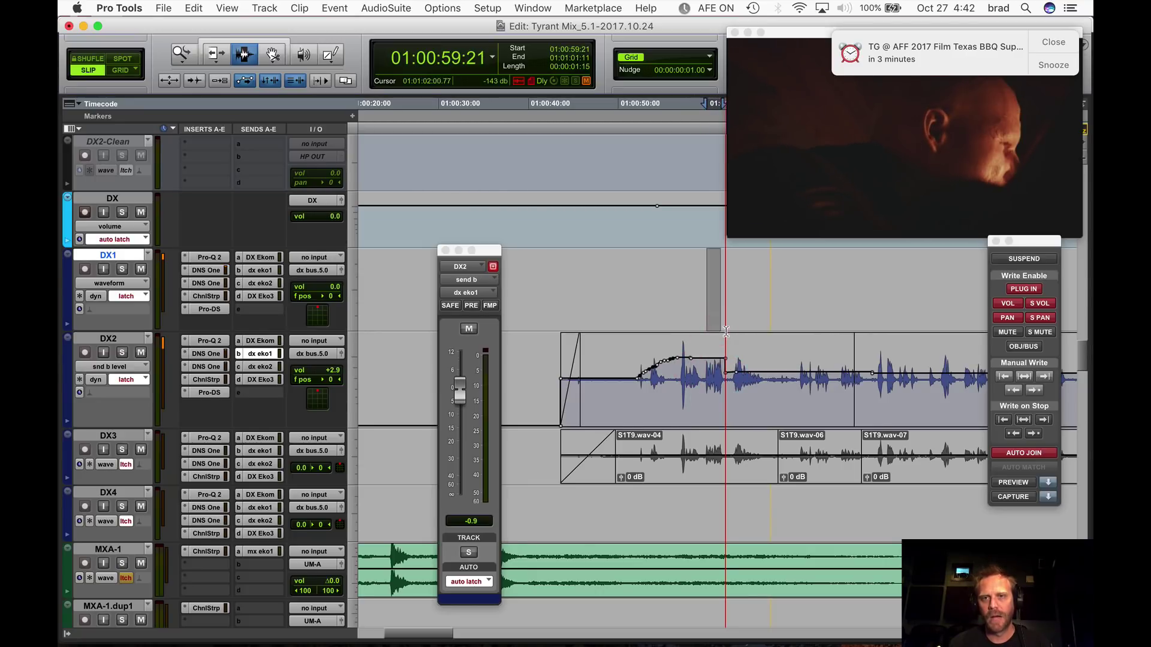
{"action": "left_click", "coordinate": [727, 332]}
{"action": "left_click", "coordinate": [696, 332]}
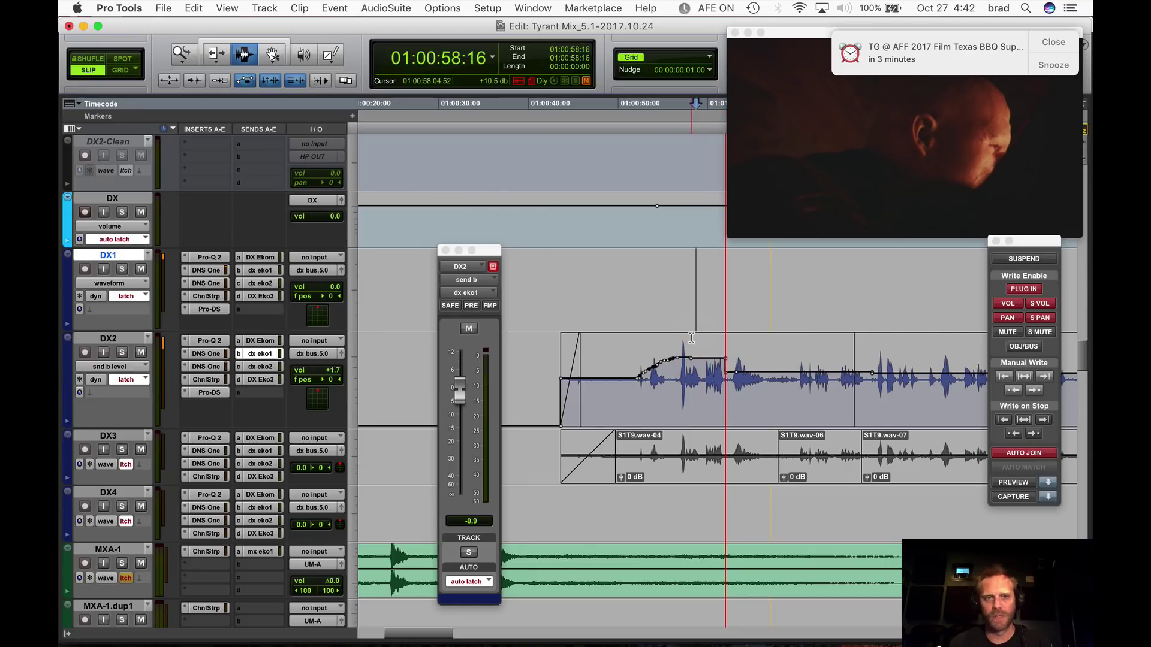
{"action": "left_click", "coordinate": [703, 394]}
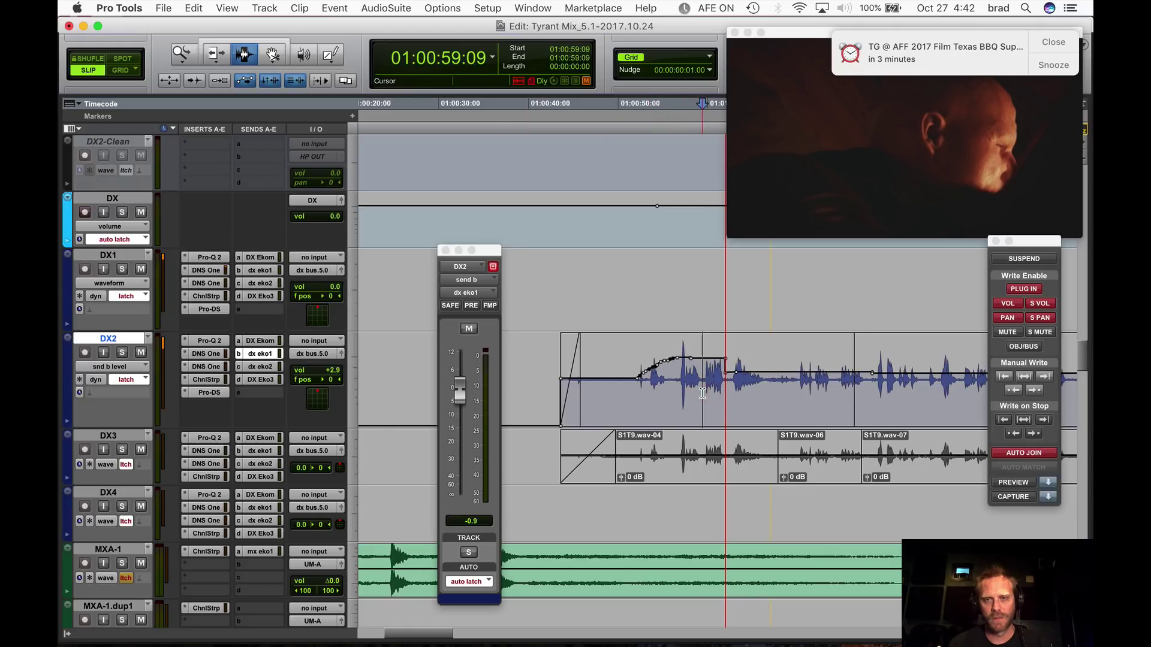
Play from 01:01:00:08 with Auto Join to resume writing DX2's dx eko1 send level in latch mode, and stop just past 01:01:06.
{"action": "left_click", "coordinate": [751, 388]}
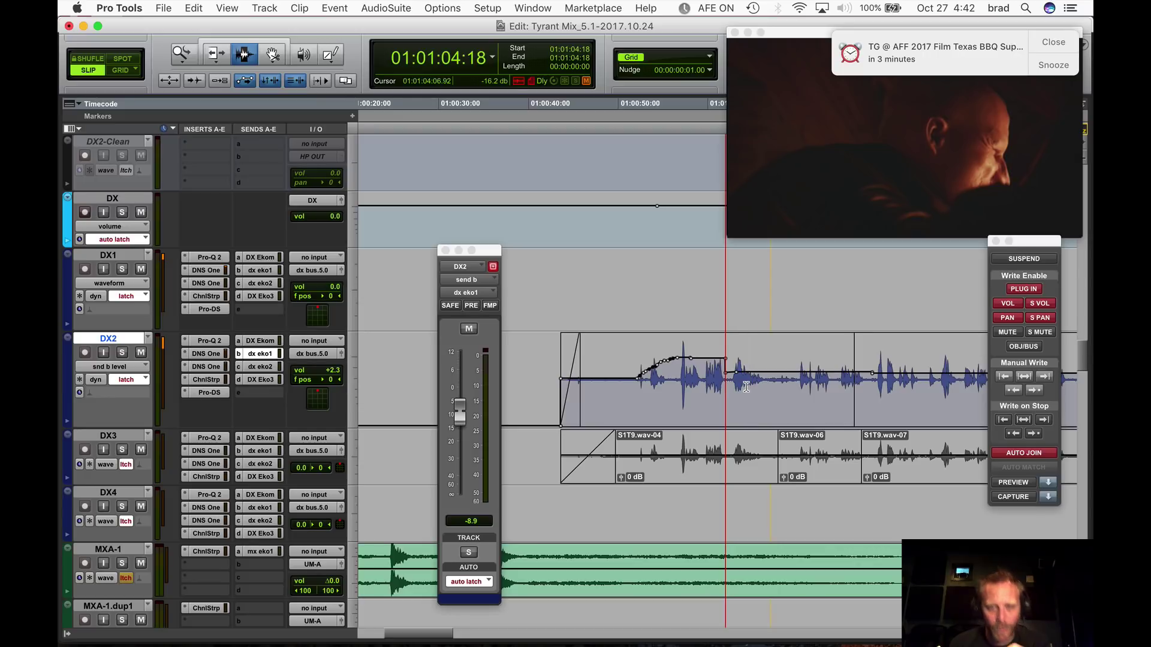
{"action": "left_click", "coordinate": [718, 384]}
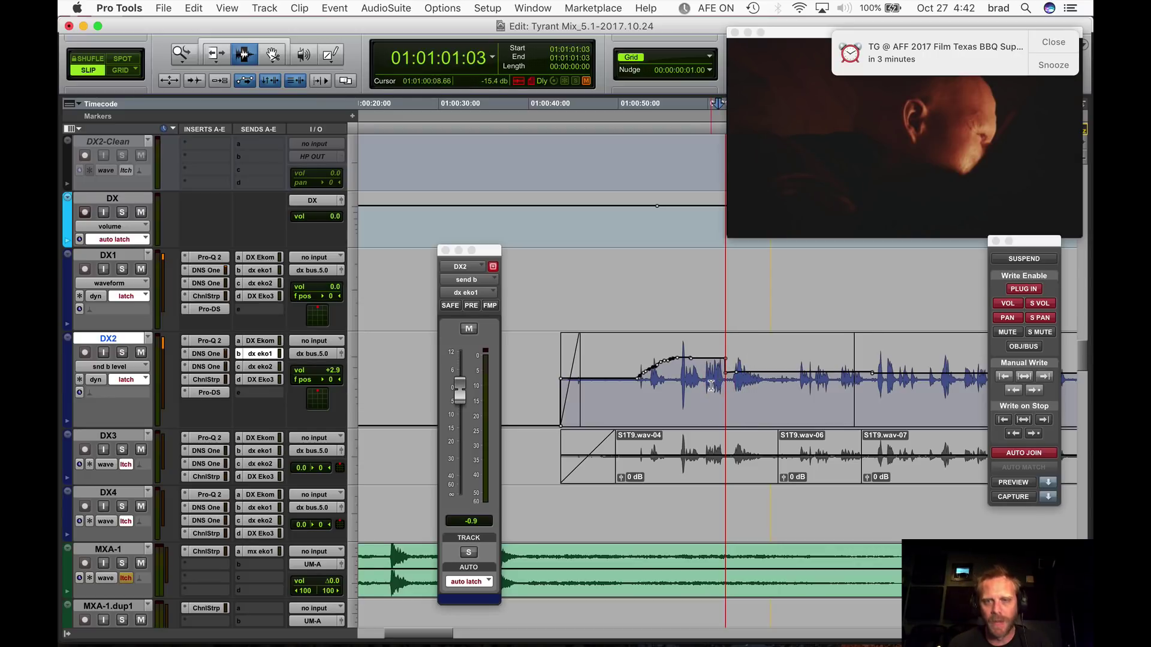
{"action": "left_click", "coordinate": [700, 383]}
{"action": "left_click", "coordinate": [711, 383]}
{"action": "key", "text": "space"}
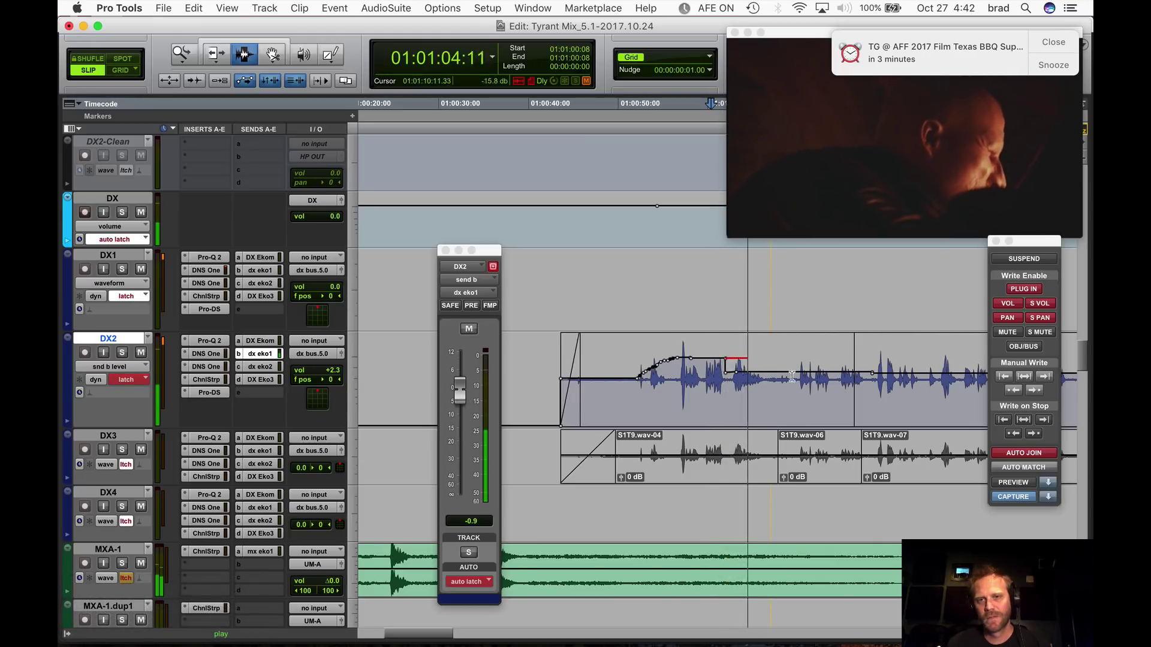
{"action": "key", "text": "space"}
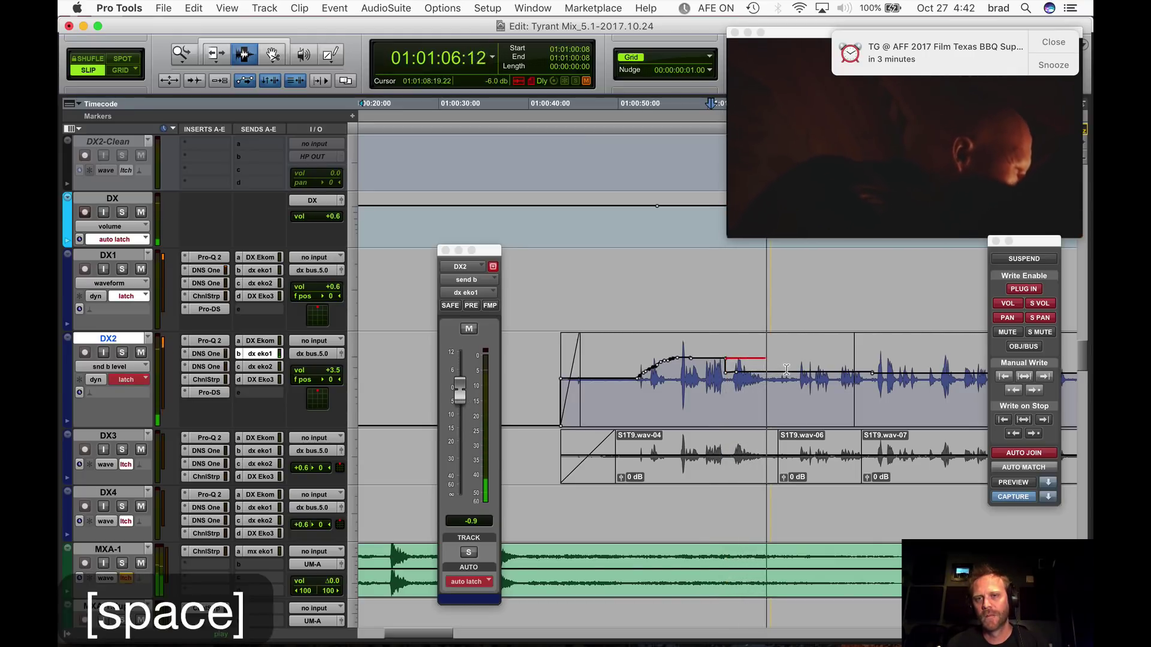
Examine the joined send level on DX2 at several points, and place the cursor on DX1 at 01:01:00:12.
{"action": "left_click", "coordinate": [706, 365]}
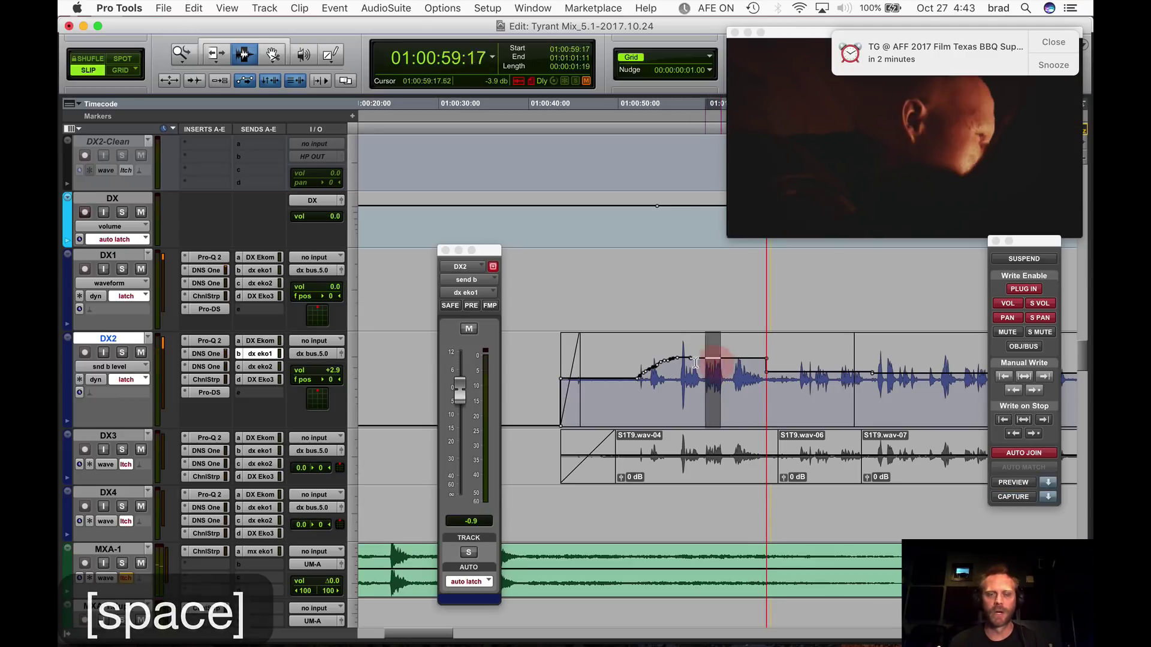
{"action": "left_click", "coordinate": [668, 363]}
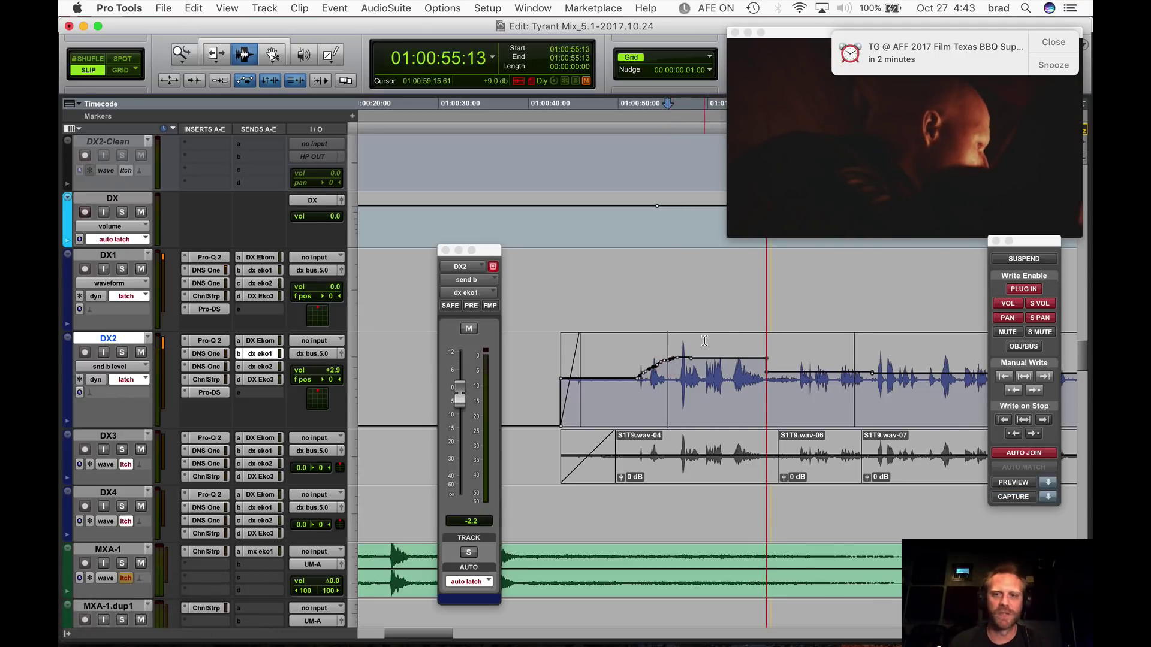
{"action": "scroll", "coordinate": [705, 340], "scroll_direction": "down", "scroll_amount": 4}
{"action": "scroll", "coordinate": [705, 341], "scroll_direction": "up", "scroll_amount": 4}
{"action": "left_click", "coordinate": [712, 304]}
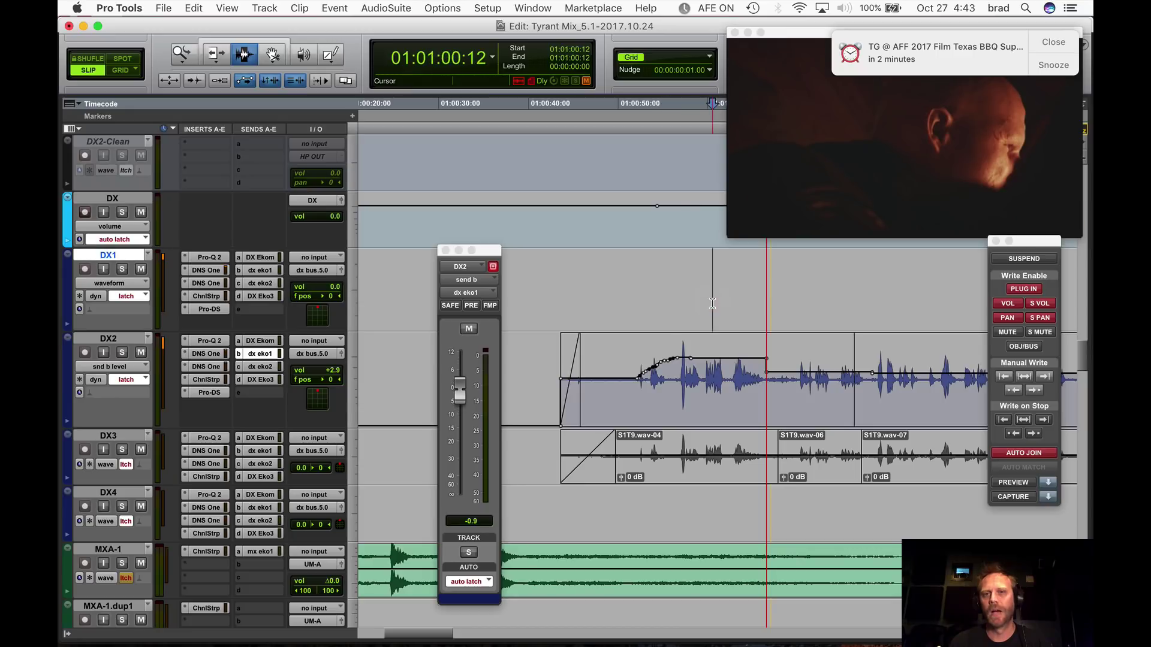
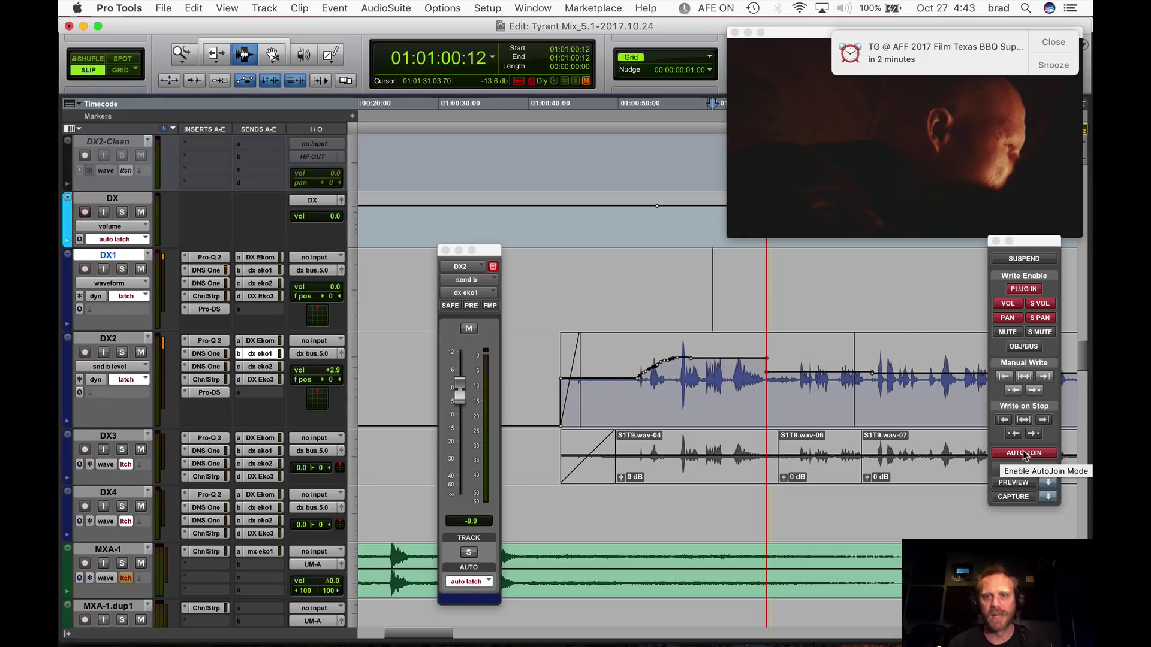
Switch DX2 to touch mode, play from 01:00:55:05, raise its dx eko1 send level to about +4.8 and stop just past 01:00:58.
{"action": "left_click", "coordinate": [639, 375]}
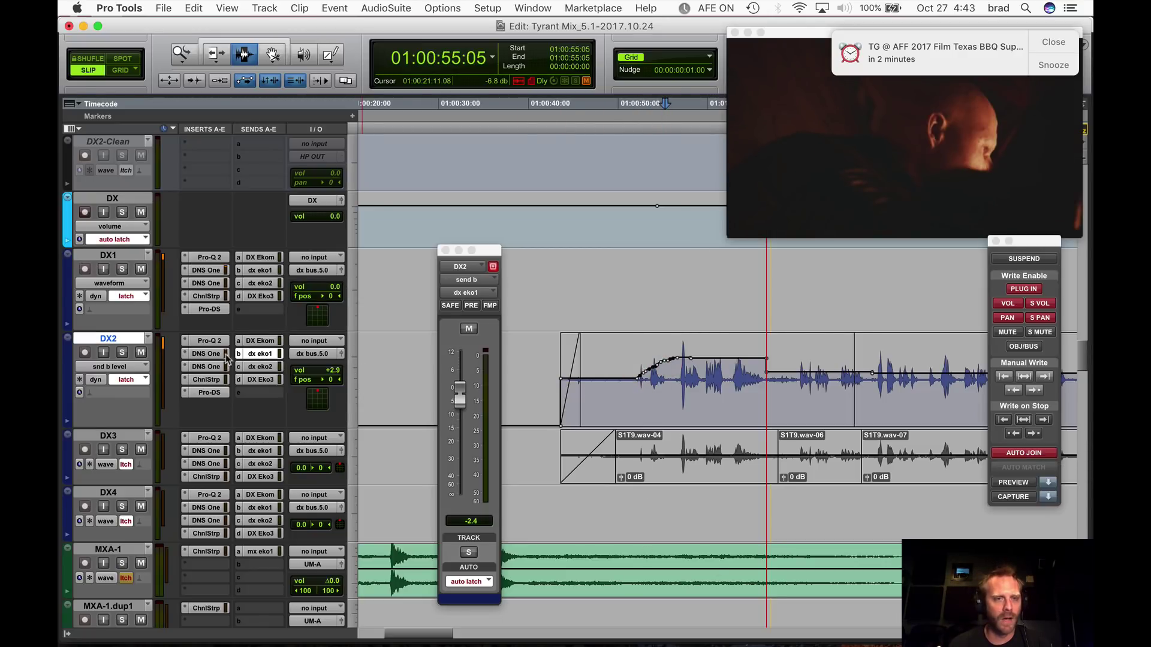
{"action": "left_click", "coordinate": [131, 380]}
{"action": "left_click", "coordinate": [132, 368]}
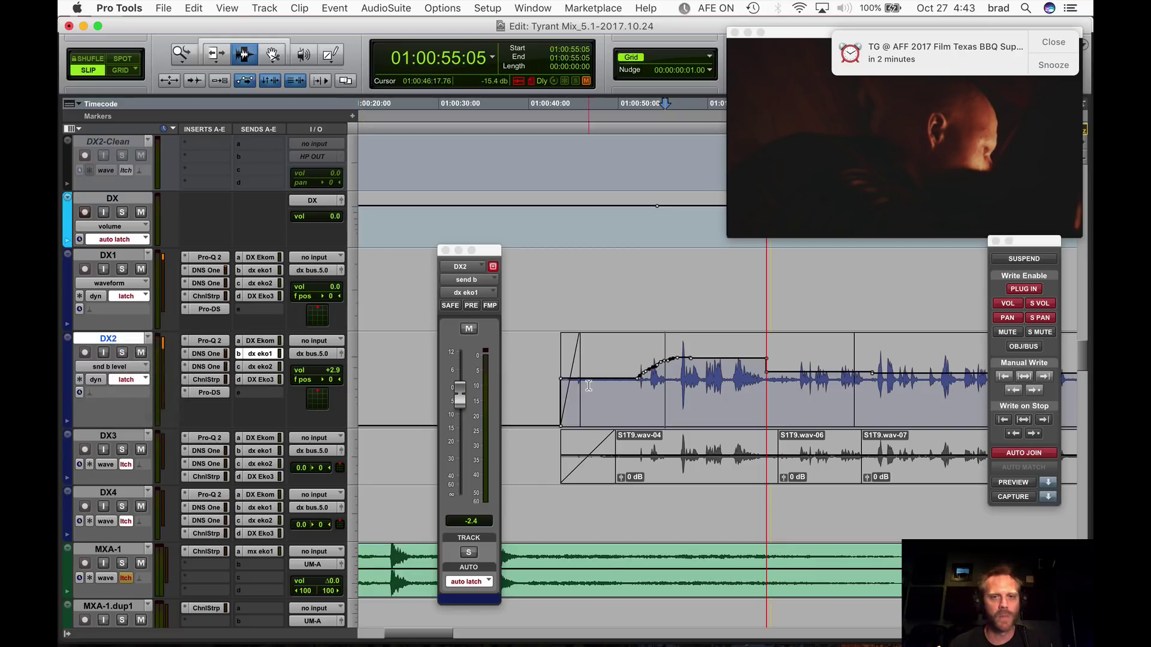
{"action": "key", "text": "space"}
{"action": "left_click_drag", "start_coordinate": [460, 396], "coordinate": [463, 372]}
{"action": "key", "text": "space"}
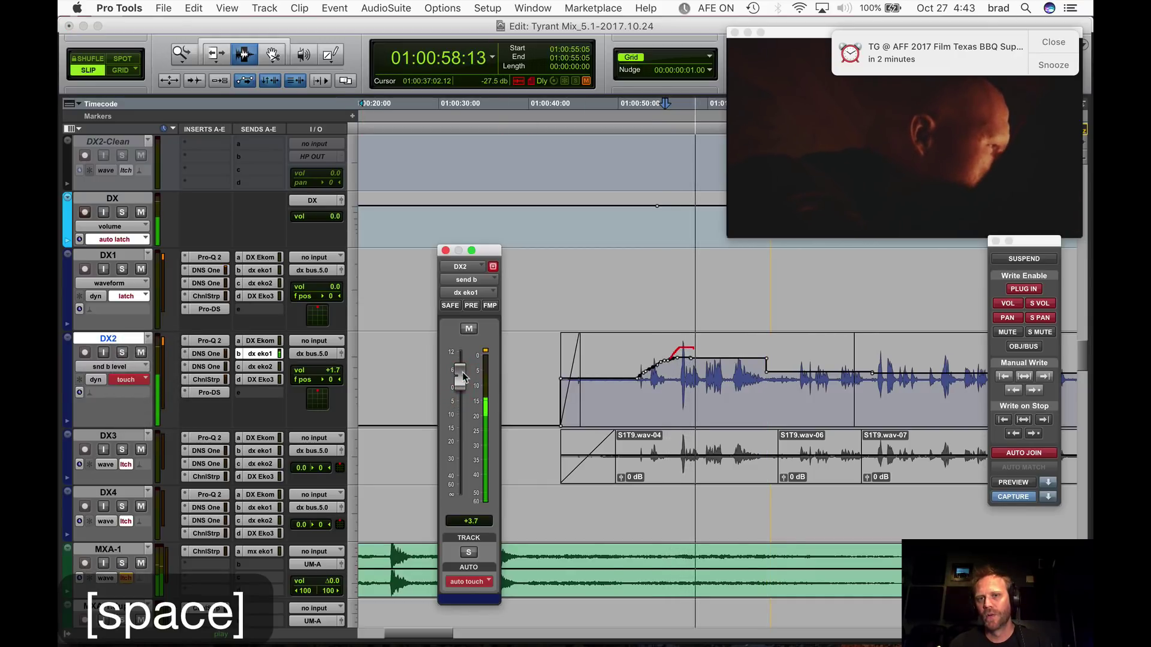
Return DX2 to latch mode and inspect the send level written around 01:00:57:19.
{"action": "left_click", "coordinate": [126, 380]}
{"action": "left_click", "coordinate": [580, 386]}
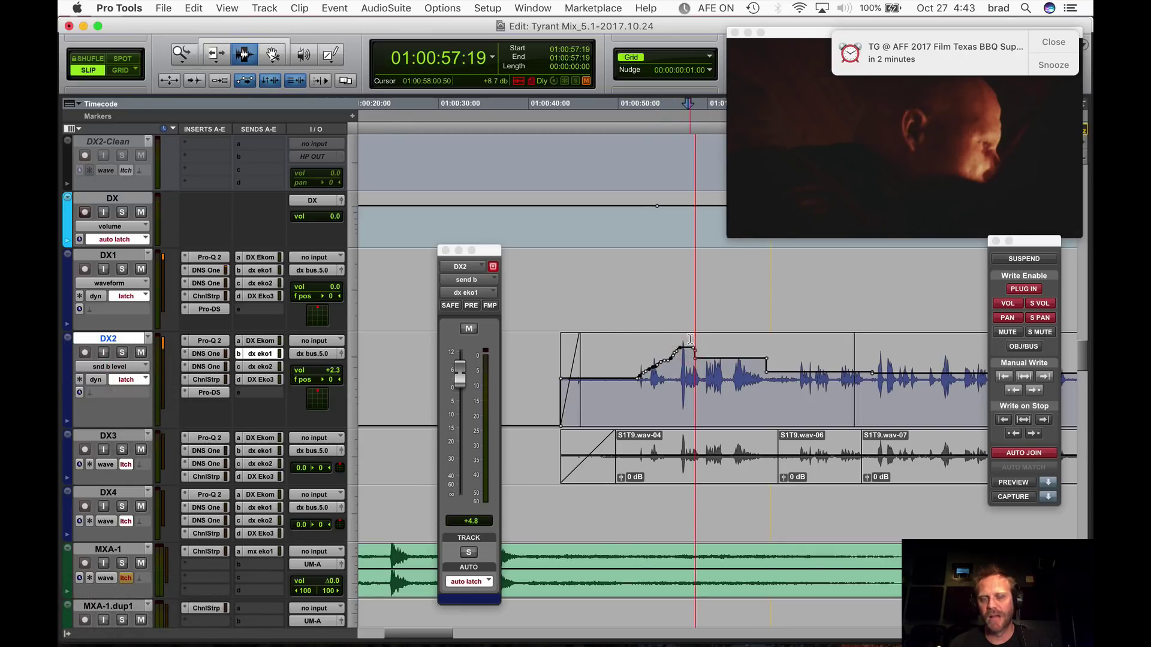
{"action": "left_click_drag", "start_coordinate": [695, 318], "coordinate": [704, 313]}
{"action": "left_click", "coordinate": [676, 315]}
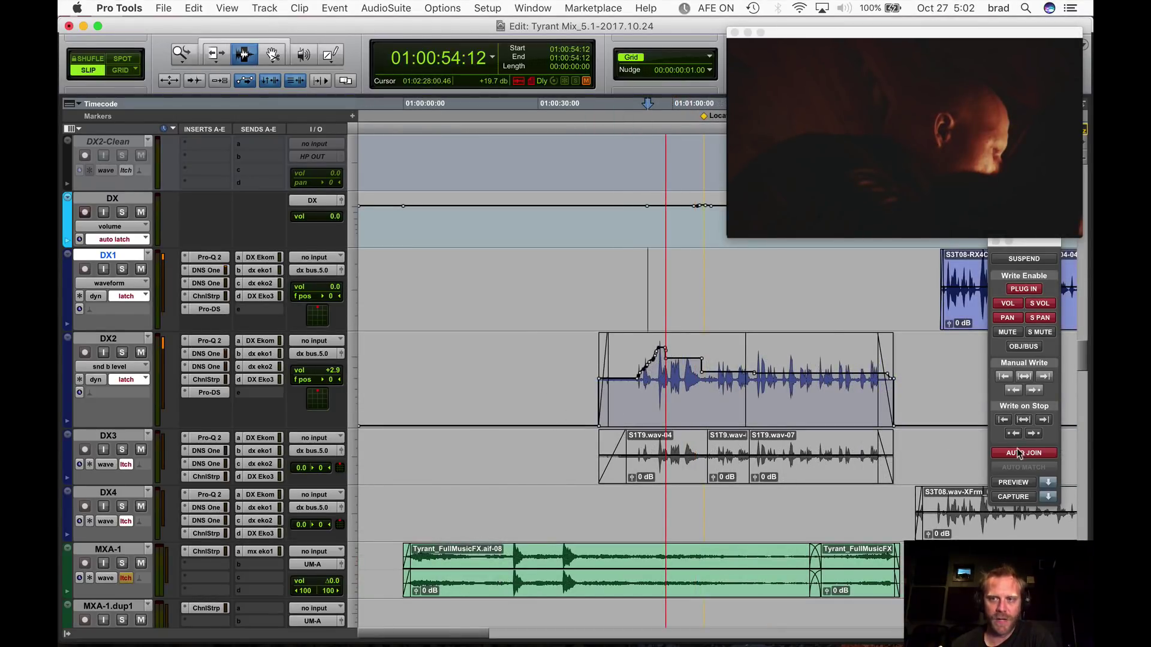
Turn off Auto Join and enable trim on the latch automation mode of tracks DX1 through DX4.
{"action": "left_click", "coordinate": [1026, 453]}
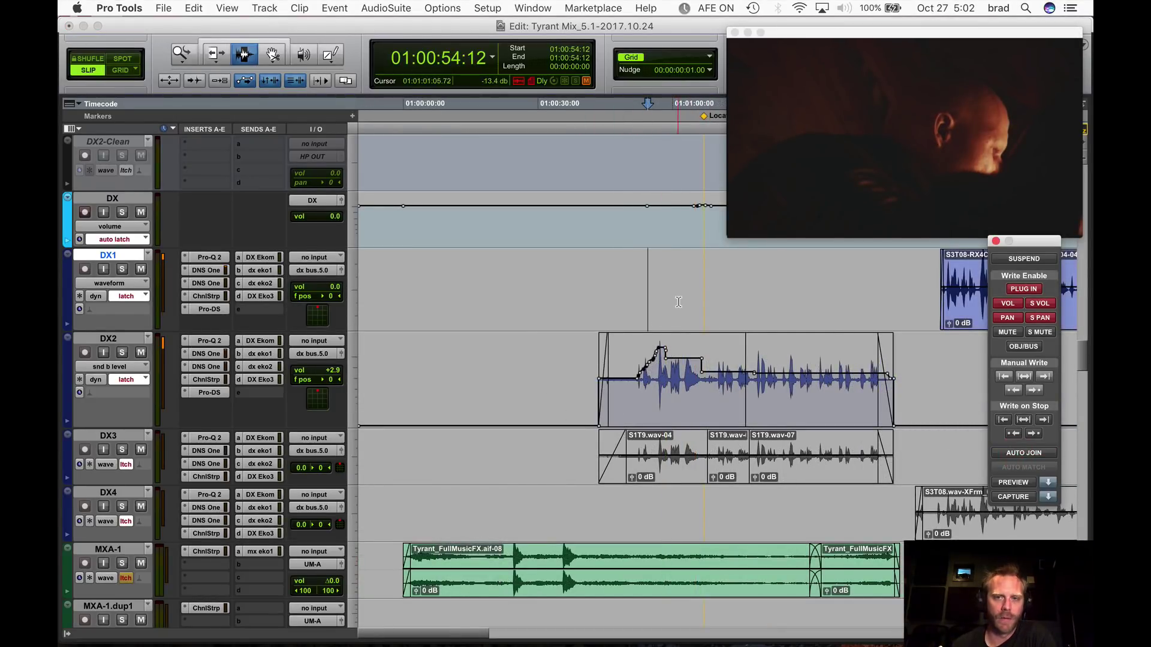
{"action": "left_click", "coordinate": [459, 386]}
{"action": "left_click_drag", "start_coordinate": [454, 288], "coordinate": [467, 526]}
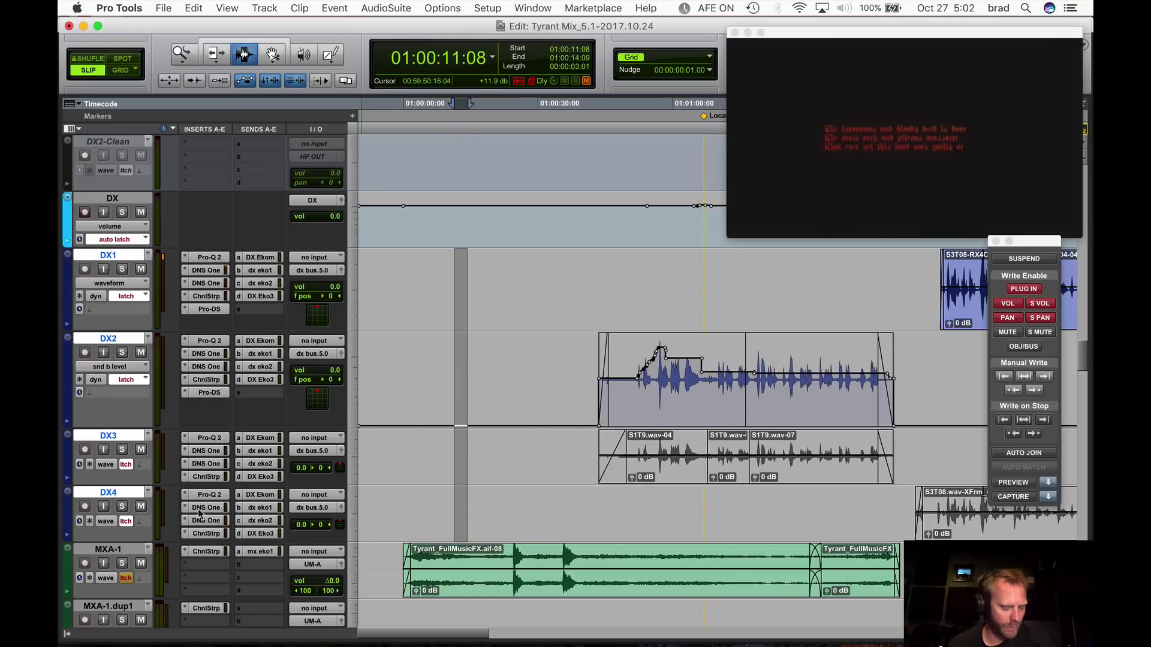
{"action": "left_click", "coordinate": [126, 525], "text": "alt+shift"}
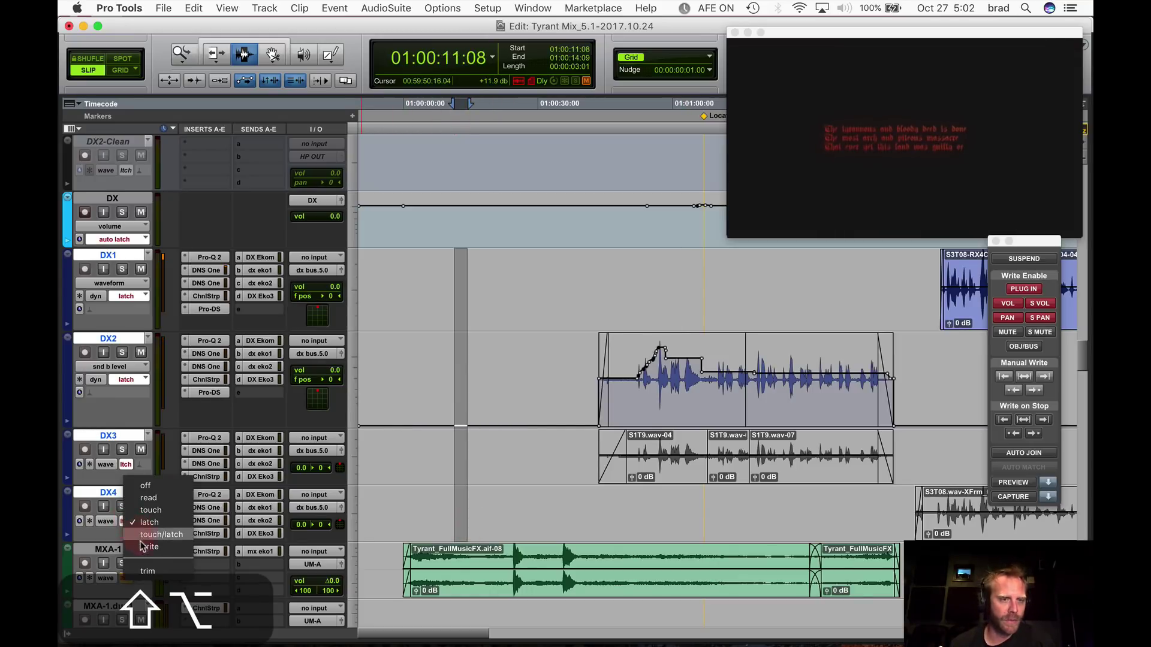
{"action": "left_click", "coordinate": [137, 539]}
{"action": "left_click", "coordinate": [410, 369]}
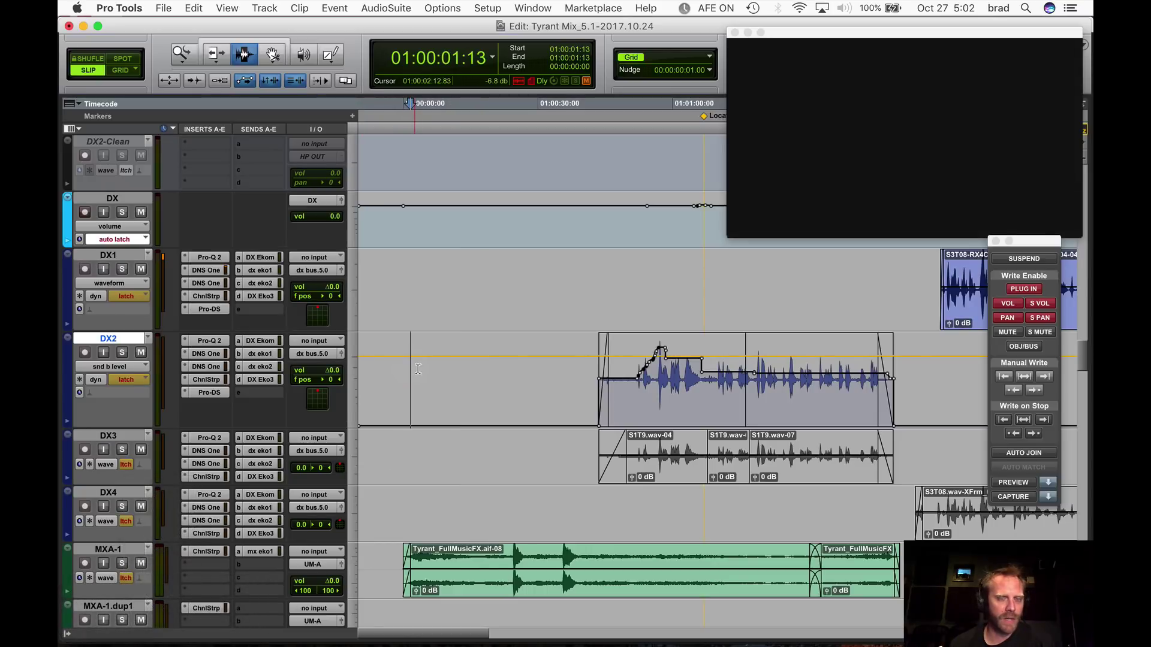
Review the Coalesce Trim Automation options in the Mixing preferences, keep Manually chosen and accept the preferences.
{"action": "left_click_drag", "start_coordinate": [465, 195], "coordinate": [471, 494]}
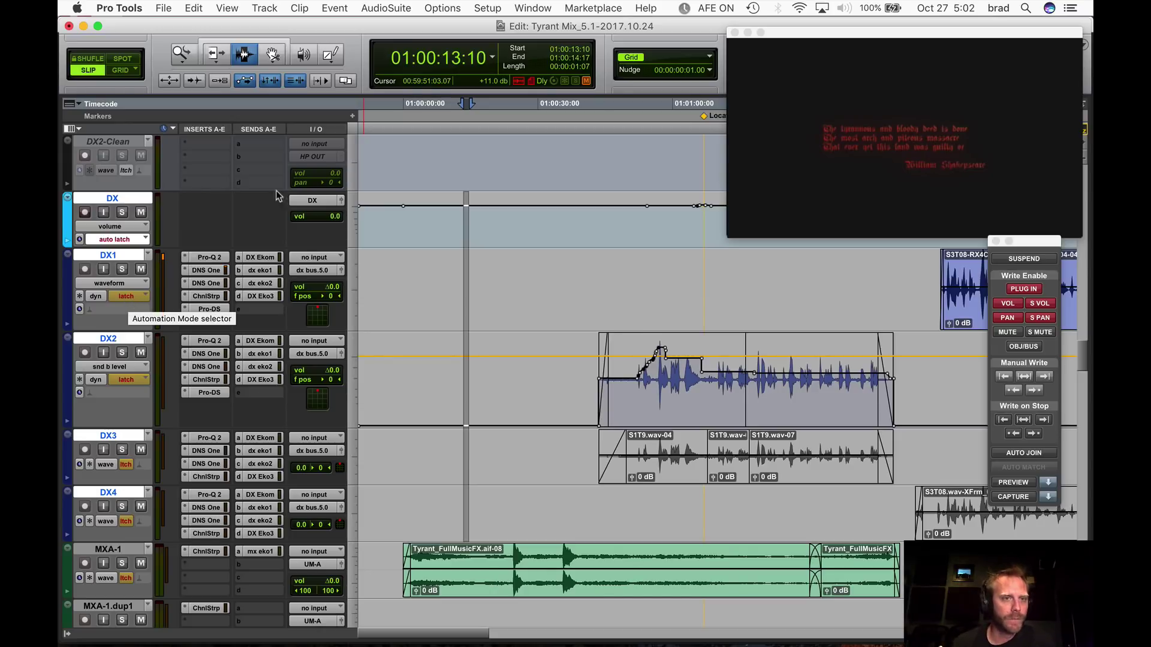
{"action": "left_click", "coordinate": [486, 8]}
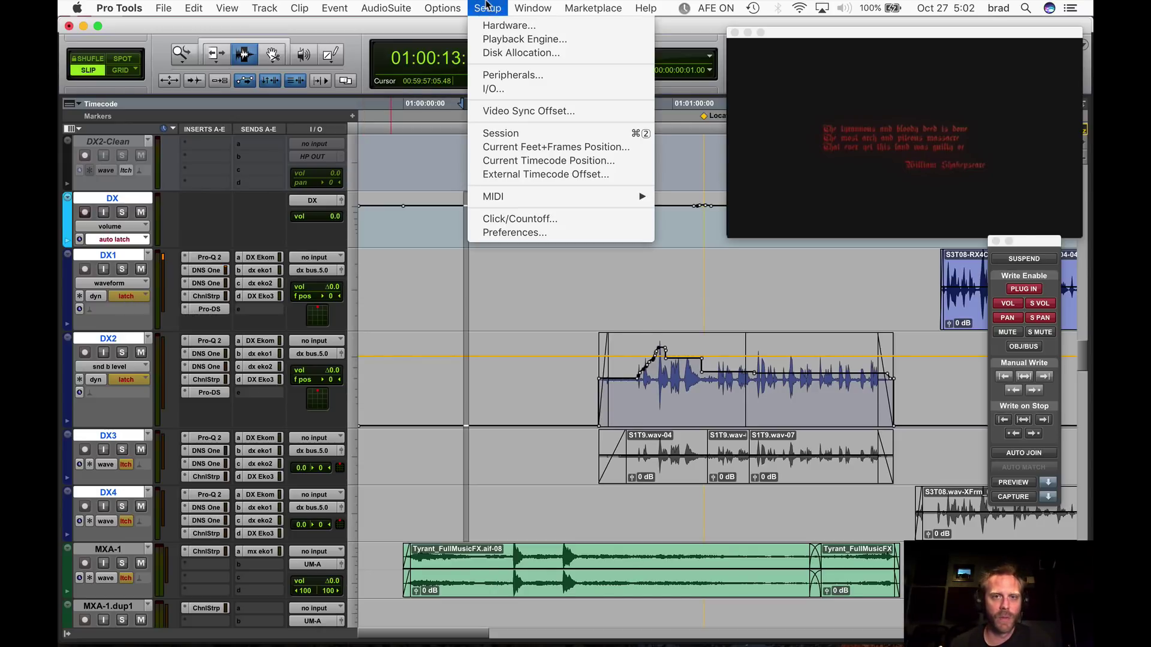
{"action": "left_click", "coordinate": [510, 239]}
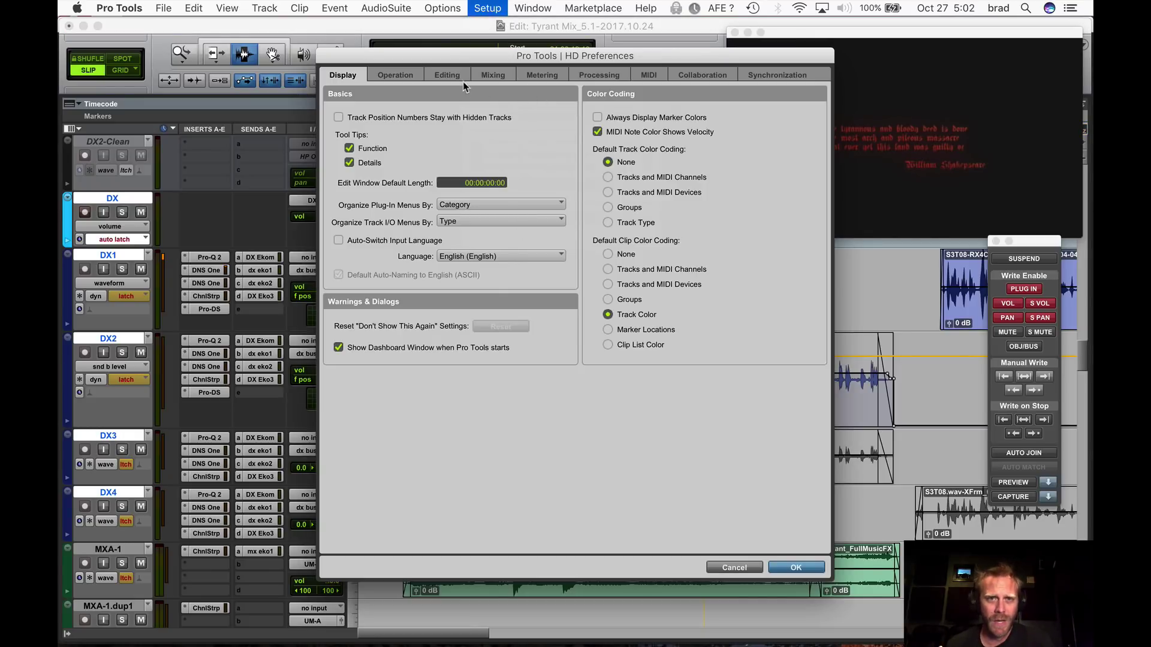
{"action": "left_click", "coordinate": [492, 74]}
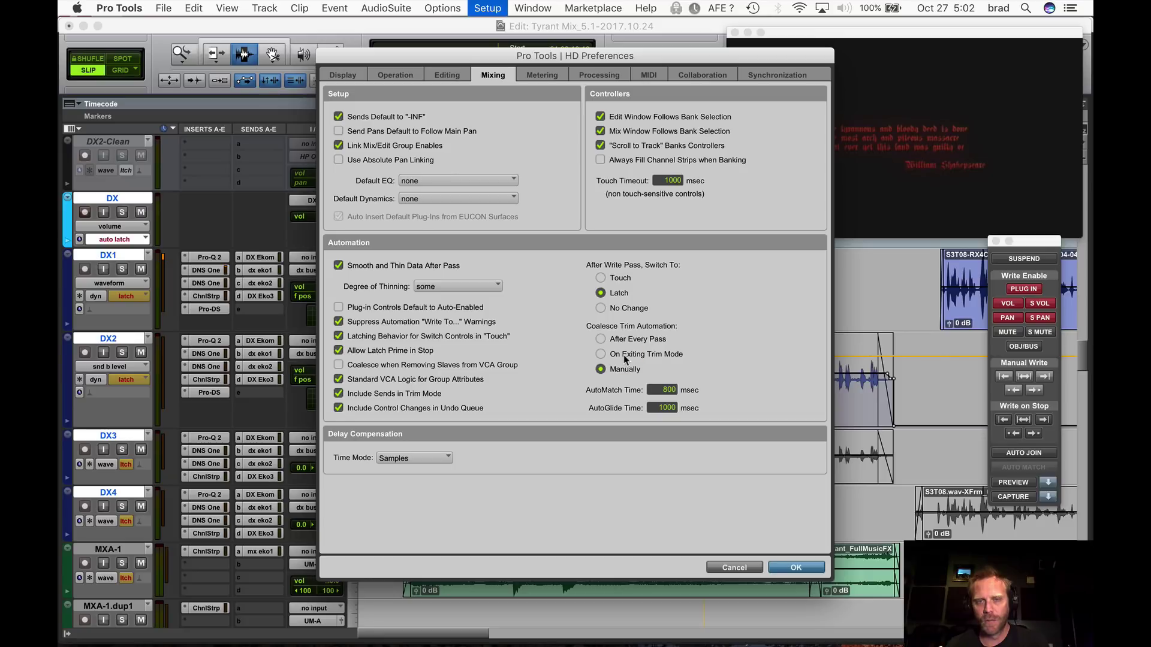
{"action": "left_click", "coordinate": [627, 339]}
{"action": "left_click", "coordinate": [616, 370]}
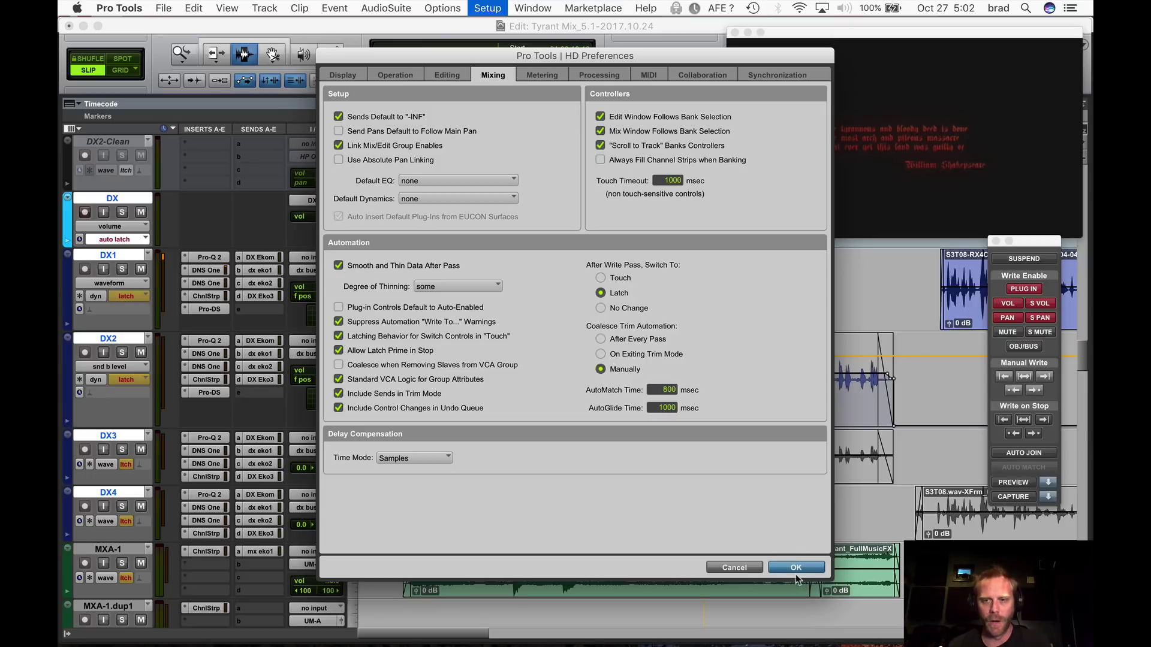
{"action": "left_click", "coordinate": [797, 570]}
Place the cursor on DX2 at 01:00:30:06, open DX2's output window and move it above the DX2 clip.
{"action": "left_click", "coordinate": [539, 365]}
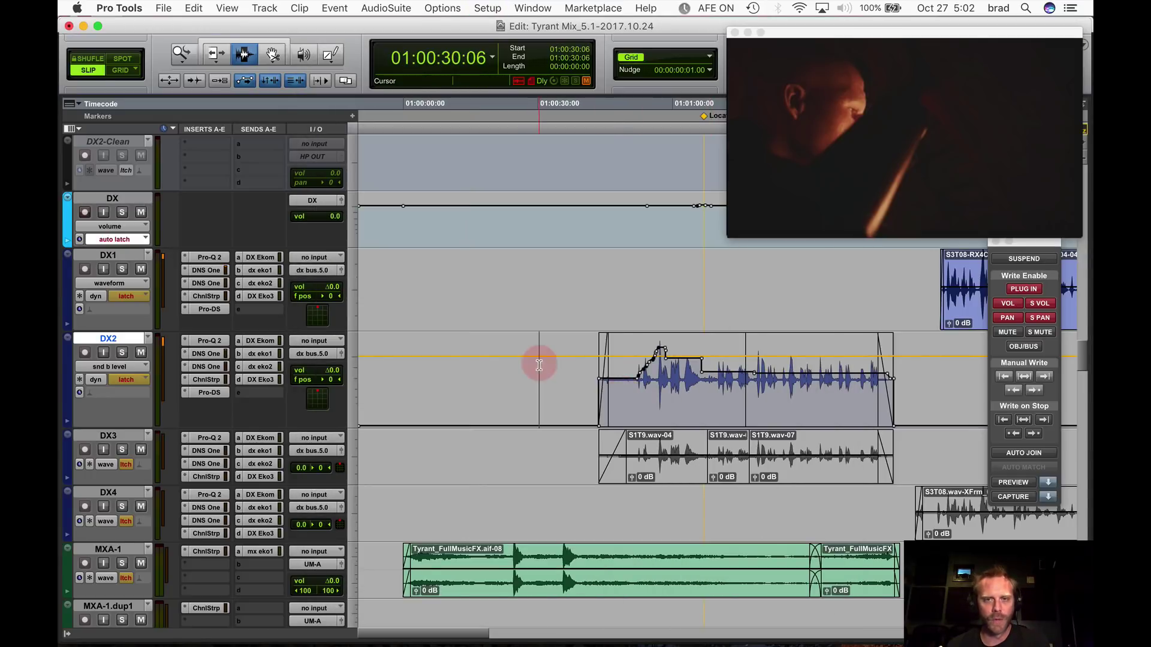
{"action": "left_click", "coordinate": [342, 354]}
{"action": "left_click_drag", "start_coordinate": [533, 254], "coordinate": [473, 8]}
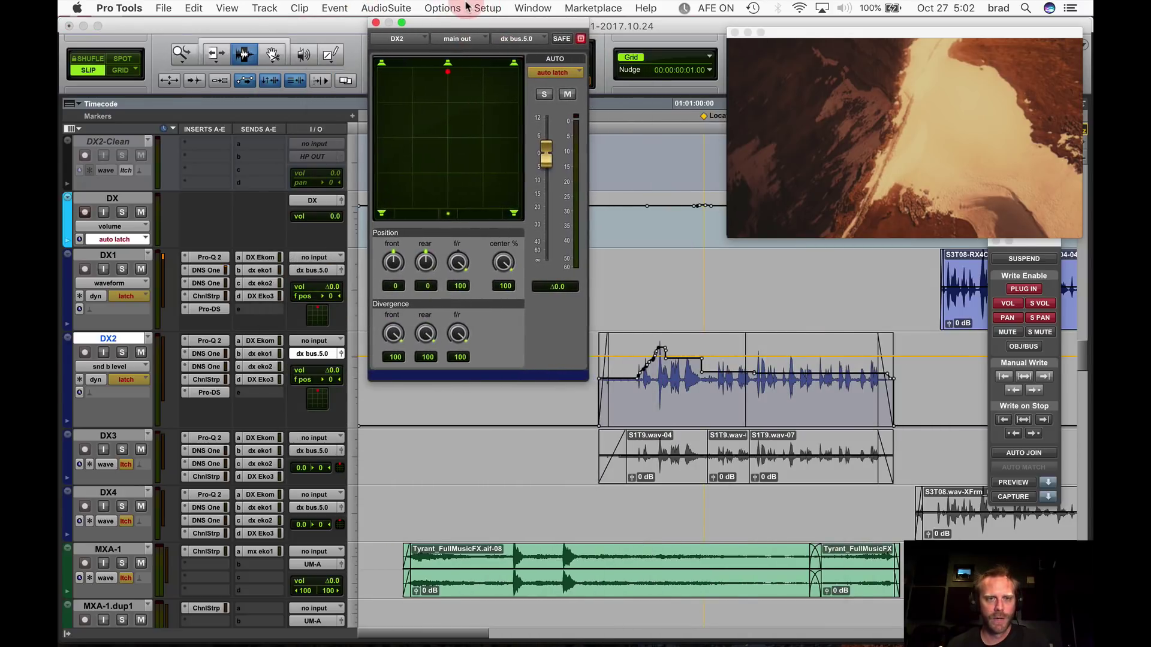
During playback, trim DX2's volume to -3.0, reset the trim to 0.0 just past 01:01:00 and stop playback.
{"action": "key", "text": "space"}
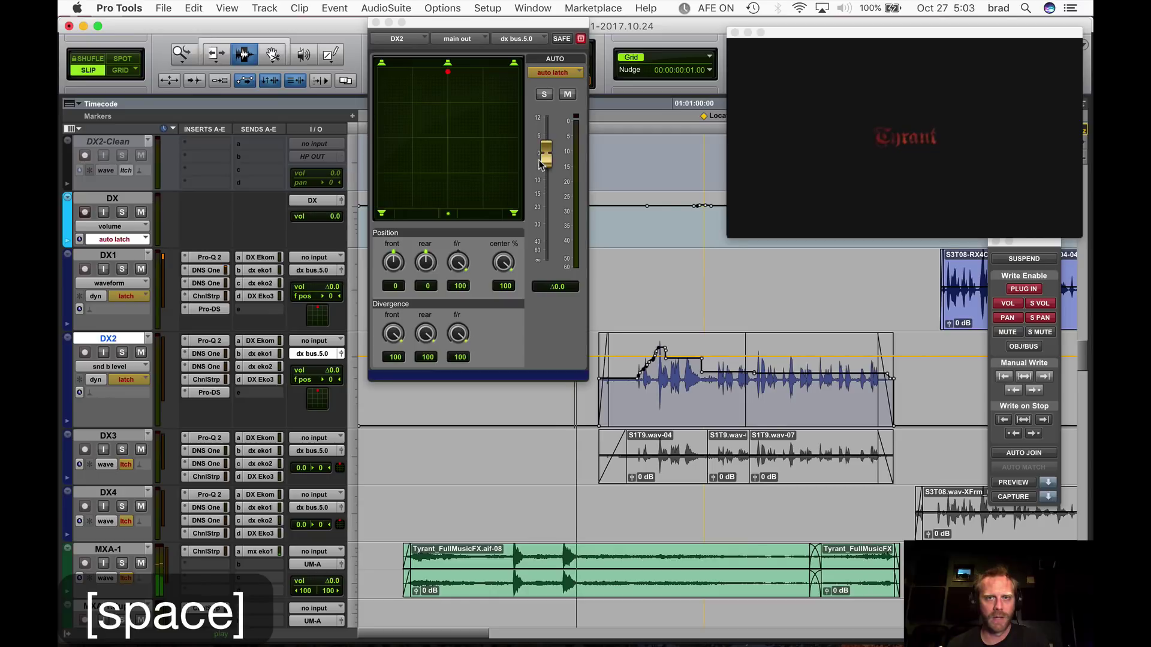
{"action": "left_click_drag", "start_coordinate": [546, 157], "coordinate": [544, 169]}
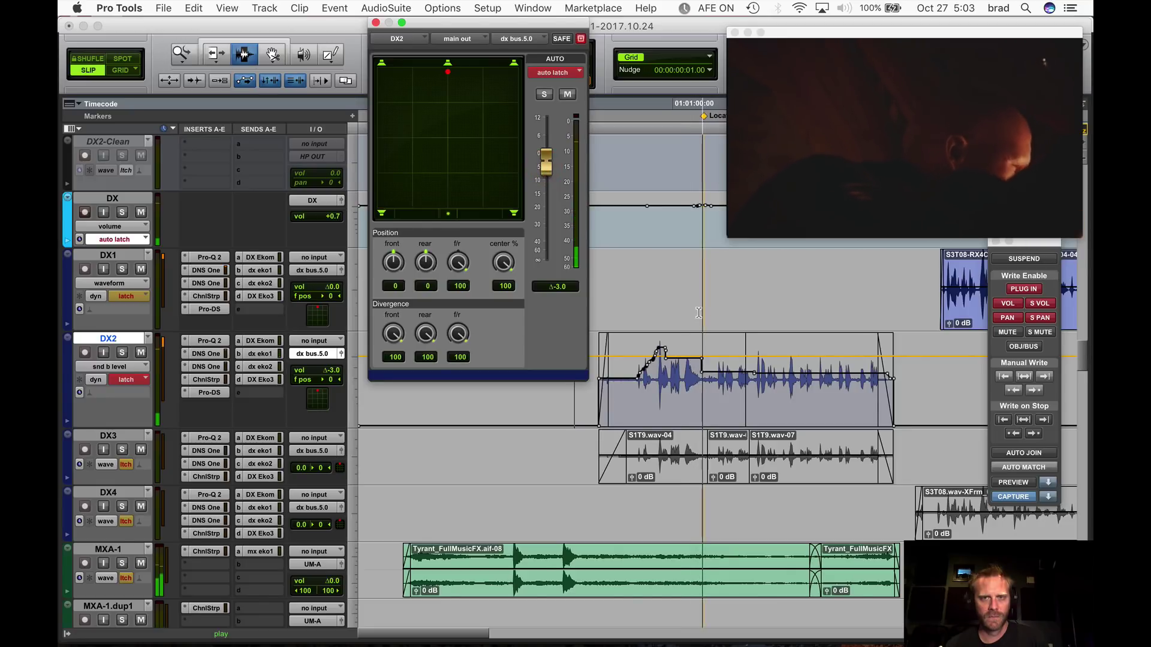
{"action": "key", "text": "alt"}
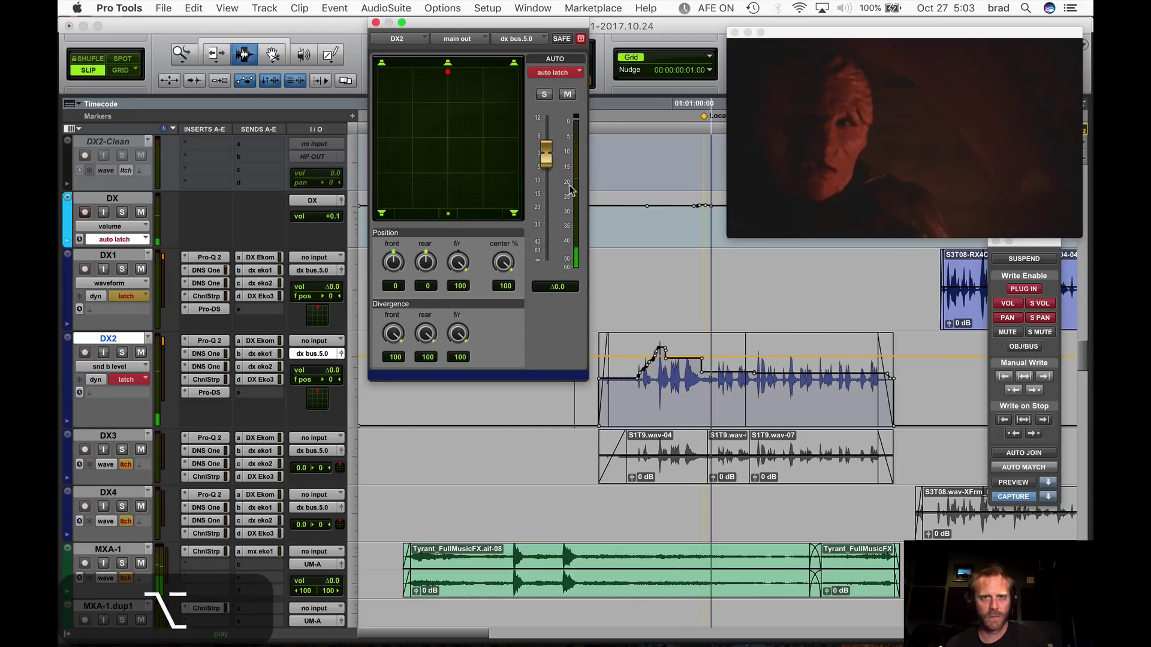
{"action": "key", "text": "space"}
Display DX2's volume automation over the clip and move the output window clear of it.
{"action": "key", "text": "minus"}
{"action": "left_click", "coordinate": [681, 378]}
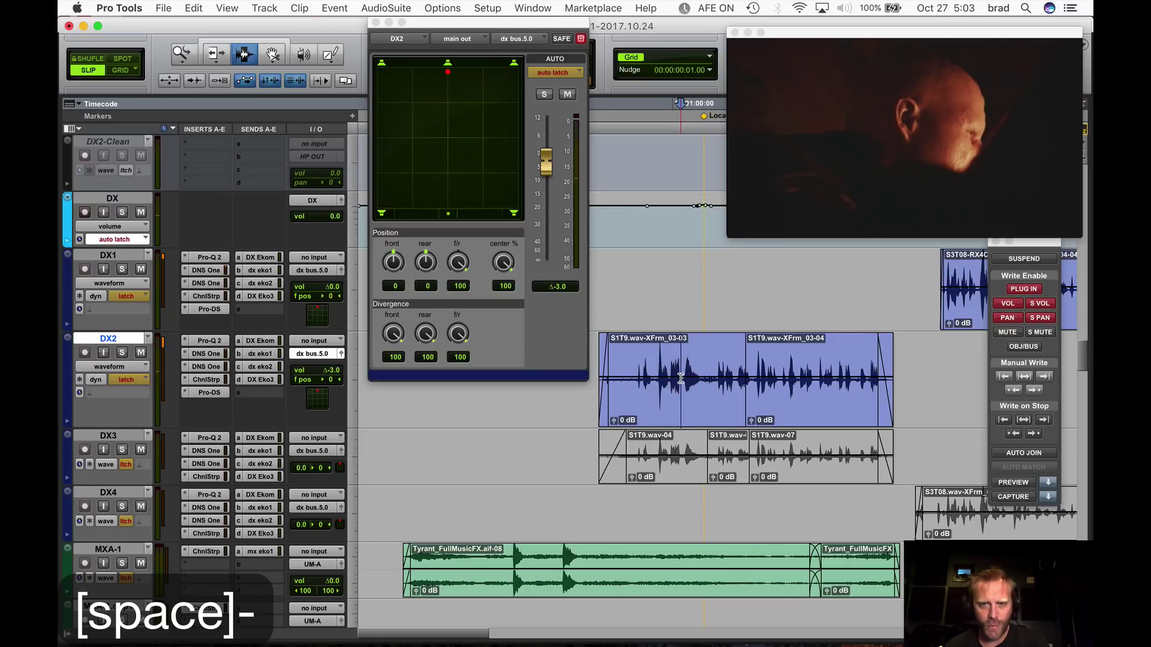
{"action": "key", "text": "minus"}
{"action": "left_click", "coordinate": [661, 415]}
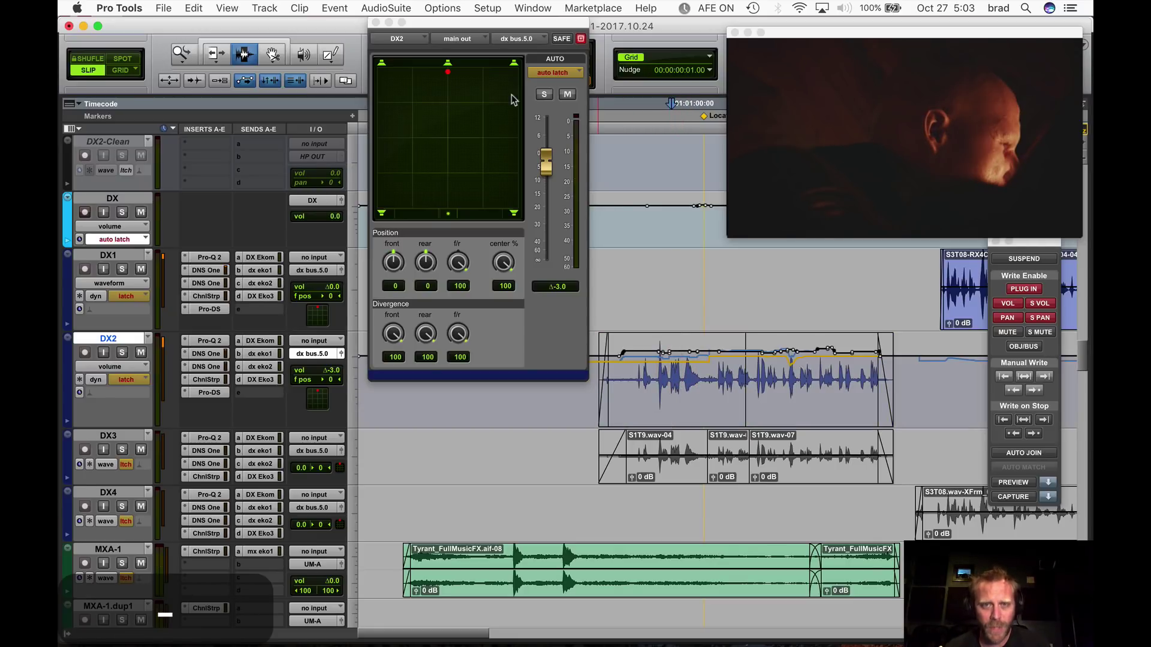
{"action": "left_click_drag", "start_coordinate": [516, 22], "coordinate": [334, 137]}
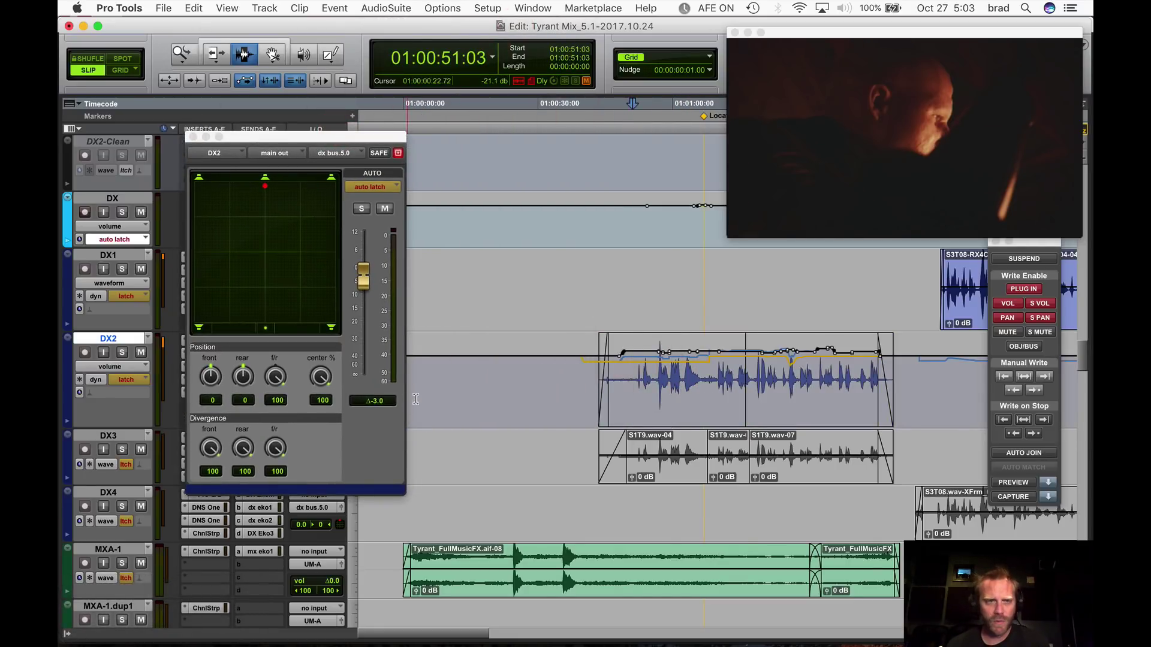
Enlarge DX2 with Zoom Toggle to examine its volume, trim and composite lines, repositioning the output window, and restore the normal track view.
{"action": "key", "text": "t"}
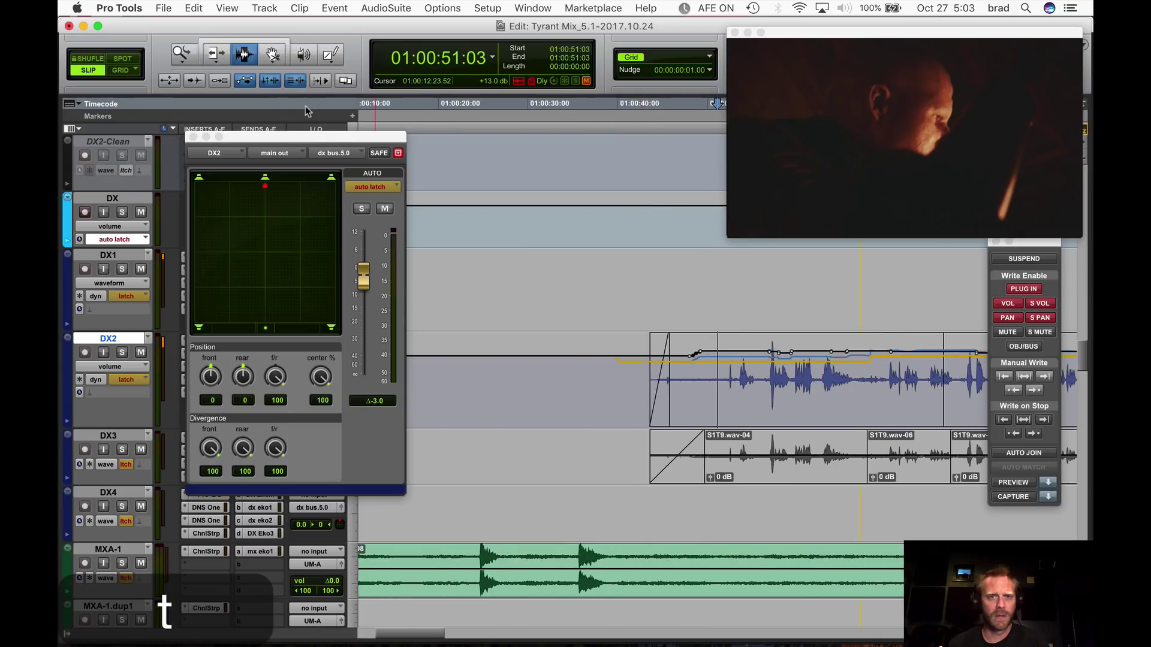
{"action": "left_click_drag", "start_coordinate": [334, 133], "coordinate": [460, 97]}
{"action": "key", "text": "e"}
{"action": "scroll", "coordinate": [573, 274], "scroll_direction": "right", "scroll_amount": 5}
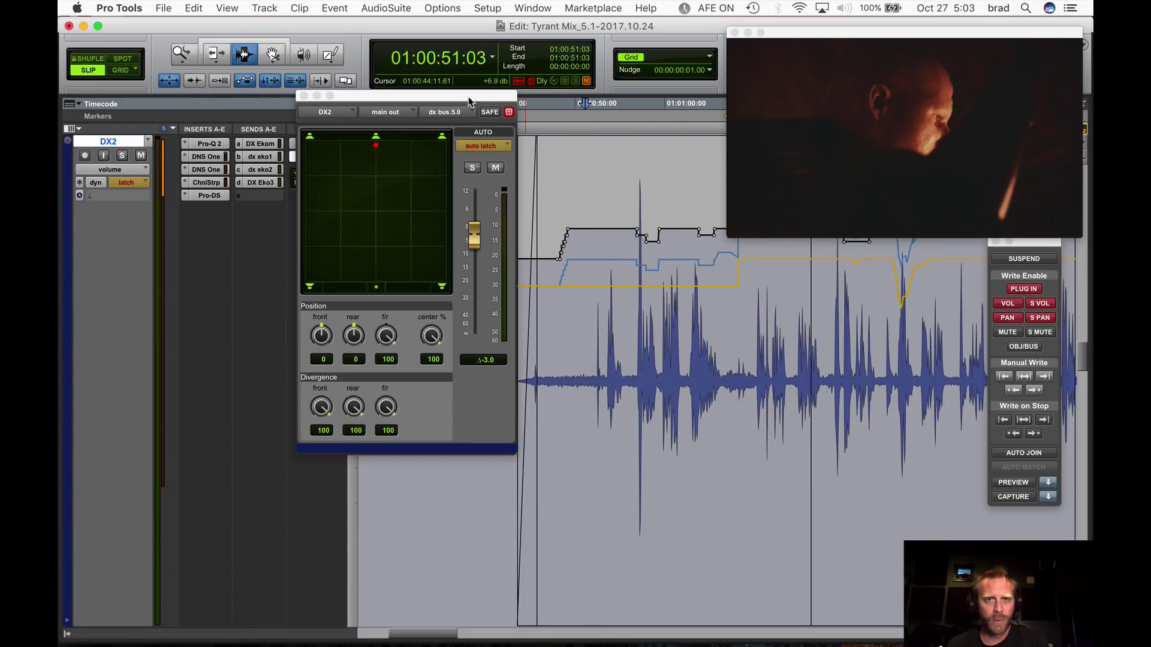
{"action": "left_click_drag", "start_coordinate": [472, 96], "coordinate": [294, 263]}
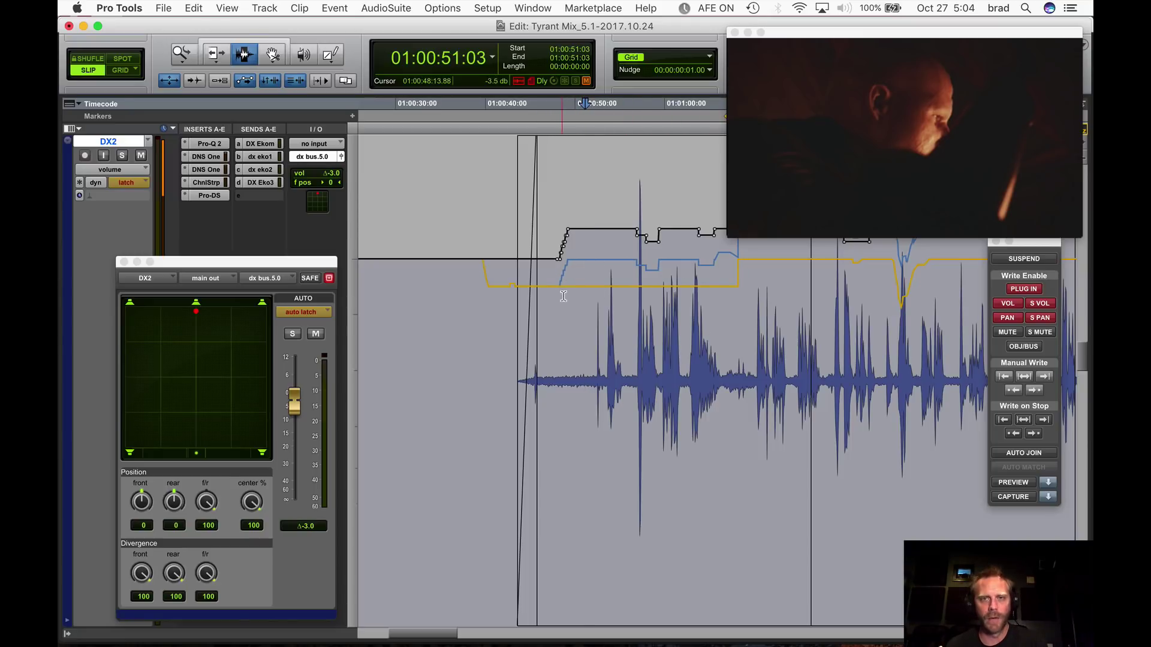
{"action": "left_click_drag", "start_coordinate": [293, 270], "coordinate": [723, 359]}
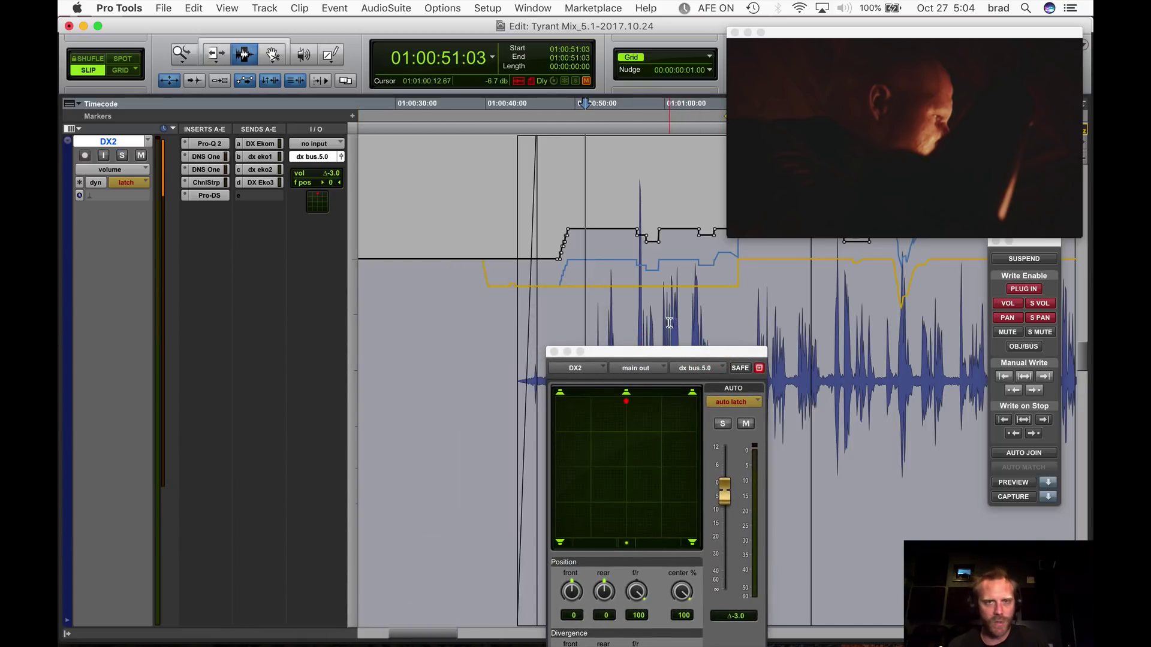
{"action": "key", "text": "e"}
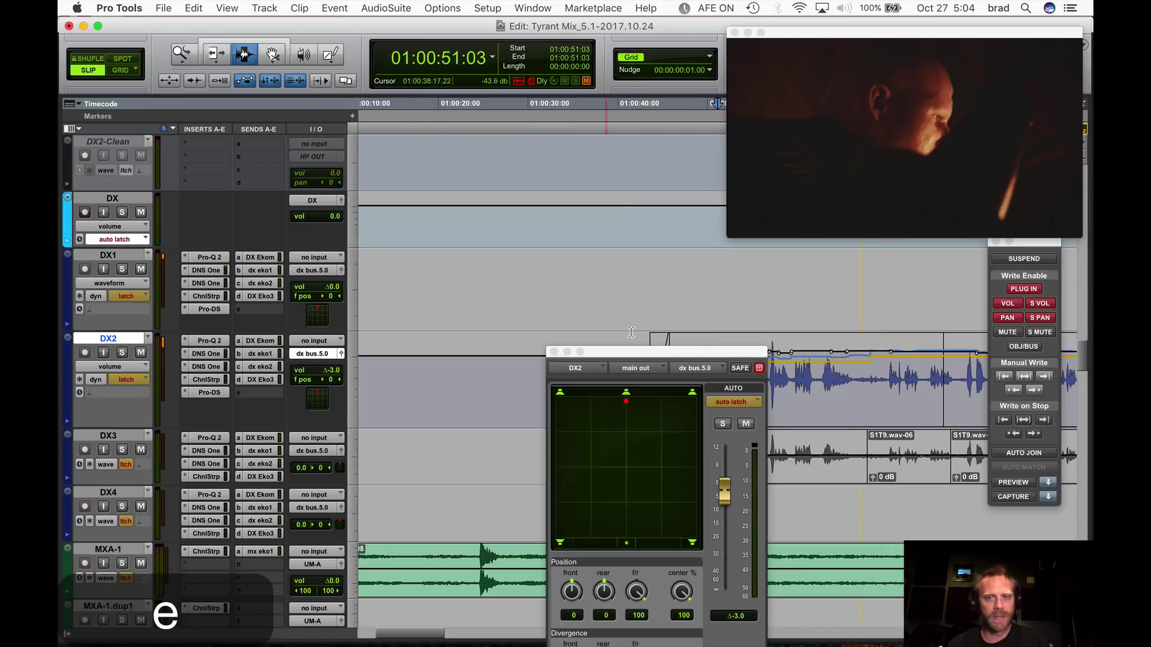
Move DX2's output window down clear of the clip and show the later part of DX2's volume automation.
{"action": "left_click_drag", "start_coordinate": [631, 357], "coordinate": [720, 480]}
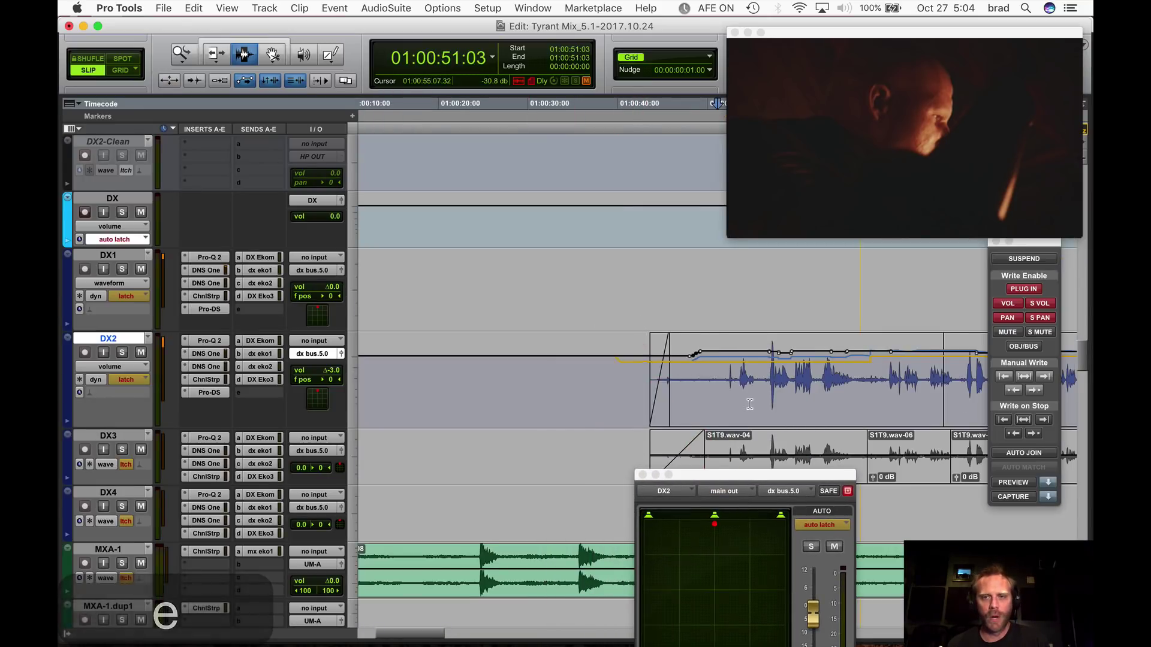
{"action": "scroll", "coordinate": [708, 393], "scroll_direction": "right", "scroll_amount": 3}
{"action": "scroll", "coordinate": [708, 392], "scroll_direction": "right", "scroll_amount": 4}
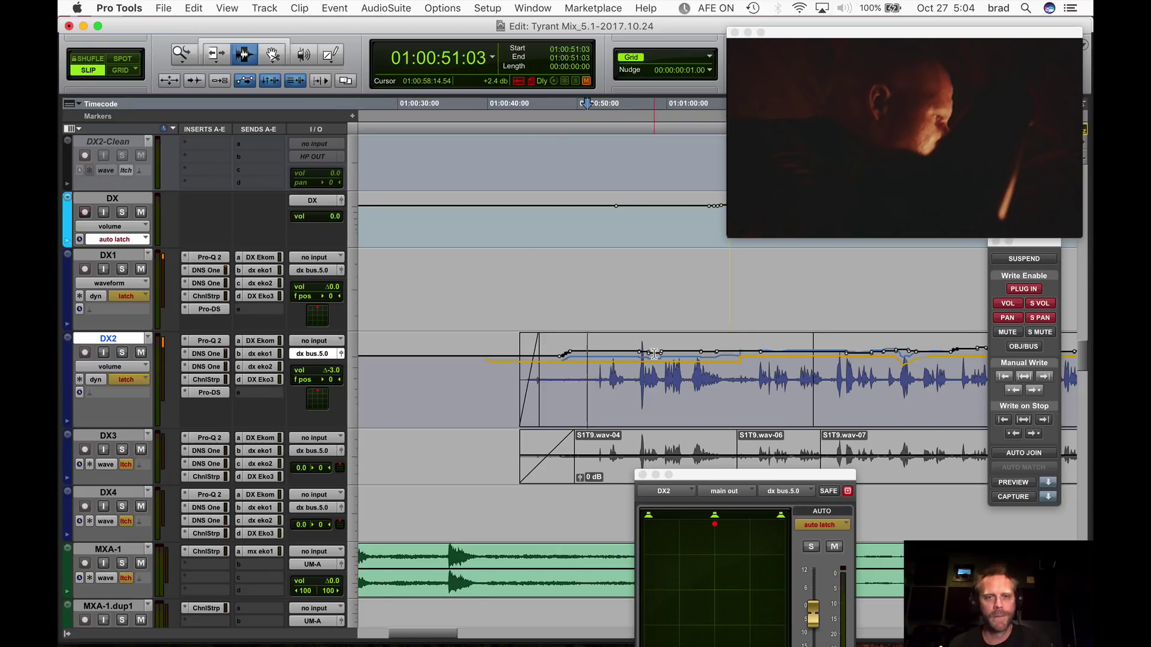
Coalesce the trim automation on DX2 and undo the coalescing.
{"action": "right_click", "coordinate": [116, 341]}
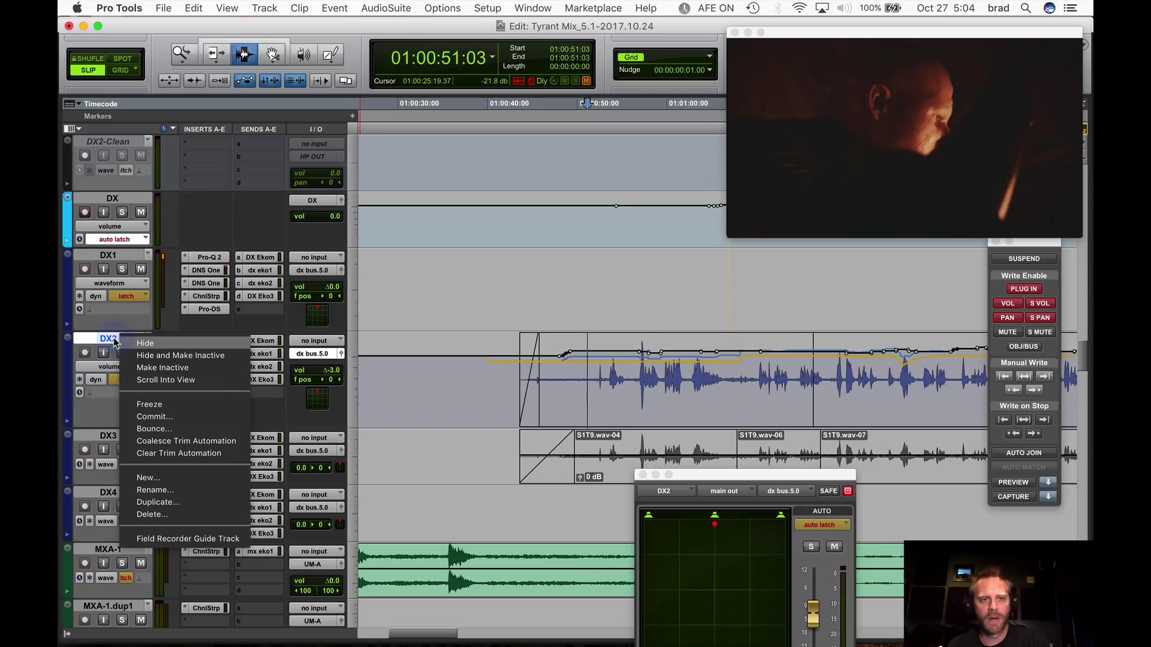
{"action": "left_click", "coordinate": [179, 440]}
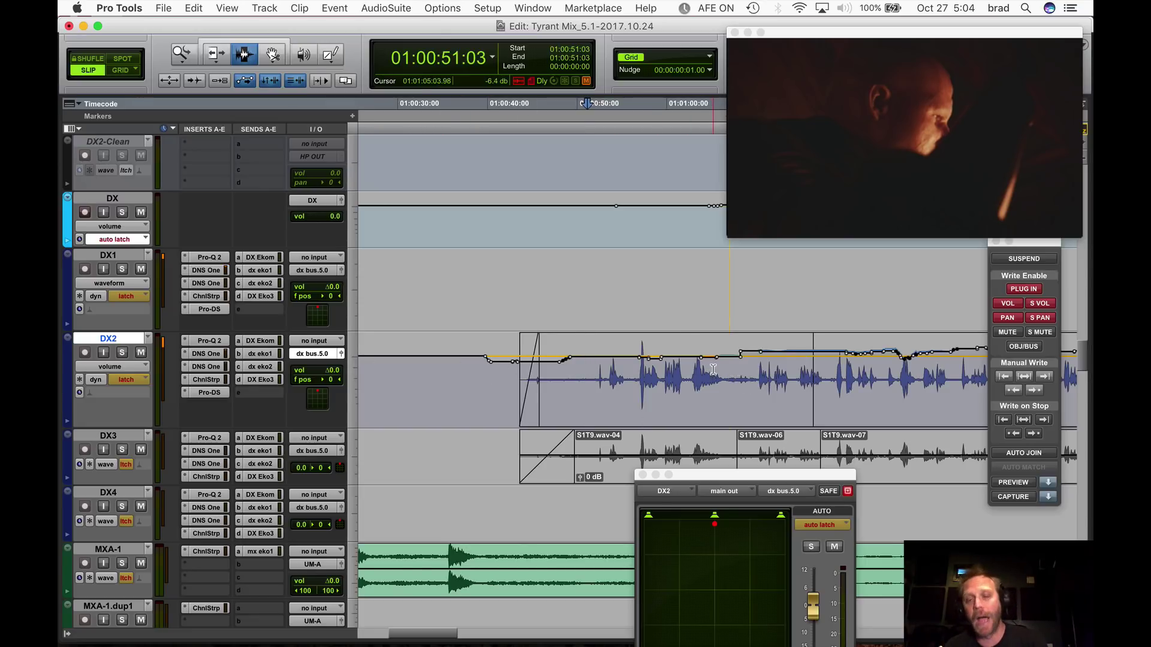
{"action": "key", "text": "super+z"}
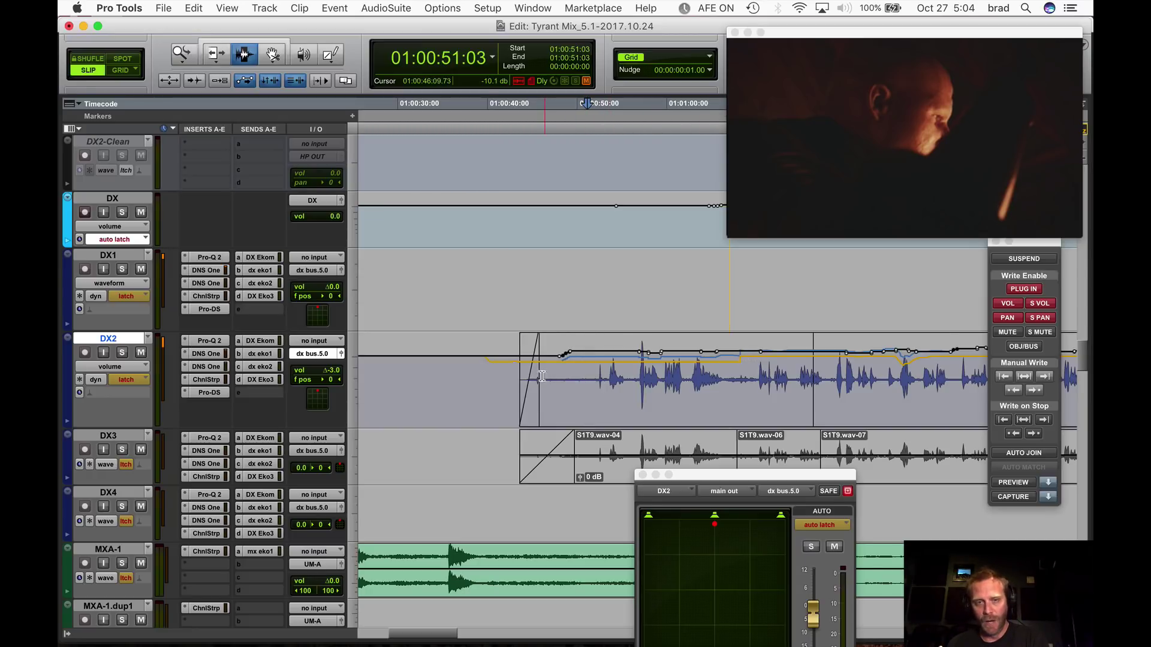
Turn off trim mode for DX2's automation, keeping it in latch.
{"action": "left_click", "coordinate": [143, 384]}
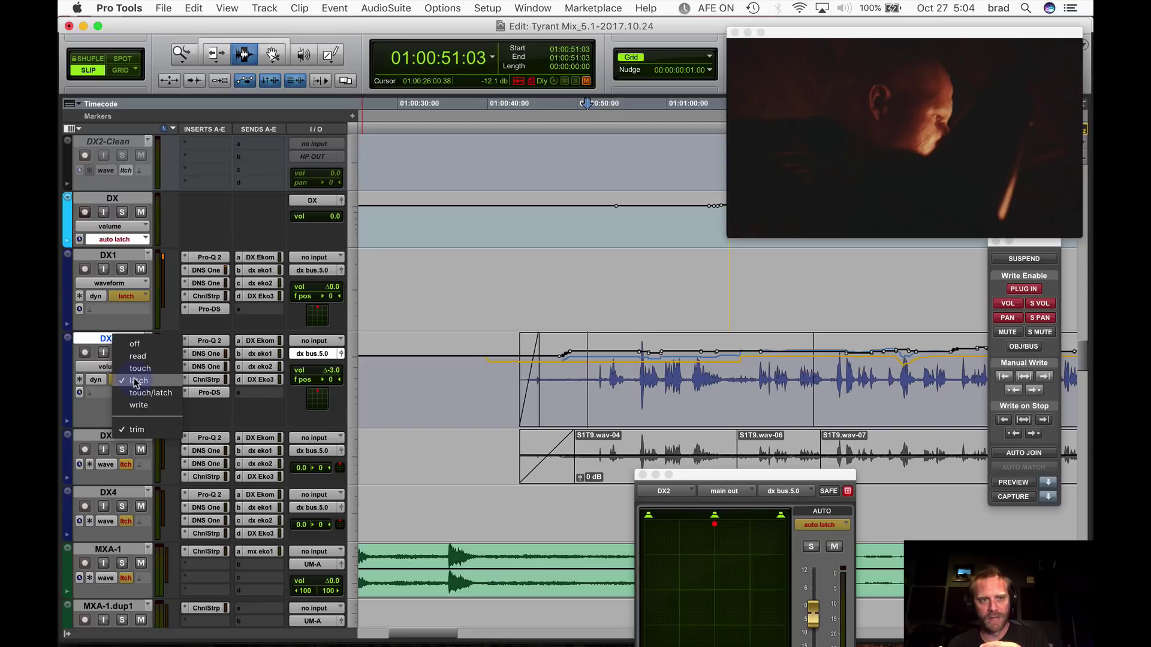
{"action": "left_click", "coordinate": [150, 440]}
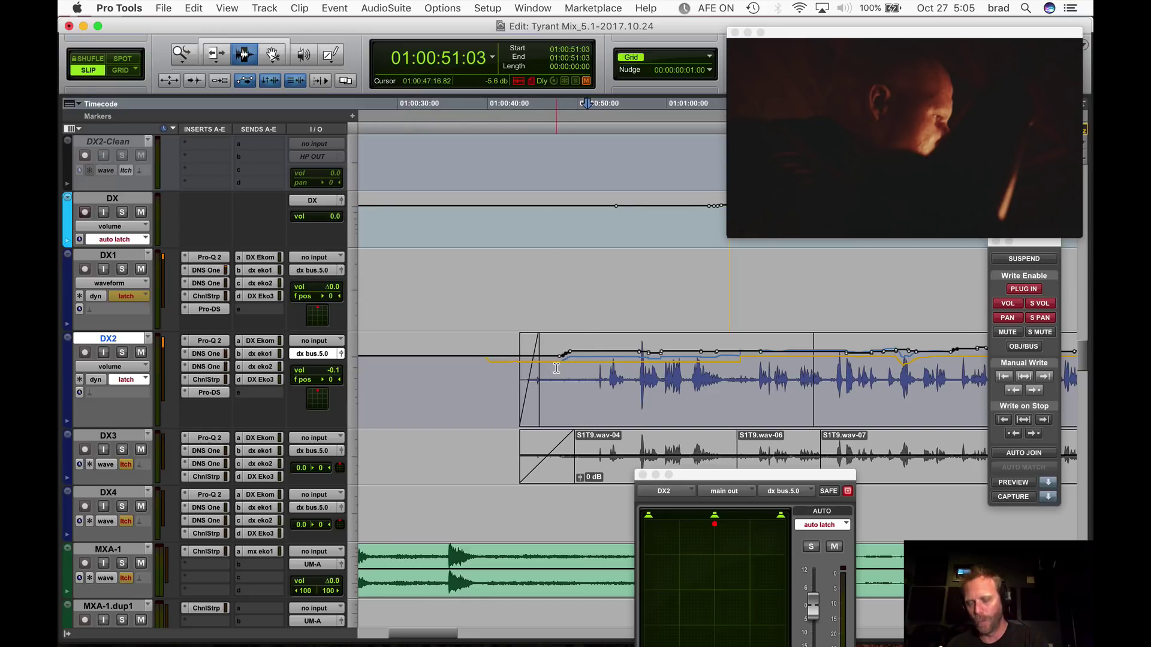
Place the edit cursor on DX2 at 01:00:57:07 and move it to DX1 at 01:00:57:11.
{"action": "left_click", "coordinate": [652, 362]}
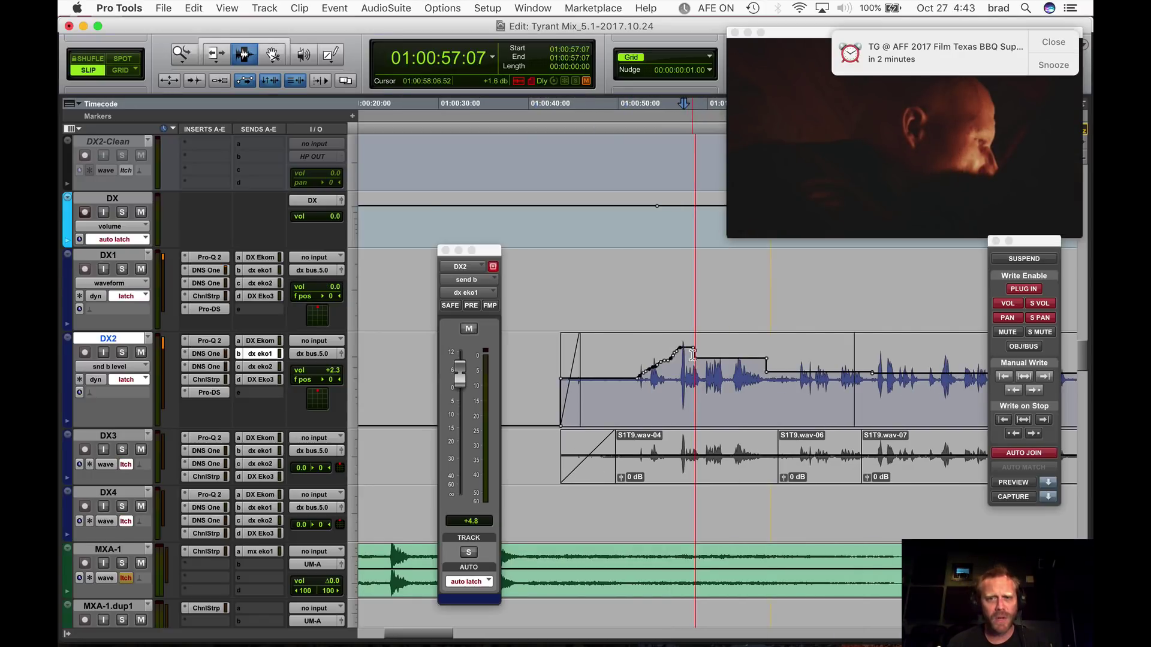
{"action": "left_click", "coordinate": [675, 325]}
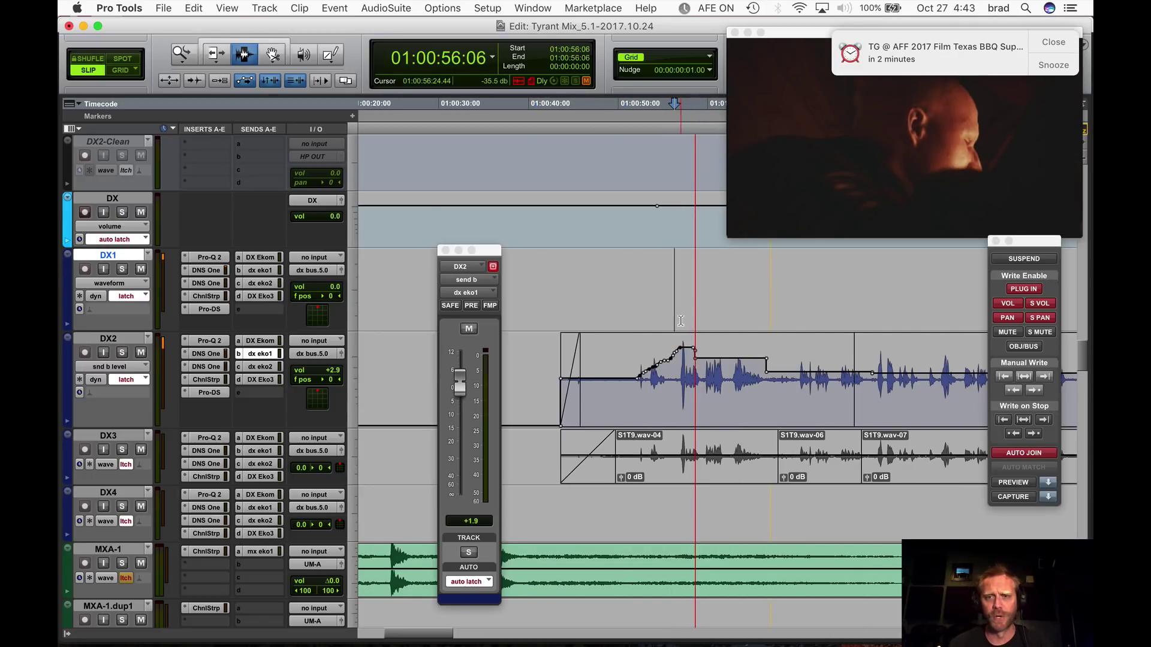
{"action": "left_click", "coordinate": [685, 289]}
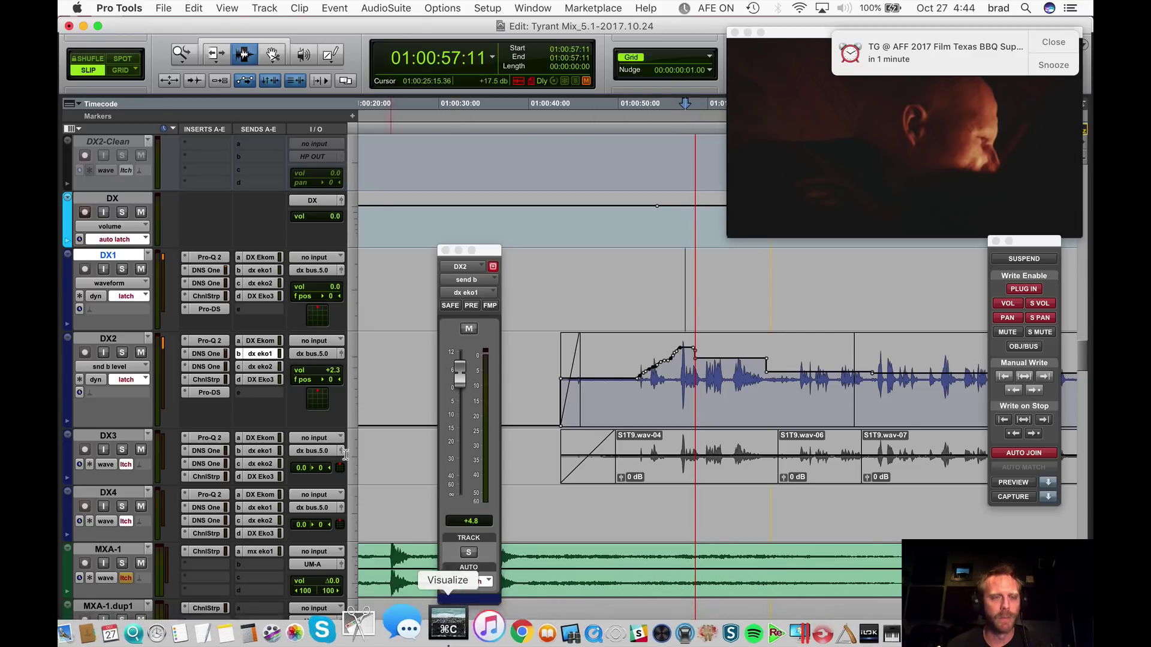
Open the macOS System Preferences and start the SteerMouse application.
{"action": "left_click", "coordinate": [78, 9]}
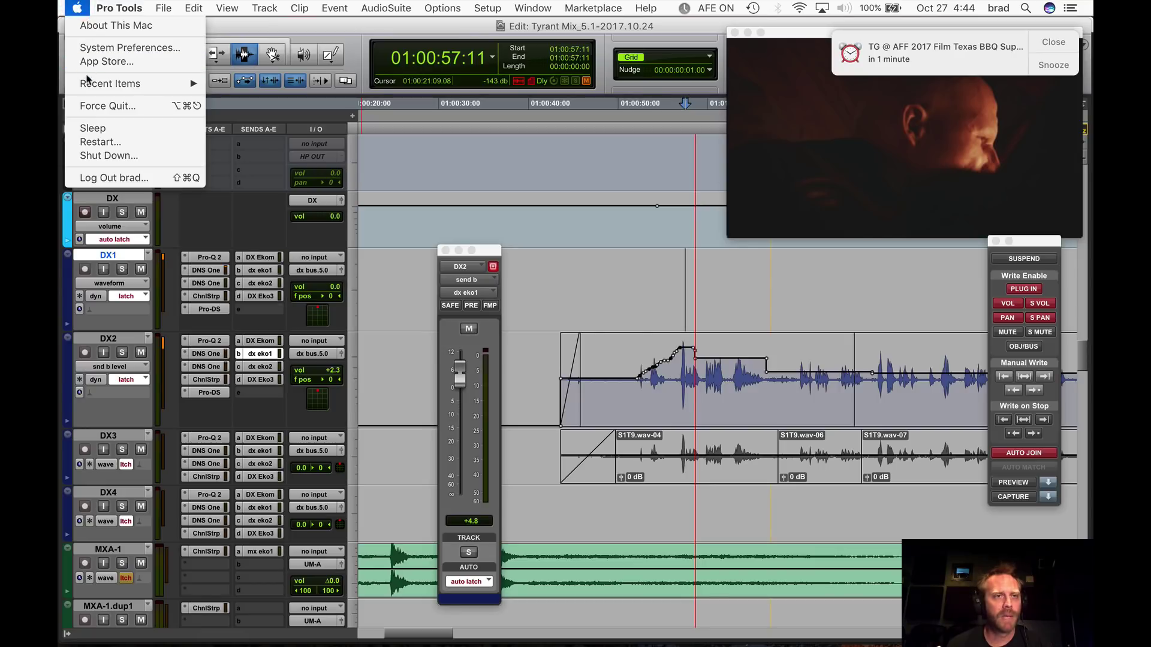
{"action": "left_click", "coordinate": [150, 48]}
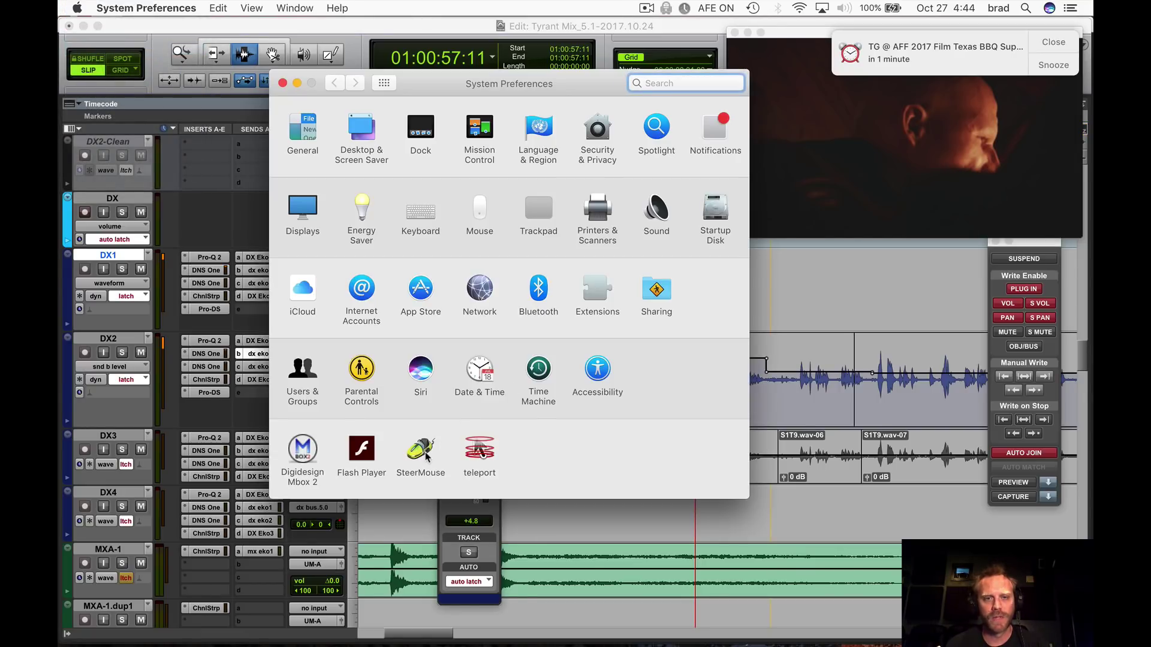
{"action": "left_click", "coordinate": [421, 451]}
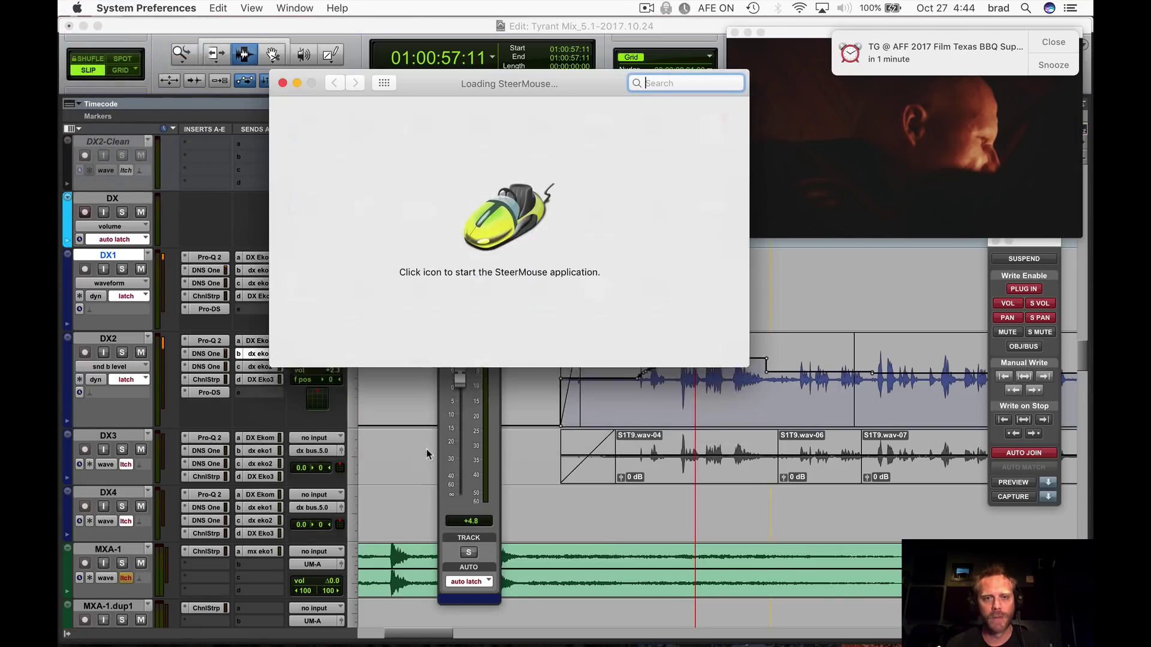
{"action": "left_click", "coordinate": [509, 240]}
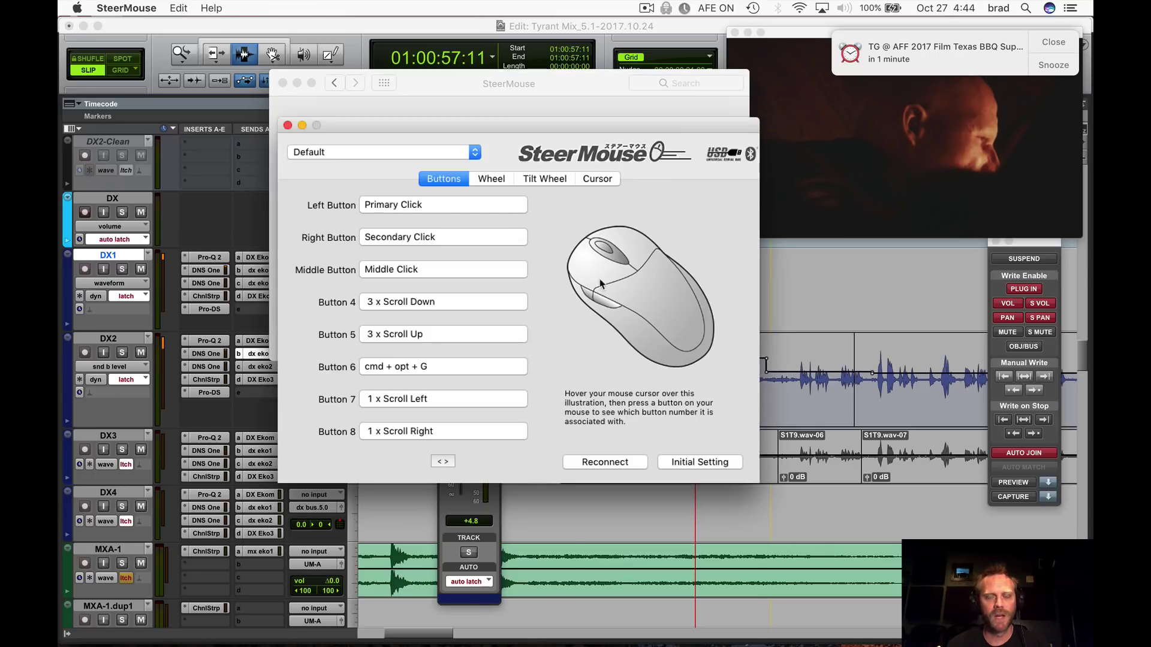
Examine SteerMouse's button assignments for iZotope RX and Pro Tools, testing the mouse buttons on the mouse illustration.
{"action": "left_click", "coordinate": [452, 148]}
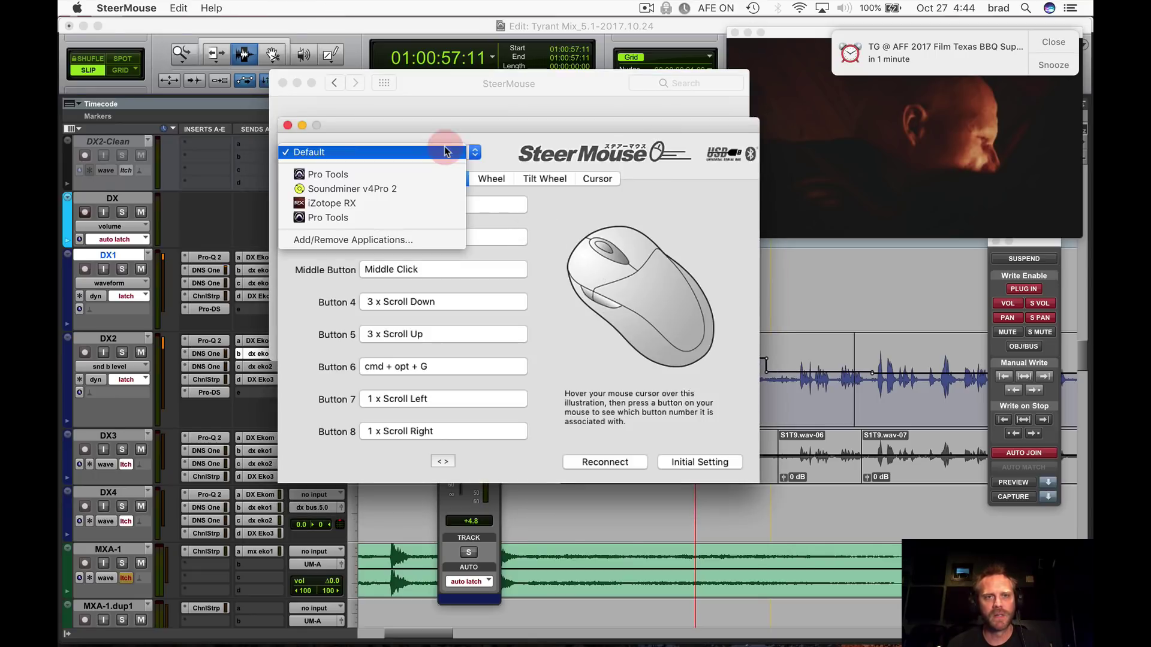
{"action": "left_click", "coordinate": [421, 203]}
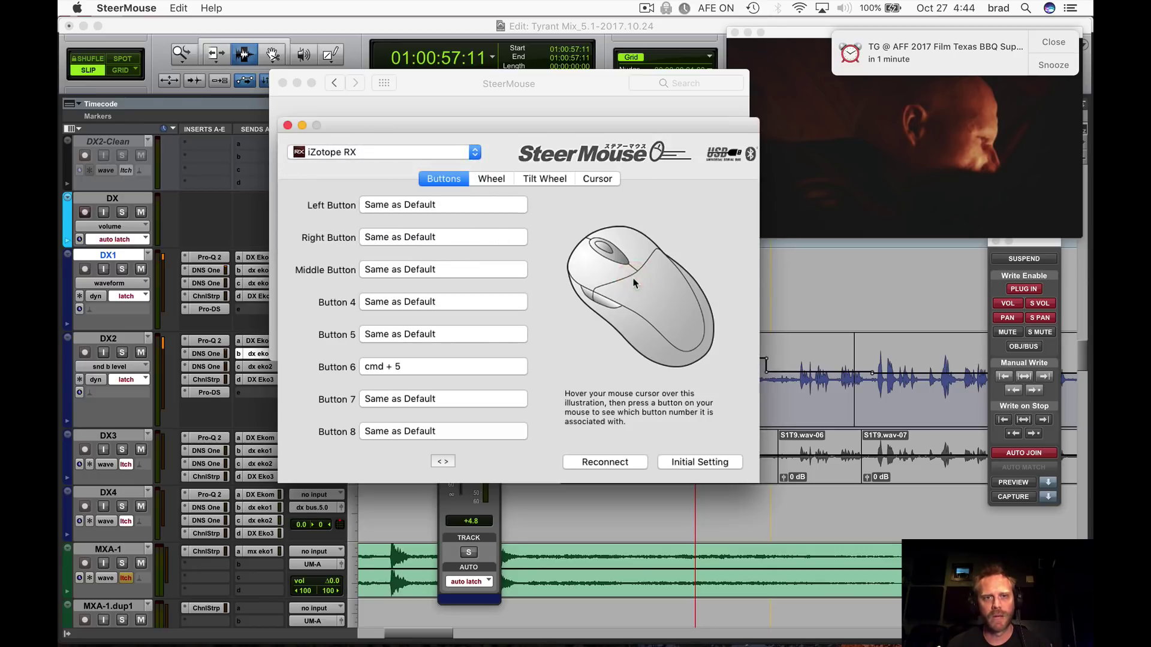
{"action": "left_click", "coordinate": [451, 154]}
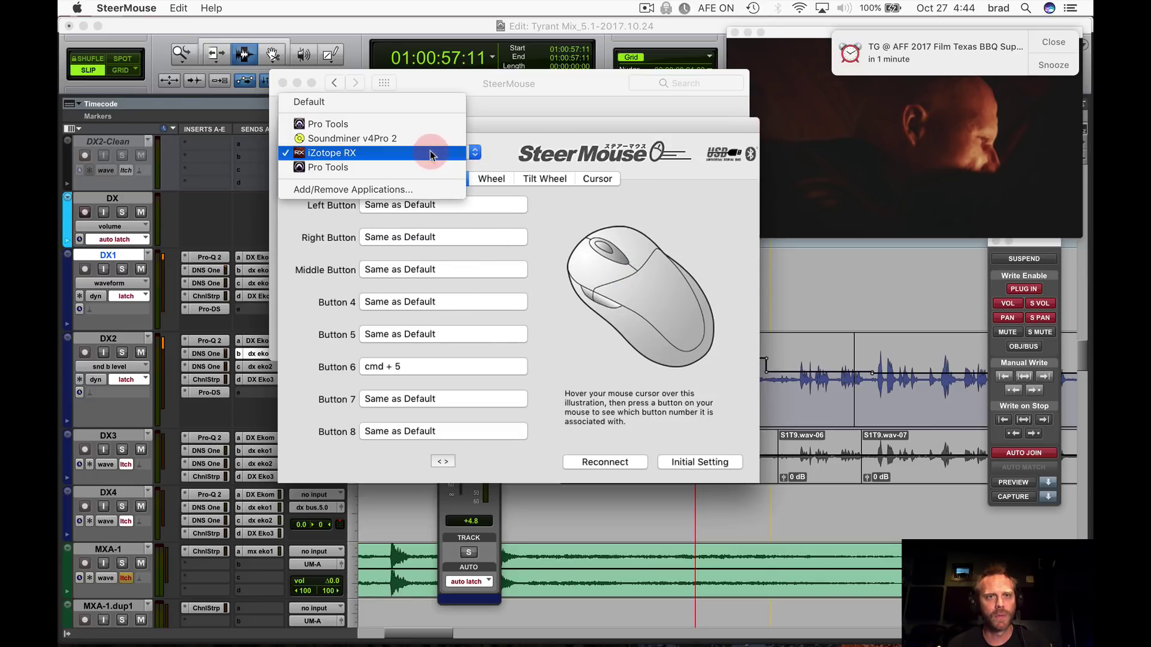
{"action": "left_click", "coordinate": [419, 168]}
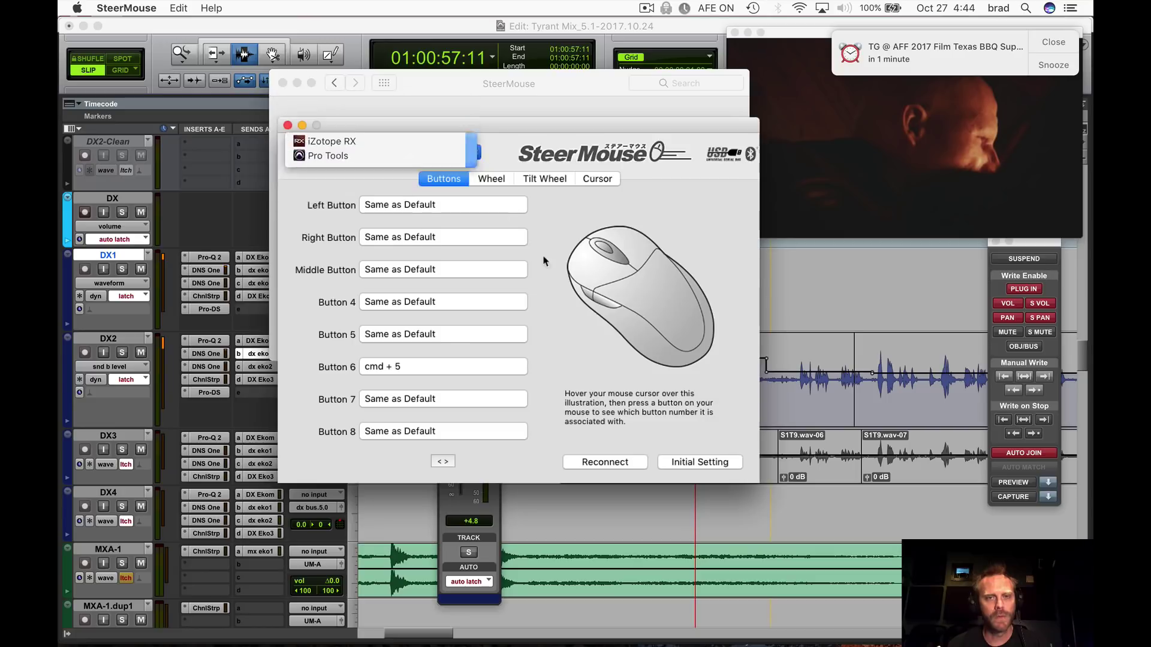
{"action": "left_click", "coordinate": [632, 277]}
{"action": "left_click", "coordinate": [637, 276]}
{"action": "middle_click", "coordinate": [637, 277]}
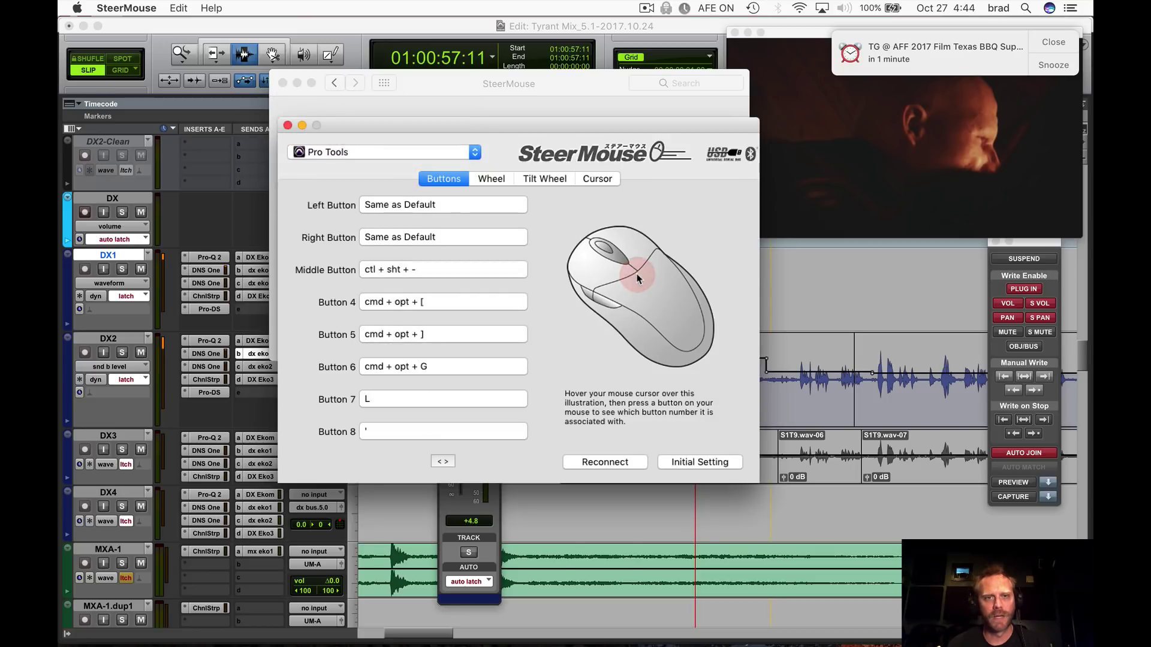
{"action": "left_click", "coordinate": [636, 277]}
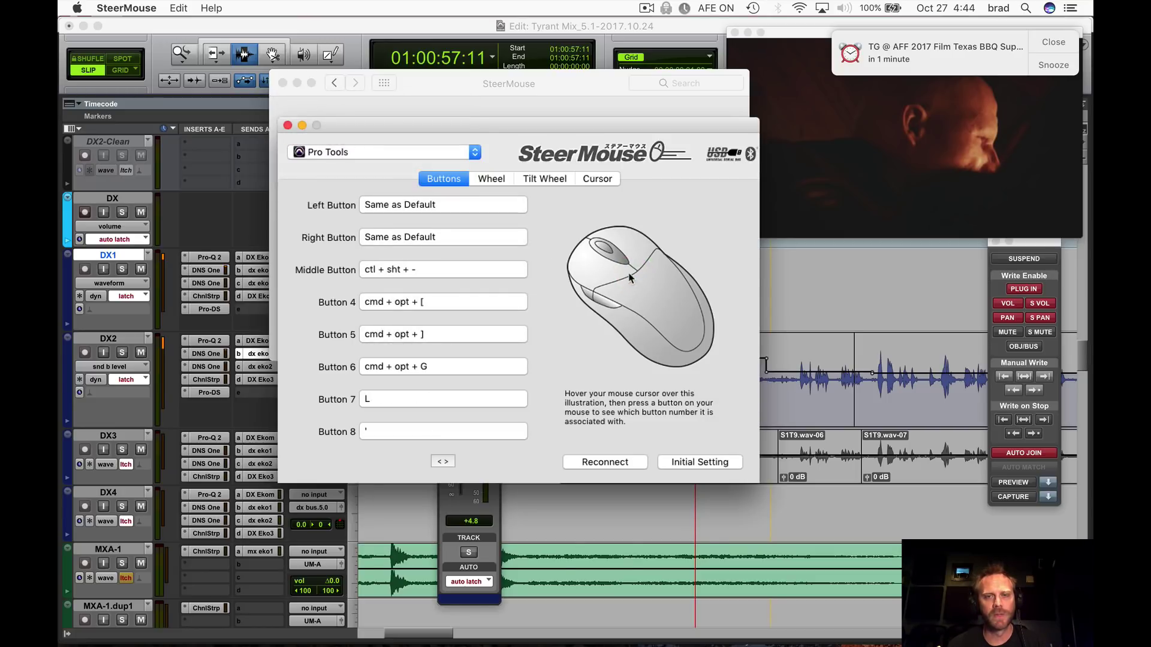
{"action": "left_click", "coordinate": [636, 275]}
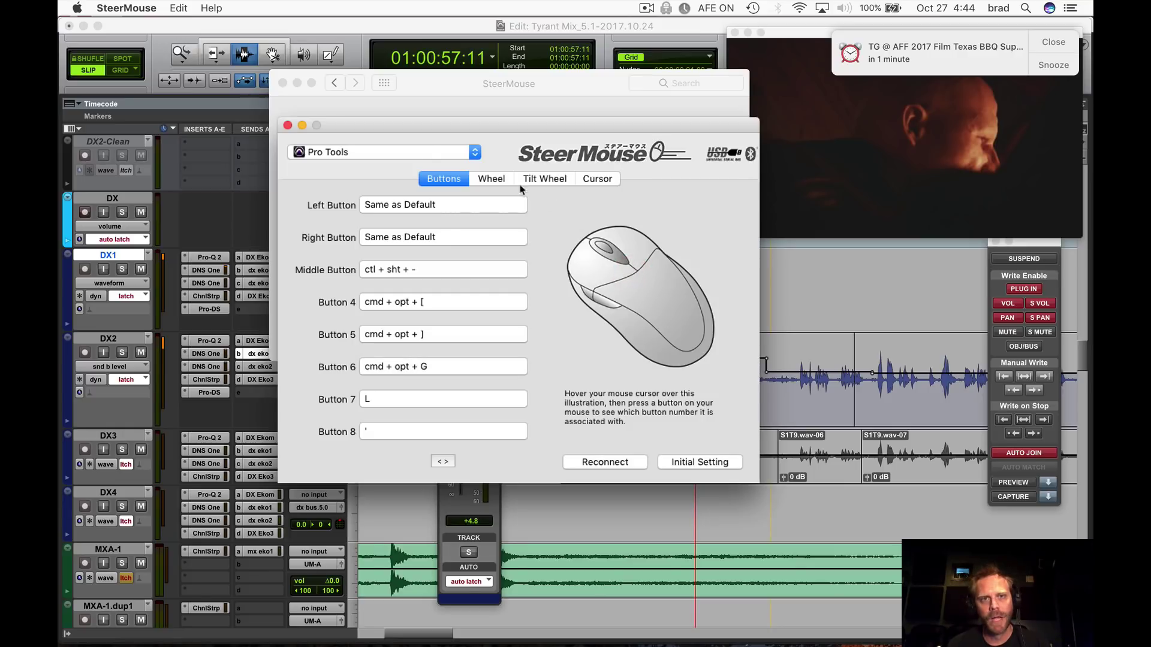
Compare SteerMouse's button assignments for Soundminer v4Pro 2 and iZotope RX and review the list of configured applications.
{"action": "left_click", "coordinate": [399, 155]}
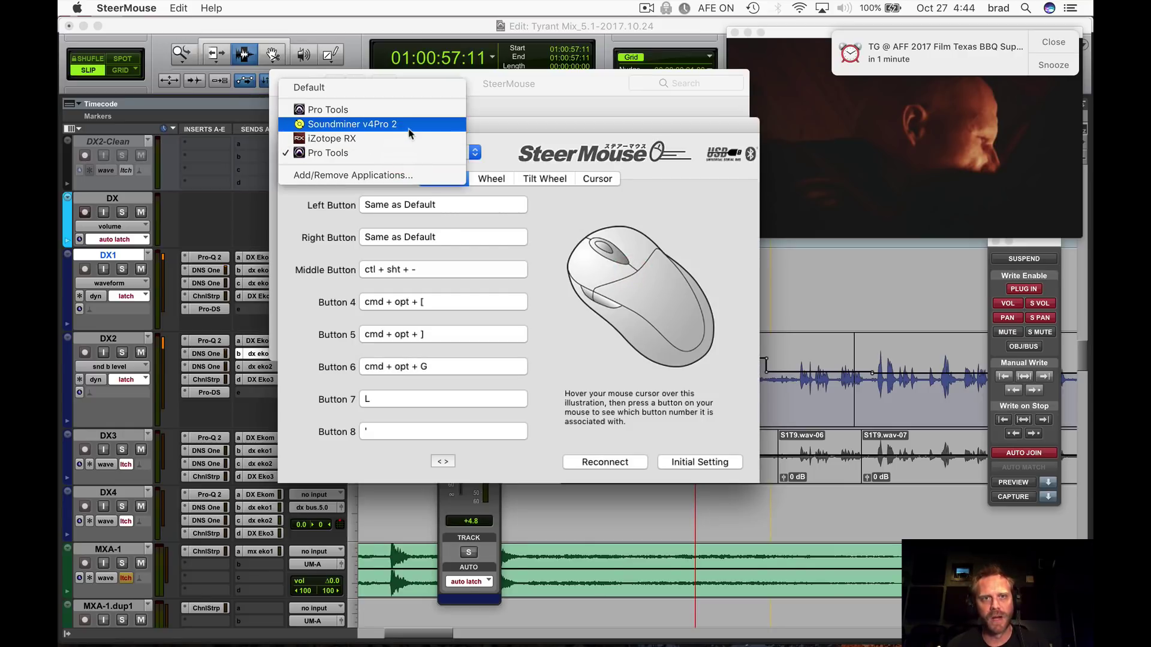
{"action": "left_click", "coordinate": [409, 129]}
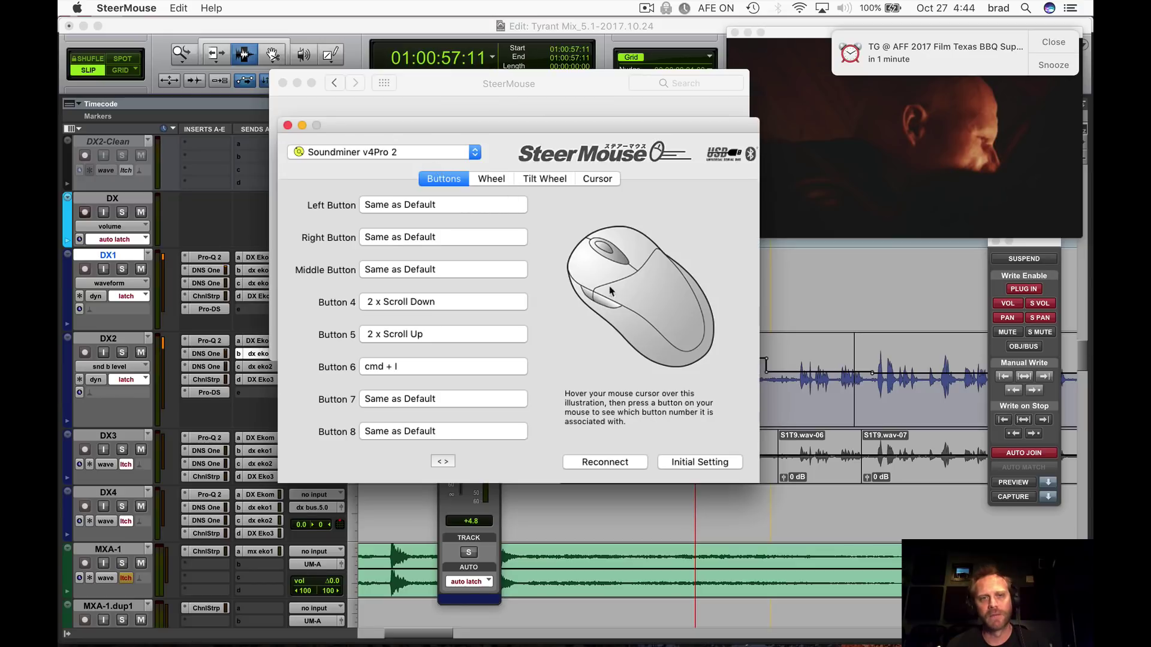
{"action": "left_click", "coordinate": [432, 157]}
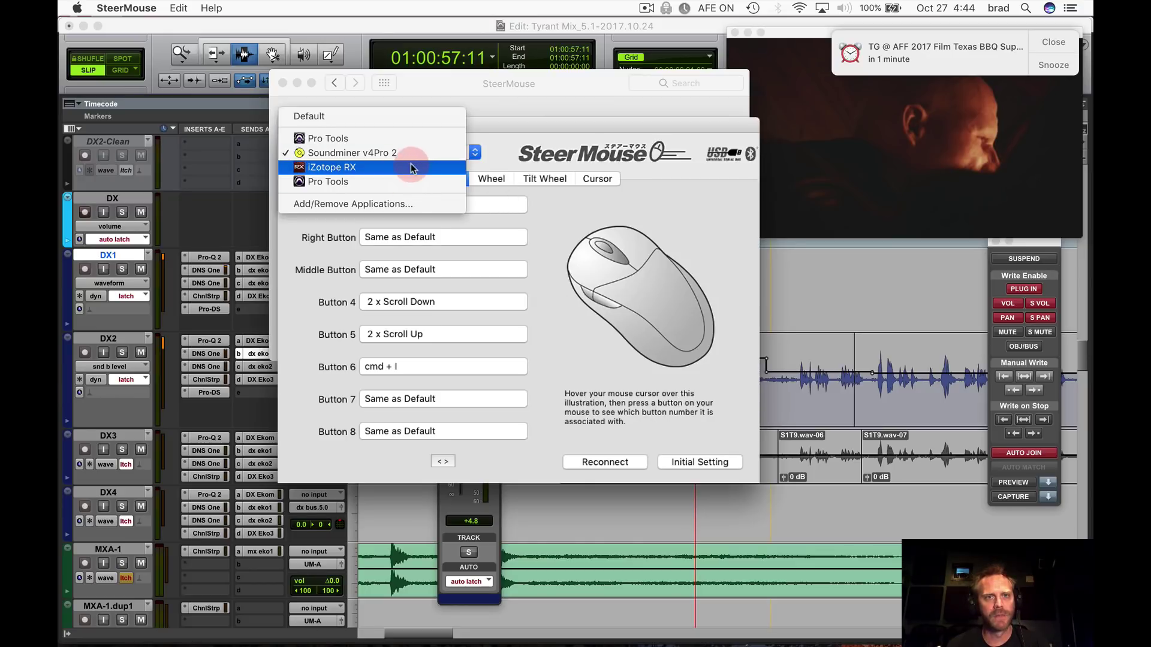
{"action": "left_click", "coordinate": [411, 164]}
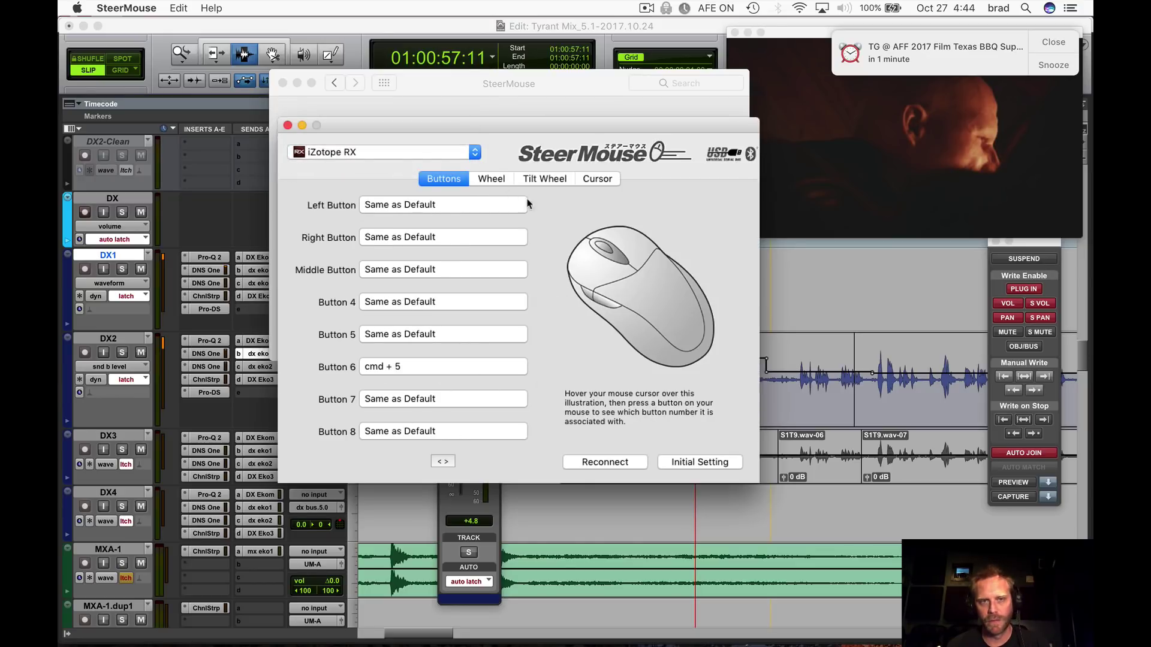
{"action": "left_click_drag", "start_coordinate": [367, 146], "coordinate": [372, 169]}
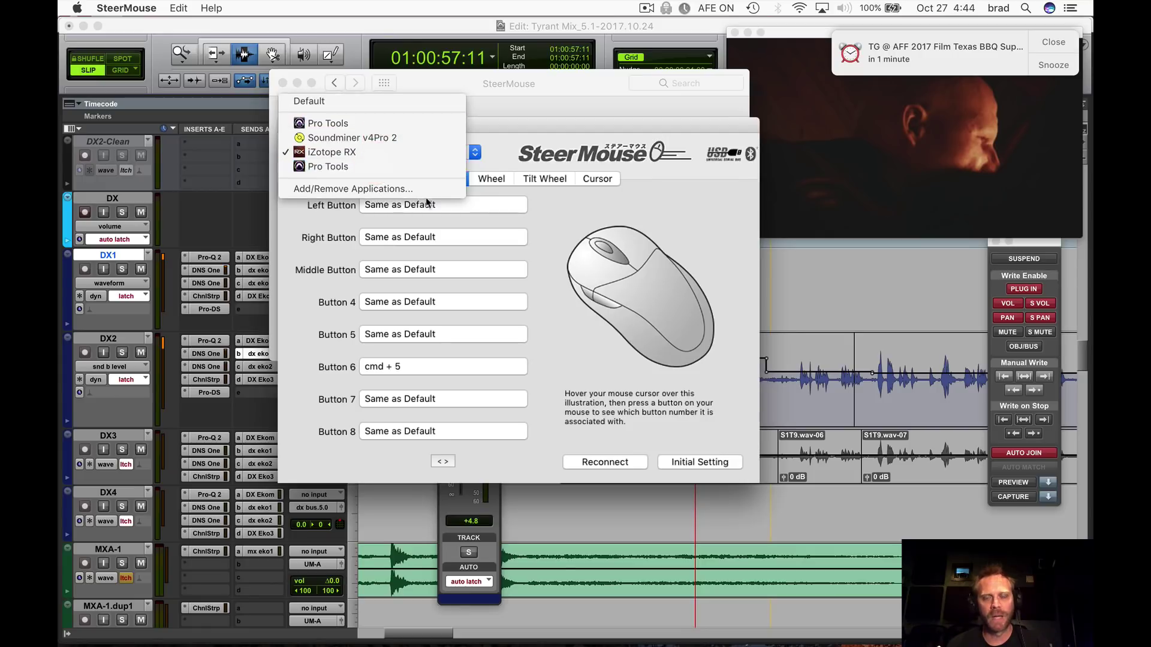
Switch back to Pro Tools, place the cursor on DX2 at 01:00:55:21, and reduce and restore the waveform height.
{"action": "left_click", "coordinate": [799, 368]}
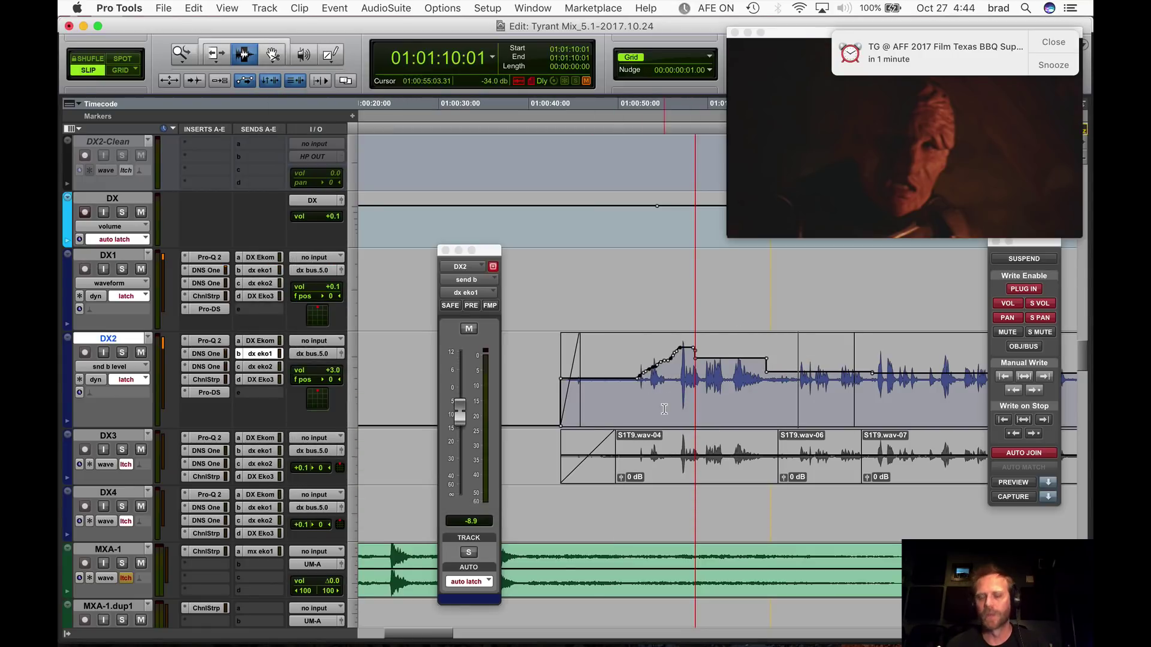
{"action": "left_click", "coordinate": [667, 364]}
{"action": "left_click", "coordinate": [671, 364]}
{"action": "key", "text": "super+alt+bracketleft"}
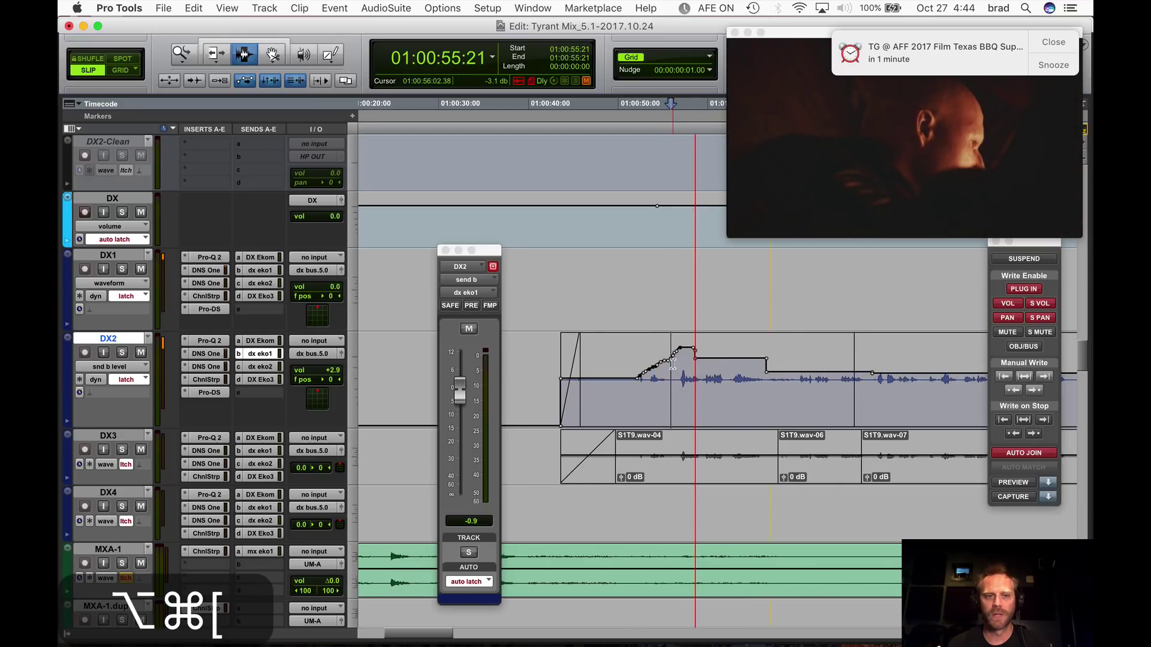
{"action": "key", "text": "super+alt+bracketright"}
{"action": "key", "text": "super+alt+bracketright"}
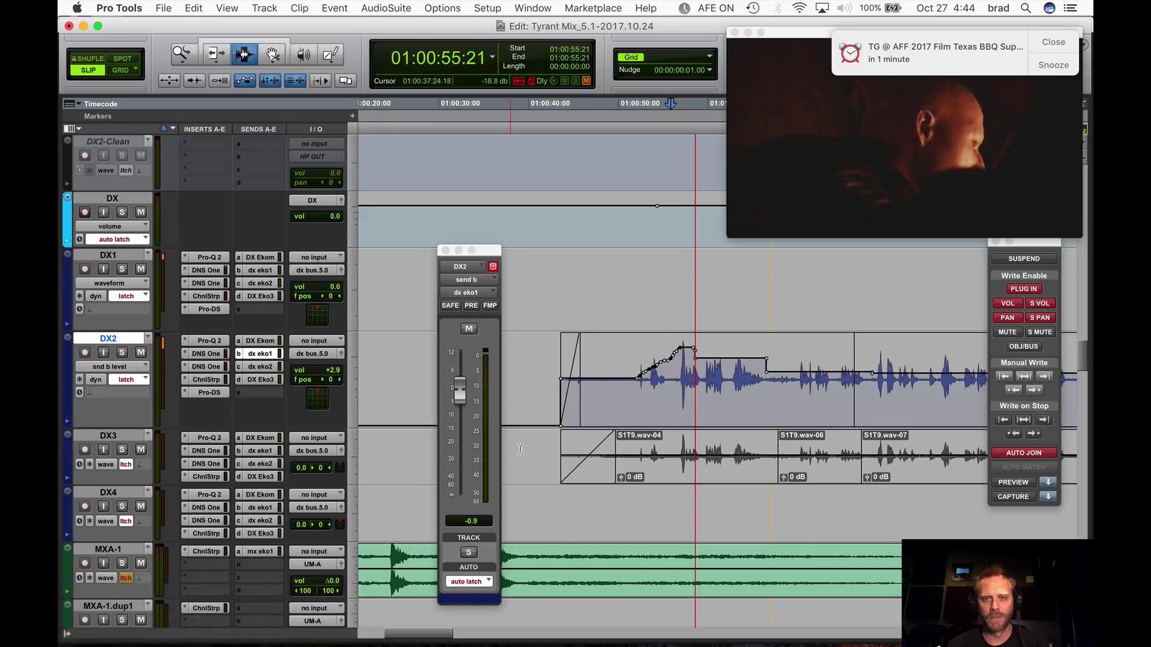
Place the cursor on DX2 at 01:00:54:24 and repeatedly enlarge and reduce the waveform height.
{"action": "left_click", "coordinate": [664, 345]}
{"action": "key", "text": "super+alt+bracketleft"}
{"action": "key", "text": "super+alt+bracketright"}
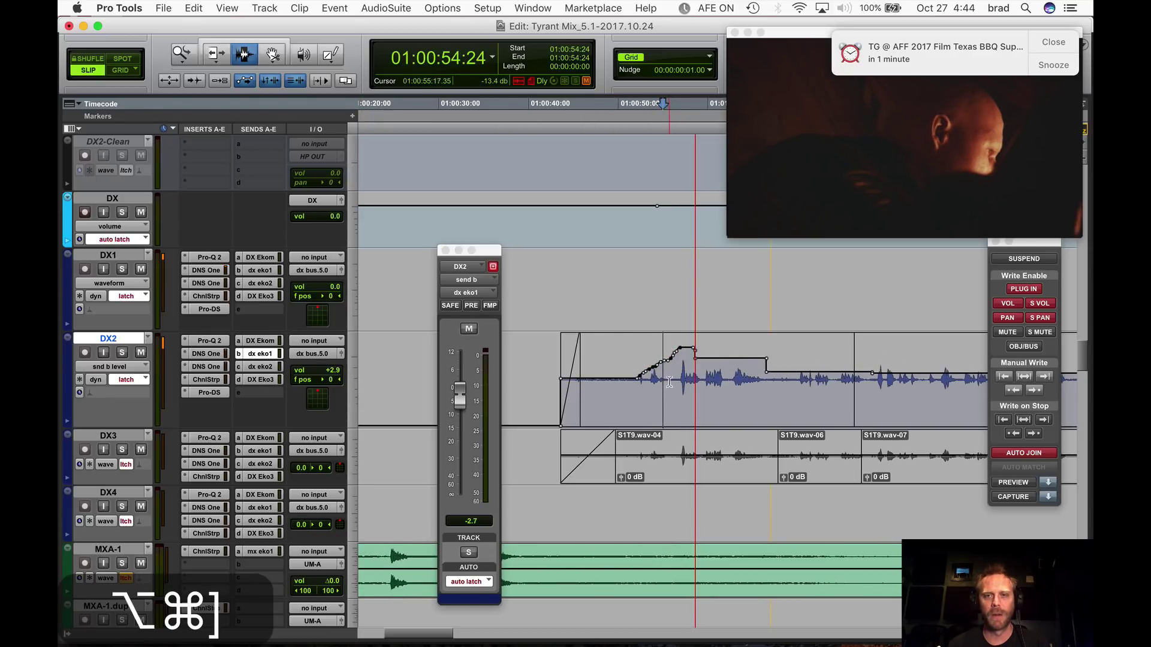
{"action": "key", "text": "super+alt+bracketright"}
{"action": "key", "text": "super+alt+bracketleft"}
{"action": "key", "text": "super+alt+bracketleft"}
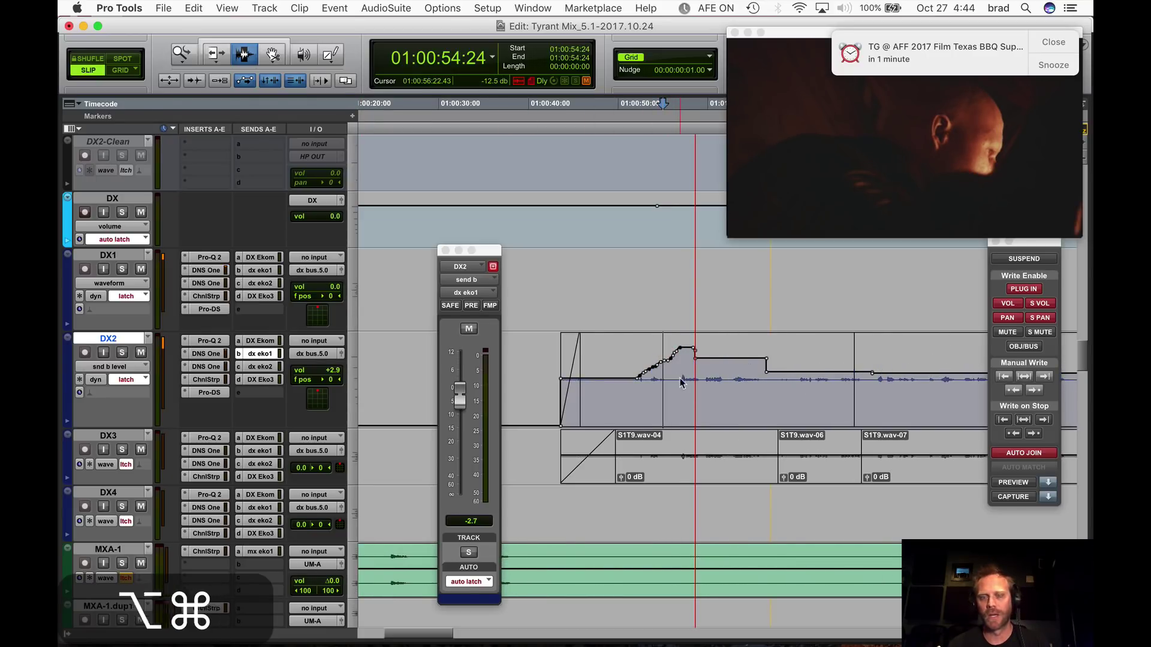
{"action": "key", "text": "super+alt+bracketright"}
{"action": "key", "text": "super+alt+bracketright"}
{"action": "key", "text": "super+alt+bracketleft"}
Place the cursor on DX2 at 01:00:57:07 and 01:00:56:12, and zoom the waveform height out and back in.
{"action": "left_click", "coordinate": [684, 367]}
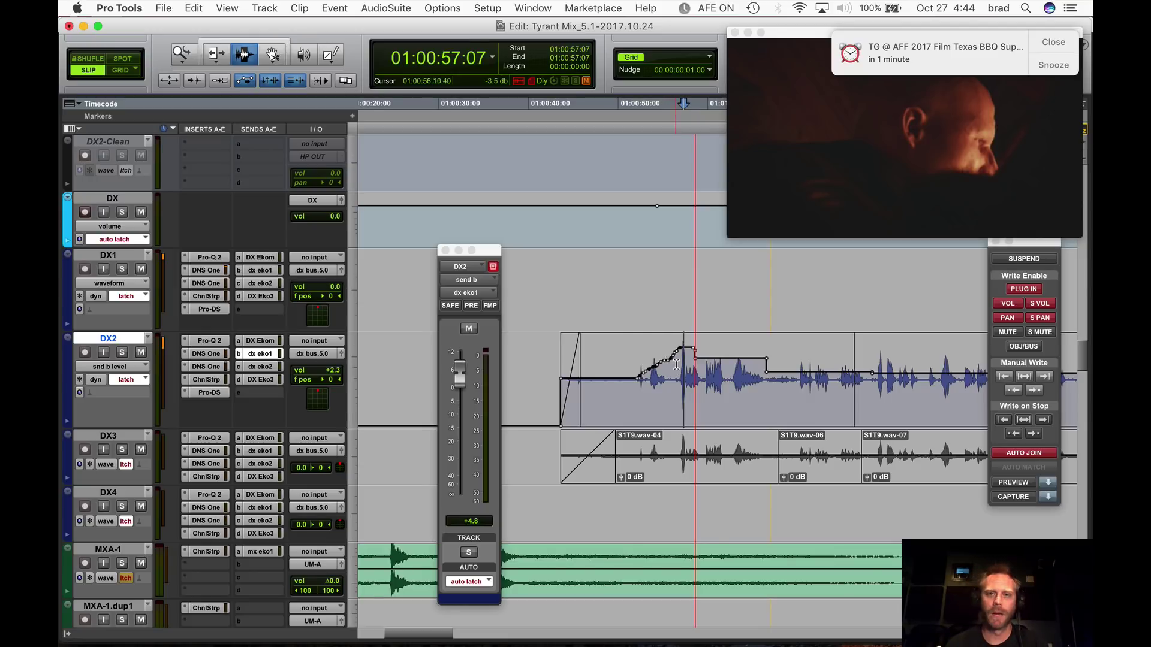
{"action": "left_click", "coordinate": [676, 365]}
{"action": "key", "text": "super+alt+bracketleft"}
{"action": "key", "text": "super+alt+bracketright"}
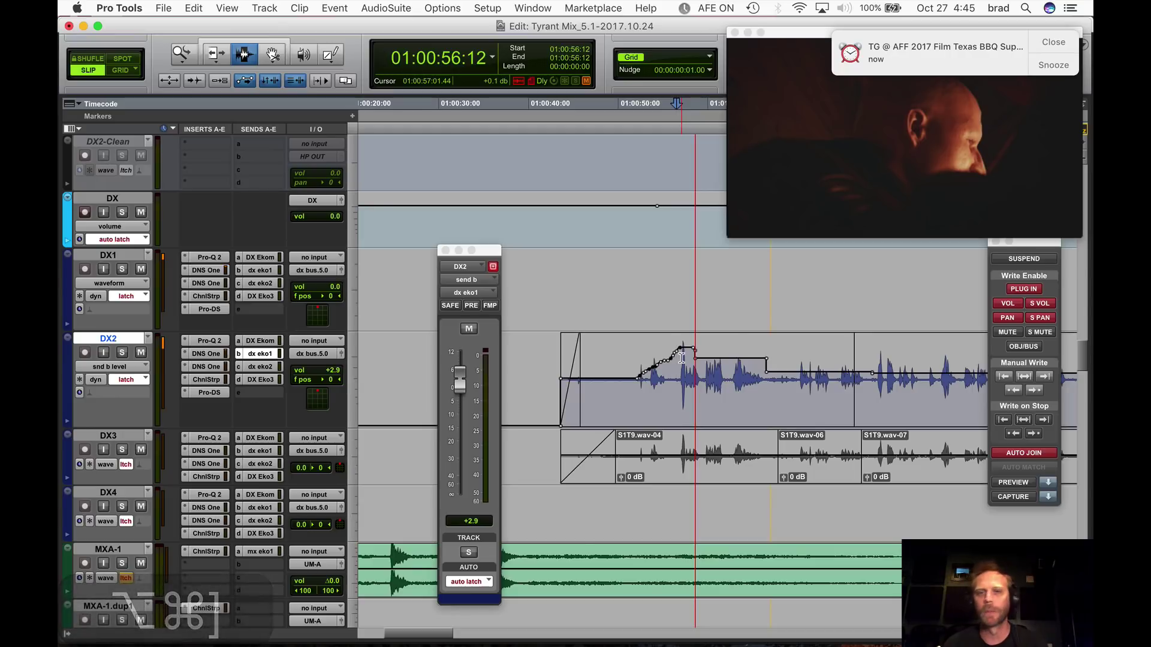
Toggle the waveform height with the cursor at 01:00:56:22 on DX2 and move the cursor to 01:00:51:13.
{"action": "left_click", "coordinate": [683, 358]}
{"action": "left_click", "coordinate": [678, 357]}
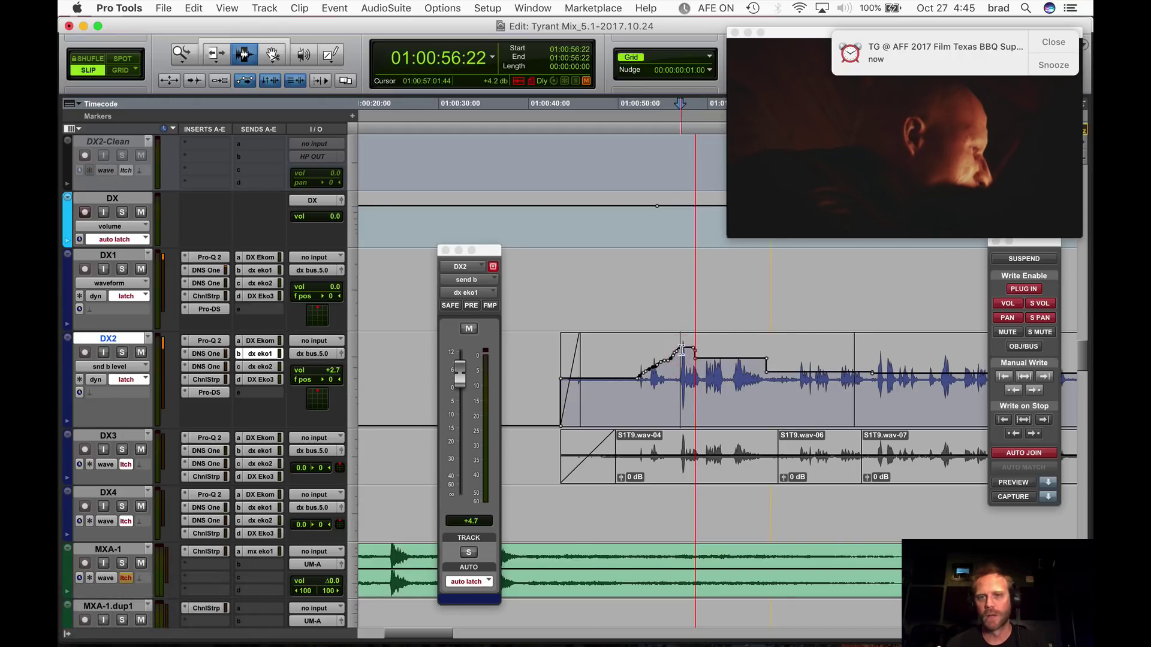
{"action": "key", "text": "super+alt+bracketleft"}
{"action": "key", "text": "super+alt+bracketright"}
{"action": "left_click", "coordinate": [634, 354]}
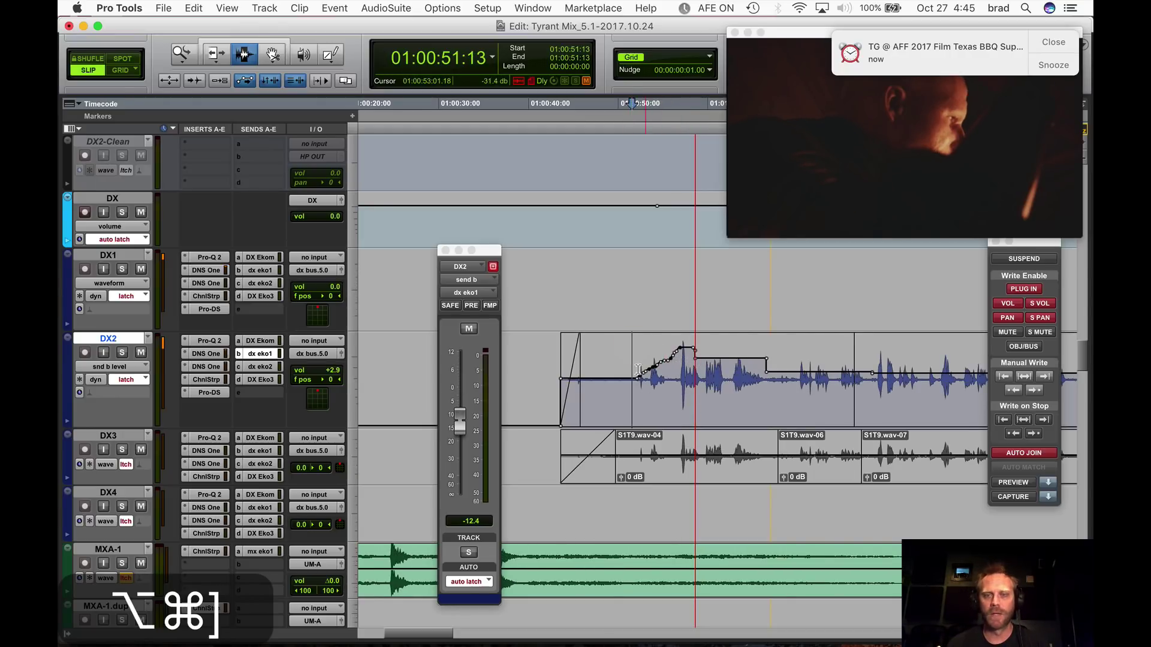
Select 01:00:45:16 to 01:00:58:16 on DX1, group the range into a clip group, and undo the grouping.
{"action": "left_click_drag", "start_coordinate": [580, 270], "coordinate": [695, 272]}
{"action": "key", "text": "super+alt+g"}
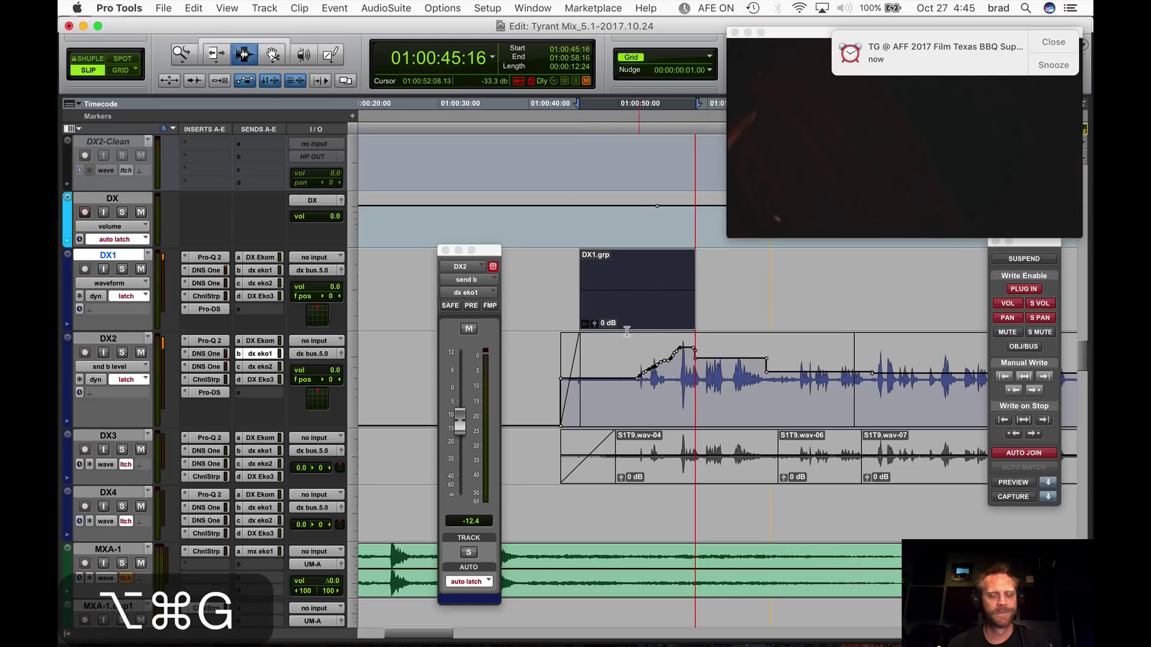
{"action": "key", "text": "super+z"}
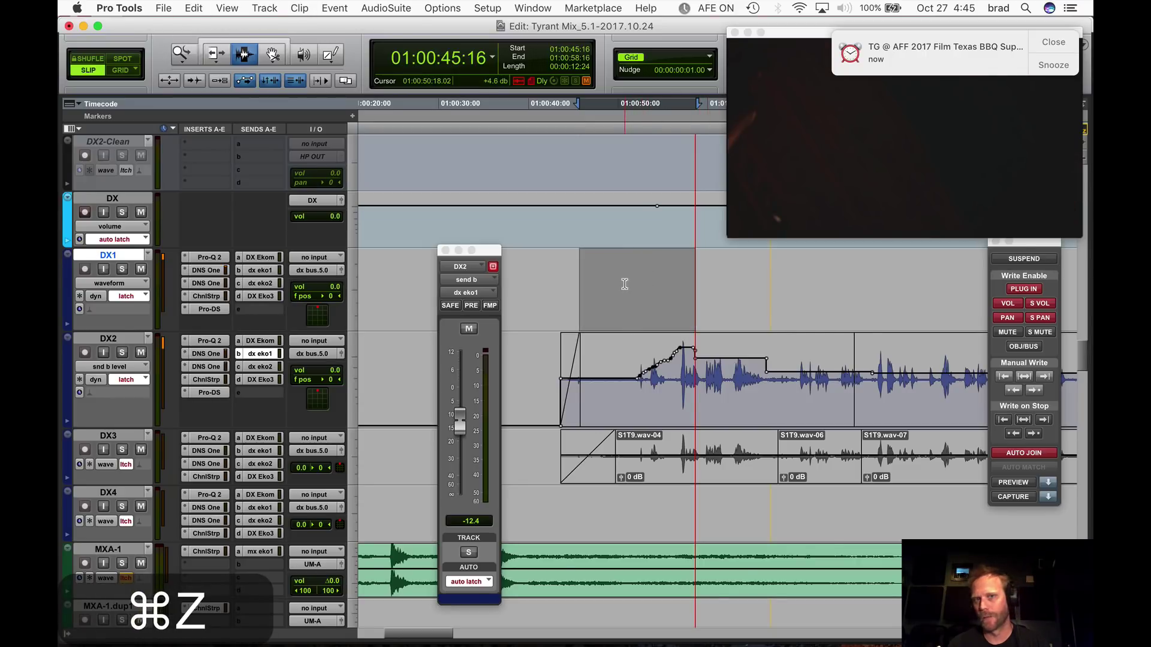
Clear the range selection and place the cursor on DX1 at 01:00:54:22 and at 01:00:56:00.
{"action": "left_click", "coordinate": [625, 285]}
{"action": "left_click", "coordinate": [694, 339]}
{"action": "left_click", "coordinate": [662, 330]}
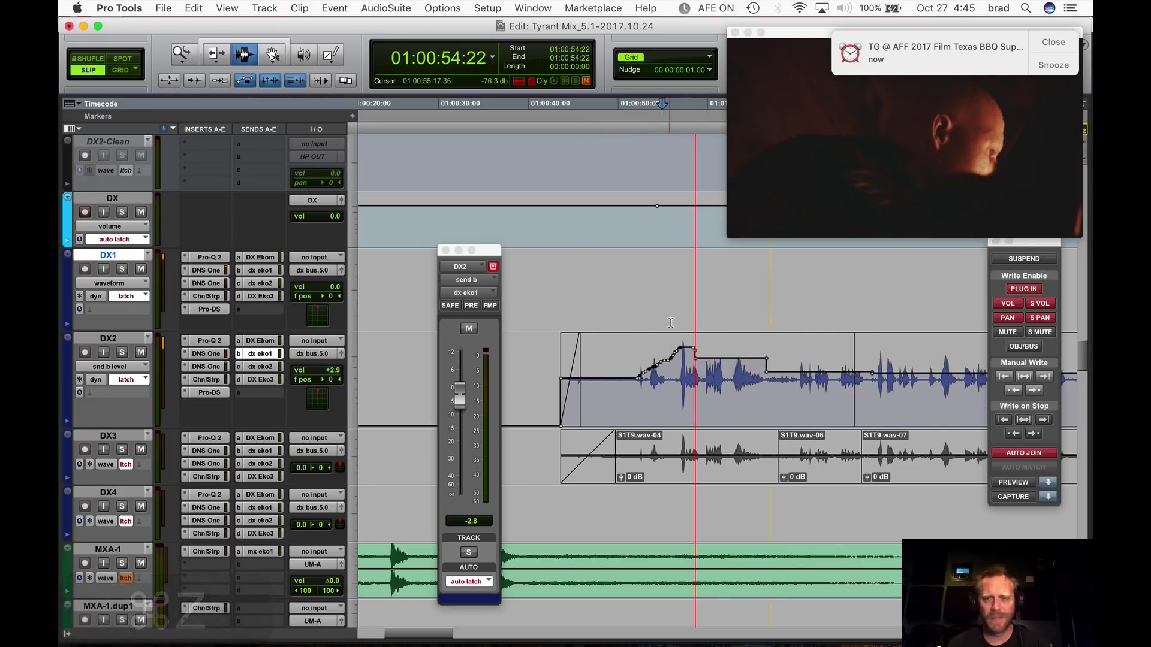
{"action": "left_click", "coordinate": [672, 316]}
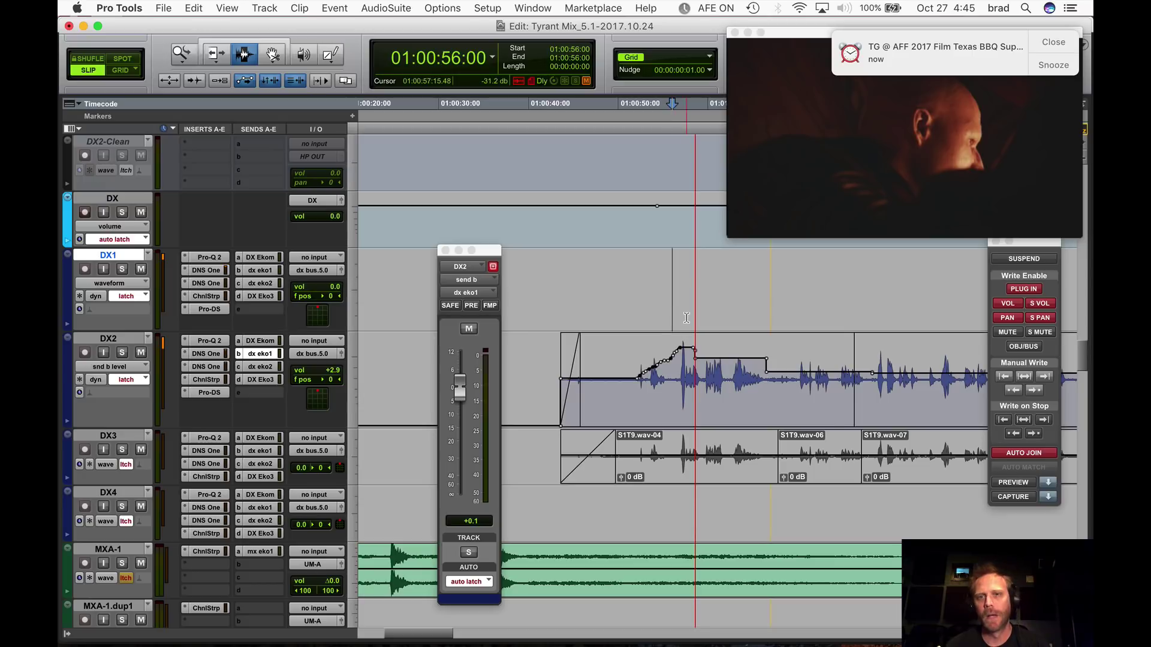
Zoom the timeline out and back in around the cursor, repositioning it on DX1 to 01:01:05:09.
{"action": "left_click", "coordinate": [688, 314]}
{"action": "key", "text": "r"}
{"action": "left_click", "coordinate": [697, 310]}
{"action": "key", "text": "t"}
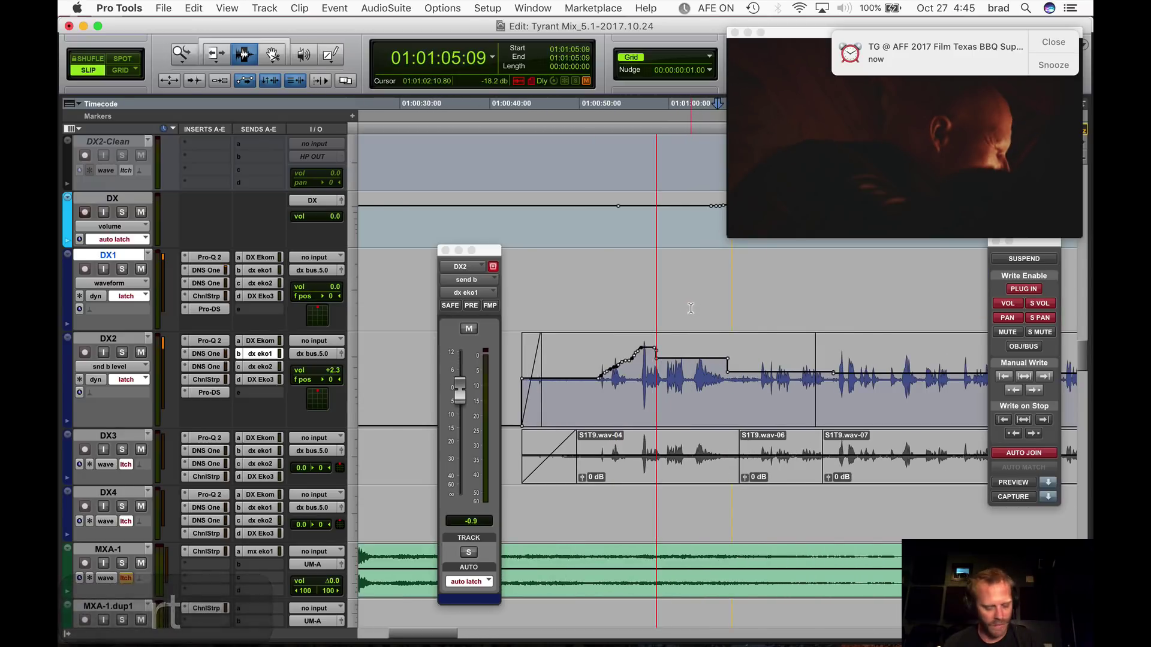
Move the cursor to 01:01:16:11 on DX1 and 01:01:19:20 on DX2, zooming the timeline out, in and out again.
{"action": "left_click", "coordinate": [690, 391]}
{"action": "key", "text": "r"}
{"action": "left_click", "coordinate": [752, 317]}
{"action": "key", "text": "t"}
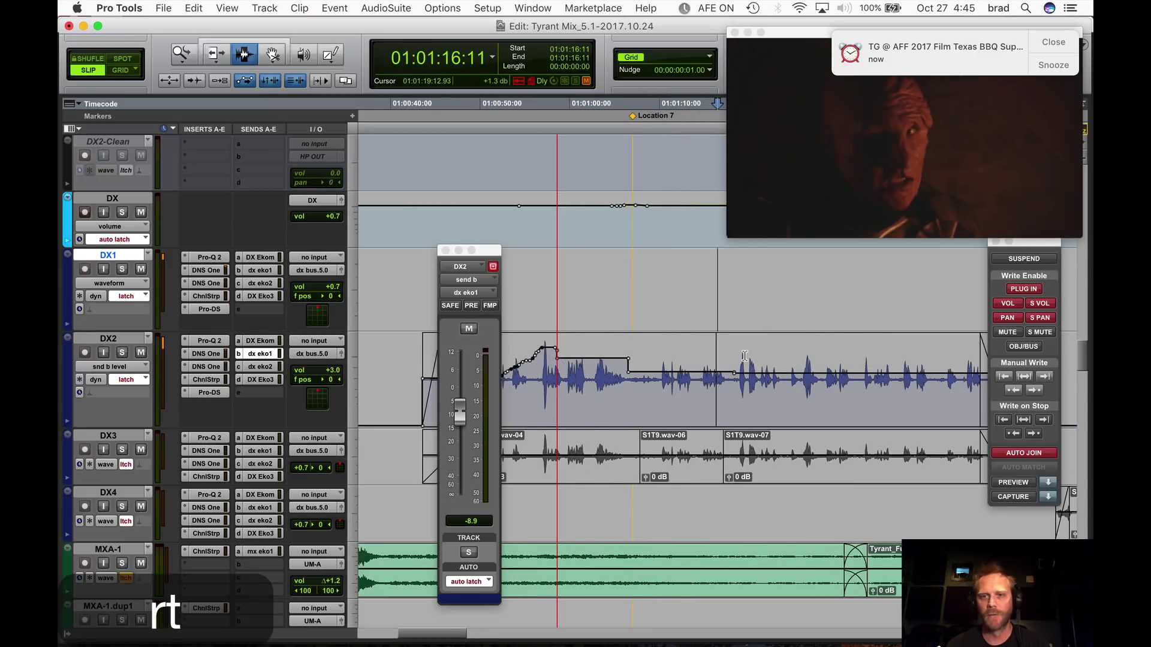
{"action": "left_click", "coordinate": [745, 353]}
{"action": "key", "text": "r"}
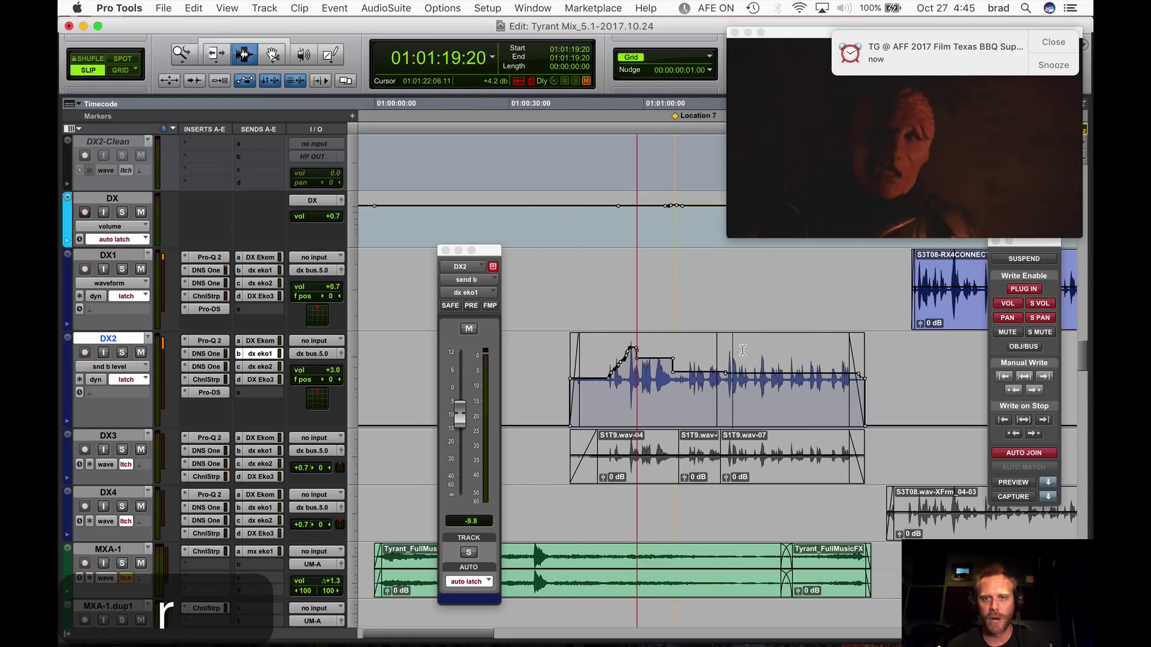